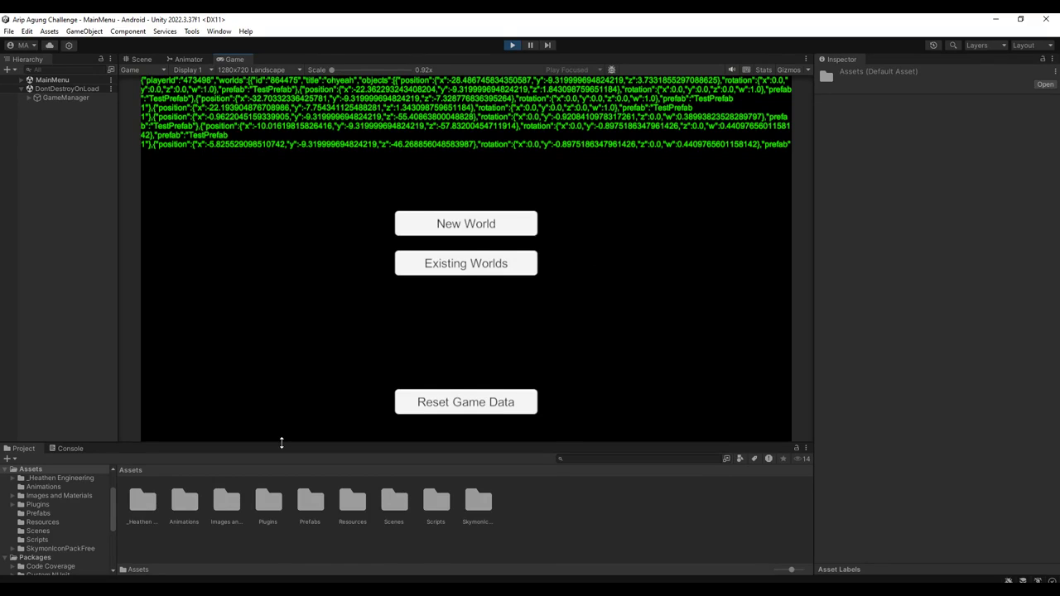
Enlarge the Game view and start a new world to reach the naming prompt.
{"action": "left_click_drag", "start_coordinate": [281, 443], "coordinate": [284, 480]}
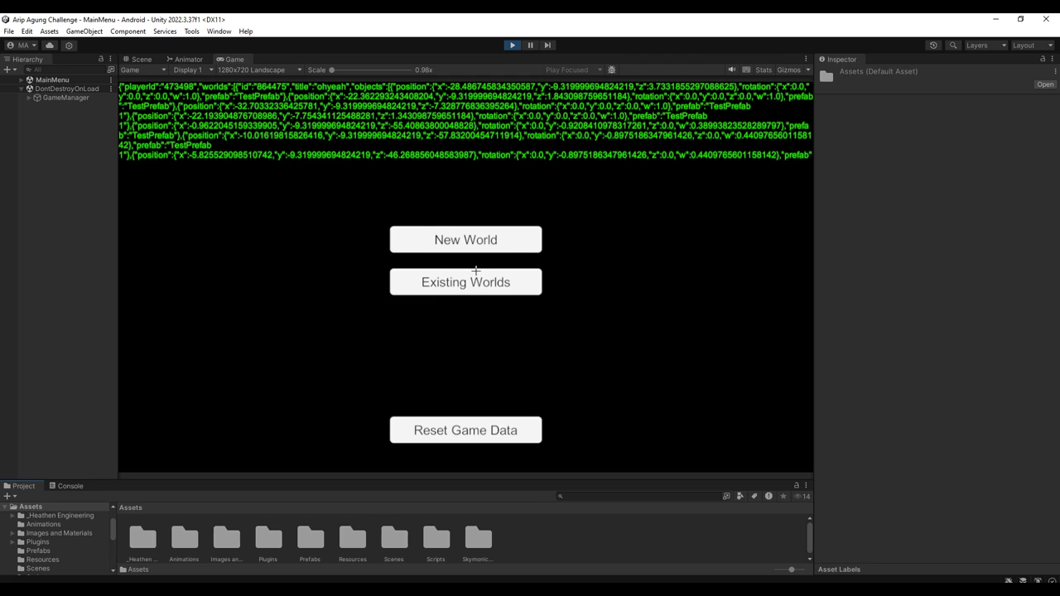
{"action": "left_click", "coordinate": [461, 239]}
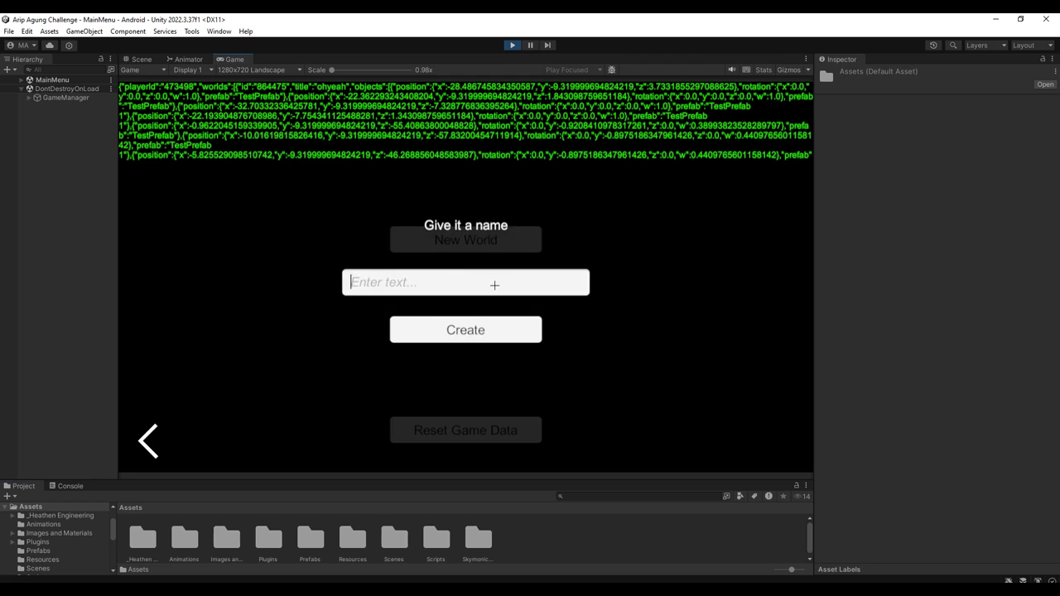
Name the new world 'world two' and create it.
{"action": "type", "text": "world two"}
{"action": "left_click", "coordinate": [483, 330]}
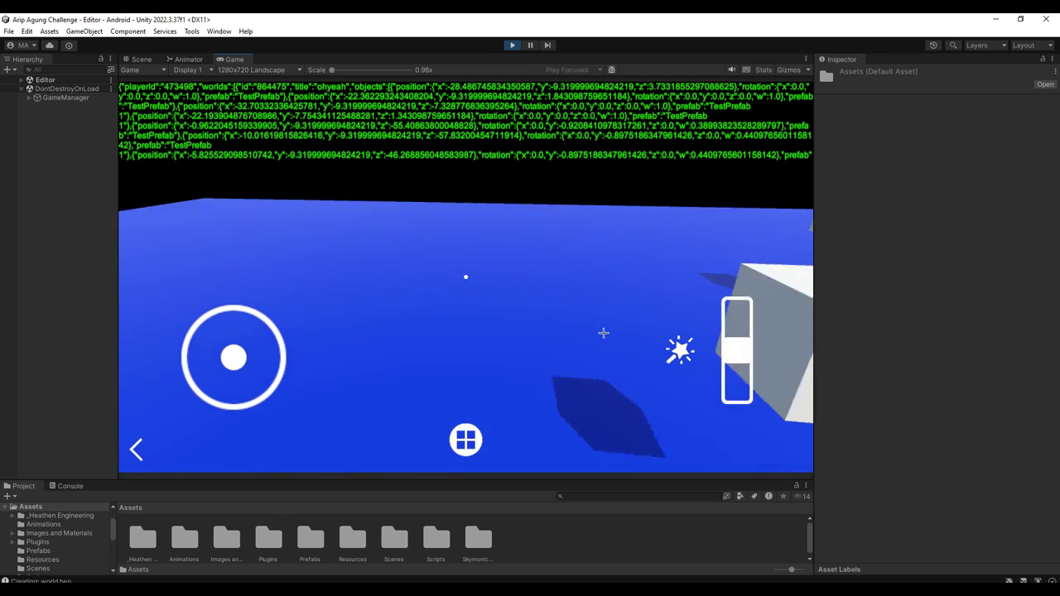
Spawn a seesaw in world two and rotate it to a new orientation.
{"action": "left_click", "coordinate": [678, 349]}
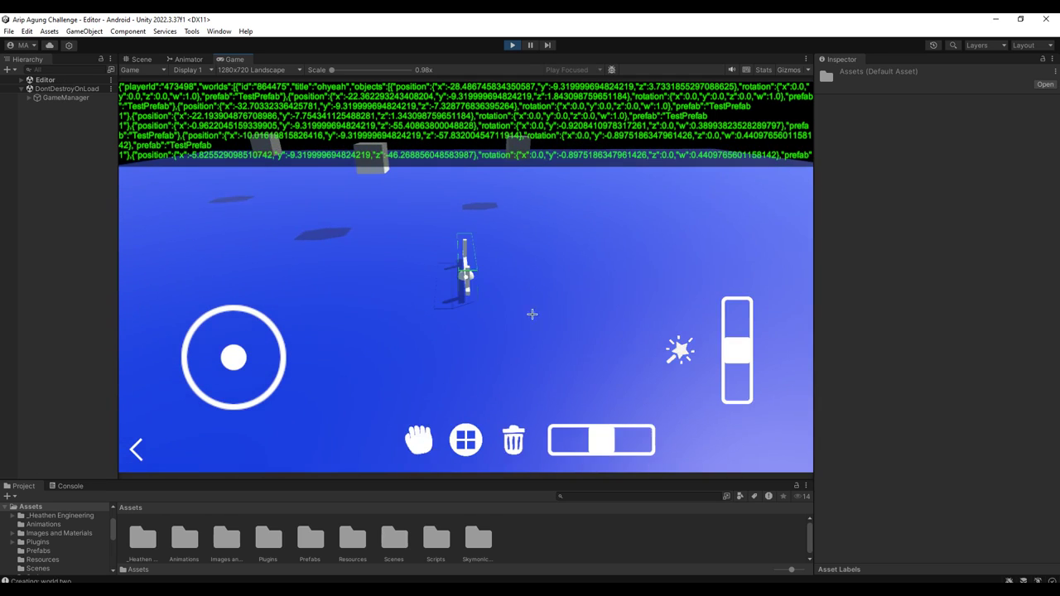
{"action": "left_click_drag", "start_coordinate": [574, 317], "coordinate": [546, 344]}
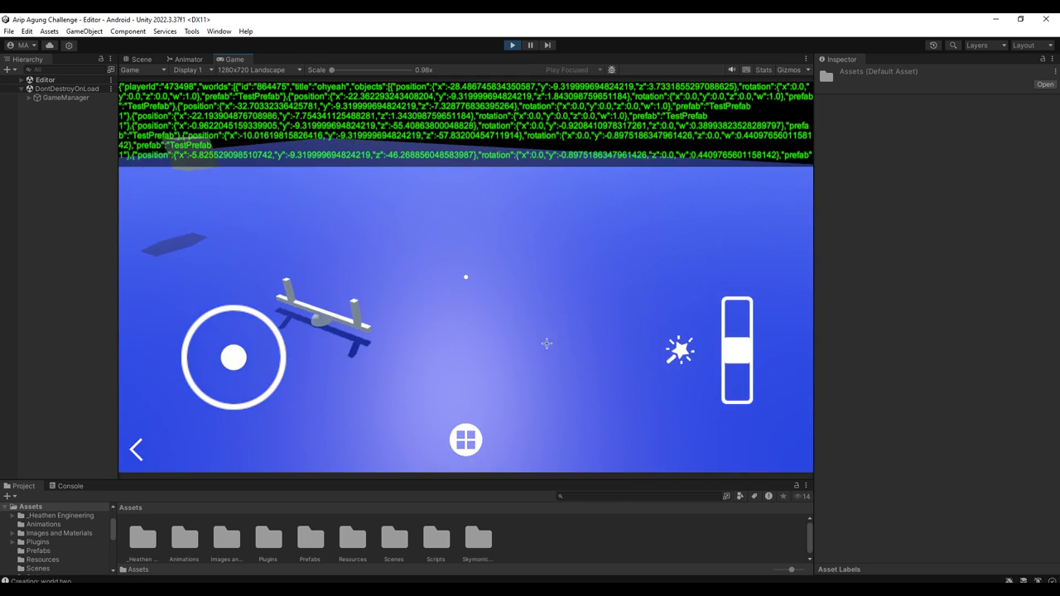
{"action": "left_click_drag", "start_coordinate": [376, 375], "coordinate": [501, 356]}
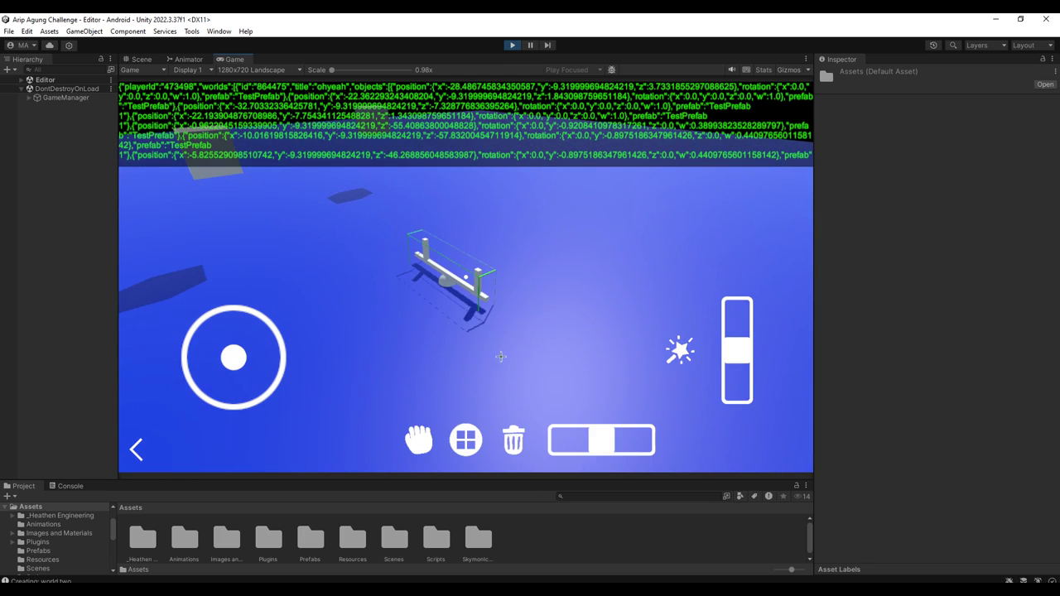
{"action": "mouse_move", "coordinate": [601, 440]}
{"action": "left_mouse_down"}
{"action": "mouse_move", "coordinate": [636, 440]}
{"action": "mouse_move", "coordinate": [593, 369]}
{"action": "mouse_move", "coordinate": [606, 367]}
{"action": "left_mouse_up"}
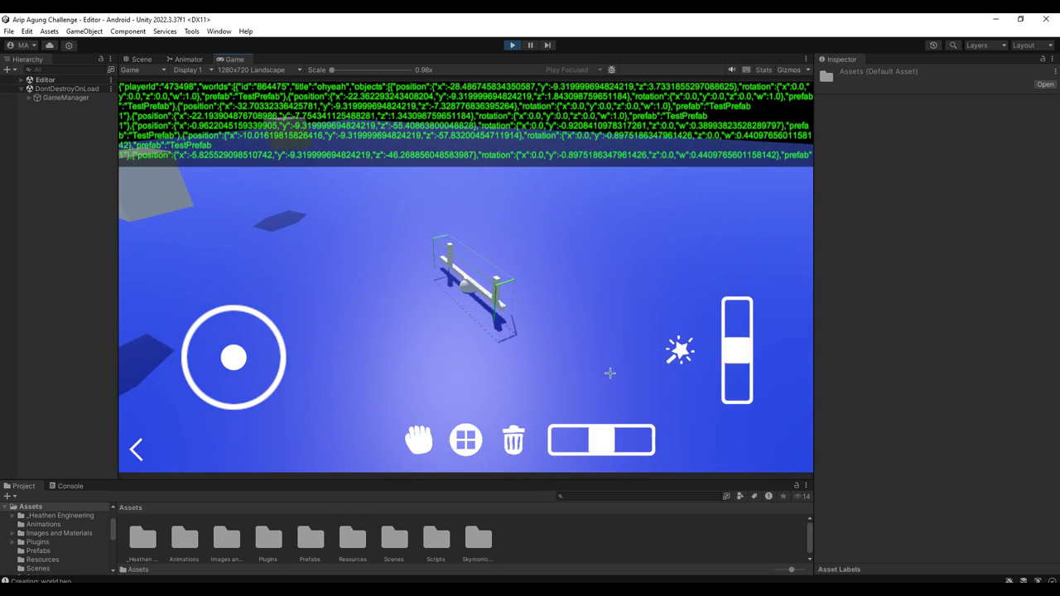
{"action": "mouse_move", "coordinate": [614, 440]}
{"action": "left_mouse_down"}
{"action": "mouse_move", "coordinate": [545, 437]}
{"action": "mouse_move", "coordinate": [609, 439]}
{"action": "left_mouse_up"}
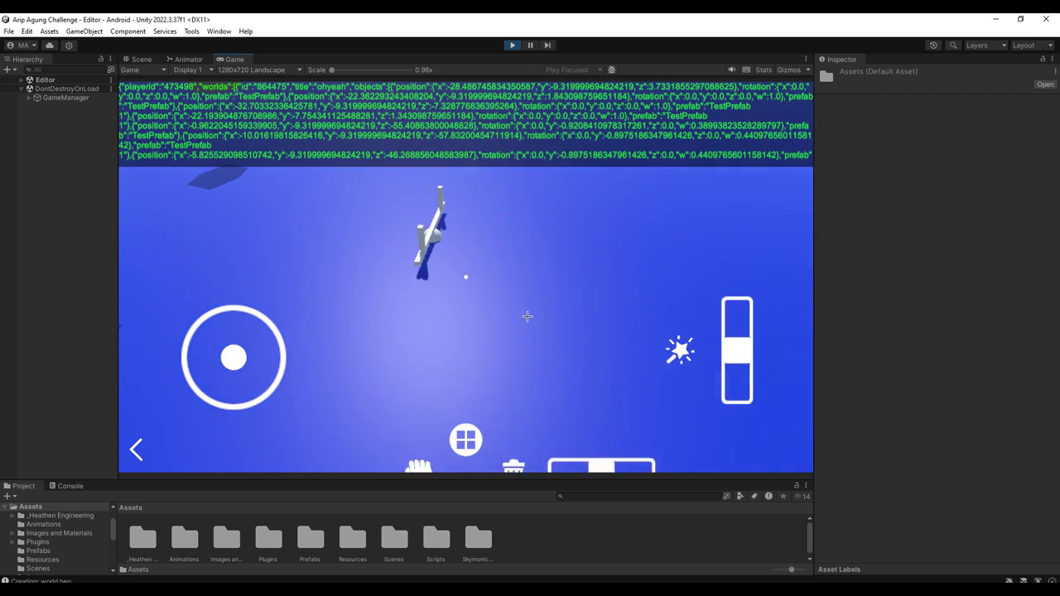
{"action": "mouse_move", "coordinate": [566, 332]}
{"action": "left_mouse_down"}
{"action": "mouse_move", "coordinate": [546, 318]}
{"action": "mouse_move", "coordinate": [396, 426]}
{"action": "left_mouse_up"}
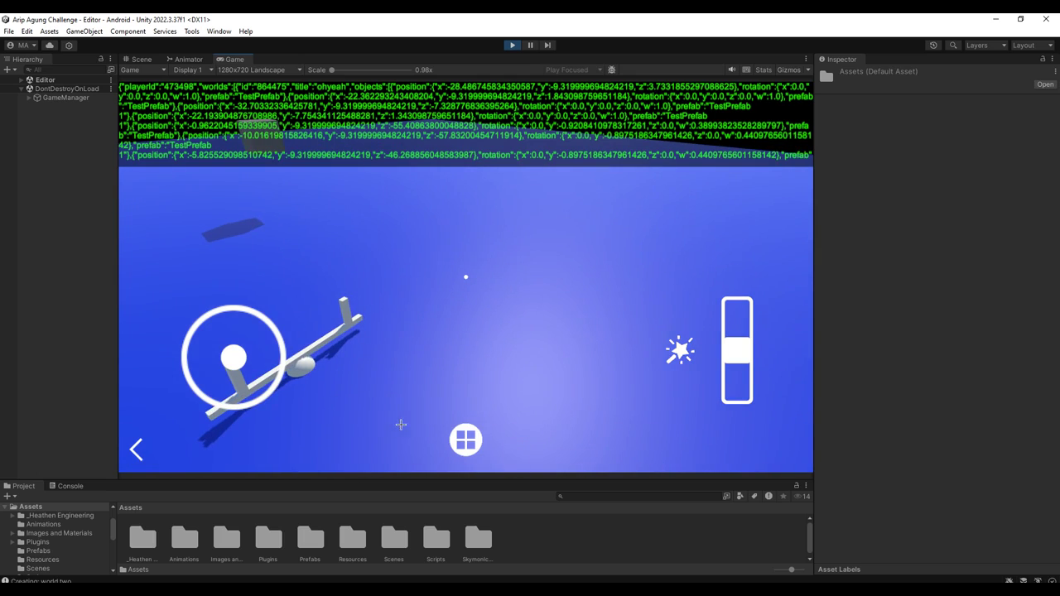
Place a second seesaw and rotate it to a different orientation.
{"action": "left_click", "coordinate": [679, 350]}
{"action": "mouse_move", "coordinate": [472, 419]}
{"action": "left_mouse_down"}
{"action": "mouse_move", "coordinate": [521, 381]}
{"action": "mouse_move", "coordinate": [493, 417]}
{"action": "left_mouse_up"}
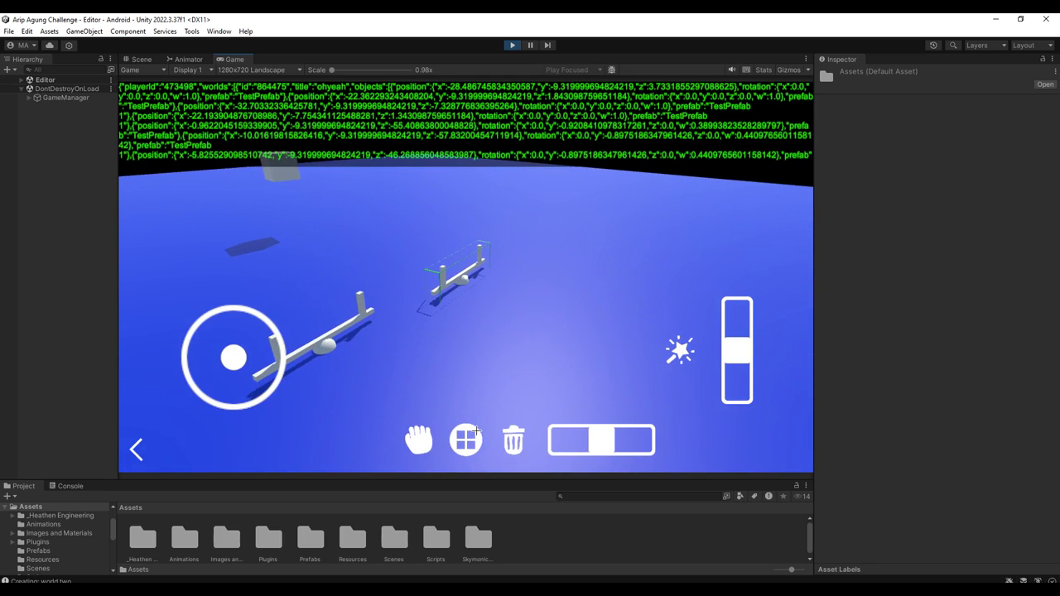
{"action": "left_click_drag", "start_coordinate": [603, 440], "coordinate": [557, 440]}
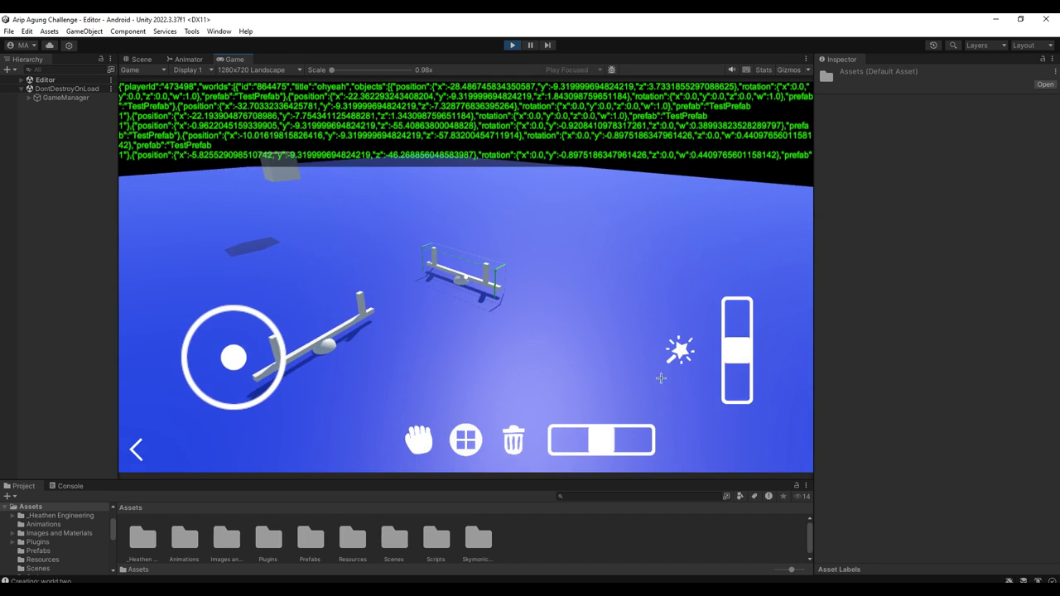
{"action": "left_click", "coordinate": [480, 439]}
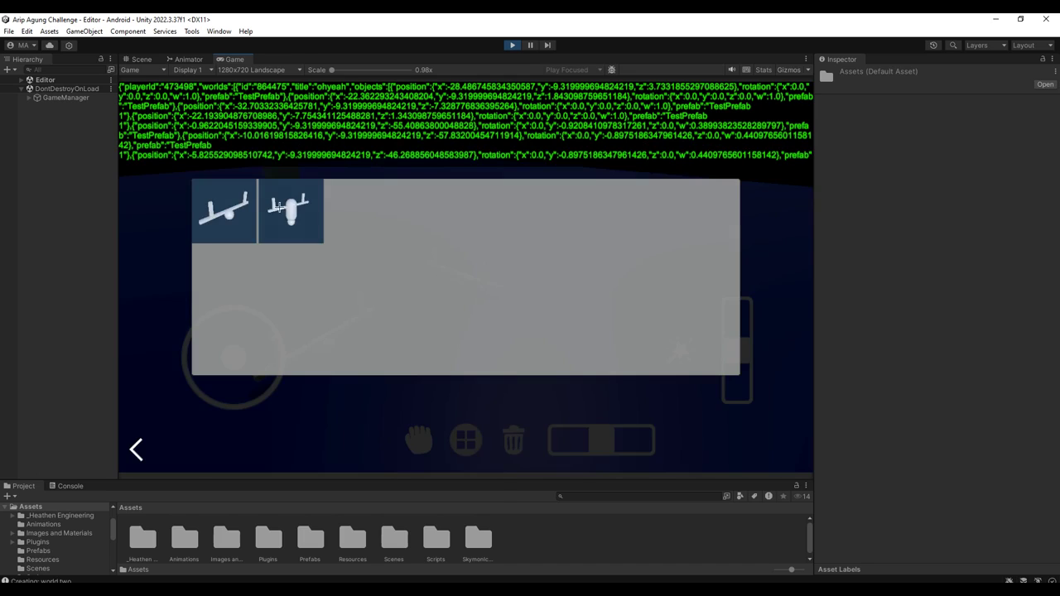
Place the second seesaw item from the catalog, then exit to the main menu.
{"action": "left_click", "coordinate": [273, 210]}
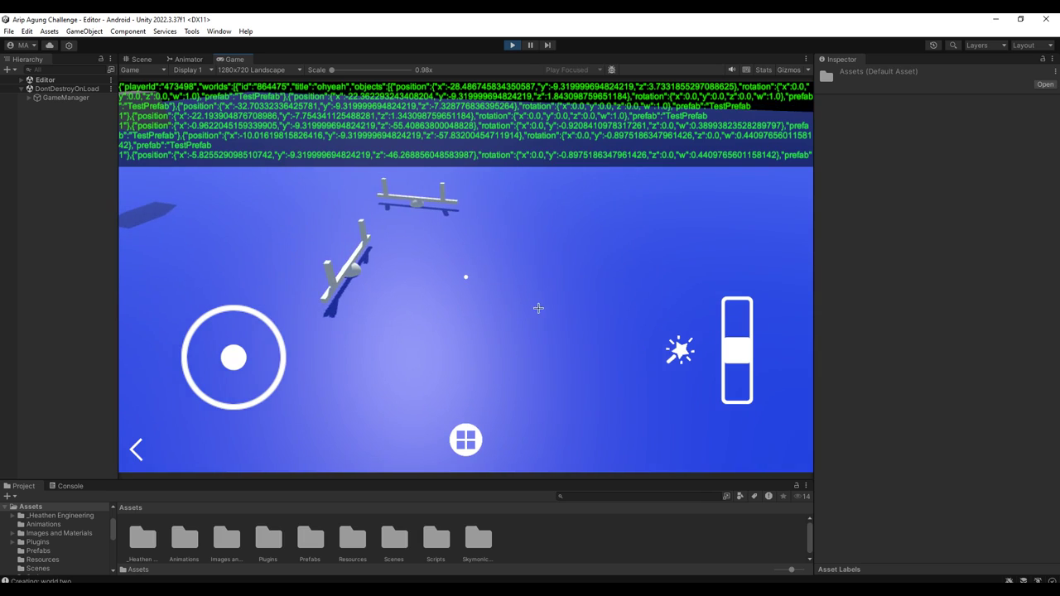
{"action": "left_click_drag", "start_coordinate": [549, 366], "coordinate": [483, 334]}
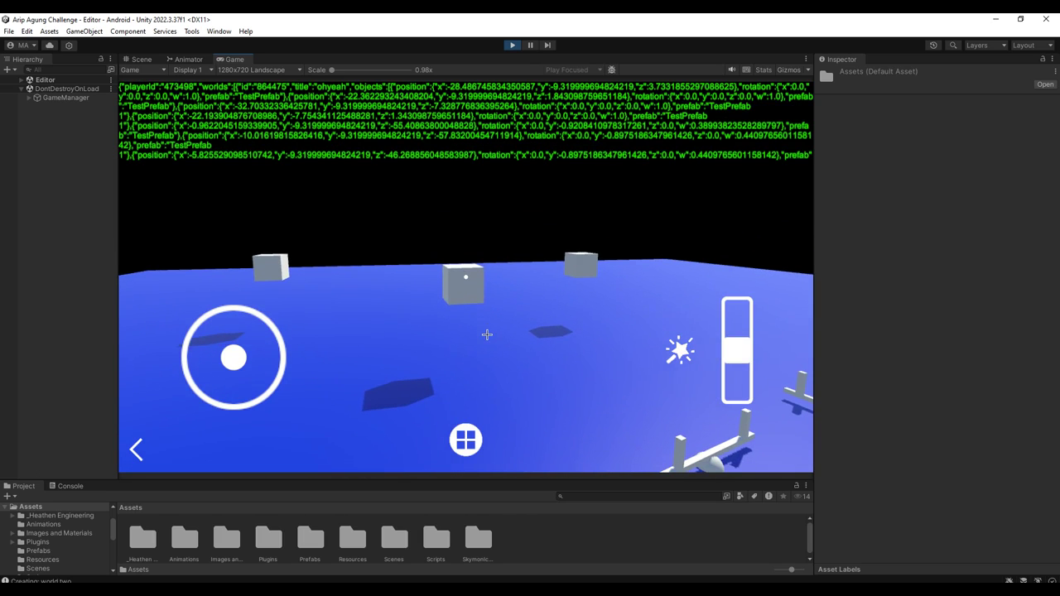
{"action": "left_click", "coordinate": [679, 350]}
{"action": "mouse_move", "coordinate": [568, 324]}
{"action": "left_mouse_down"}
{"action": "mouse_move", "coordinate": [551, 295]}
{"action": "mouse_move", "coordinate": [592, 300]}
{"action": "mouse_move", "coordinate": [541, 309]}
{"action": "left_mouse_up"}
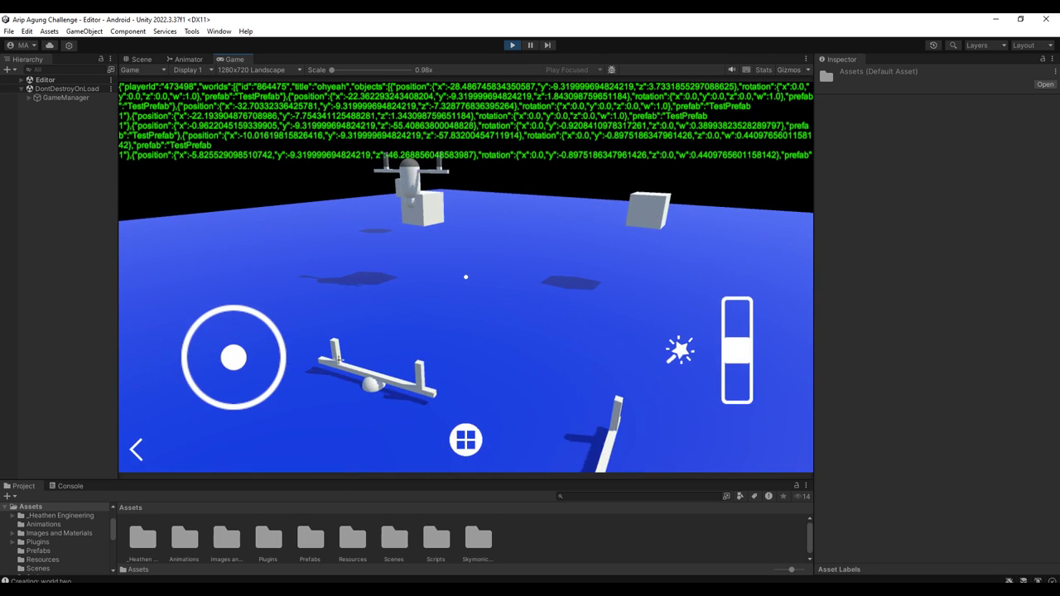
{"action": "left_click", "coordinate": [137, 451]}
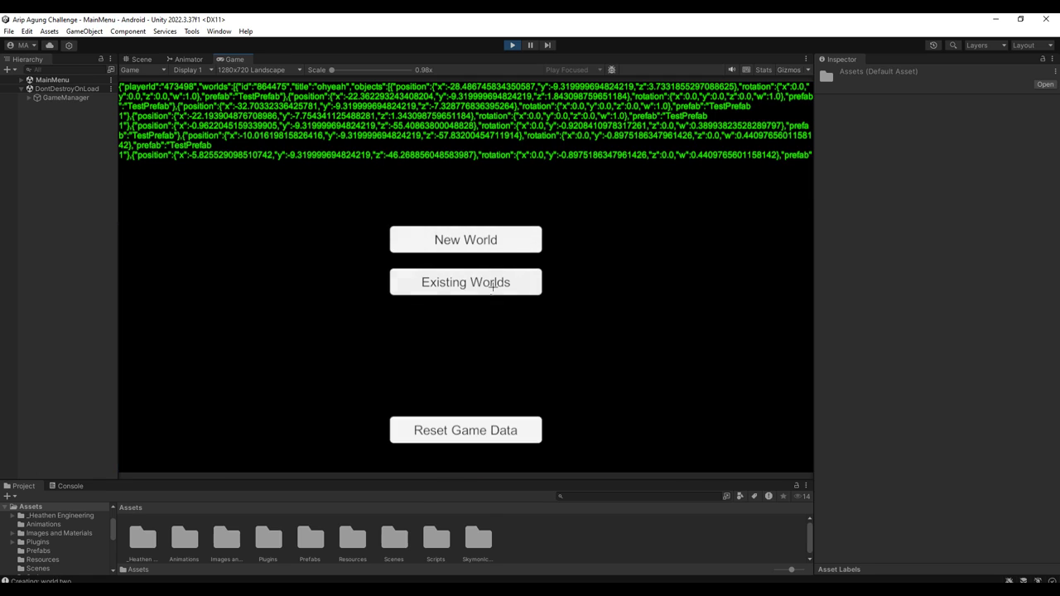
Reopen saved world two to check its seesaws, then load the saved 'ohyeah' world.
{"action": "left_click", "coordinate": [468, 284]}
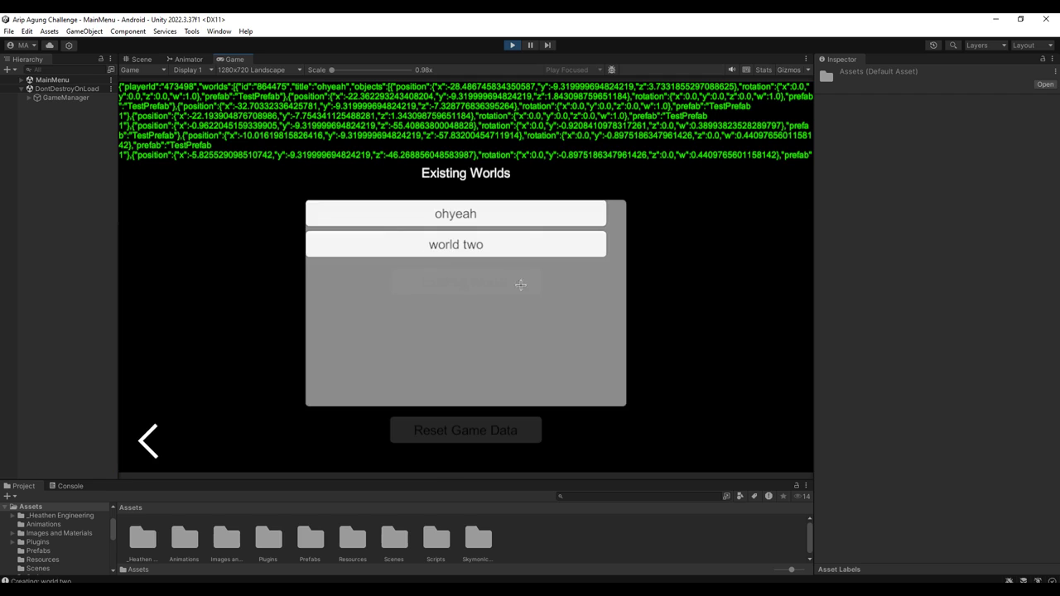
{"action": "left_click", "coordinate": [484, 246]}
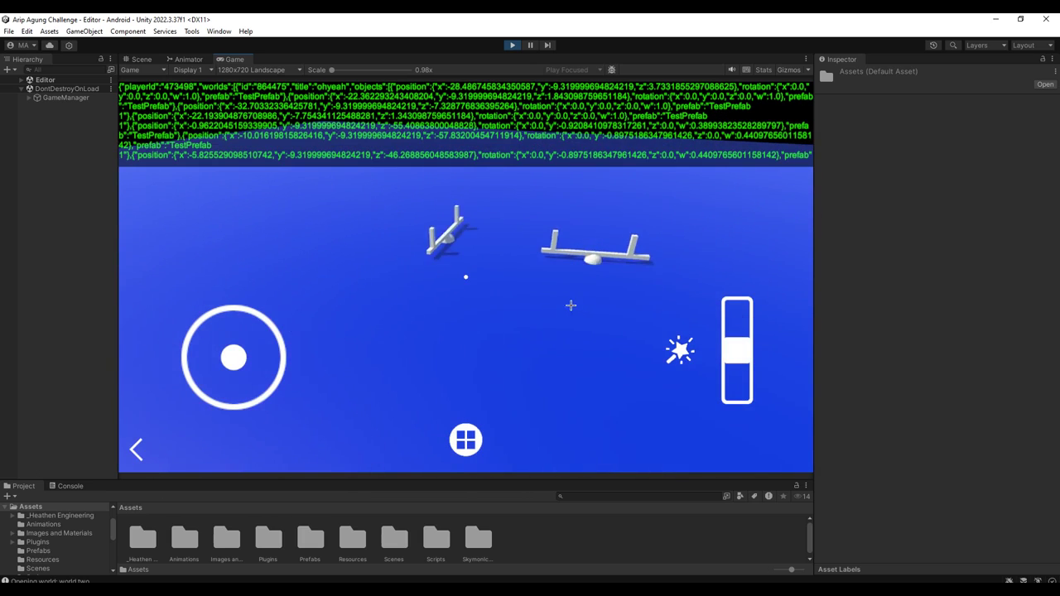
{"action": "left_click", "coordinate": [140, 449]}
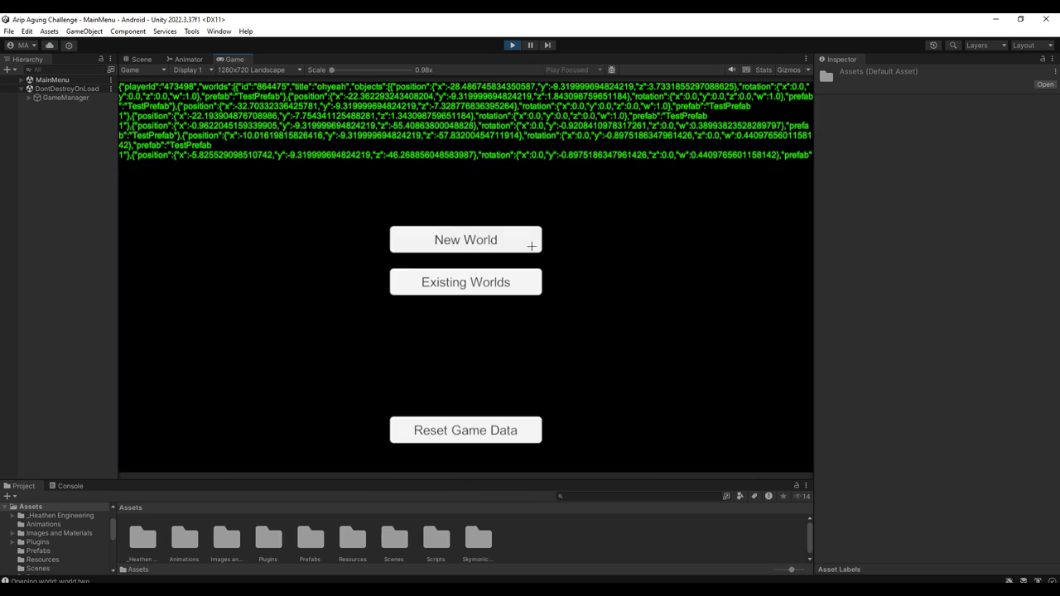
{"action": "left_click", "coordinate": [521, 292]}
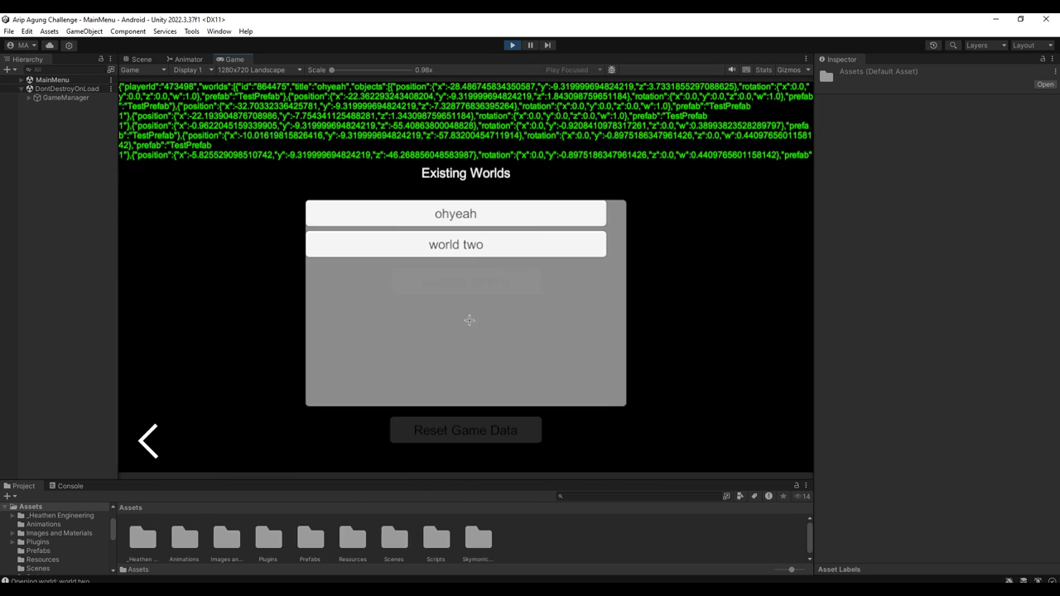
{"action": "left_click", "coordinate": [474, 213]}
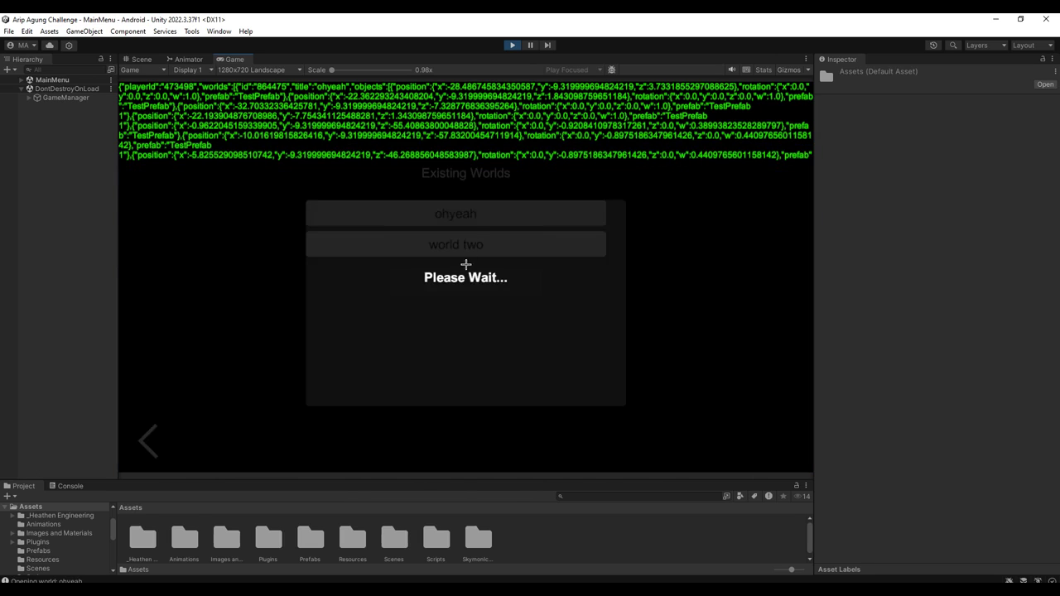
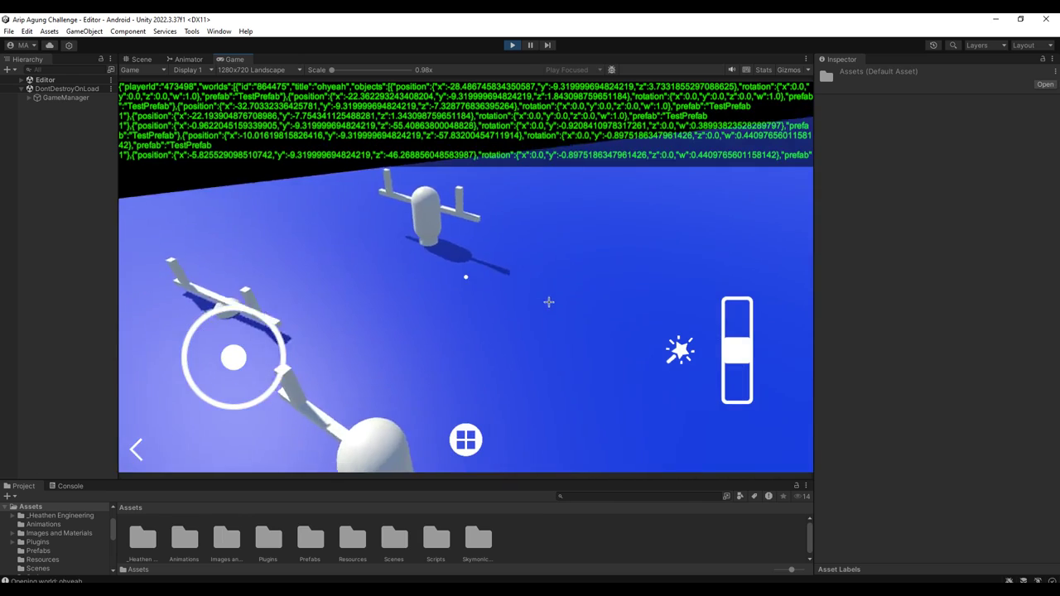
Turn the Game view camera to look across the world, then exit Play mode back to the Loader scene.
{"action": "mouse_move", "coordinate": [515, 308]}
{"action": "left_mouse_down"}
{"action": "mouse_move", "coordinate": [585, 296]}
{"action": "mouse_move", "coordinate": [544, 312]}
{"action": "mouse_move", "coordinate": [482, 306]}
{"action": "mouse_move", "coordinate": [583, 316]}
{"action": "mouse_move", "coordinate": [308, 406]}
{"action": "left_mouse_up"}
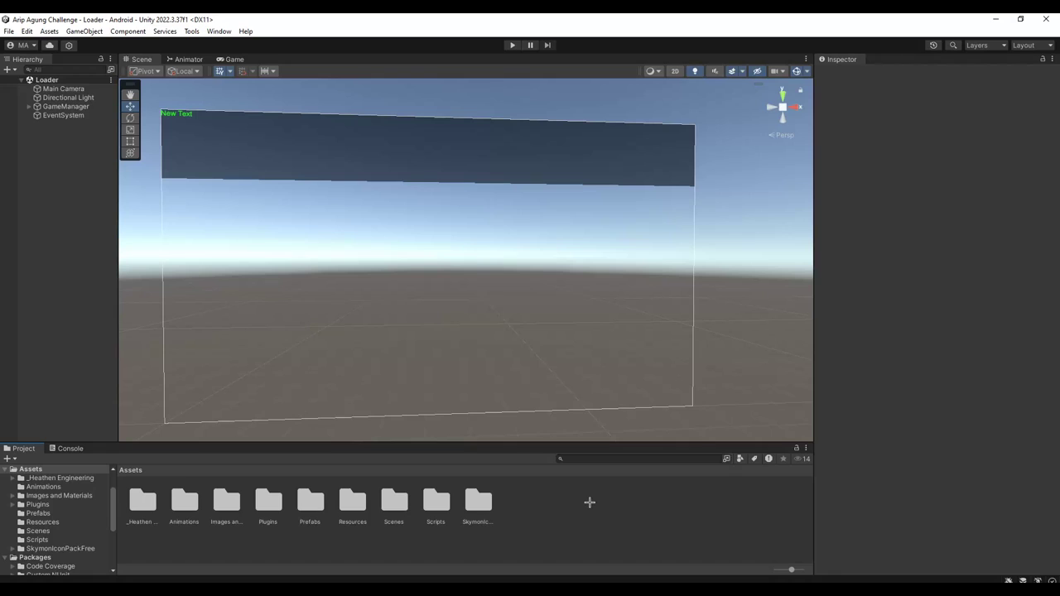
{"action": "left_click", "coordinate": [513, 45]}
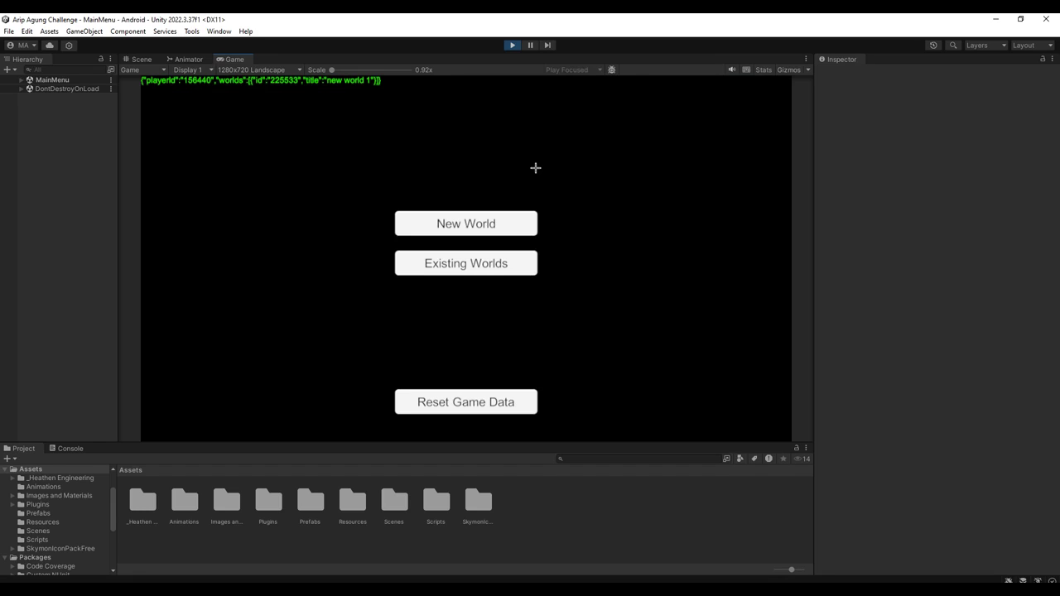
In play mode, create a world named world2, return to the menu, reset game data, and stop playing.
{"action": "left_click", "coordinate": [484, 220]}
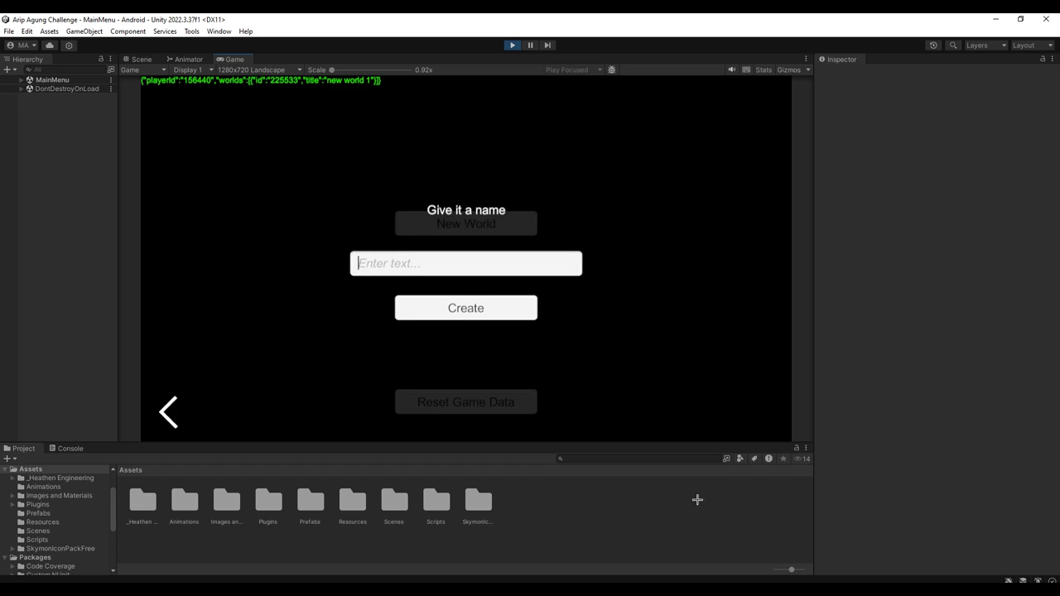
{"action": "type", "text": "world2"}
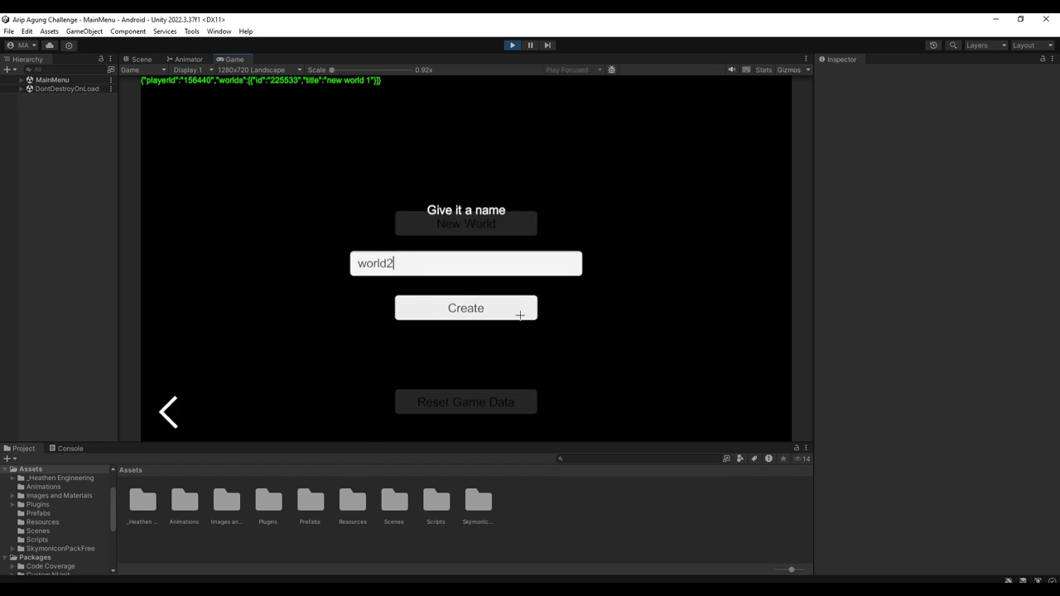
{"action": "left_click", "coordinate": [510, 308]}
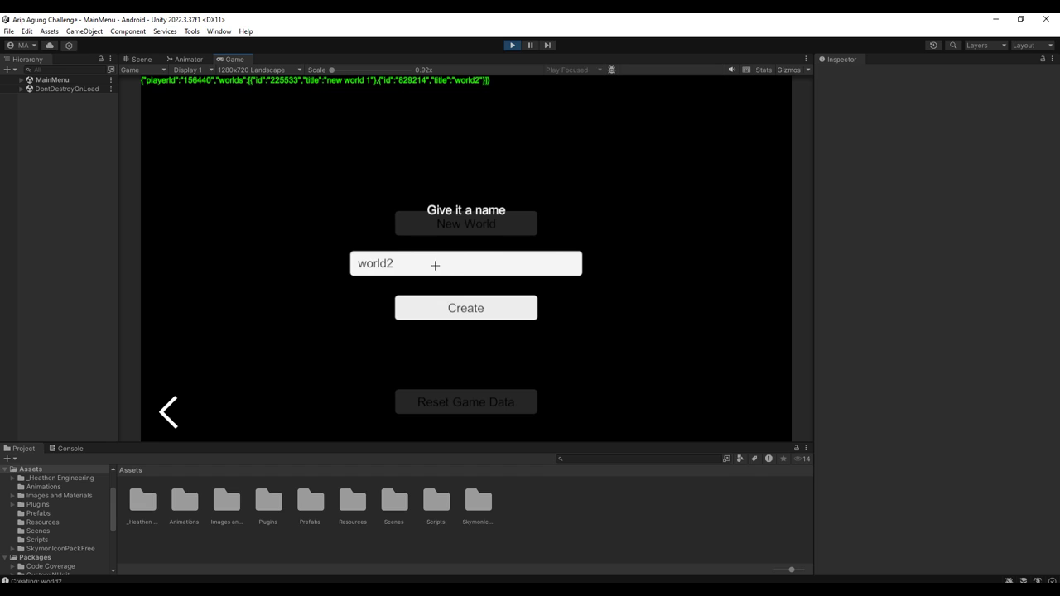
{"action": "left_click", "coordinate": [168, 413]}
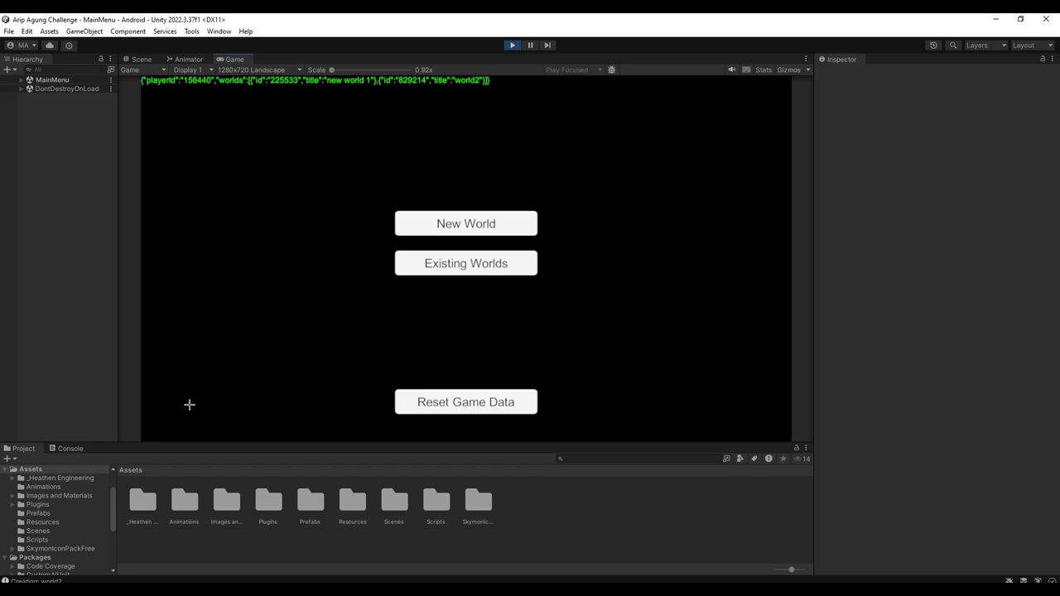
{"action": "left_click", "coordinate": [465, 402]}
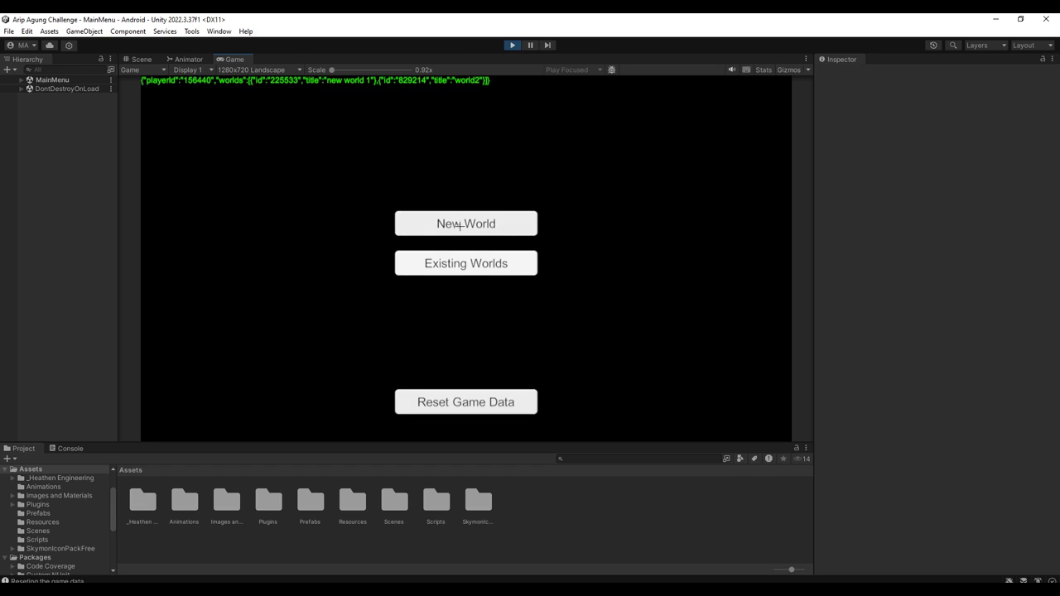
{"action": "left_click", "coordinate": [512, 44]}
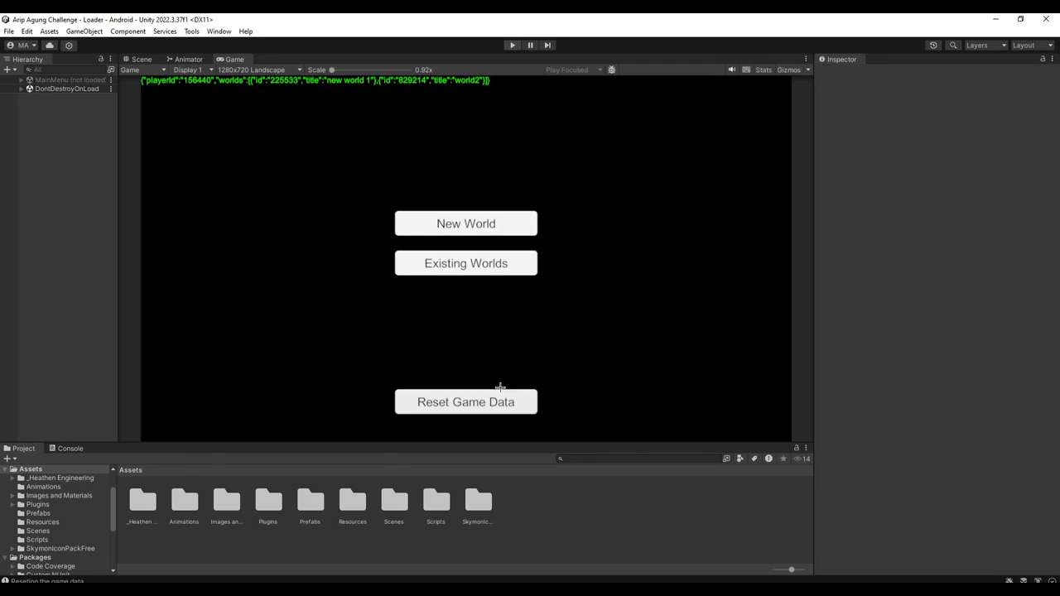
Browse into Assets > Scripts and open the GameData script in Notepad++.
{"action": "left_click", "coordinate": [393, 503]}
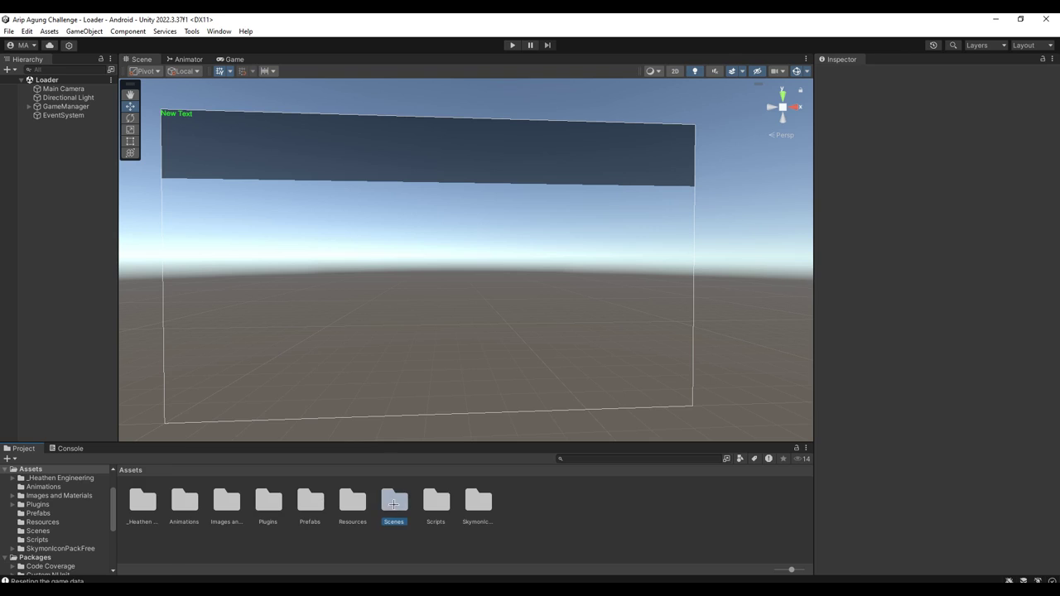
{"action": "double_click", "coordinate": [436, 500]}
{"action": "left_click", "coordinate": [478, 501]}
{"action": "left_click", "coordinate": [609, 505]}
{"action": "left_click", "coordinate": [557, 501]}
{"action": "left_click", "coordinate": [605, 502]}
{"action": "left_click", "coordinate": [557, 501]}
{"action": "left_click", "coordinate": [240, 502]}
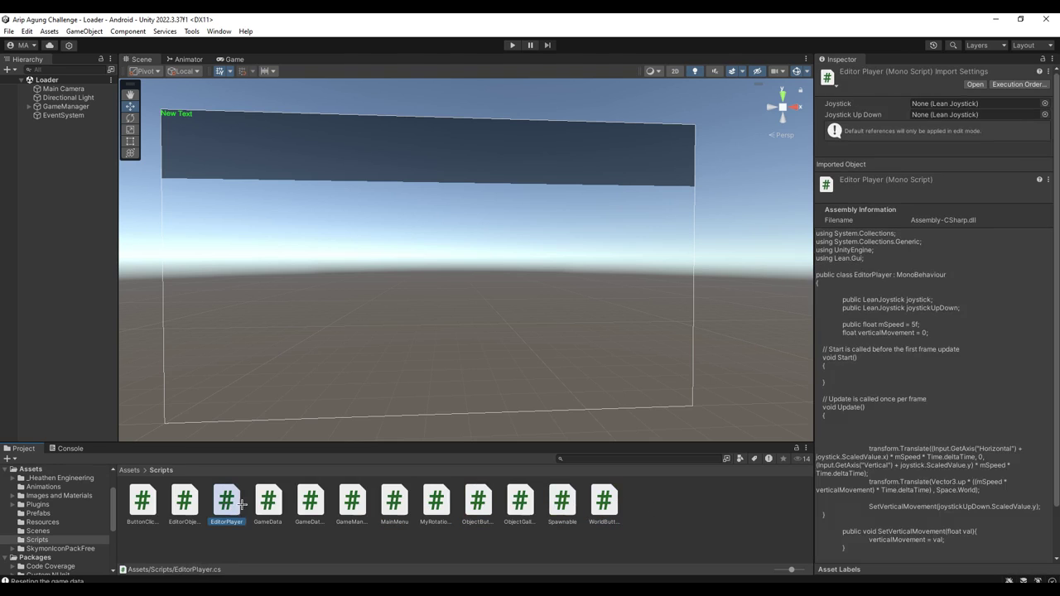
{"action": "left_click", "coordinate": [310, 502]}
{"action": "left_click", "coordinate": [274, 505]}
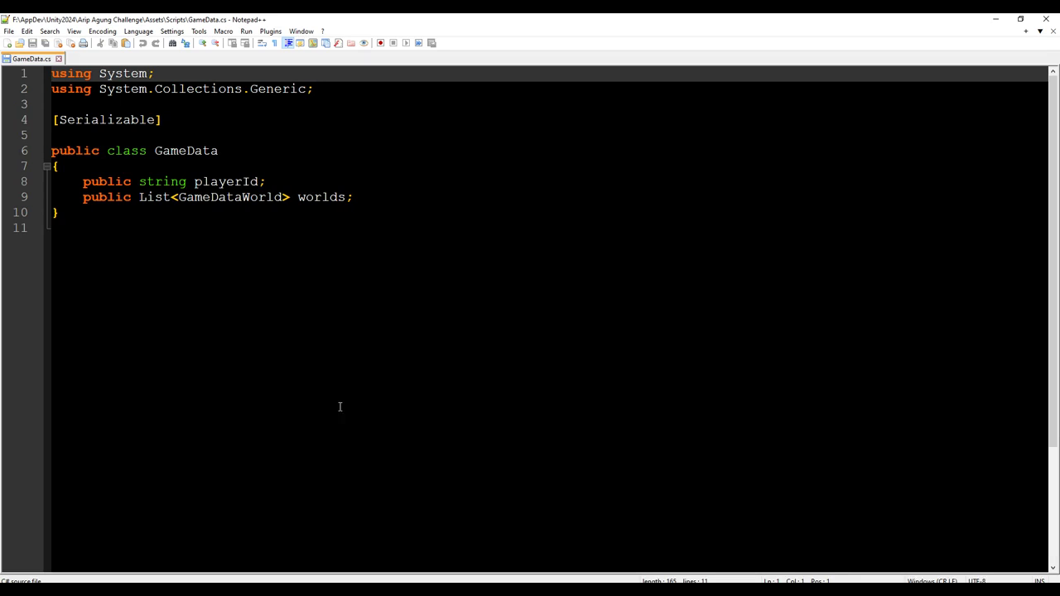
Back in Unity, open the GameManager script in Notepad++ and skim its methods.
{"action": "left_click", "coordinate": [339, 407]}
{"action": "key", "text": "alt+Tab"}
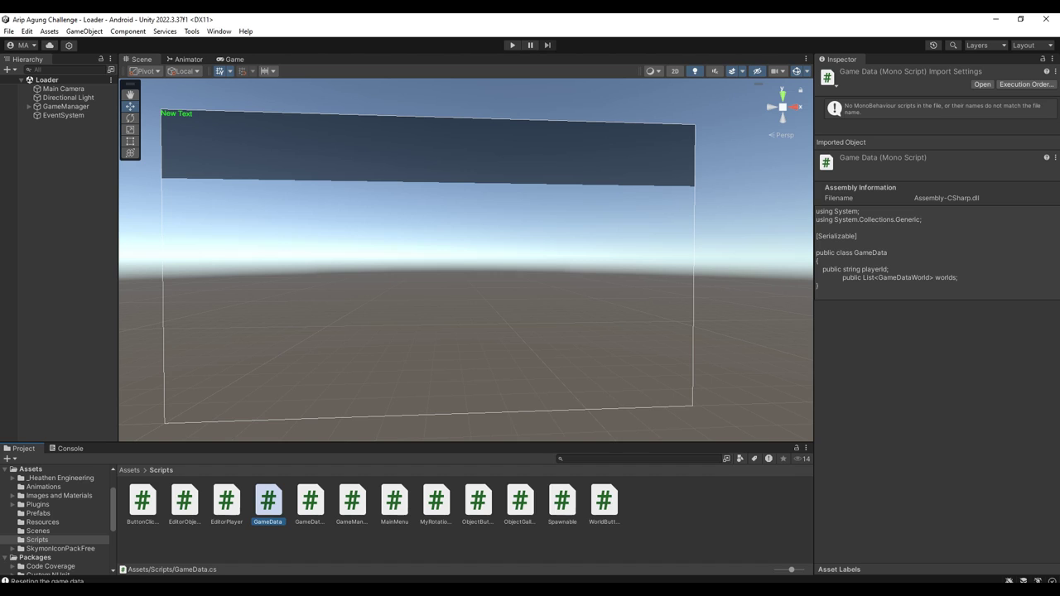
{"action": "left_click", "coordinate": [394, 500]}
{"action": "double_click", "coordinate": [352, 499]}
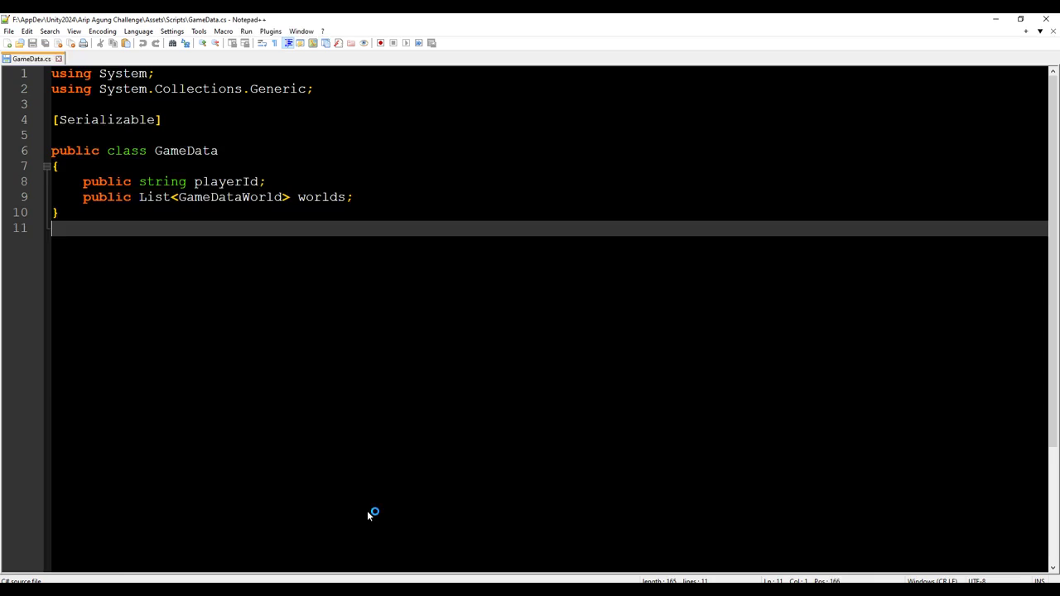
{"action": "scroll", "coordinate": [364, 483], "scroll_direction": "down", "scroll_amount": 11}
{"action": "scroll", "coordinate": [364, 483], "scroll_direction": "down", "scroll_amount": 5}
{"action": "scroll", "coordinate": [366, 482], "scroll_direction": "up", "scroll_amount": 3}
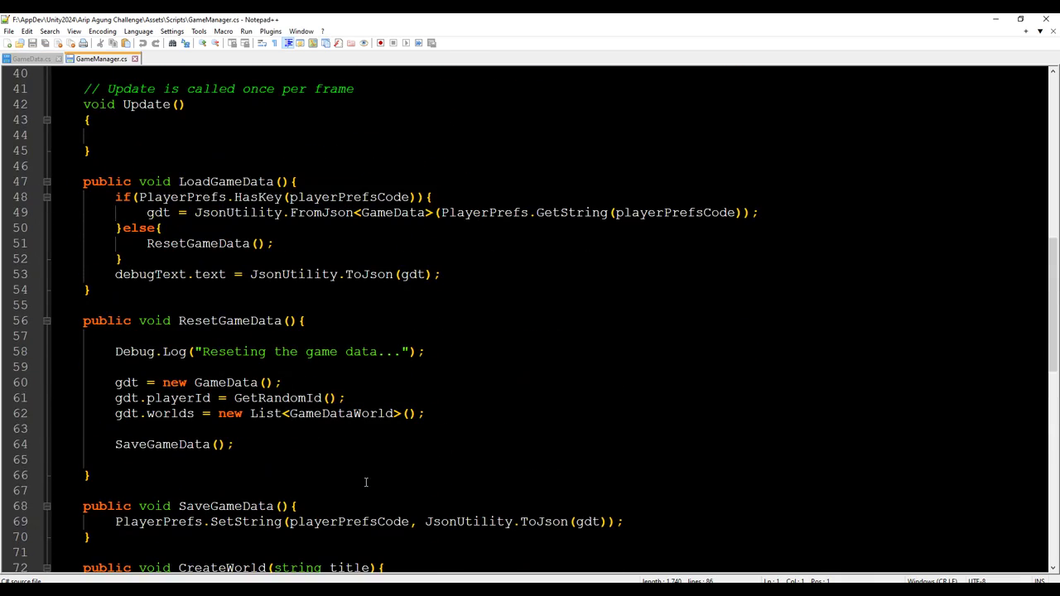
Scroll through GameManager.cs and select the debugText.text update line to copy it.
{"action": "scroll", "coordinate": [365, 482], "scroll_direction": "down", "scroll_amount": 12}
{"action": "scroll", "coordinate": [356, 492], "scroll_direction": "up", "scroll_amount": 5}
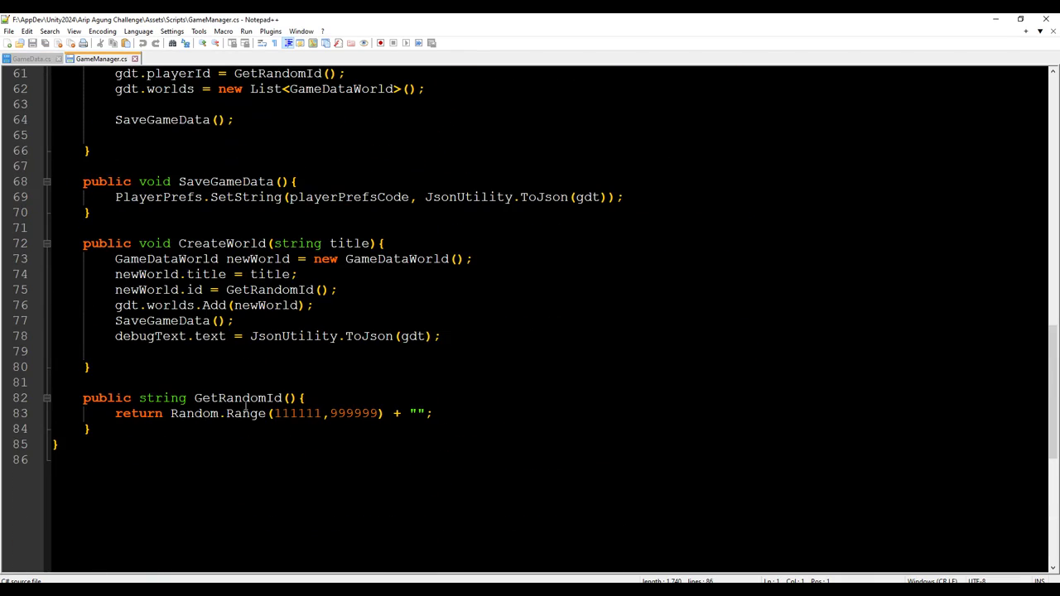
{"action": "scroll", "coordinate": [246, 406], "scroll_direction": "up", "scroll_amount": 3}
{"action": "scroll", "coordinate": [213, 381], "scroll_direction": "down", "scroll_amount": 2}
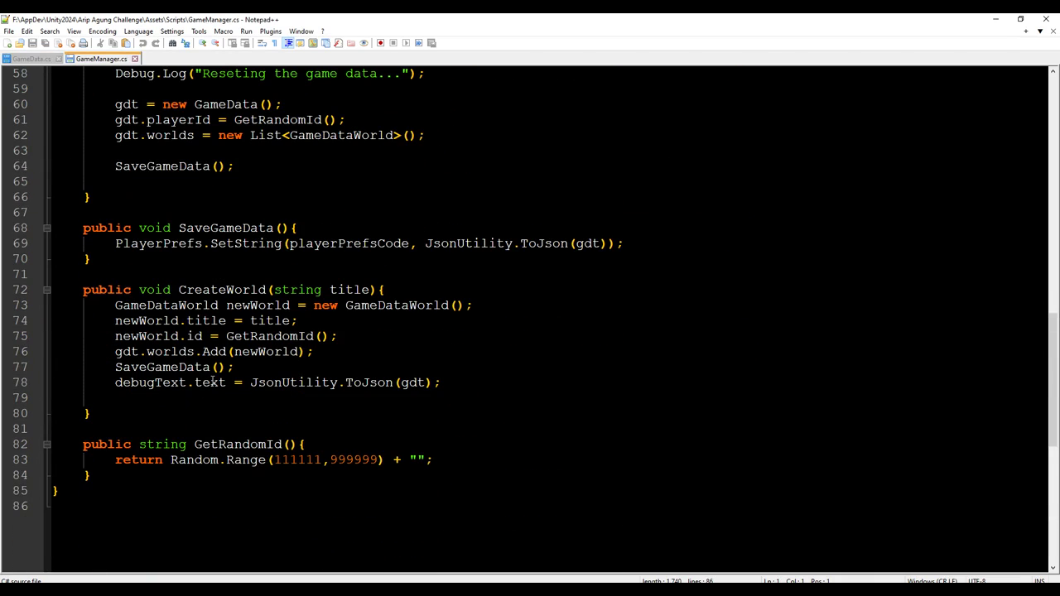
{"action": "scroll", "coordinate": [213, 381], "scroll_direction": "up", "scroll_amount": 3}
{"action": "scroll", "coordinate": [198, 288], "scroll_direction": "up", "scroll_amount": 2}
{"action": "scroll", "coordinate": [207, 298], "scroll_direction": "up", "scroll_amount": 2}
{"action": "scroll", "coordinate": [215, 307], "scroll_direction": "up", "scroll_amount": 1}
{"action": "scroll", "coordinate": [225, 320], "scroll_direction": "up", "scroll_amount": 4}
{"action": "scroll", "coordinate": [225, 320], "scroll_direction": "up", "scroll_amount": 1}
{"action": "scroll", "coordinate": [226, 320], "scroll_direction": "up", "scroll_amount": 1}
{"action": "scroll", "coordinate": [227, 321], "scroll_direction": "up", "scroll_amount": 4}
{"action": "scroll", "coordinate": [228, 323], "scroll_direction": "down", "scroll_amount": 6}
{"action": "scroll", "coordinate": [229, 322], "scroll_direction": "down", "scroll_amount": 4}
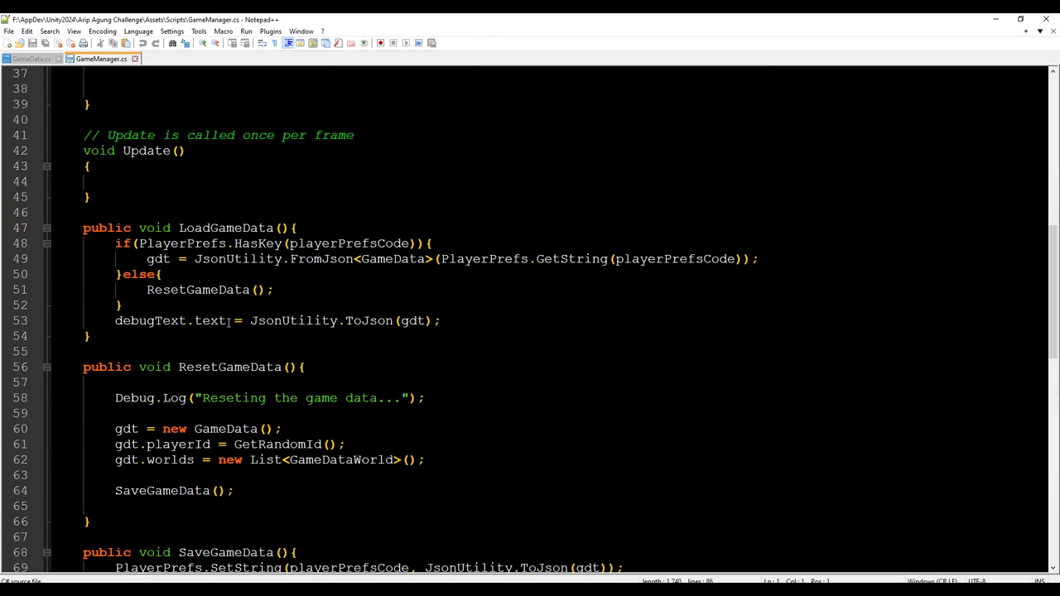
{"action": "left_click_drag", "start_coordinate": [116, 321], "coordinate": [562, 321]}
{"action": "key", "text": "ctrl+c"}
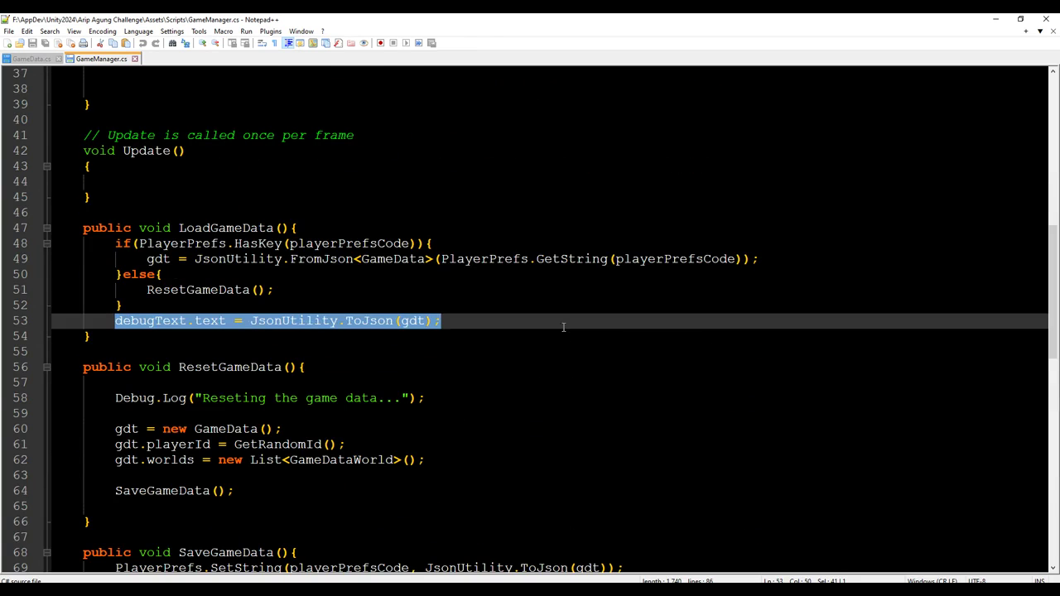
{"action": "scroll", "coordinate": [491, 407], "scroll_direction": "down", "scroll_amount": 6}
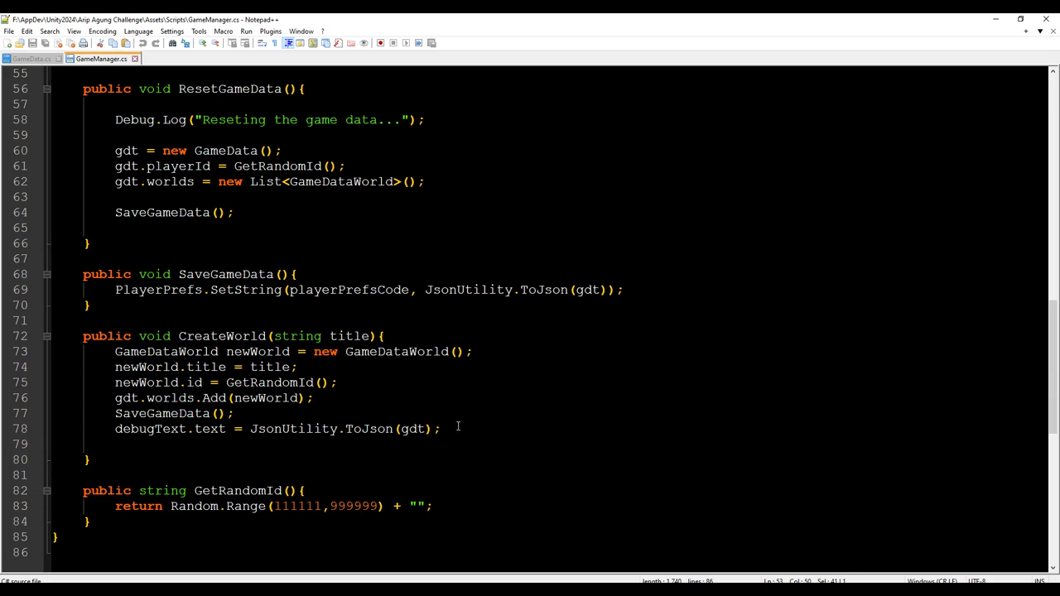
Paste the debugText.text line after ResetGameData's save call and save GameManager.cs.
{"action": "left_click", "coordinate": [472, 432]}
{"action": "scroll", "coordinate": [380, 475], "scroll_direction": "down", "scroll_amount": 2}
{"action": "scroll", "coordinate": [365, 431], "scroll_direction": "up", "scroll_amount": 1}
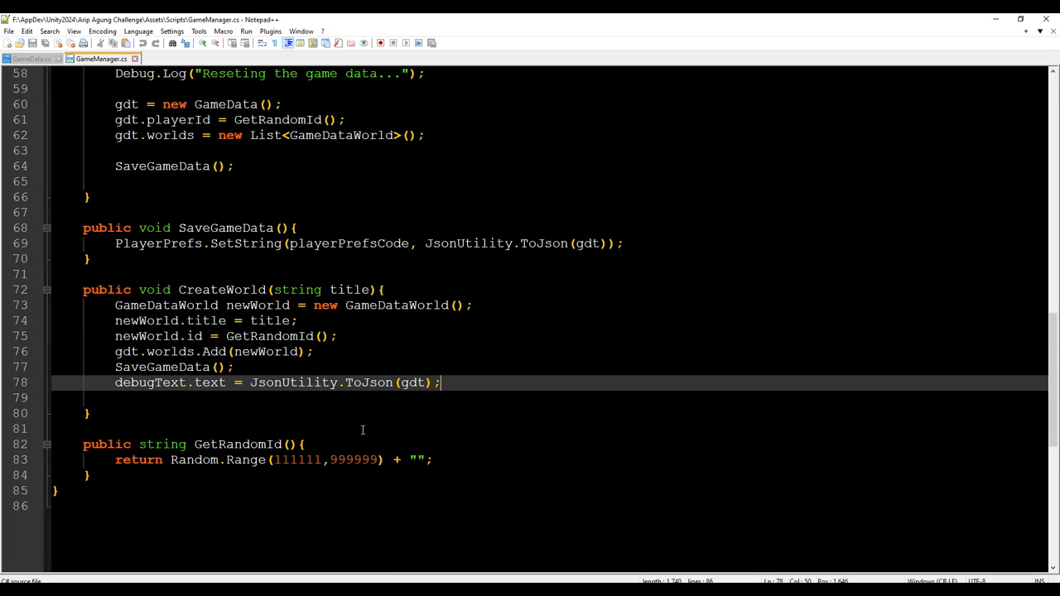
{"action": "scroll", "coordinate": [303, 367], "scroll_direction": "up", "scroll_amount": 2}
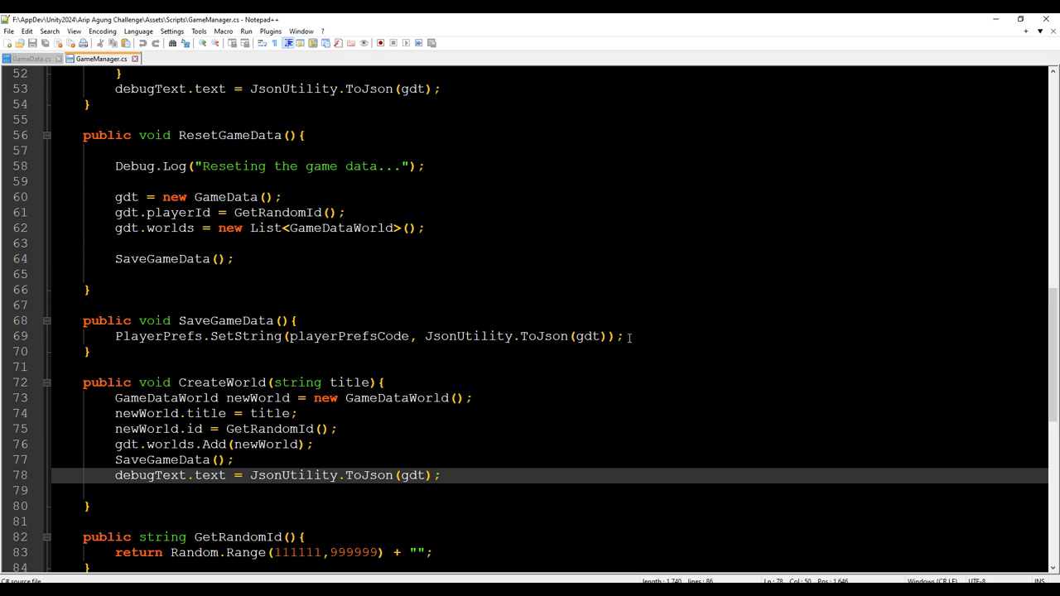
{"action": "scroll", "coordinate": [469, 399], "scroll_direction": "up", "scroll_amount": 1}
{"action": "left_click", "coordinate": [263, 313]}
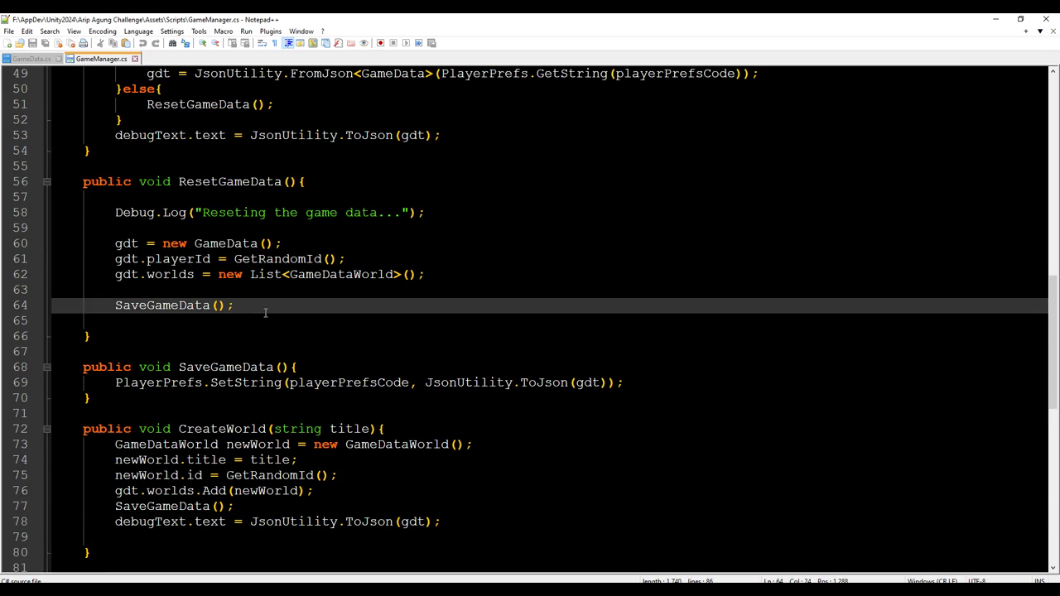
{"action": "key", "text": "Return"}
{"action": "key", "text": "Return"}
{"action": "key", "text": "ctrl+v"}
{"action": "key", "text": "ctrl+s"}
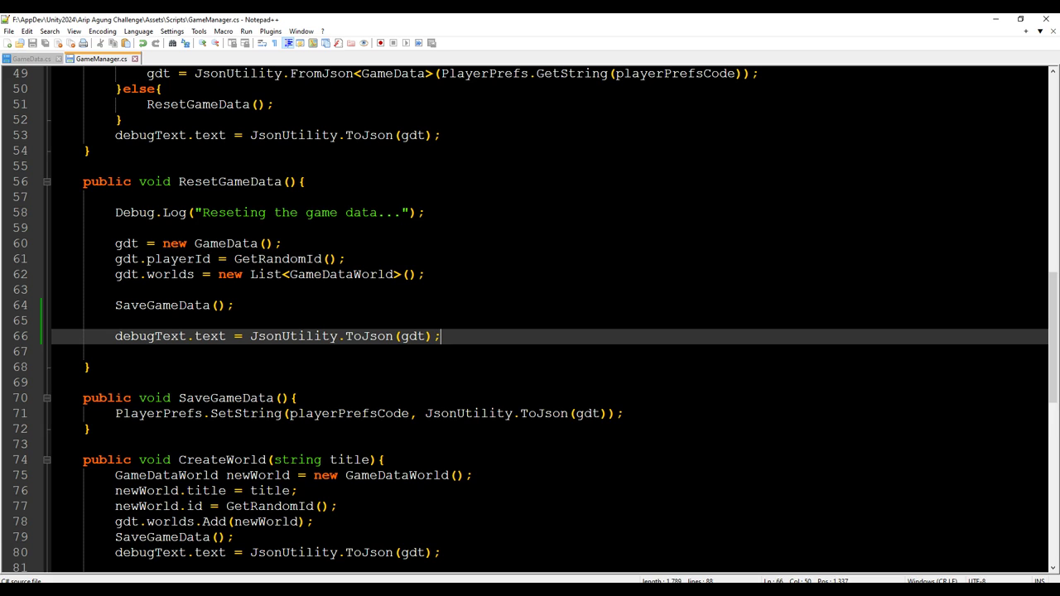
Undo that paste, put the debugText.text line after SaveGameData's PlayerPrefs.SetString instead, and save.
{"action": "key", "text": "ctrl+z"}
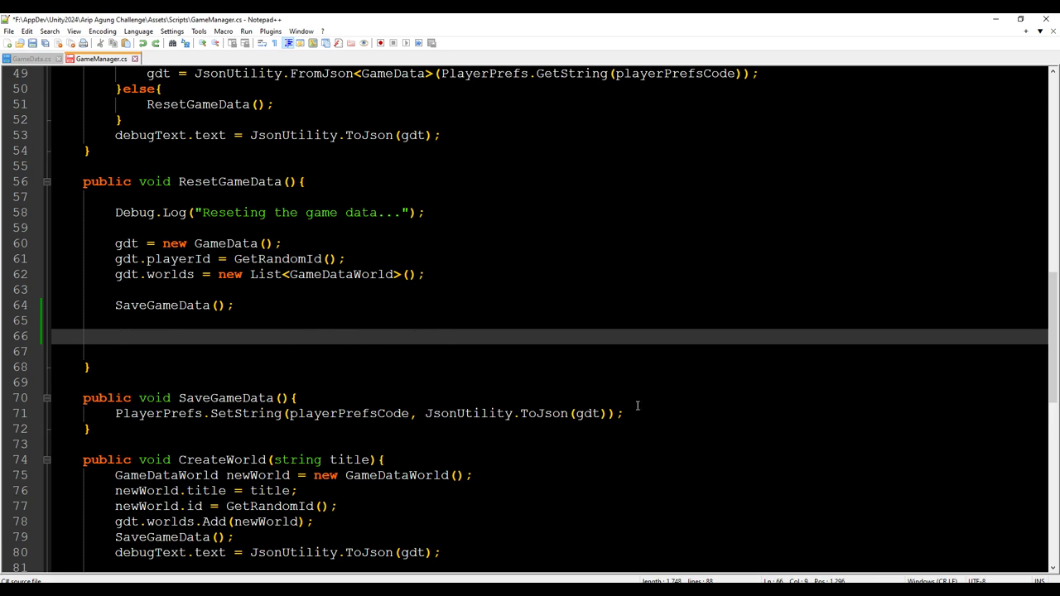
{"action": "left_click", "coordinate": [653, 407]}
{"action": "key", "text": "Return"}
{"action": "key", "text": "ctrl+v"}
{"action": "key", "text": "ctrl+s"}
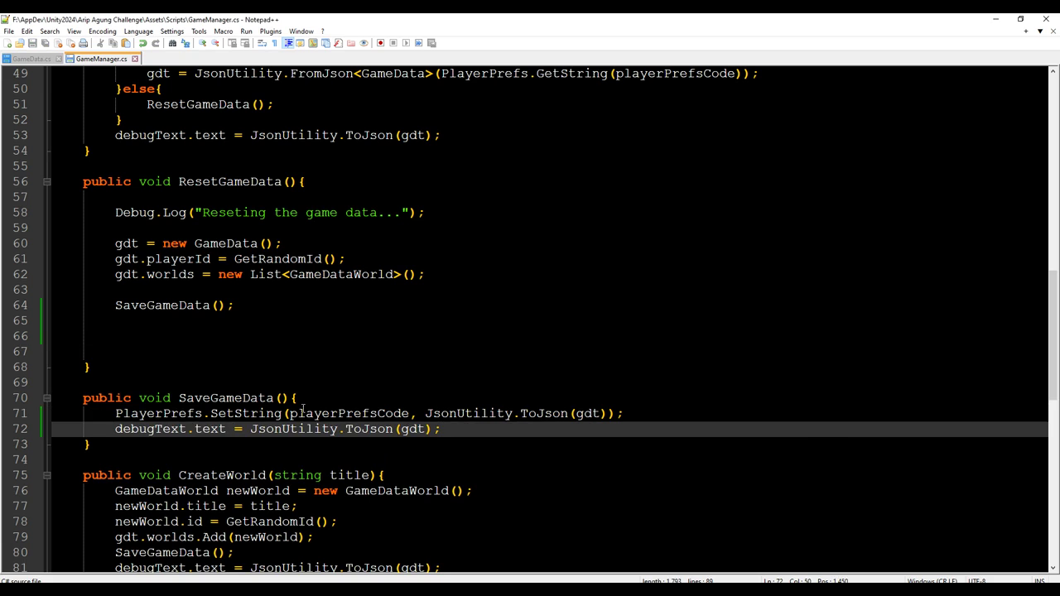
{"action": "double_click", "coordinate": [158, 428]}
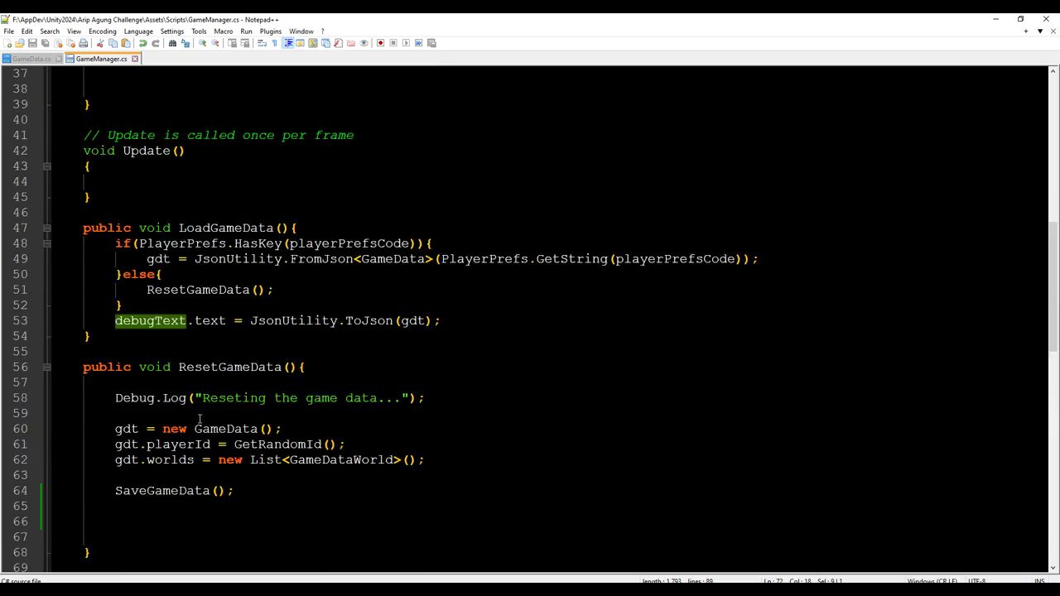
Delete the redundant debugText.text lines from CreateWorld and LoadGameData.
{"action": "scroll", "coordinate": [197, 458], "scroll_direction": "down", "scroll_amount": 8}
{"action": "scroll", "coordinate": [203, 423], "scroll_direction": "down", "scroll_amount": 1}
{"action": "scroll", "coordinate": [205, 412], "scroll_direction": "up", "scroll_amount": 1}
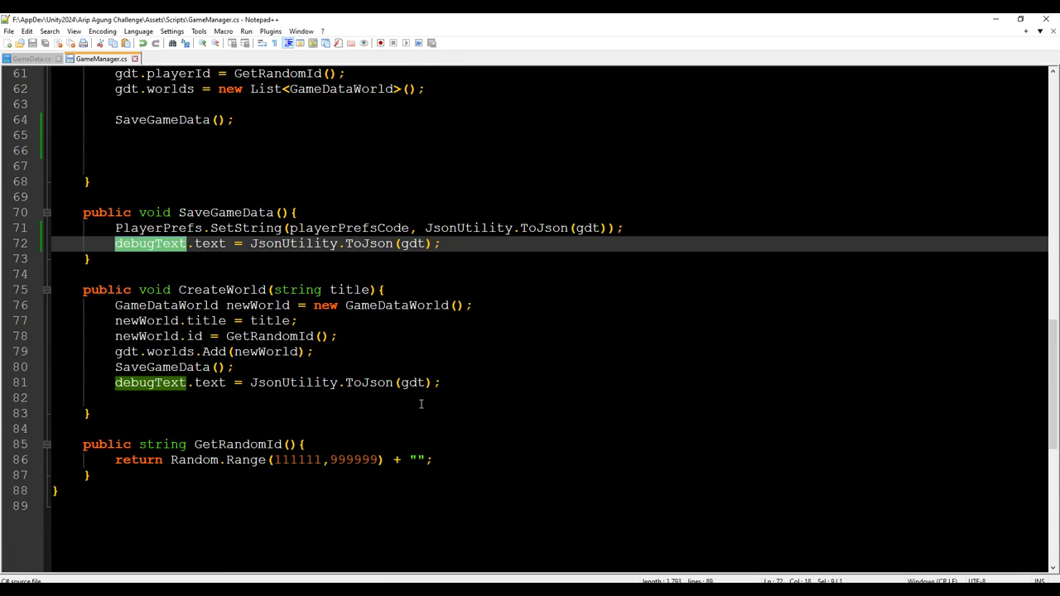
{"action": "left_click_drag", "start_coordinate": [476, 389], "coordinate": [51, 385]}
{"action": "key", "text": "BackSpace"}
{"action": "scroll", "coordinate": [241, 394], "scroll_direction": "up", "scroll_amount": 8}
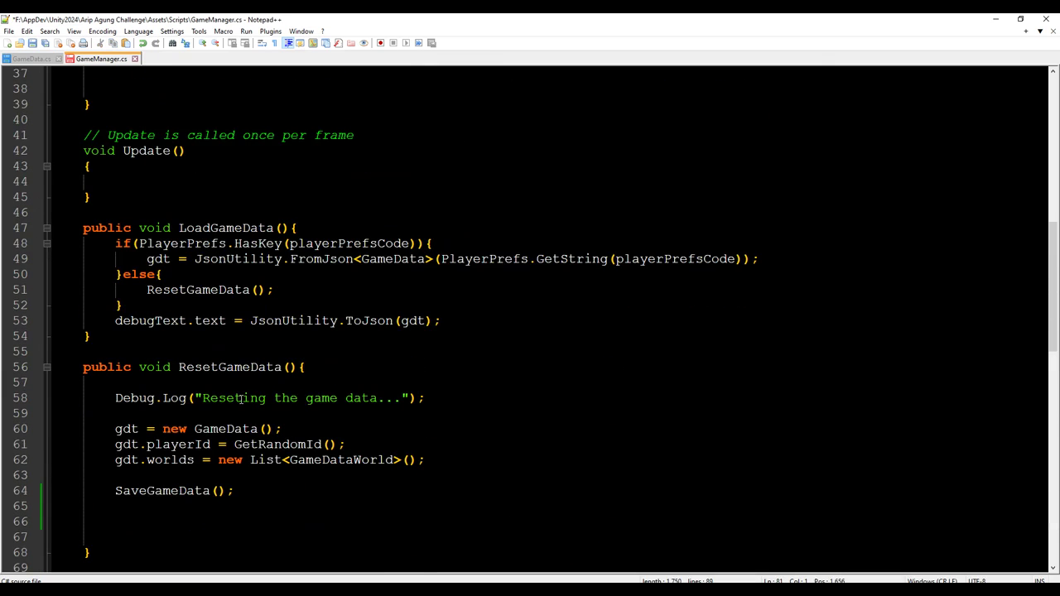
{"action": "left_click_drag", "start_coordinate": [493, 321], "coordinate": [2, 322]}
{"action": "key", "text": "BackSpace"}
Paste the debugText.text update into Start after loading the main menu, then return to Unity to compile.
{"action": "scroll", "coordinate": [208, 392], "scroll_direction": "up", "scroll_amount": 4}
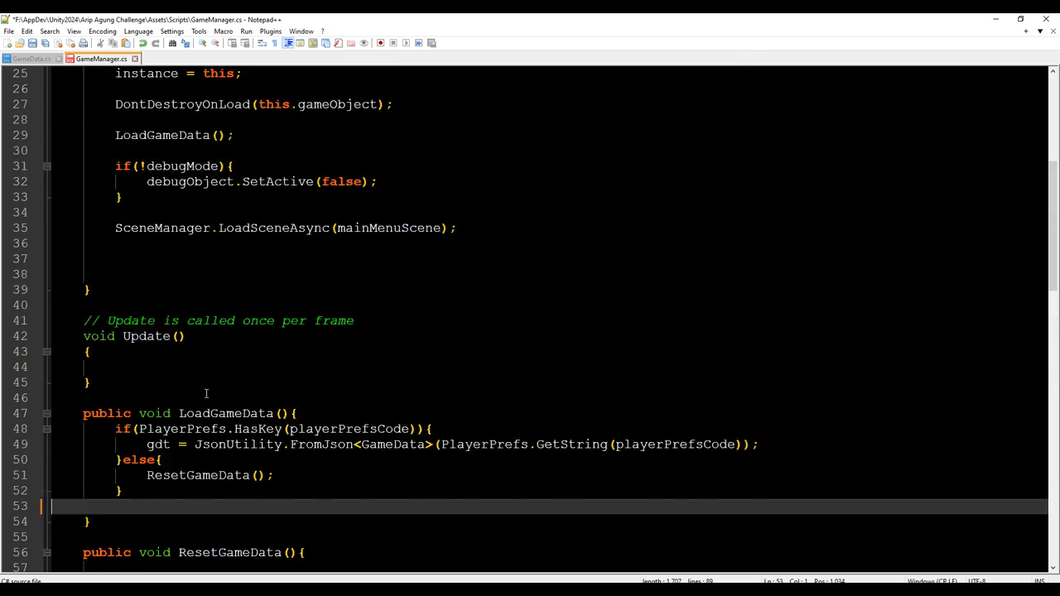
{"action": "scroll", "coordinate": [208, 395], "scroll_direction": "up", "scroll_amount": 1}
{"action": "scroll", "coordinate": [360, 348], "scroll_direction": "up", "scroll_amount": 1}
{"action": "scroll", "coordinate": [360, 348], "scroll_direction": "up", "scroll_amount": 2}
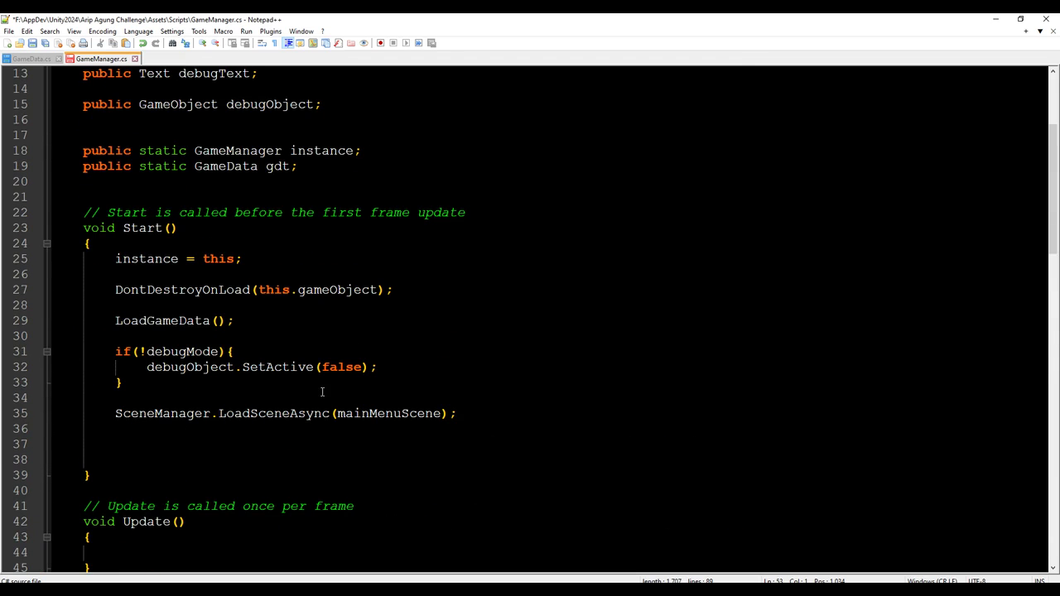
{"action": "left_click", "coordinate": [466, 429]}
{"action": "key", "text": "ctrl+v"}
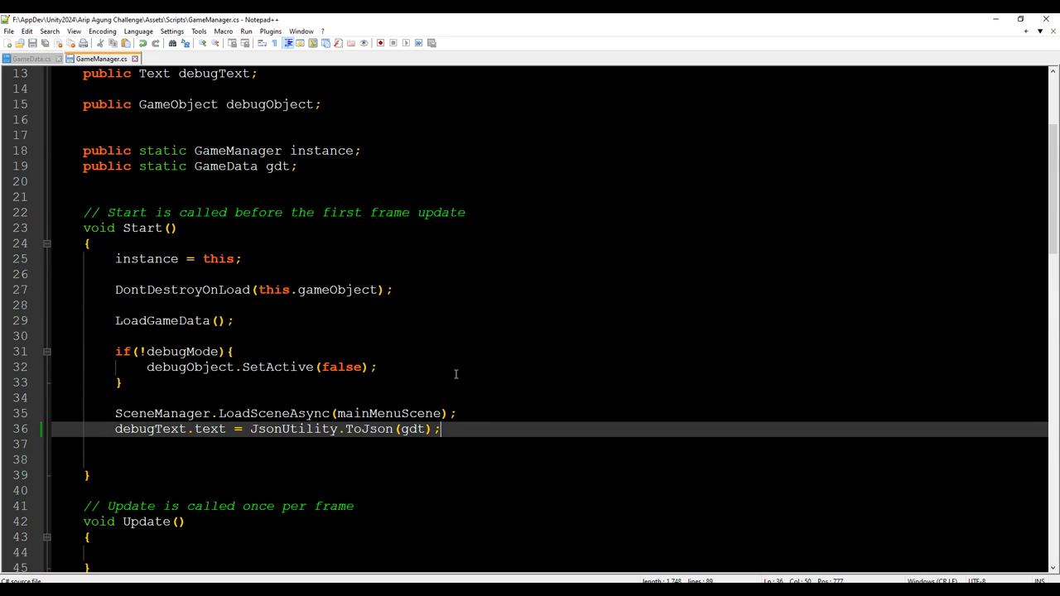
{"action": "scroll", "coordinate": [456, 374], "scroll_direction": "down", "scroll_amount": 5}
{"action": "scroll", "coordinate": [456, 374], "scroll_direction": "down", "scroll_amount": 4}
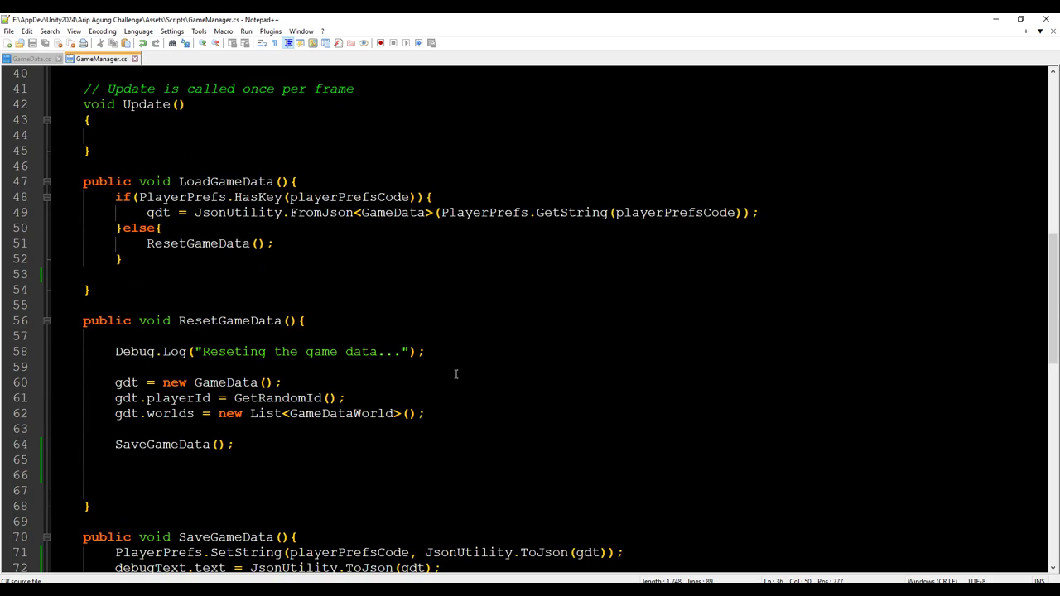
{"action": "scroll", "coordinate": [456, 375], "scroll_direction": "down", "scroll_amount": 6}
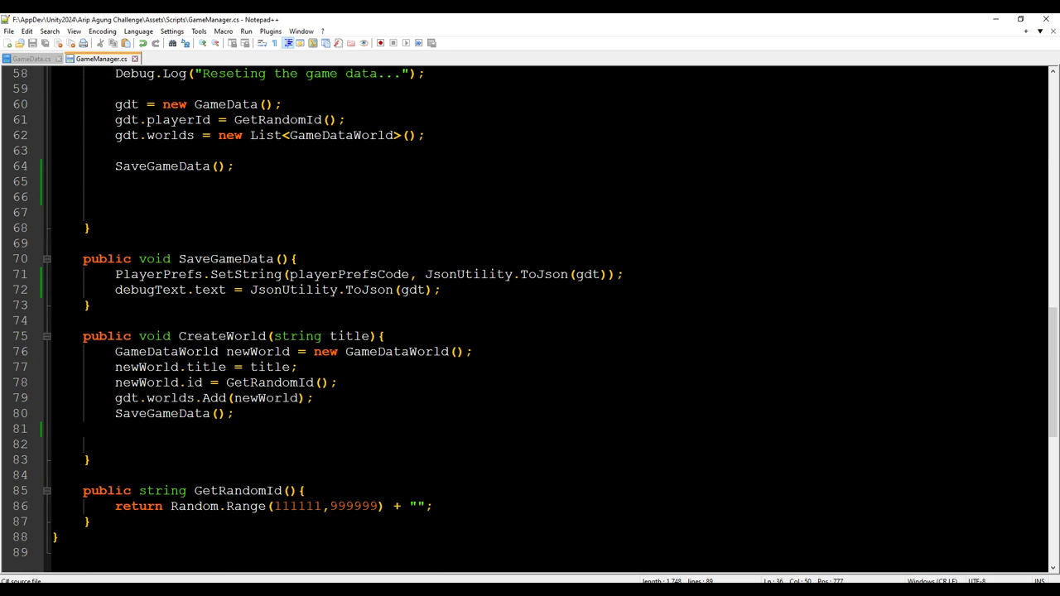
{"action": "key", "text": "alt+Tab"}
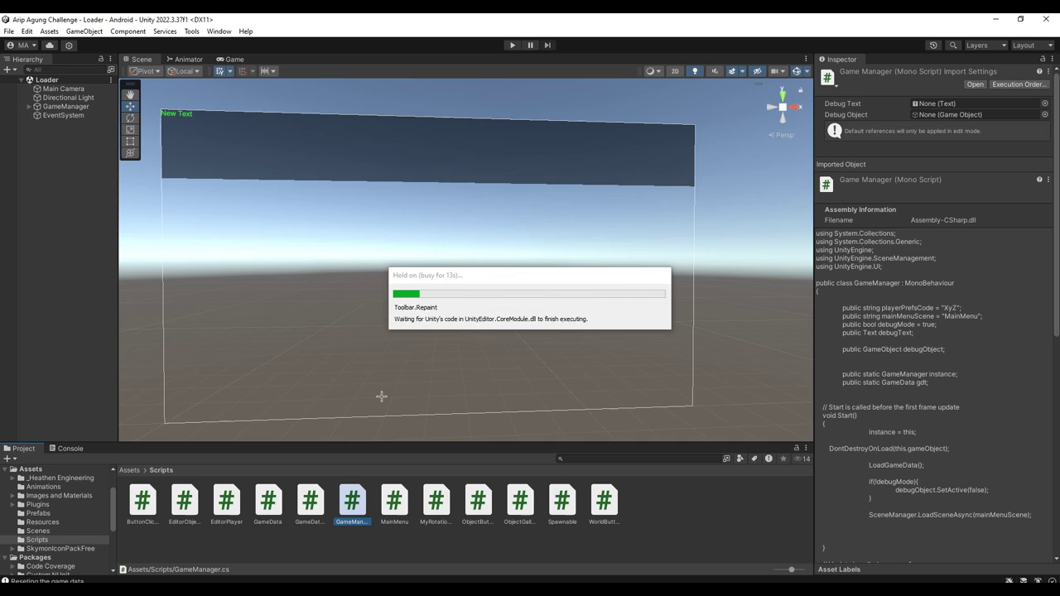
Open the MainMenu script in Notepad++ and scroll to its CreateWorld method.
{"action": "double_click", "coordinate": [393, 505]}
{"action": "scroll", "coordinate": [377, 432], "scroll_direction": "down", "scroll_amount": 5}
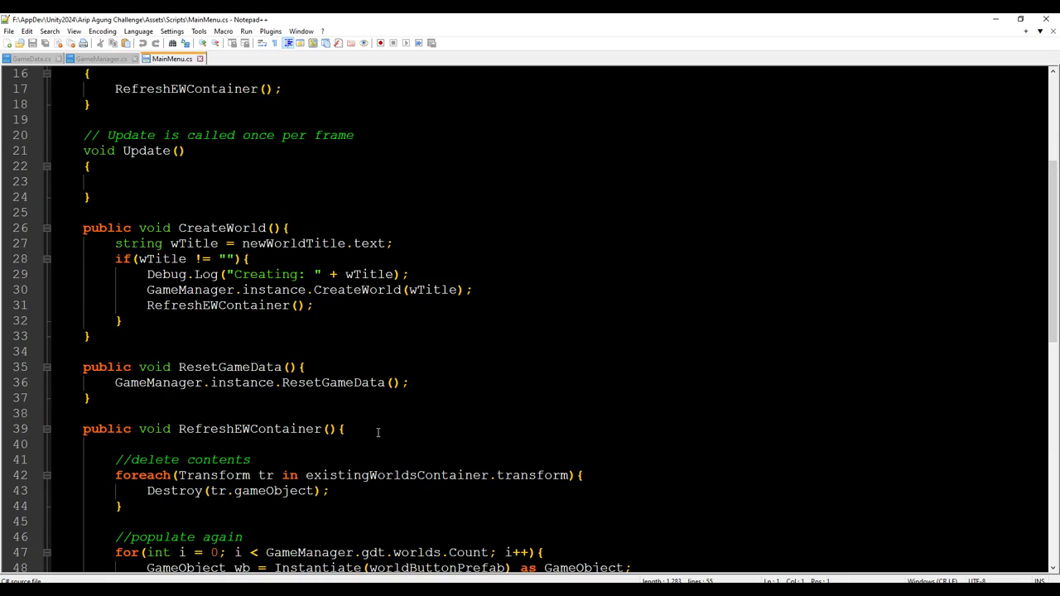
{"action": "scroll", "coordinate": [377, 433], "scroll_direction": "down", "scroll_amount": 8}
{"action": "scroll", "coordinate": [377, 435], "scroll_direction": "up", "scroll_amount": 3}
{"action": "scroll", "coordinate": [377, 436], "scroll_direction": "up", "scroll_amount": 4}
{"action": "scroll", "coordinate": [375, 439], "scroll_direction": "up", "scroll_amount": 2}
{"action": "scroll", "coordinate": [376, 439], "scroll_direction": "down", "scroll_amount": 2}
{"action": "scroll", "coordinate": [370, 439], "scroll_direction": "down", "scroll_amount": 2}
{"action": "scroll", "coordinate": [367, 447], "scroll_direction": "down", "scroll_amount": 1}
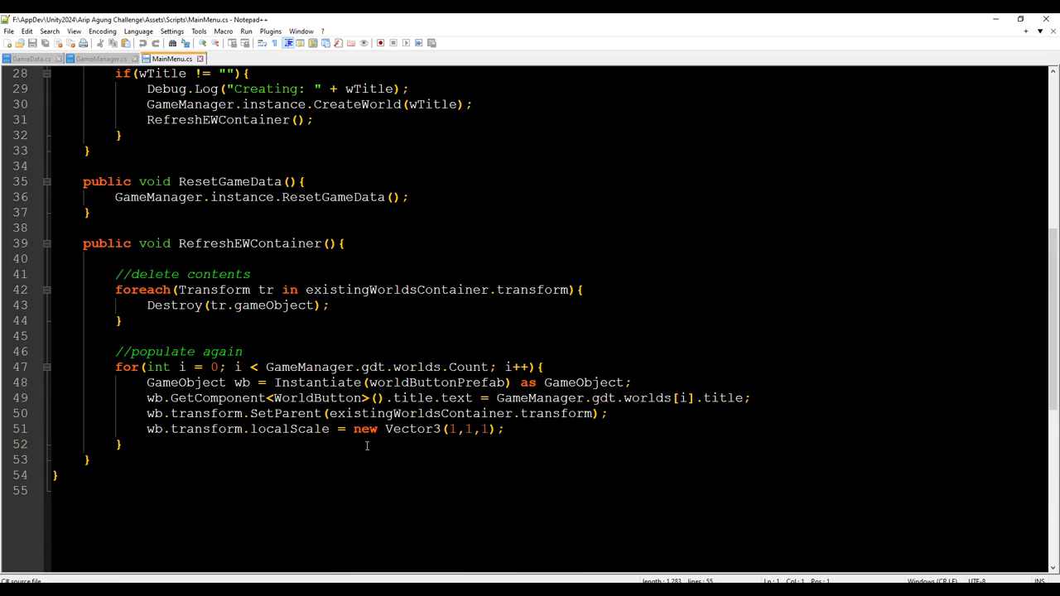
{"action": "scroll", "coordinate": [367, 447], "scroll_direction": "down", "scroll_amount": 3}
{"action": "scroll", "coordinate": [367, 447], "scroll_direction": "up", "scroll_amount": 2}
{"action": "scroll", "coordinate": [367, 446], "scroll_direction": "up", "scroll_amount": 3}
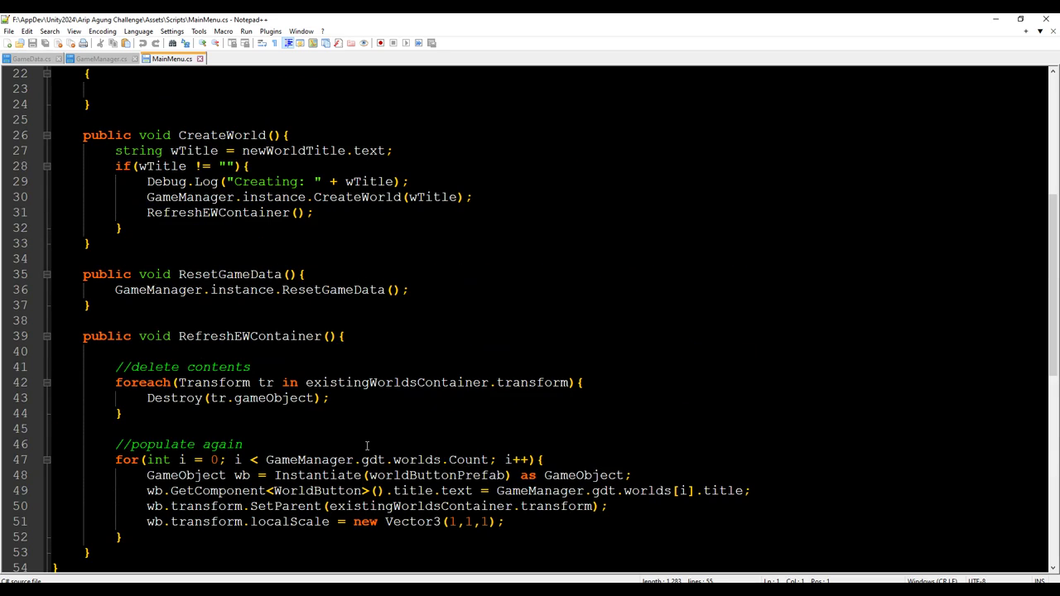
{"action": "scroll", "coordinate": [367, 447], "scroll_direction": "up", "scroll_amount": 1}
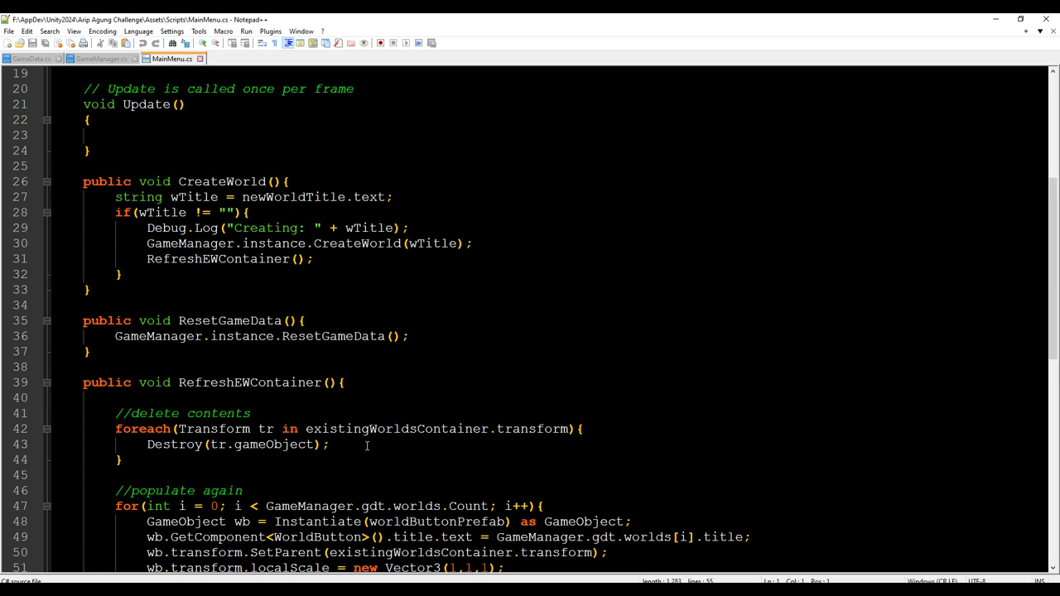
{"action": "scroll", "coordinate": [367, 446], "scroll_direction": "up", "scroll_amount": 2}
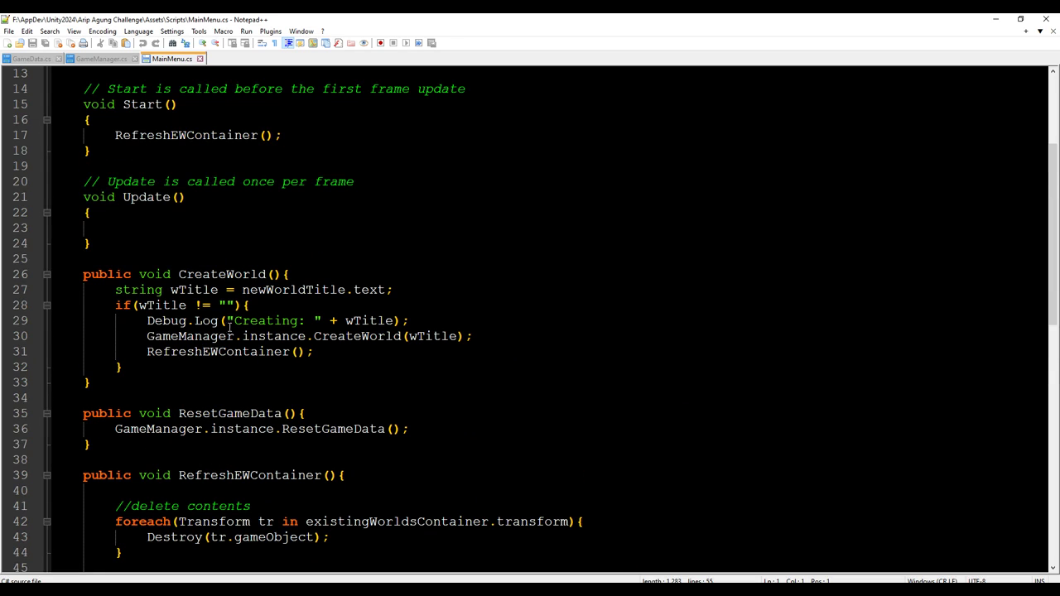
Copy newWorldTitle.text from line 27 and paste it on a new line after RefreshEWContainer().
{"action": "double_click", "coordinate": [306, 290]}
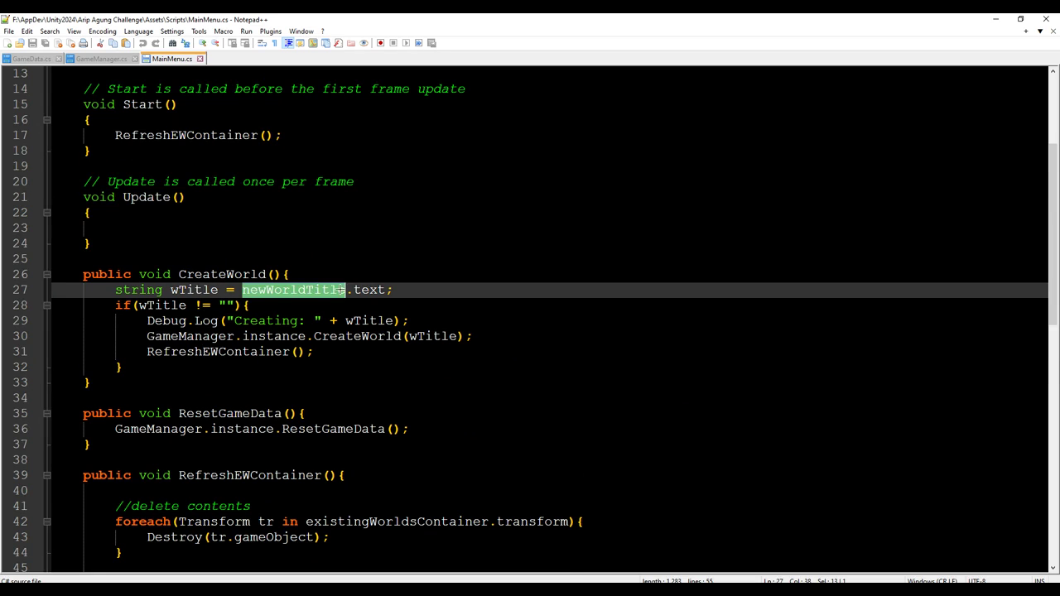
{"action": "left_click", "coordinate": [386, 289], "text": "shift"}
{"action": "left_click", "coordinate": [340, 353]}
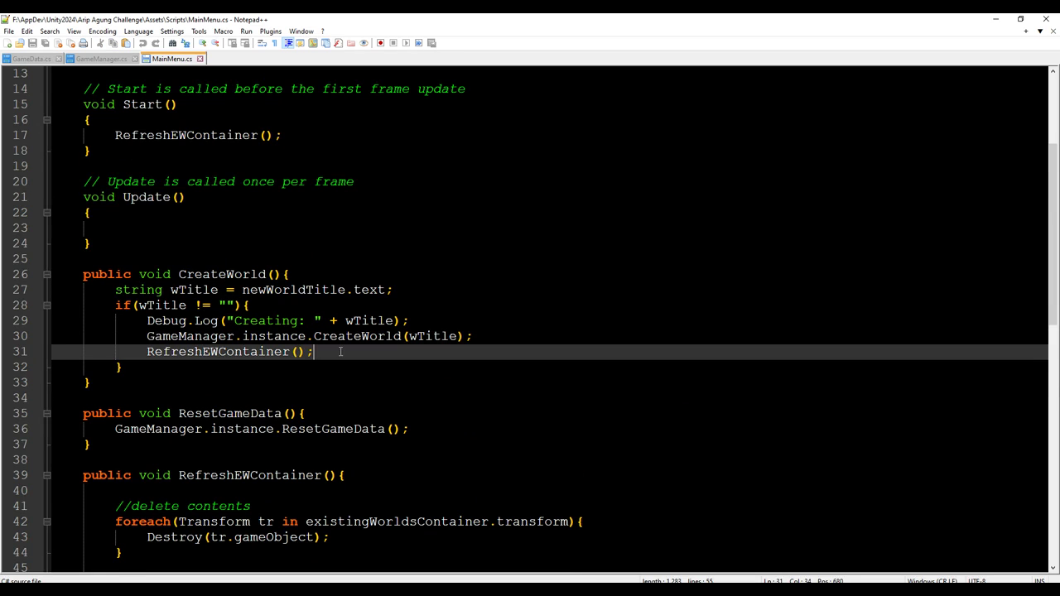
{"action": "key", "text": "Return"}
{"action": "type", "text": "newWorldTitle.text"}
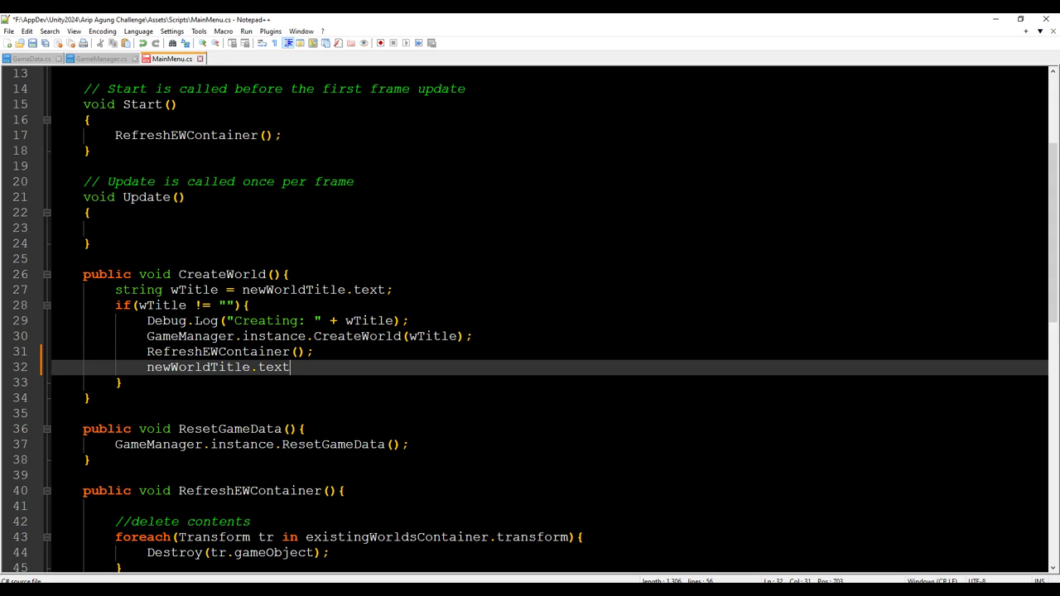
Remove the pasted newWorldTitle.text from line 32, save MainMenu.cs, and switch to GameManager.cs.
{"action": "key", "text": "ctrl+BackSpace"}
{"action": "key", "text": "ctrl+BackSpace"}
{"action": "key", "text": "ctrl+BackSpace"}
{"action": "key", "text": "ctrl+s"}
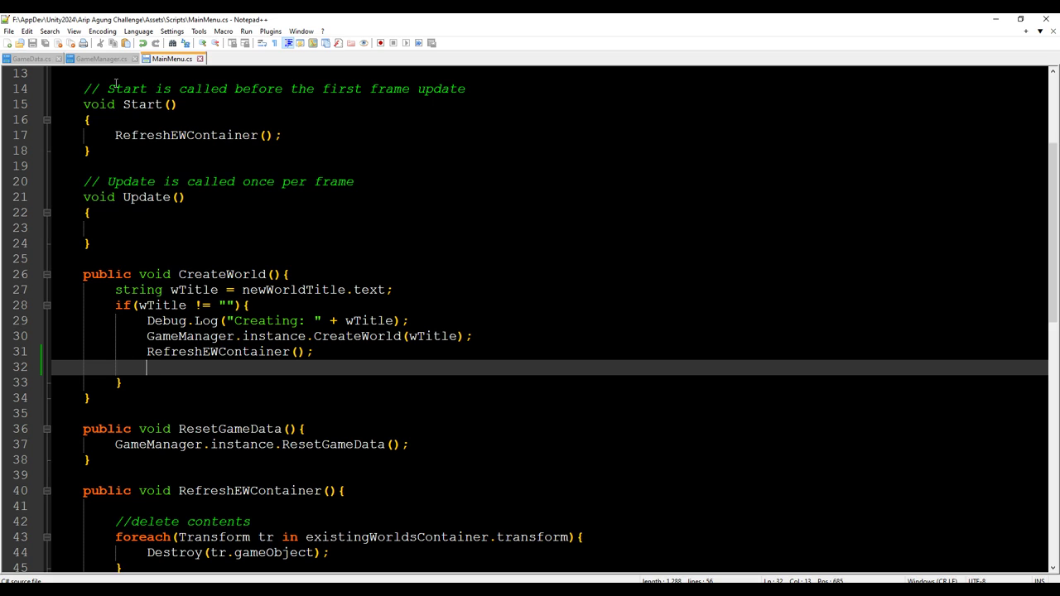
{"action": "left_click", "coordinate": [98, 55]}
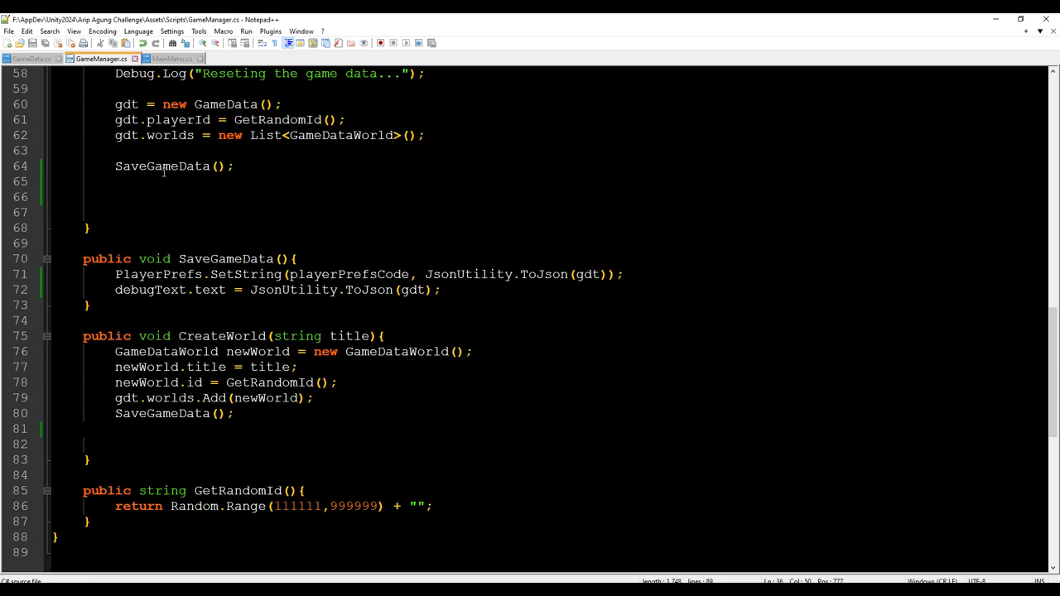
Add 'public int currentWorld' below debugText on line 14, save, and copy the name back to MainMenu.cs.
{"action": "scroll", "coordinate": [188, 319], "scroll_direction": "up", "scroll_amount": 9}
{"action": "scroll", "coordinate": [251, 537], "scroll_direction": "up", "scroll_amount": 10}
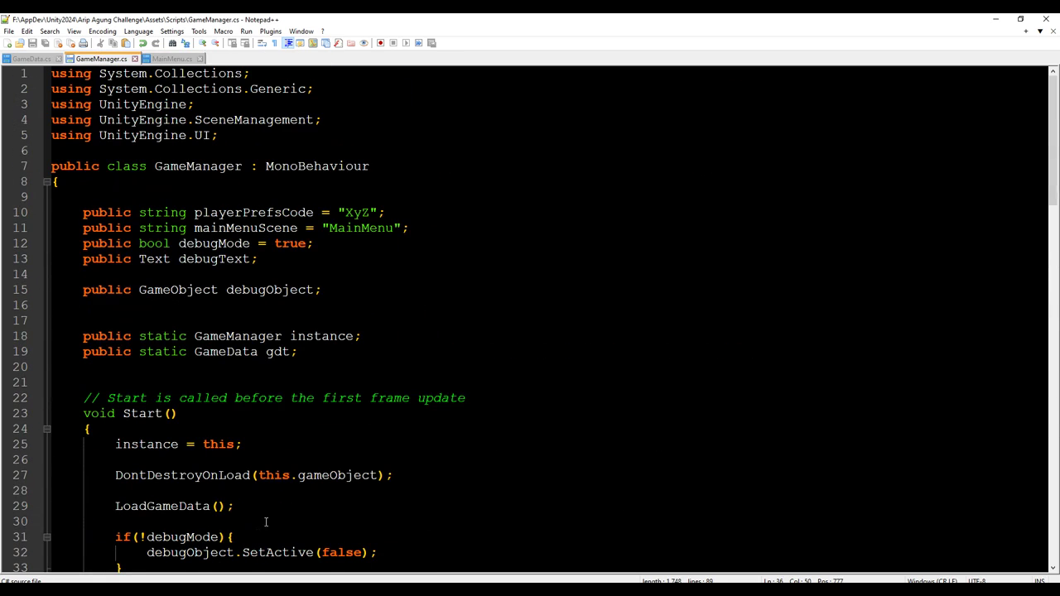
{"action": "left_click", "coordinate": [332, 244]}
{"action": "left_click", "coordinate": [329, 261]}
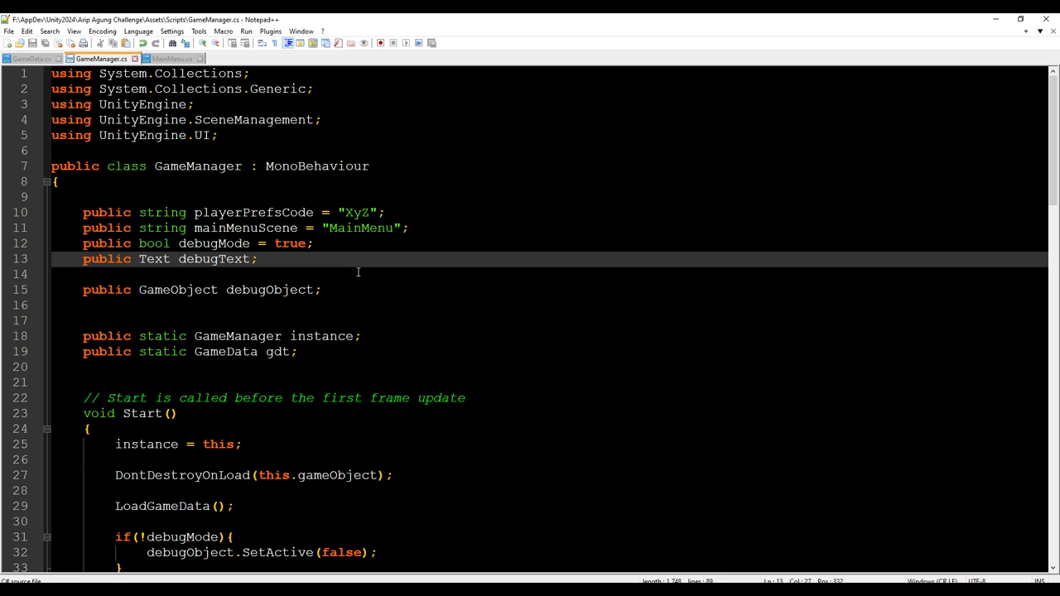
{"action": "key", "text": "Down"}
{"action": "key", "text": "Up"}
{"action": "key", "text": "Return"}
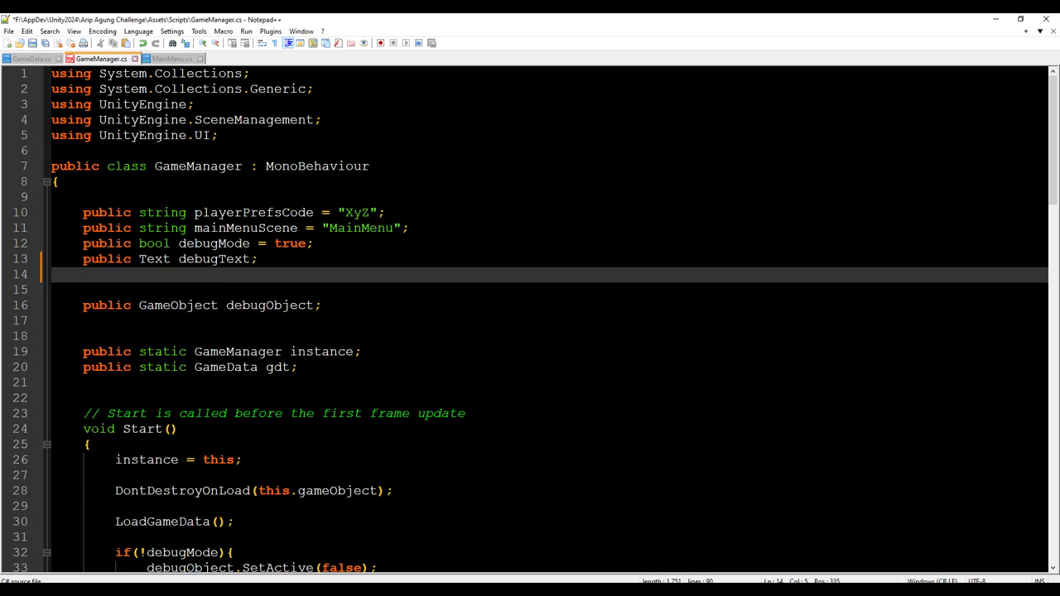
{"action": "type", "text": "public int "}
{"action": "type", "text": "currentWolrd"}
{"action": "key", "text": "BackSpace"}
{"action": "key", "text": "BackSpace"}
{"action": "key", "text": "BackSpace"}
{"action": "type", "text": "rld"}
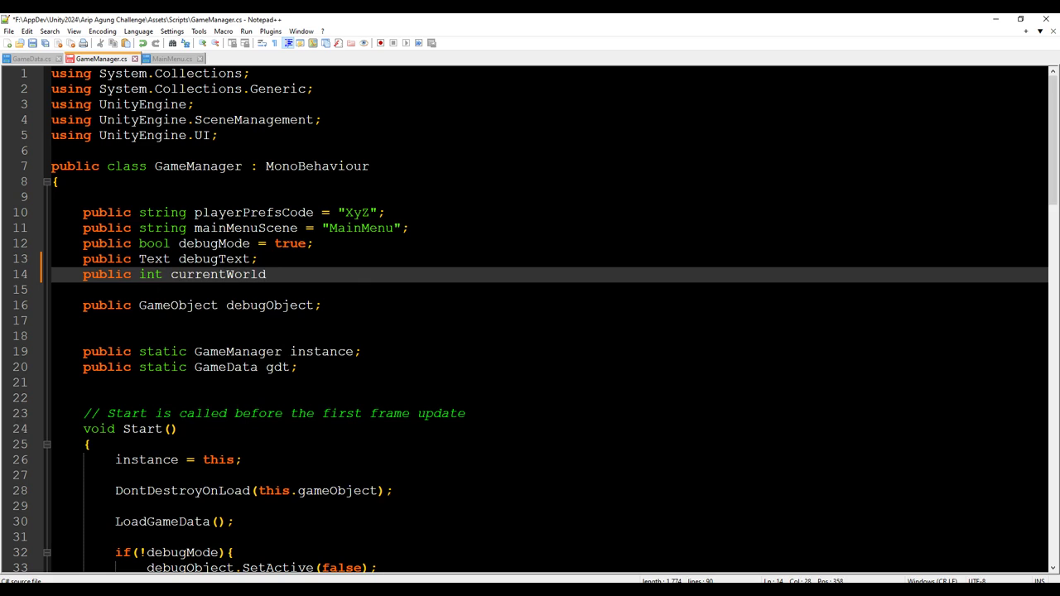
{"action": "key", "text": "ctrl+s"}
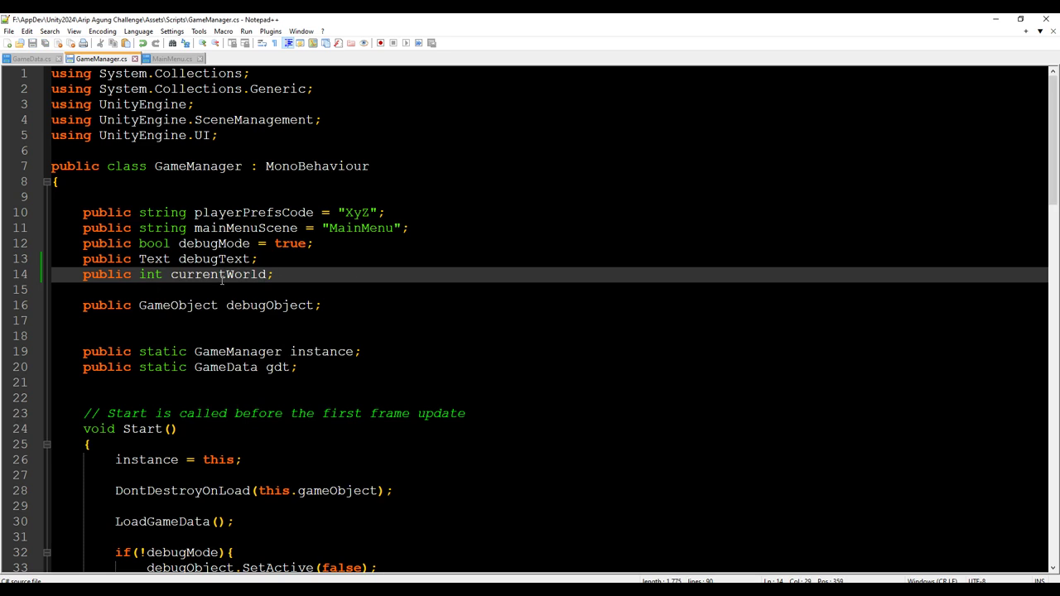
{"action": "double_click", "coordinate": [221, 279]}
{"action": "left_click", "coordinate": [163, 61]}
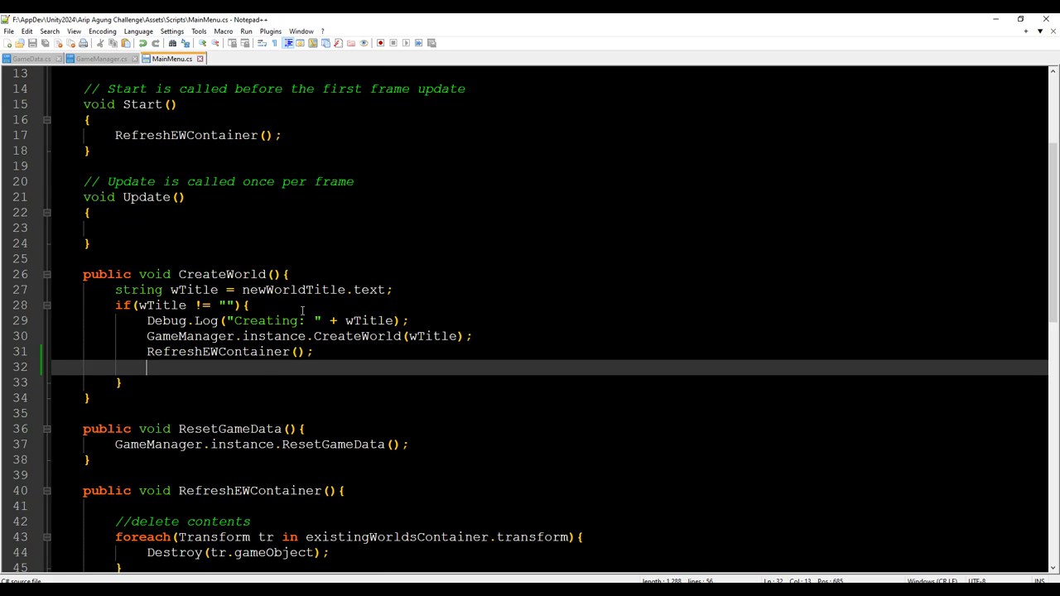
Type 'GameManager.instance.currentWorld =' and move it from line 32 to below the CreateWorld call.
{"action": "type", "text": "GameManager.insta"}
{"action": "key", "text": "Return"}
{"action": "type", "text": "currentWorld ="}
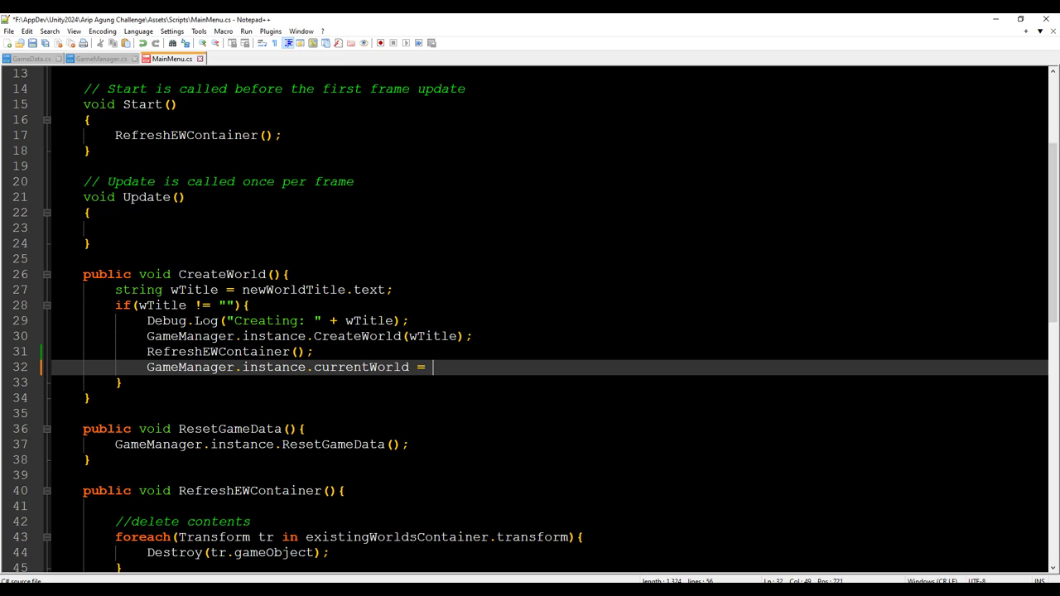
{"action": "key", "text": "shift+Home"}
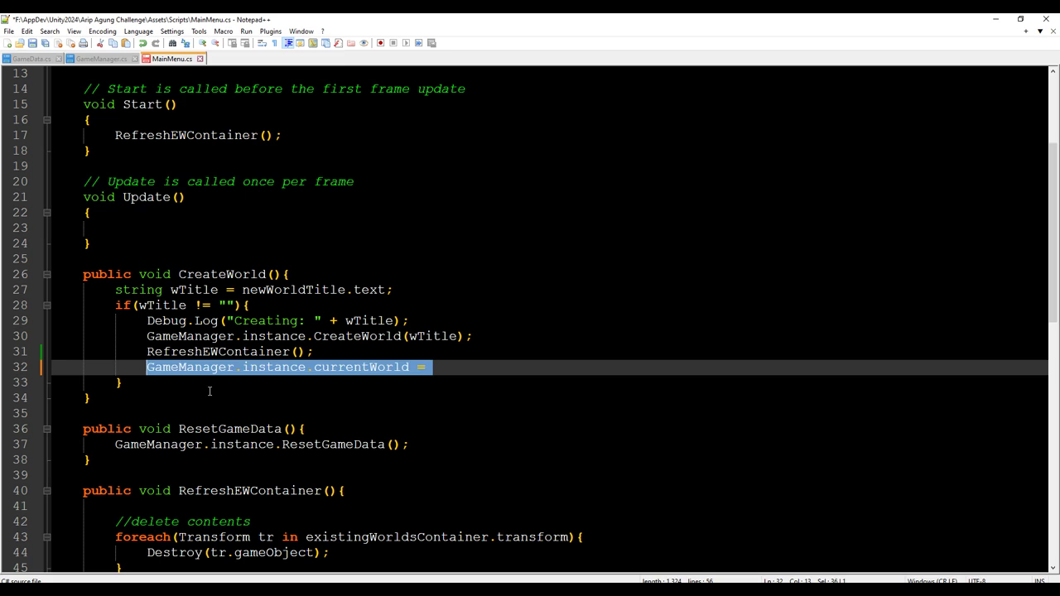
{"action": "key", "text": "BackSpace"}
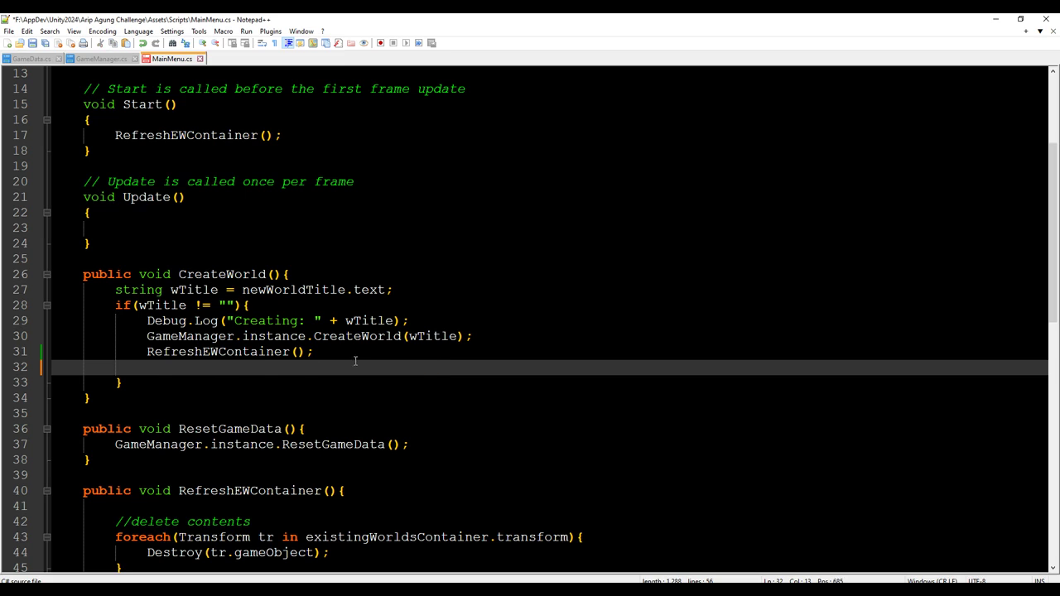
{"action": "key", "text": "BackSpace"}
{"action": "key", "text": "BackSpace"}
{"action": "key", "text": "BackSpace"}
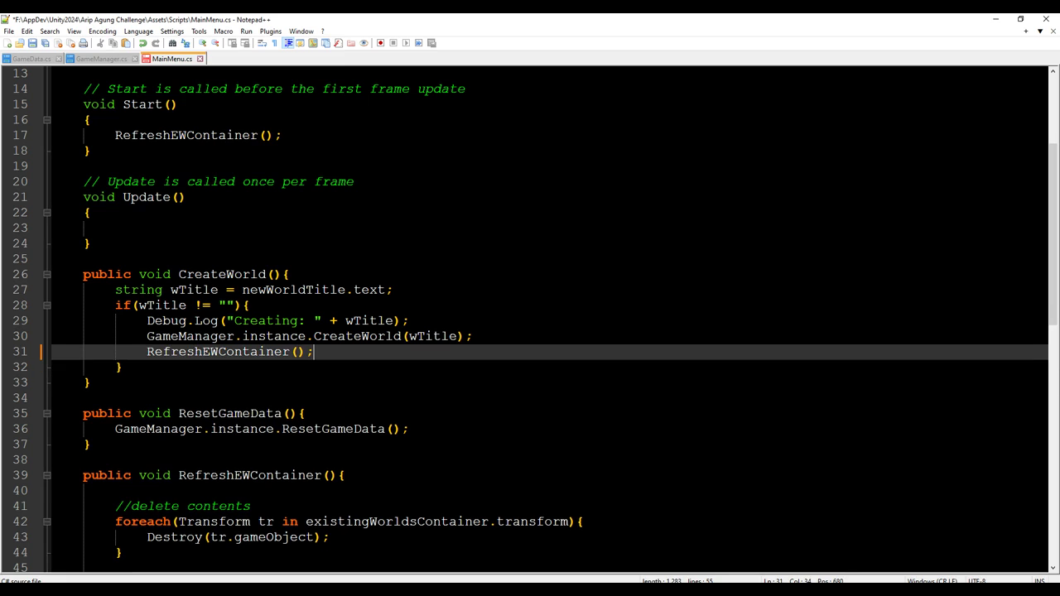
{"action": "left_click", "coordinate": [460, 337]}
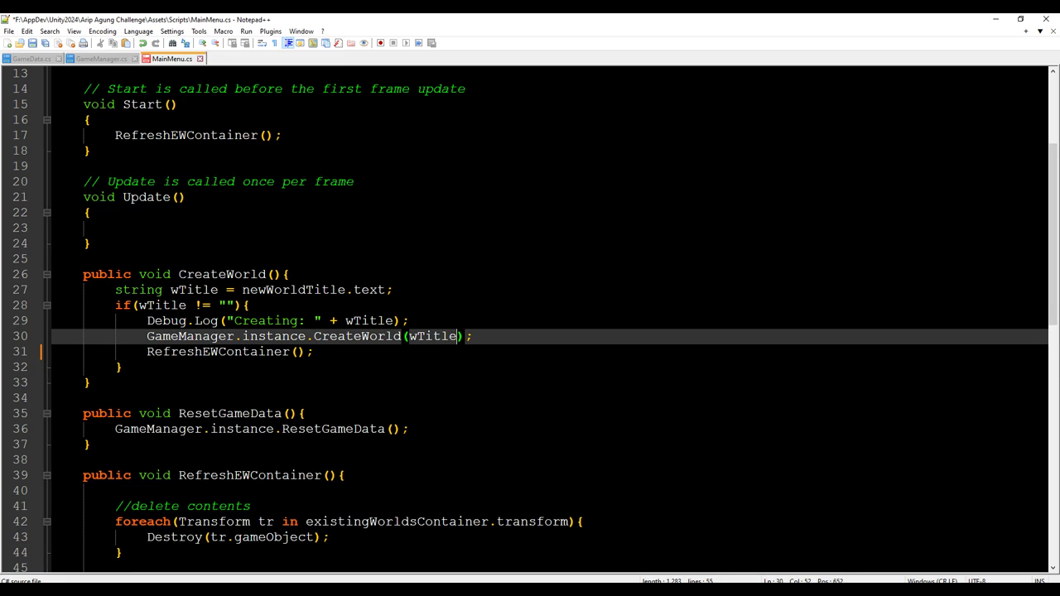
{"action": "key", "text": "ctrl+z"}
{"action": "key", "text": "ctrl+z"}
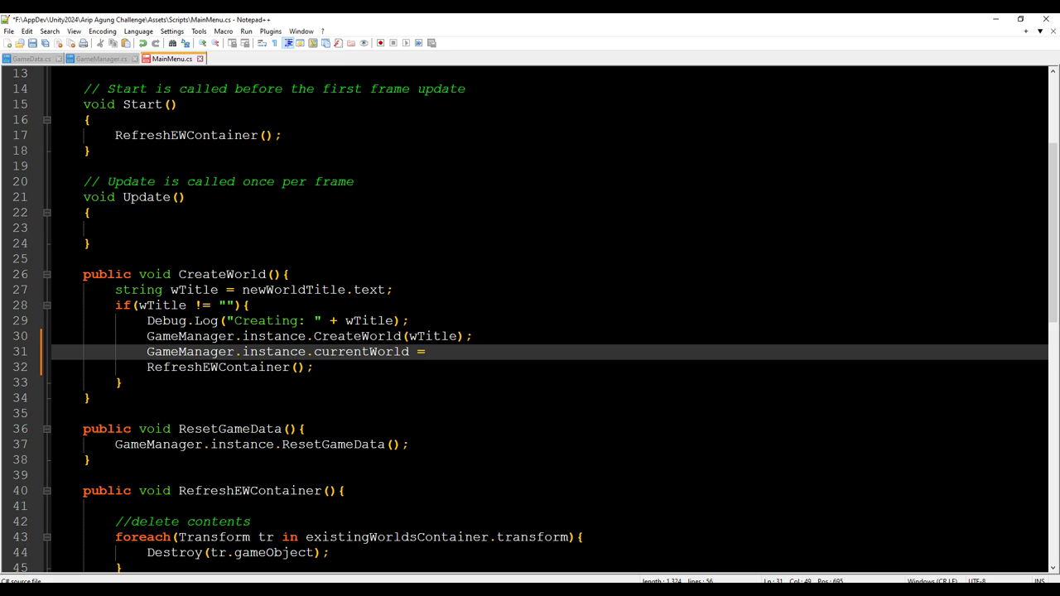
{"action": "key", "text": "Up"}
On a new line, start declaring 'int cwId = GameManager.'.
{"action": "key", "text": "End"}
{"action": "key", "text": "Return"}
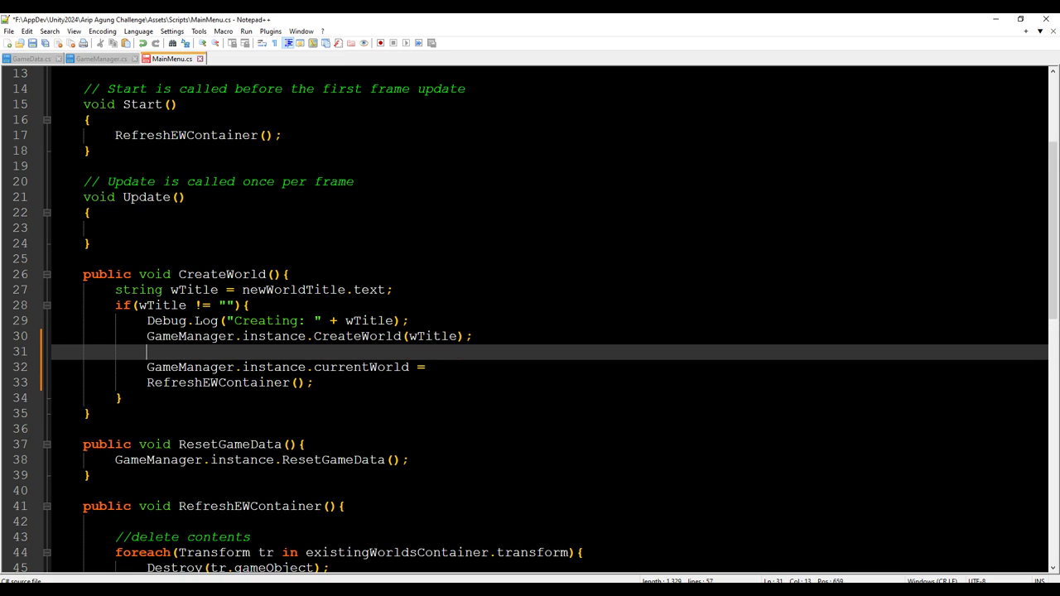
{"action": "type", "text": "int w"}
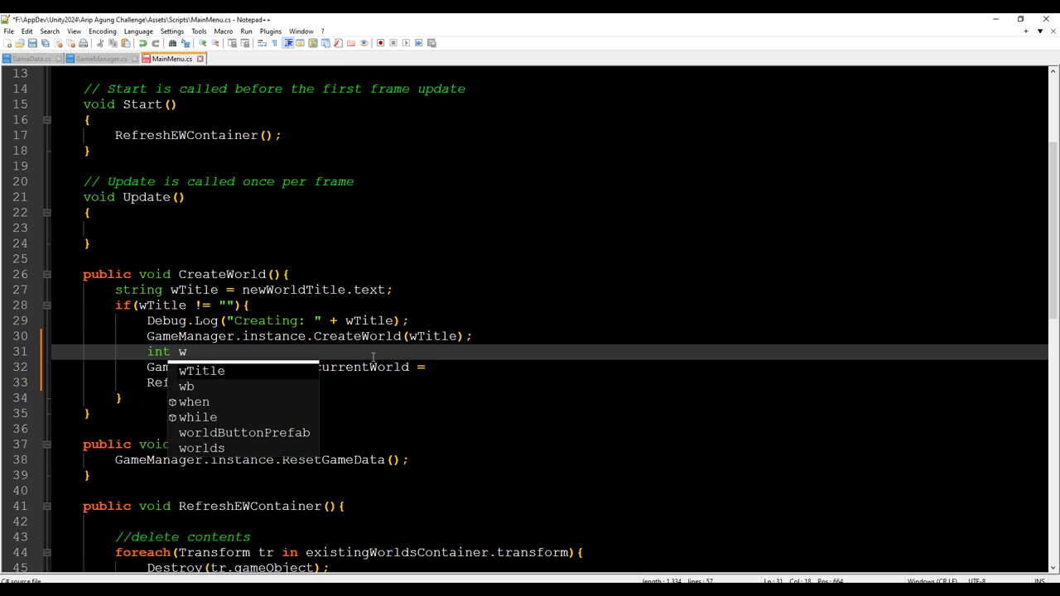
{"action": "key", "text": "BackSpace"}
{"action": "type", "text": "cw"}
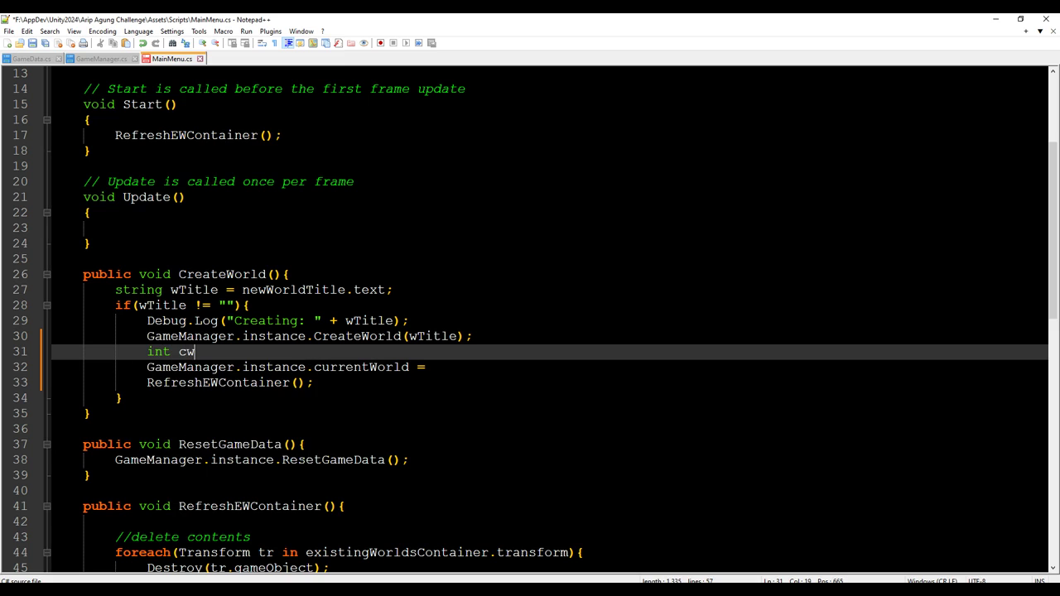
{"action": "type", "text": "Id ="}
{"action": "type", "text": " Game"}
{"action": "key", "text": "Return"}
{"action": "type", "text": "."}
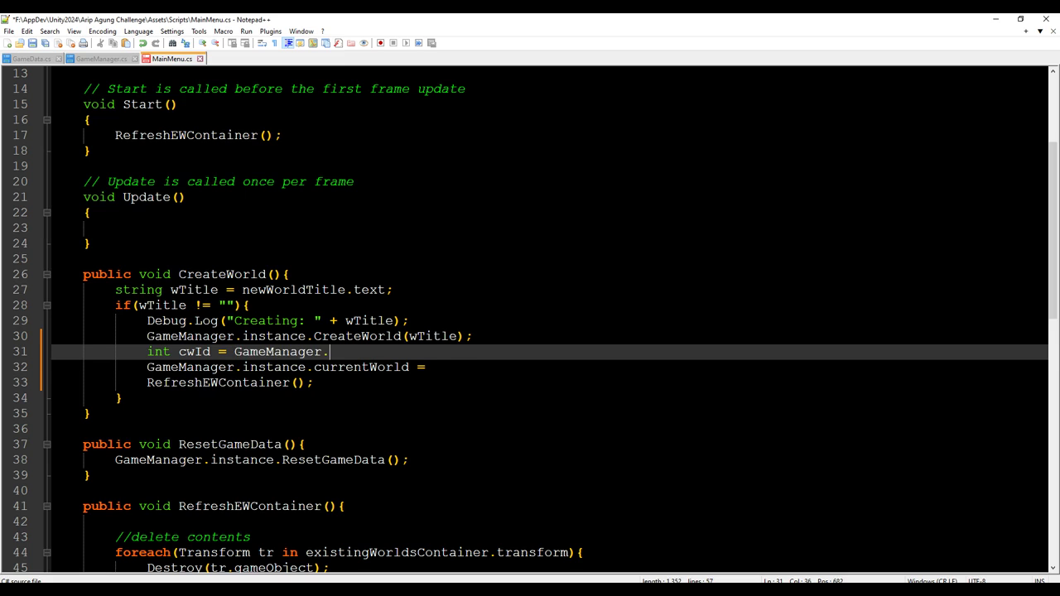
{"action": "type", "text": "ins"}
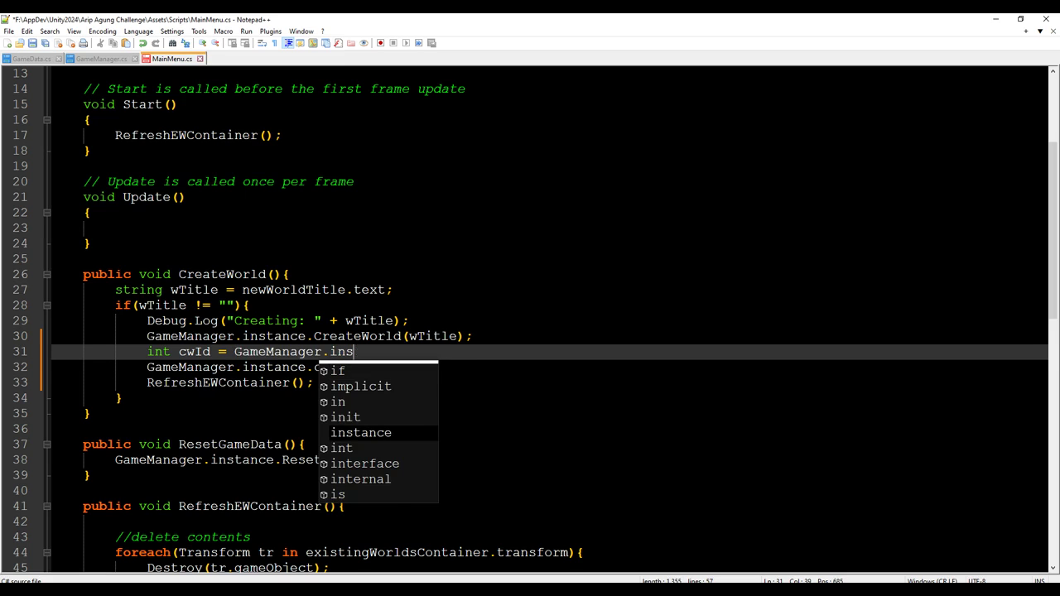
{"action": "key", "text": "BackSpace"}
{"action": "key", "text": "BackSpace"}
{"action": "key", "text": "BackSpace"}
Complete it as GameManager.gdt.worlds.Count; and begin an 'if(cwId >' line below.
{"action": "scroll", "coordinate": [269, 400], "scroll_direction": "down", "scroll_amount": 7}
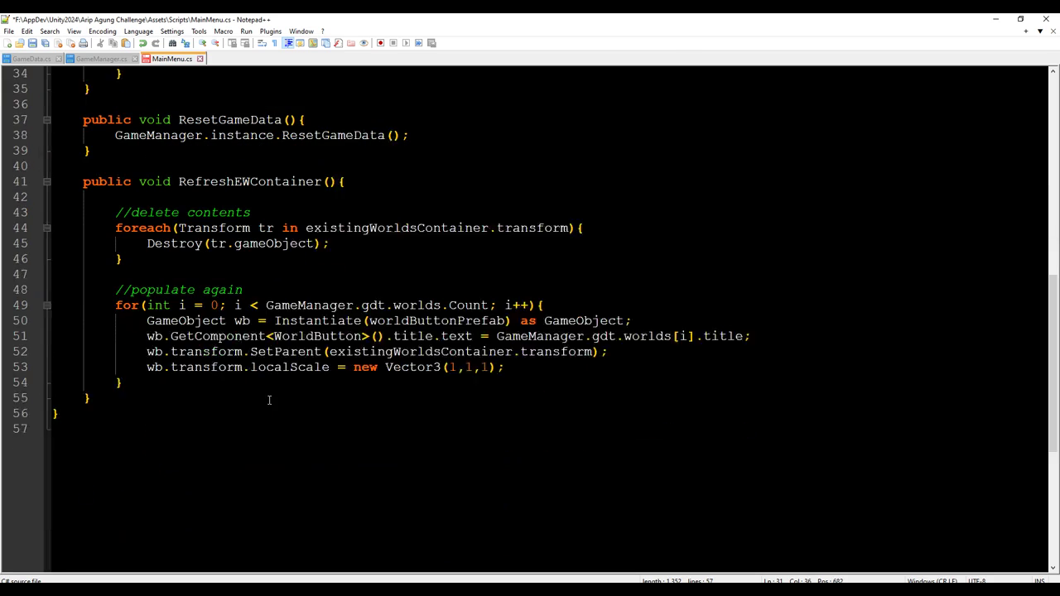
{"action": "scroll", "coordinate": [269, 401], "scroll_direction": "down", "scroll_amount": 1}
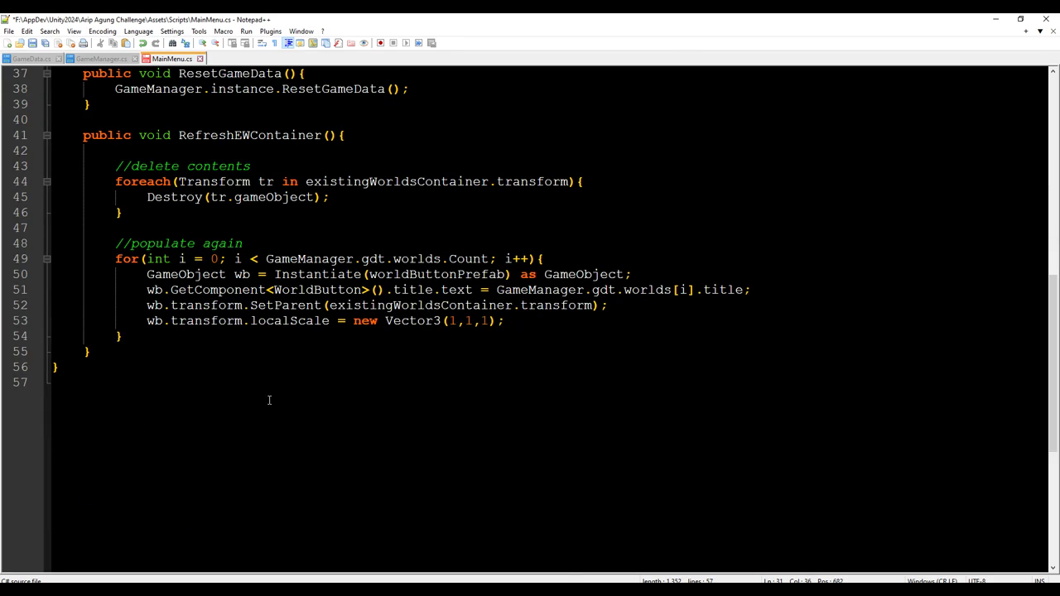
{"action": "scroll", "coordinate": [269, 400], "scroll_direction": "up", "scroll_amount": 1}
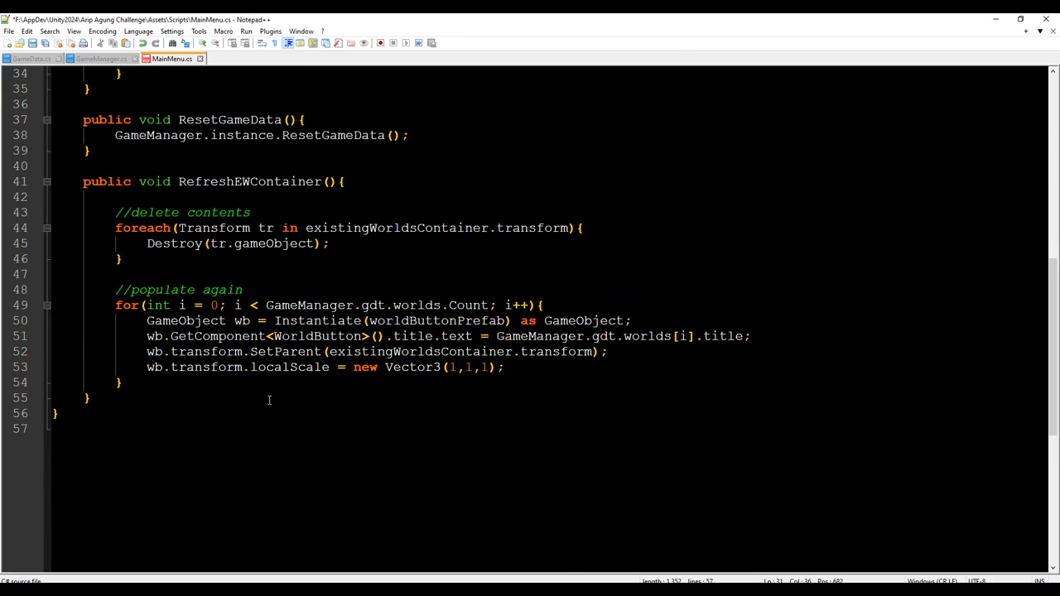
{"action": "scroll", "coordinate": [269, 400], "scroll_direction": "up", "scroll_amount": 4}
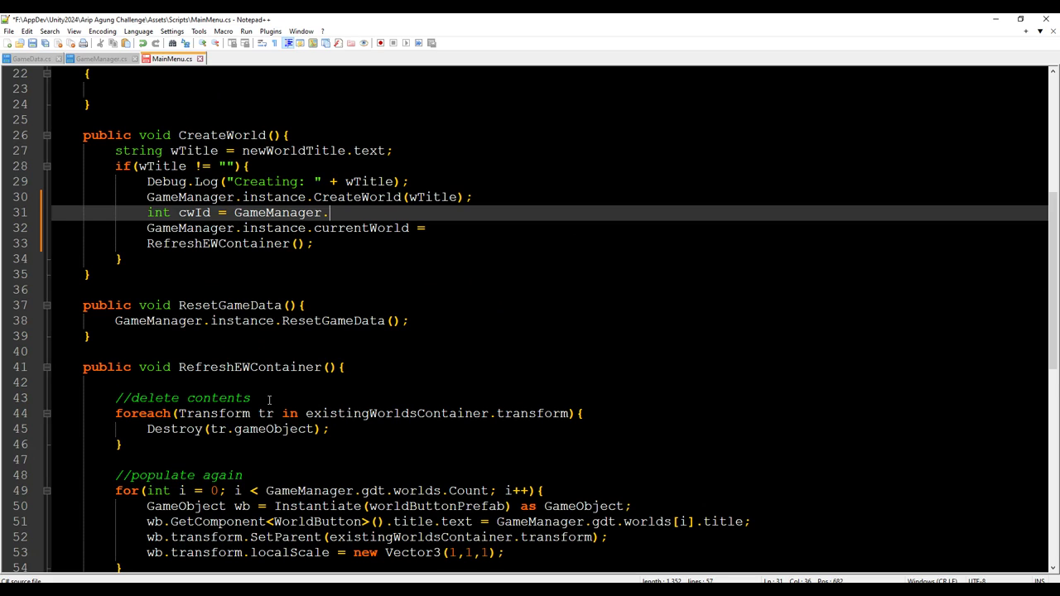
{"action": "scroll", "coordinate": [269, 400], "scroll_direction": "up", "scroll_amount": 1}
{"action": "scroll", "coordinate": [268, 400], "scroll_direction": "up", "scroll_amount": 2}
{"action": "type", "text": "gdt.worlds."}
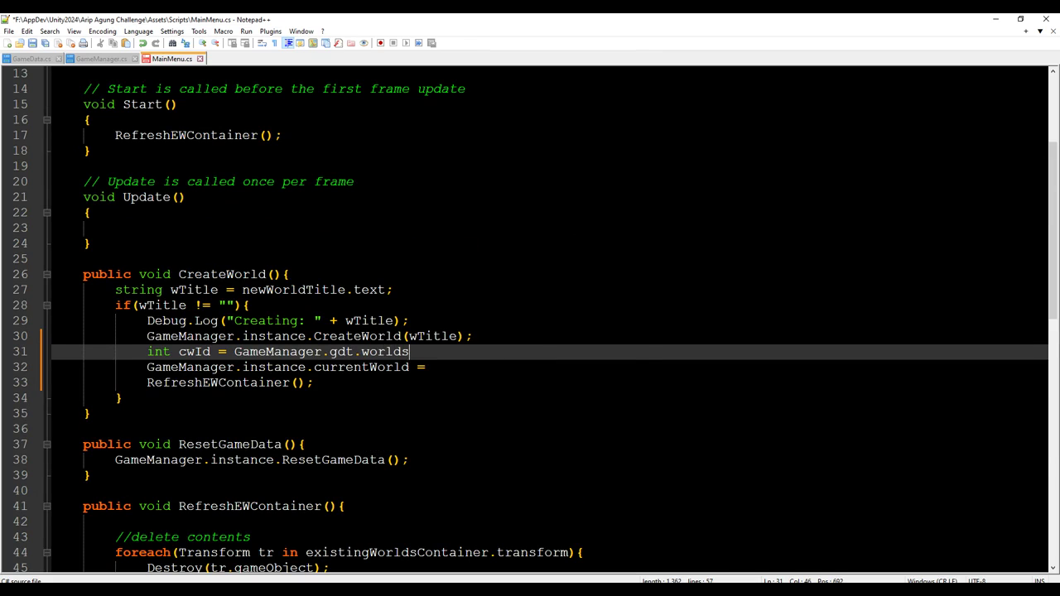
{"action": "type", "text": "Count"}
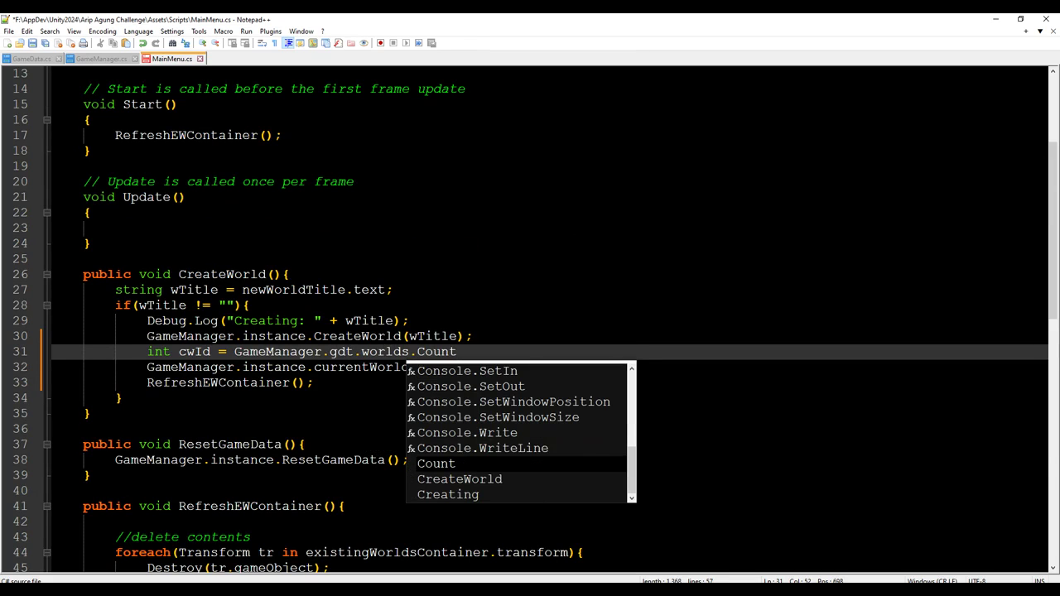
{"action": "type", "text": ";"}
{"action": "key", "text": "Return"}
{"action": "type", "text": "if(cwId"}
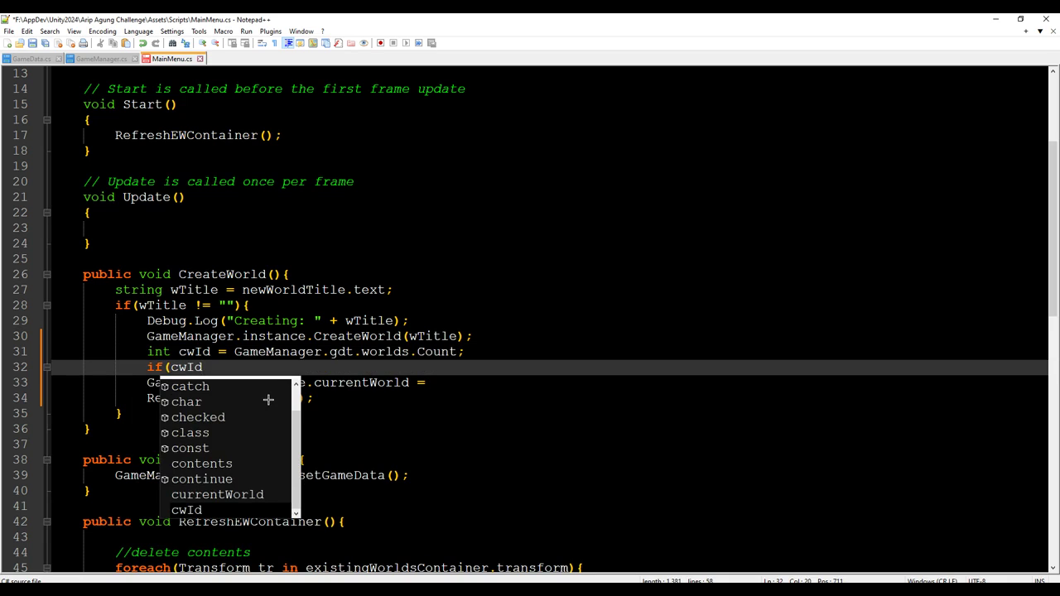
{"action": "type", "text": " >"}
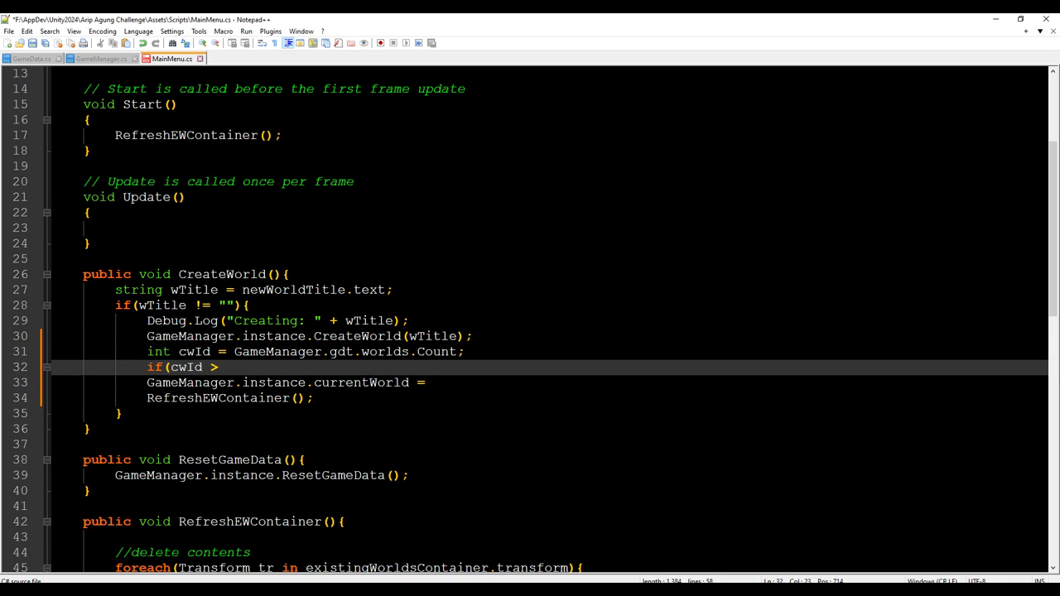
Close the if(cwId > 0) condition with a brace and add a cwId line inside the block.
{"action": "type", "text": ")"}
{"action": "type", "text": "{"}
{"action": "key", "text": "Return"}
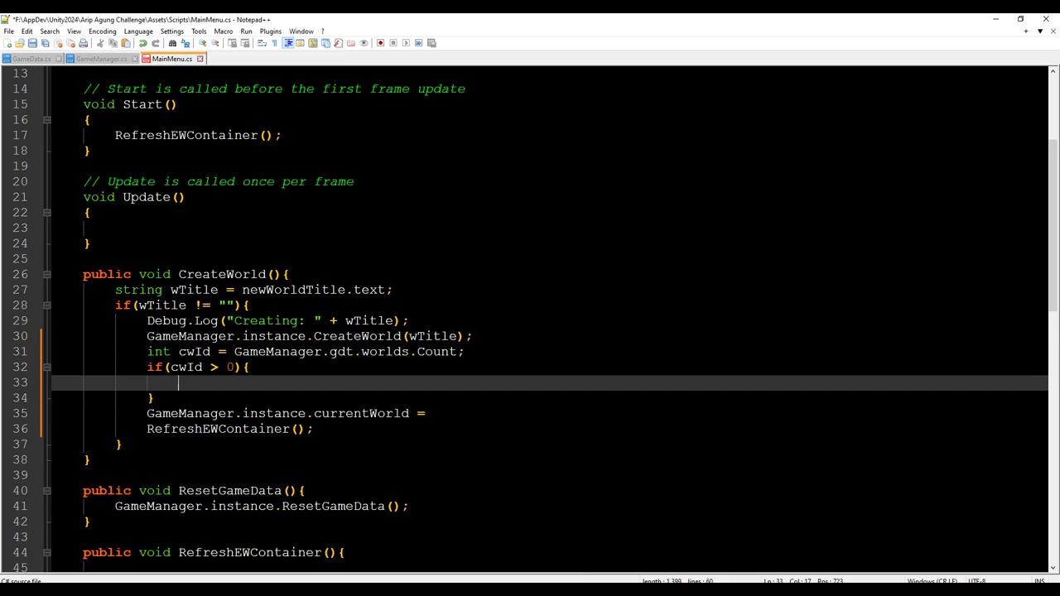
{"action": "type", "text": "cw"}
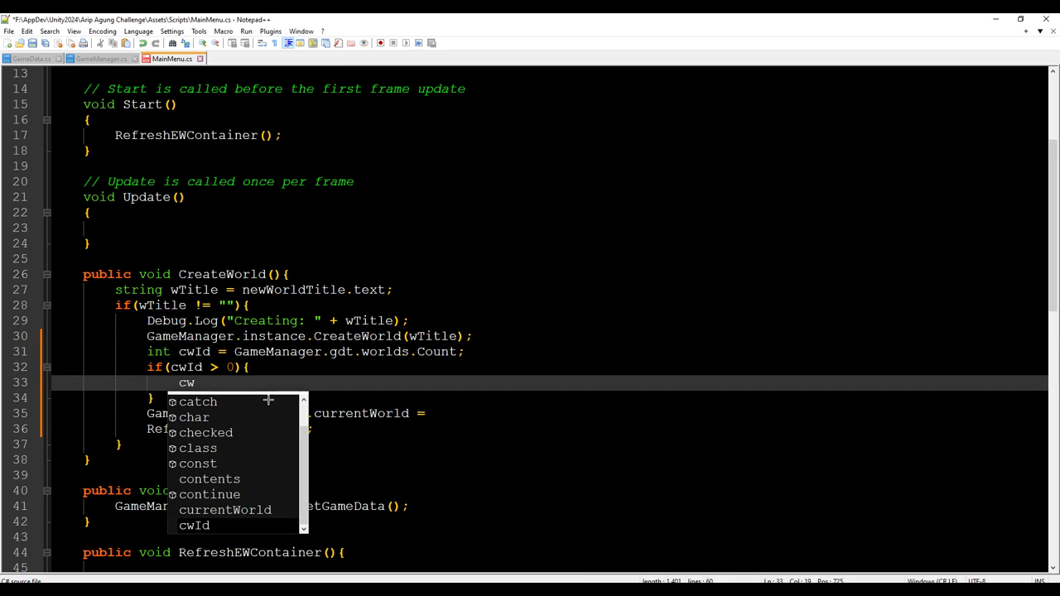
{"action": "type", "text": "I"}
{"action": "type", "text": "d"}
{"action": "key", "text": "Escape"}
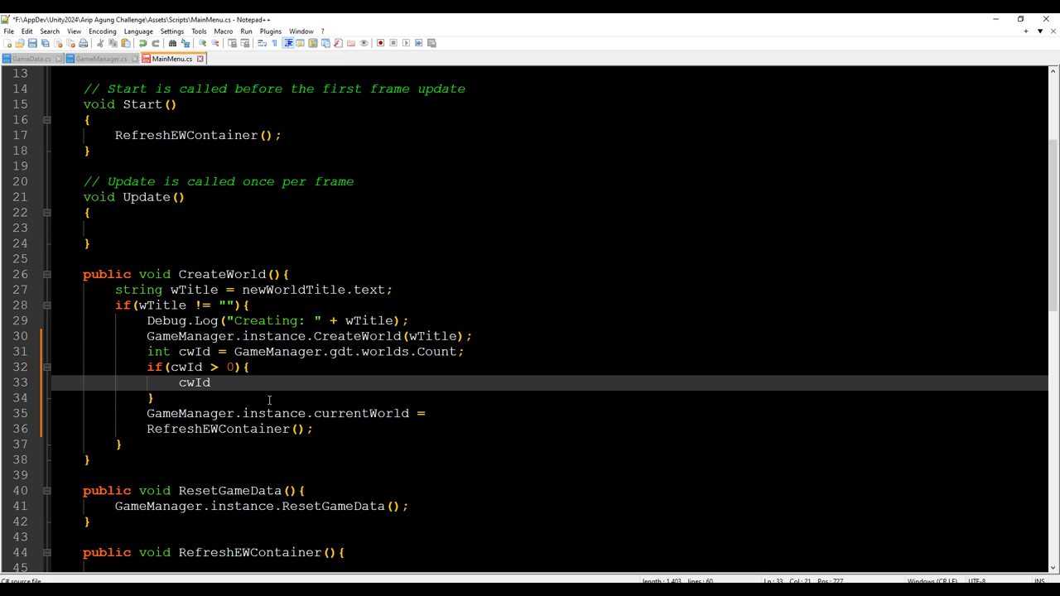
Append cwId; to the currentWorld assignment and save MainMenu.cs.
{"action": "key", "text": "Up"}
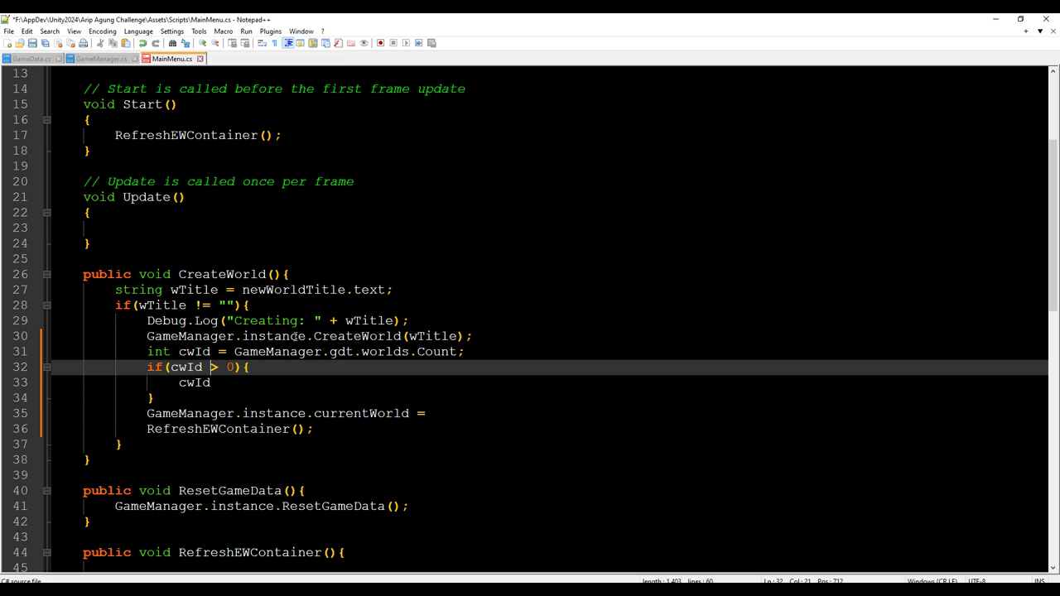
{"action": "double_click", "coordinate": [213, 354]}
{"action": "key", "text": "ctrl+c"}
{"action": "left_click", "coordinate": [488, 417]}
{"action": "key", "text": "ctrl+v"}
{"action": "type", "text": ";"}
{"action": "key", "text": "ctrl+s"}
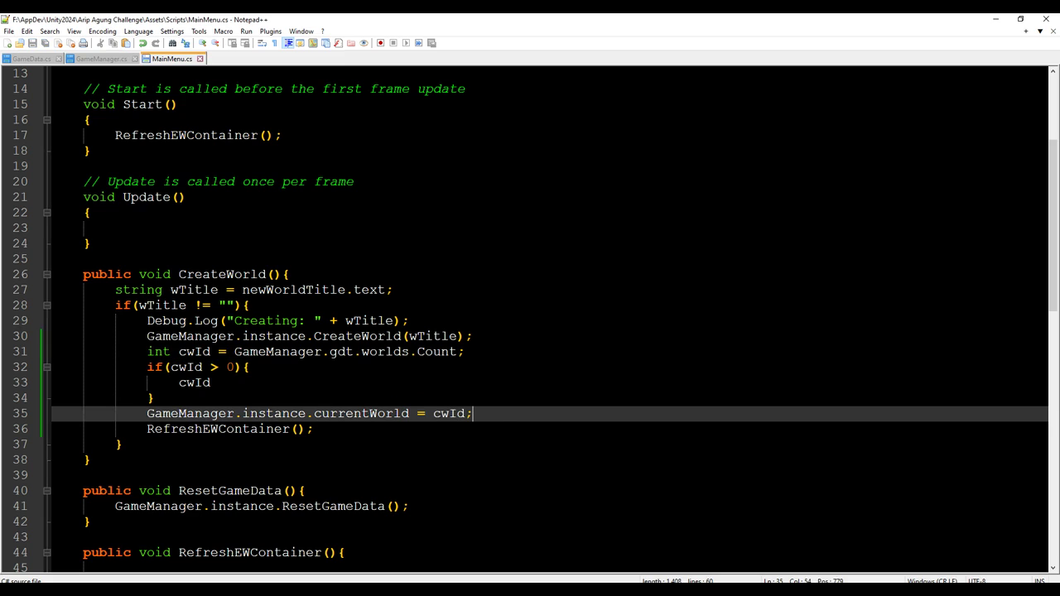
{"action": "double_click", "coordinate": [187, 370]}
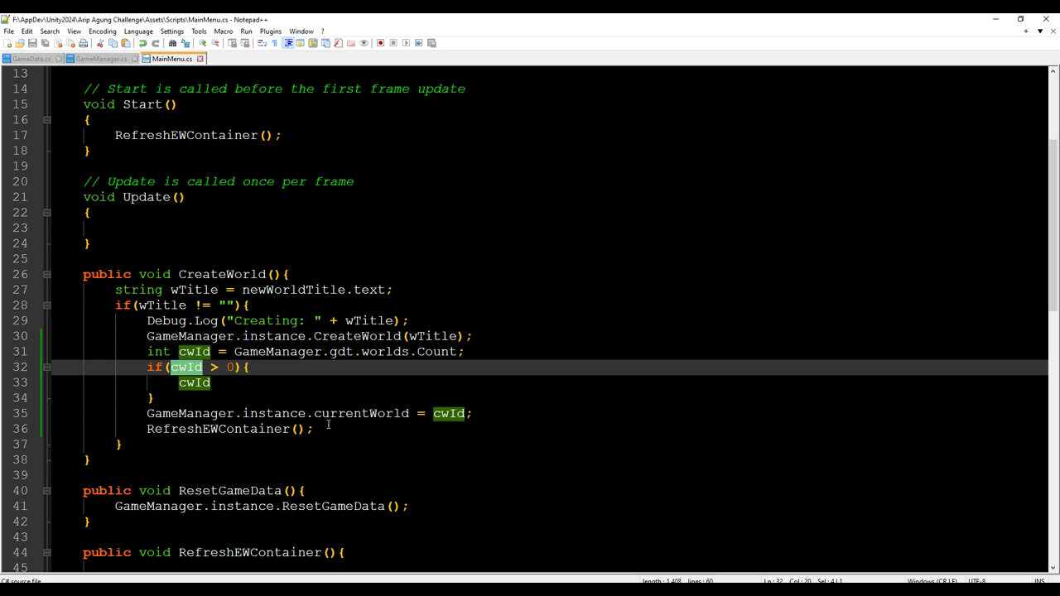
{"action": "key", "text": "Down"}
{"action": "key", "text": "Down"}
Delete the unfinished if(cwId > 0) block and save MainMenu.cs.
{"action": "key", "text": "shift+Up"}
{"action": "key", "text": "shift+Up"}
{"action": "key", "text": "shift+Left"}
{"action": "key", "text": "shift+Left"}
{"action": "key", "text": "shift+Left"}
{"action": "key", "text": "shift+Left"}
{"action": "key", "text": "shift+Left"}
{"action": "key", "text": "shift+Left"}
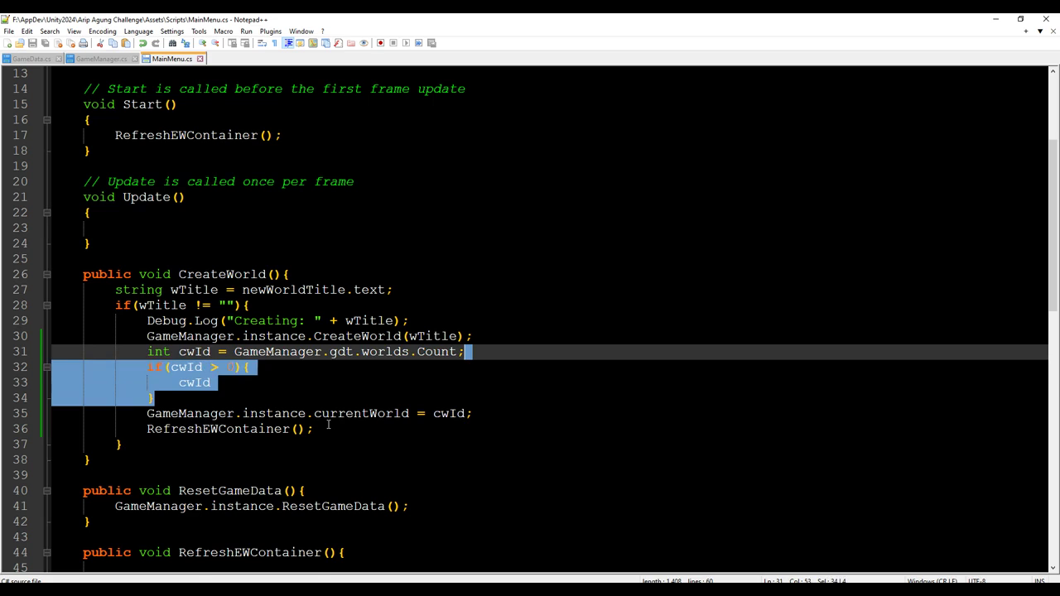
{"action": "key", "text": "Delete"}
{"action": "key", "text": "ctrl+s"}
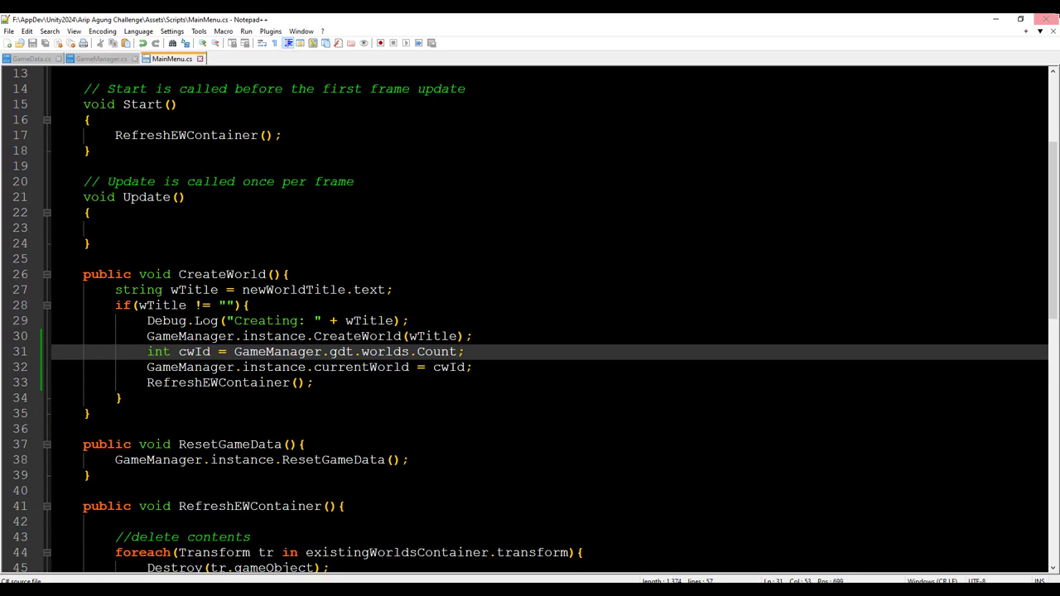
Review the currentWorld = cwId line and RefreshEWContainer call, then return to Unity.
{"action": "left_click", "coordinate": [362, 367]}
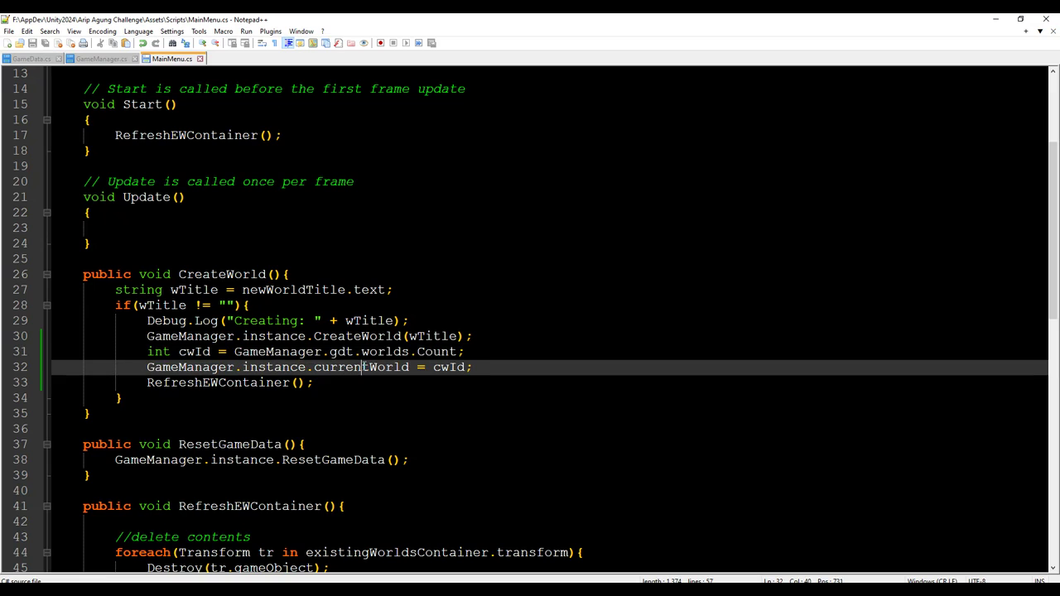
{"action": "double_click", "coordinate": [448, 367]}
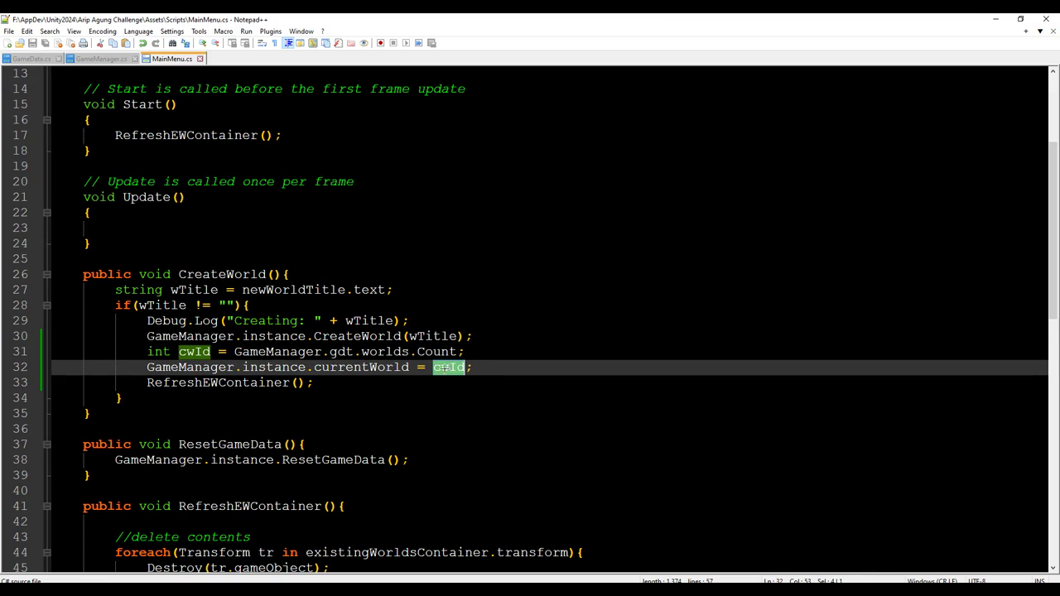
{"action": "double_click", "coordinate": [361, 367]}
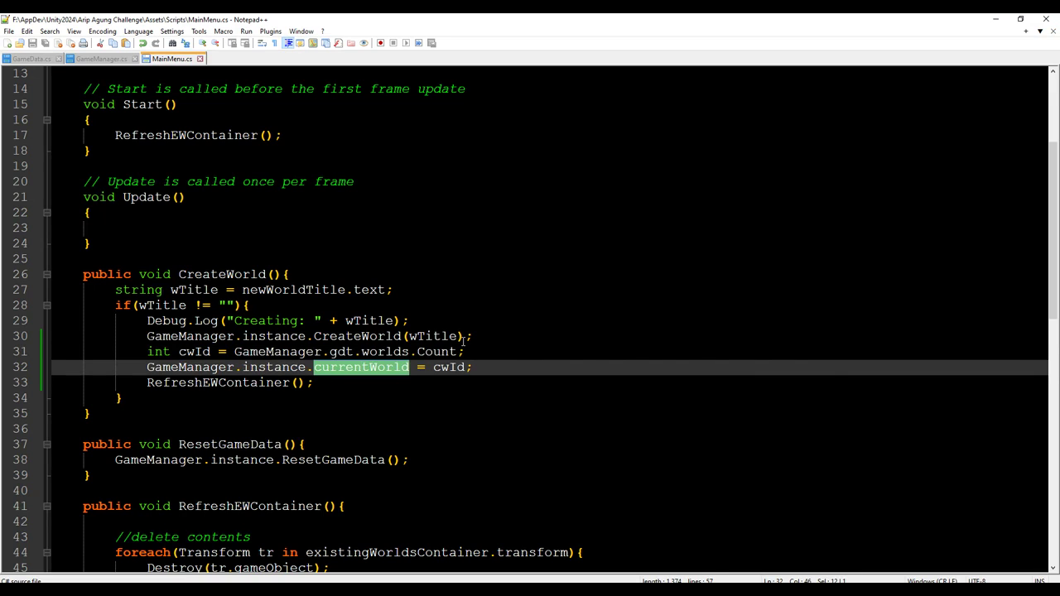
{"action": "double_click", "coordinate": [458, 367]}
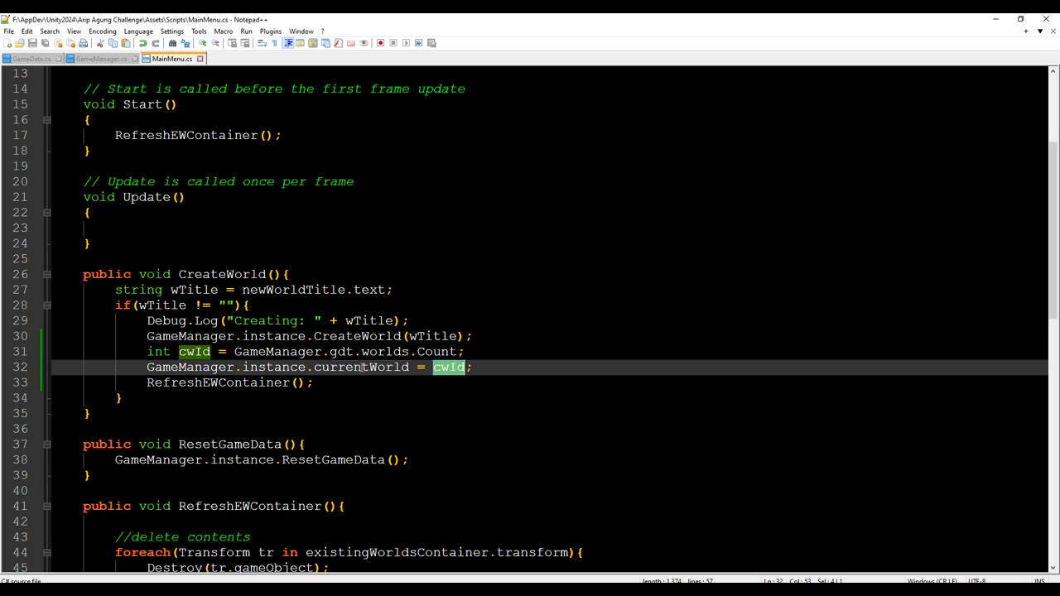
{"action": "left_click", "coordinate": [462, 367]}
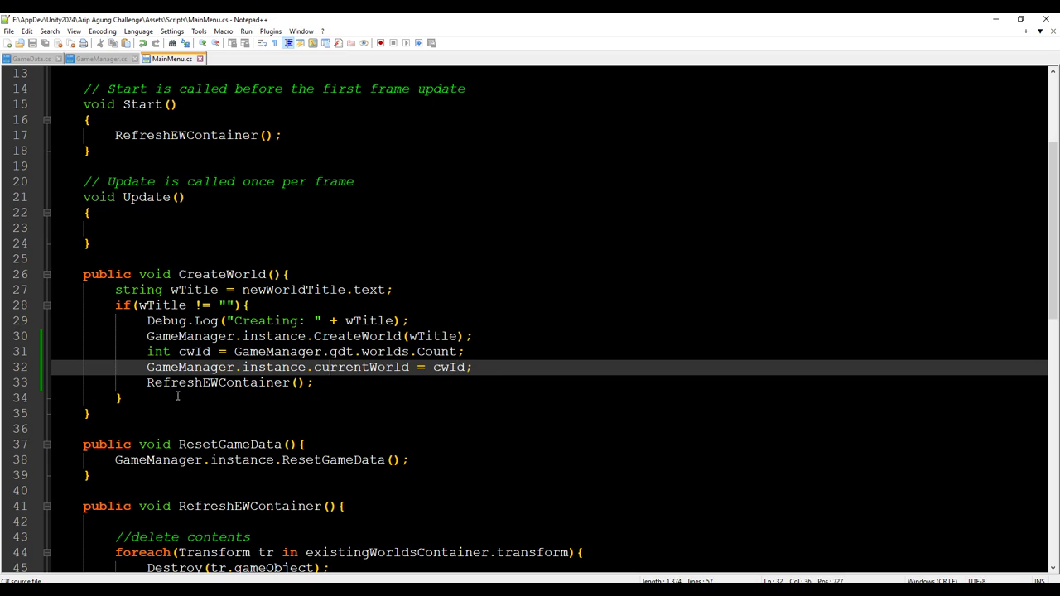
{"action": "left_click", "coordinate": [146, 383]}
{"action": "key", "text": "shift+End"}
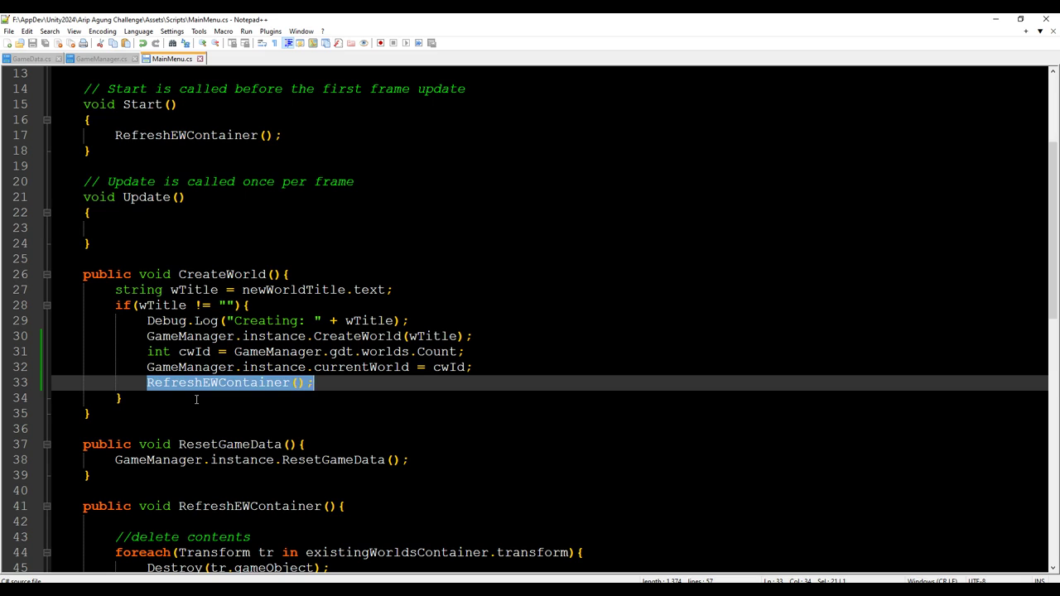
{"action": "scroll", "coordinate": [197, 399], "scroll_direction": "up", "scroll_amount": 4}
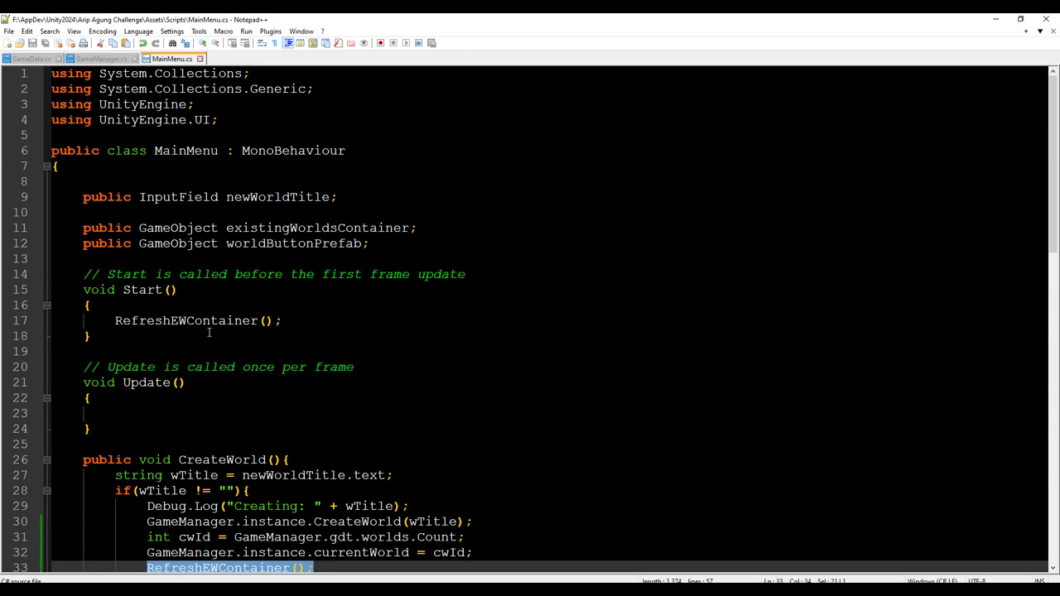
{"action": "scroll", "coordinate": [204, 195], "scroll_direction": "down", "scroll_amount": 3}
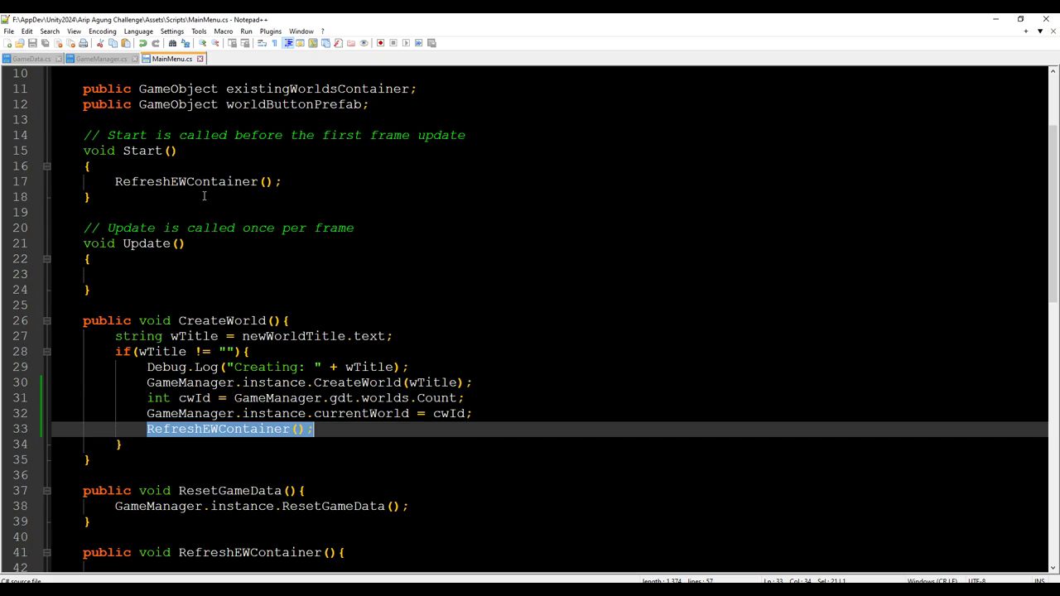
{"action": "scroll", "coordinate": [204, 195], "scroll_direction": "up", "scroll_amount": 3}
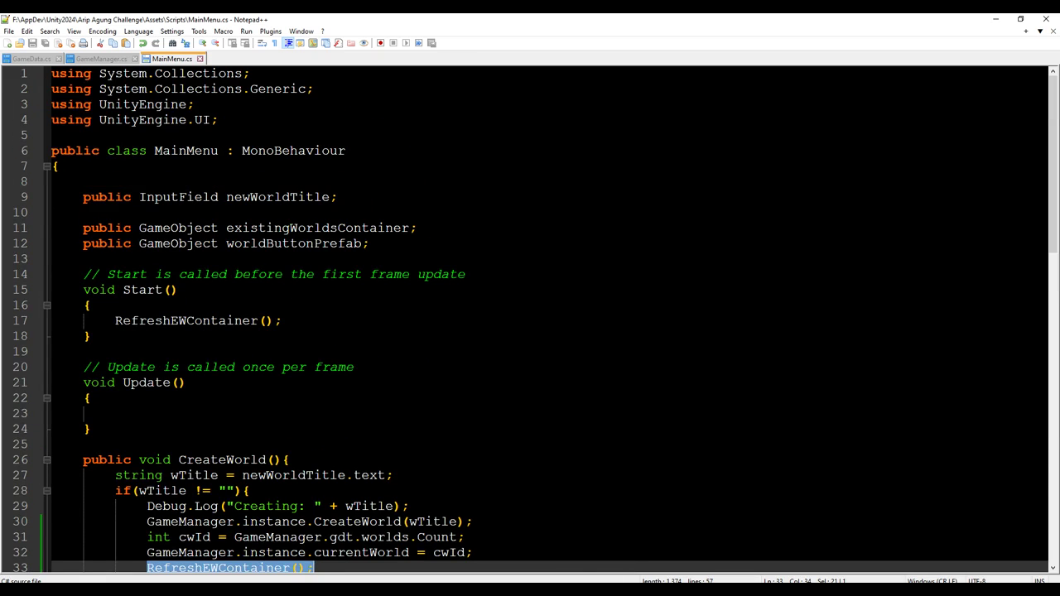
{"action": "key", "text": "alt+Tab"}
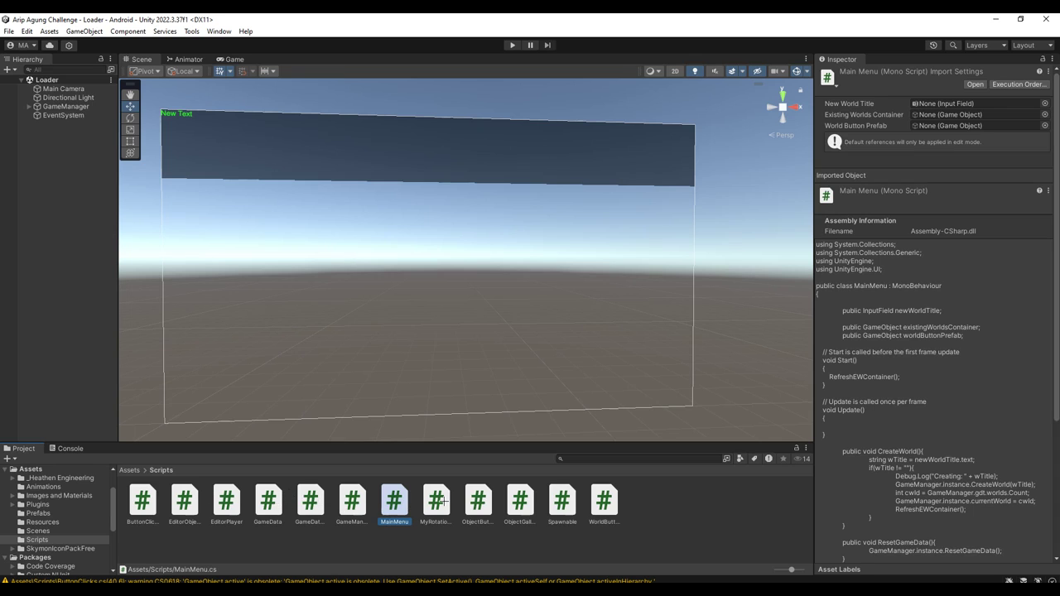
{"action": "double_click", "coordinate": [157, 500]}
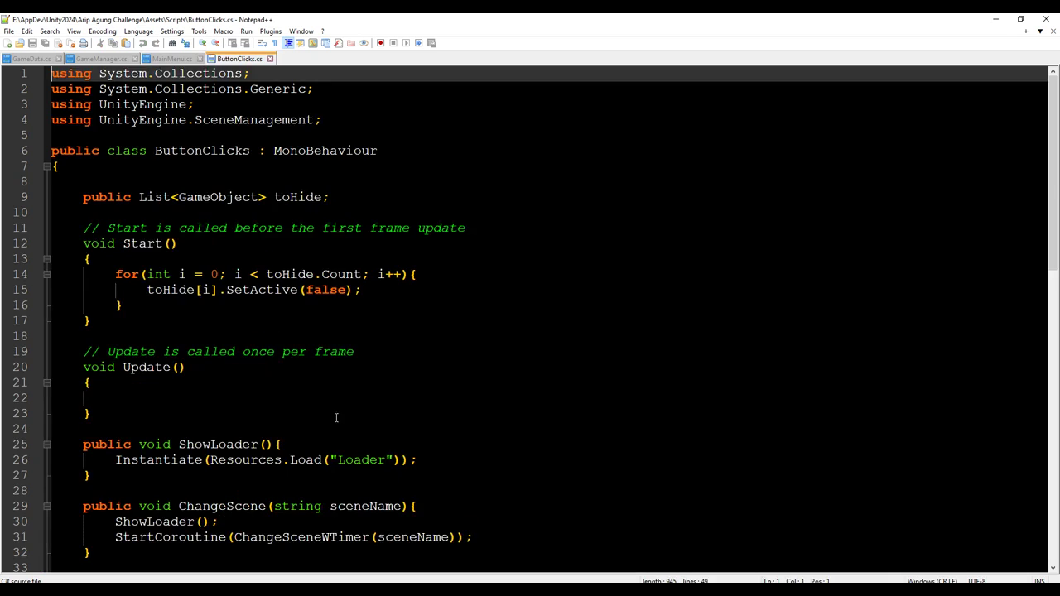
{"action": "scroll", "coordinate": [334, 414], "scroll_direction": "down", "scroll_amount": 6}
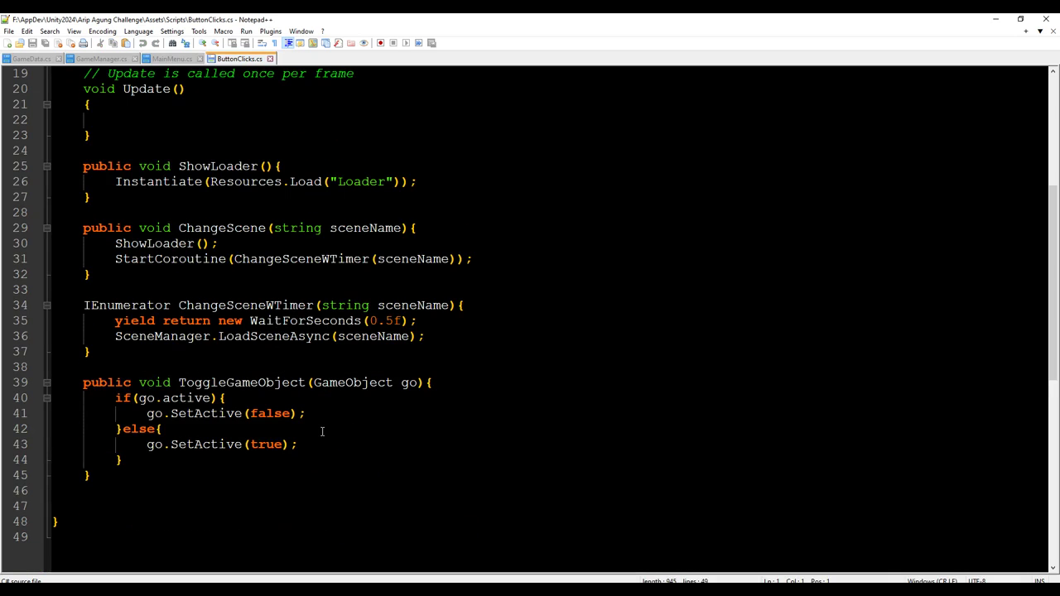
{"action": "left_click_drag", "start_coordinate": [100, 351], "coordinate": [83, 166]}
{"action": "scroll", "coordinate": [83, 166], "scroll_direction": "up", "scroll_amount": 4}
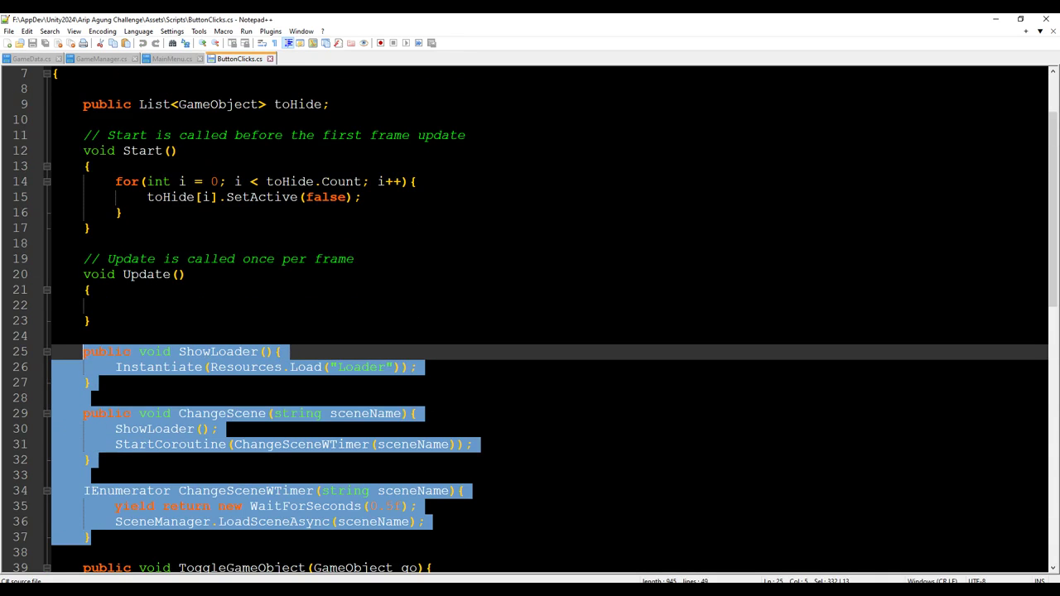
{"action": "left_click", "coordinate": [171, 58]}
{"action": "scroll", "coordinate": [161, 440], "scroll_direction": "down", "scroll_amount": 15}
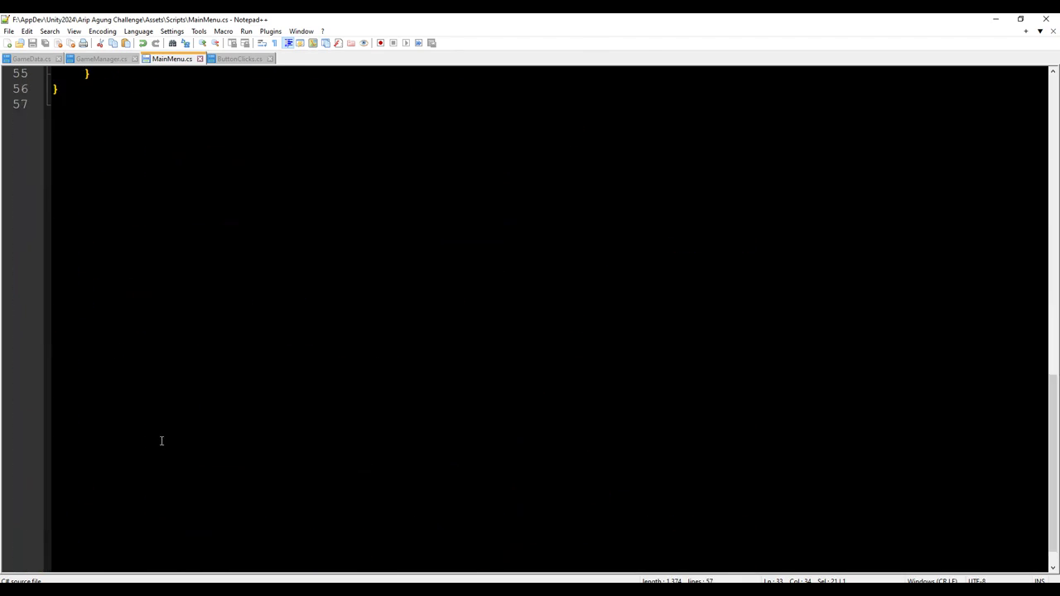
{"action": "scroll", "coordinate": [137, 324], "scroll_direction": "up", "scroll_amount": 5}
{"action": "left_click", "coordinate": [127, 302]}
{"action": "key", "text": "Return"}
{"action": "key", "text": "Return"}
{"action": "key", "text": "Return"}
{"action": "key", "text": "Return"}
{"action": "key", "text": "ctrl+v"}
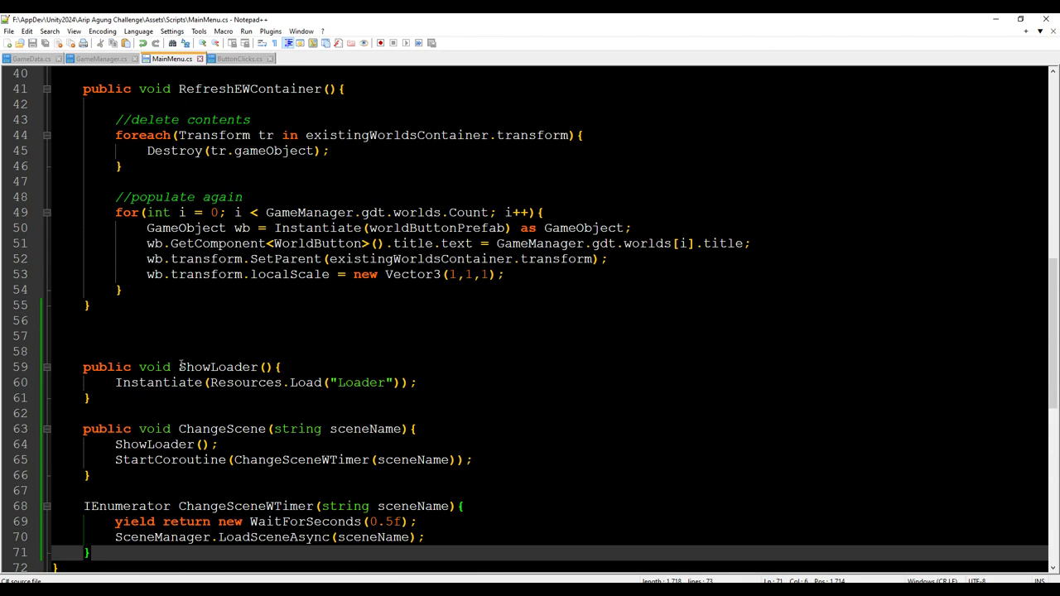
{"action": "left_click_drag", "start_coordinate": [178, 367], "coordinate": [209, 367]}
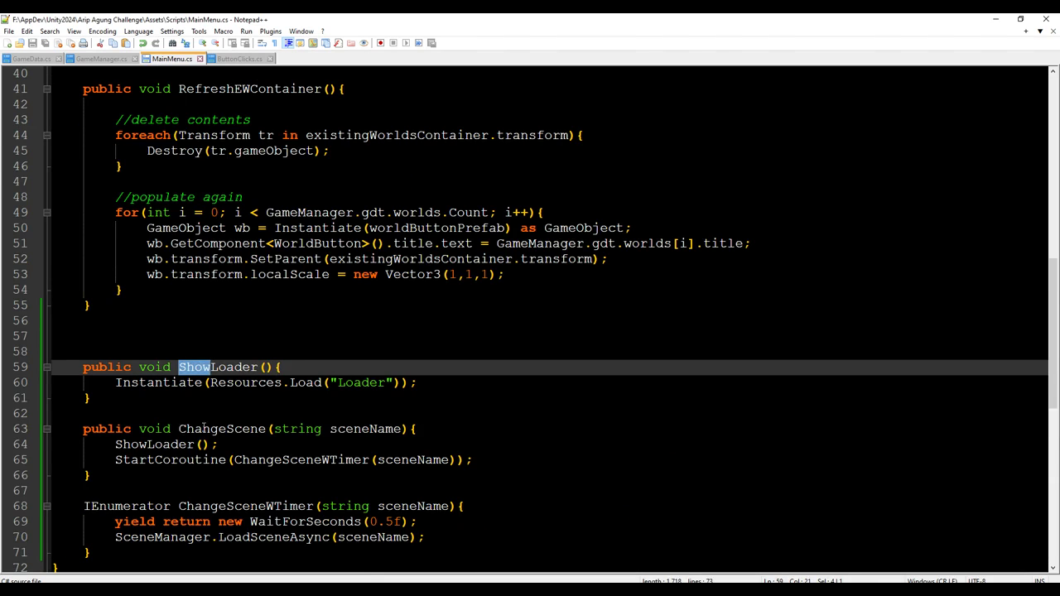
{"action": "double_click", "coordinate": [229, 430]}
{"action": "key", "text": "ctrl+c"}
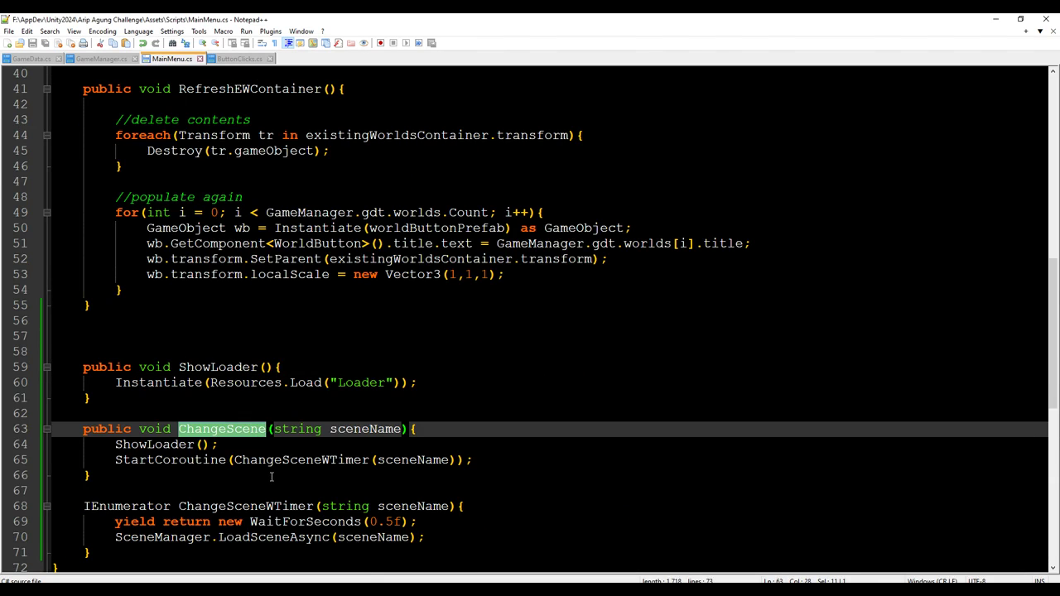
{"action": "scroll", "coordinate": [270, 478], "scroll_direction": "up", "scroll_amount": 11}
{"action": "scroll", "coordinate": [249, 248], "scroll_direction": "up", "scroll_amount": 3}
{"action": "left_click", "coordinate": [229, 107]}
{"action": "key", "text": "ctrl+d"}
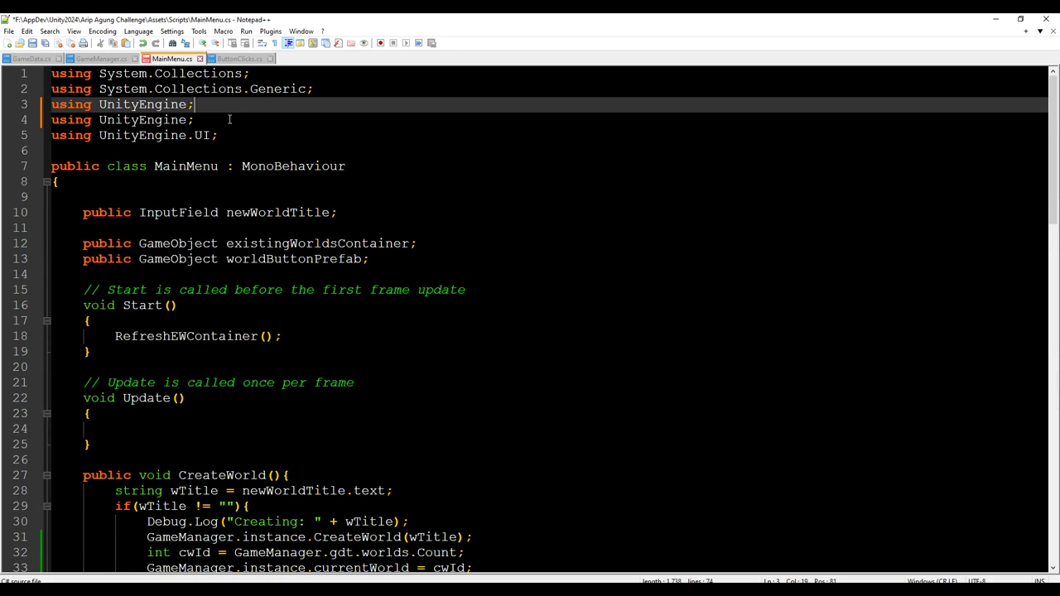
{"action": "left_click", "coordinate": [229, 120]}
{"action": "key", "text": "Left"}
{"action": "type", "text": ".SceneManagement"}
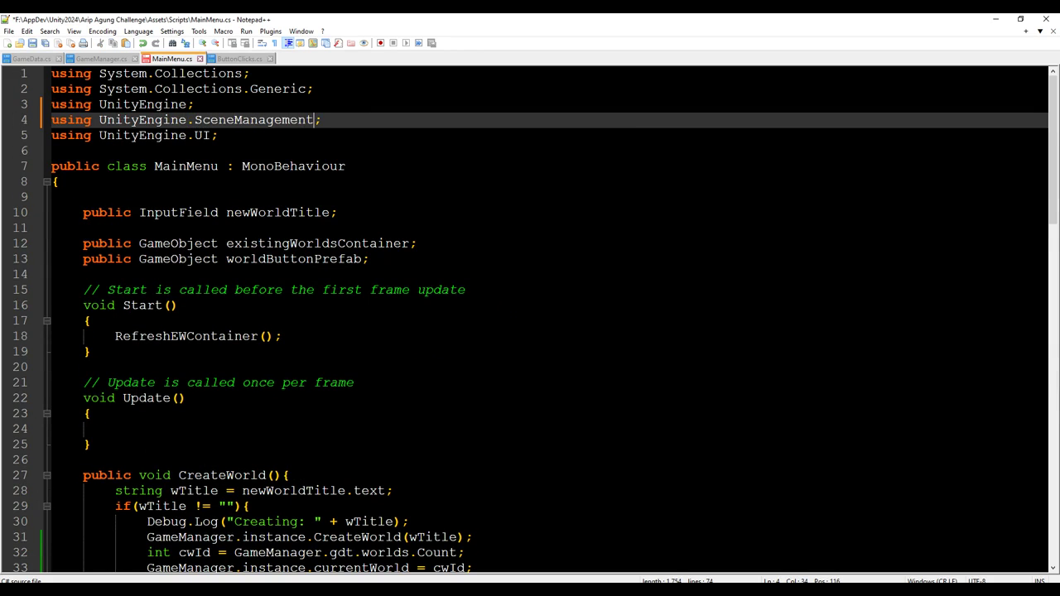
{"action": "key", "text": "ctrl+s"}
{"action": "scroll", "coordinate": [289, 296], "scroll_direction": "down", "scroll_amount": 4}
{"action": "scroll", "coordinate": [289, 296], "scroll_direction": "down", "scroll_amount": 3}
{"action": "scroll", "coordinate": [289, 295], "scroll_direction": "down", "scroll_amount": 2}
{"action": "left_click", "coordinate": [289, 296]}
{"action": "left_click", "coordinate": [287, 378]}
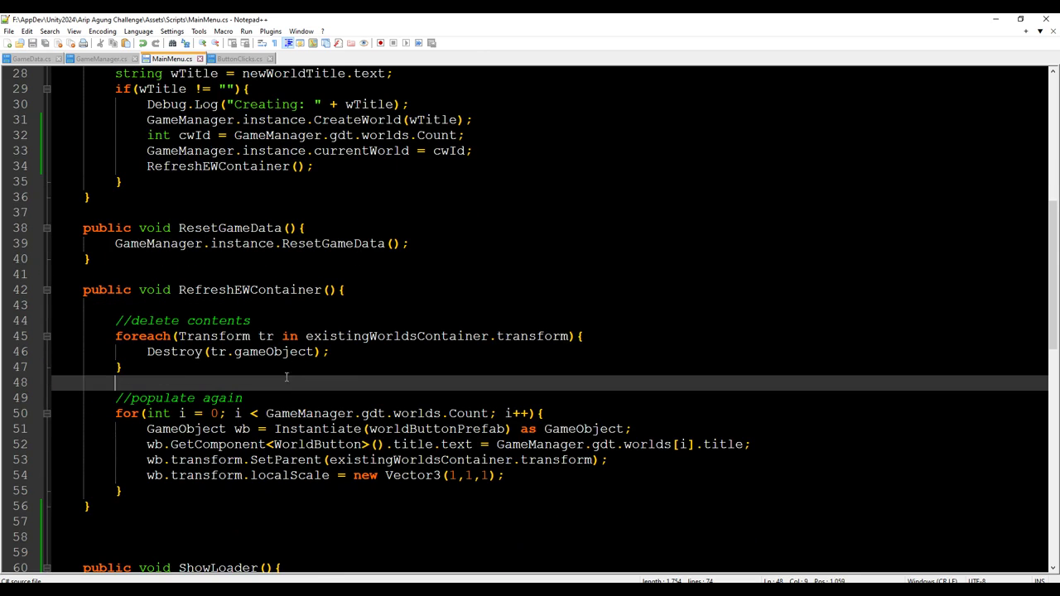
{"action": "scroll", "coordinate": [318, 331], "scroll_direction": "up", "scroll_amount": 3}
{"action": "double_click", "coordinate": [332, 382]}
{"action": "left_click", "coordinate": [409, 290]}
{"action": "double_click", "coordinate": [271, 306]}
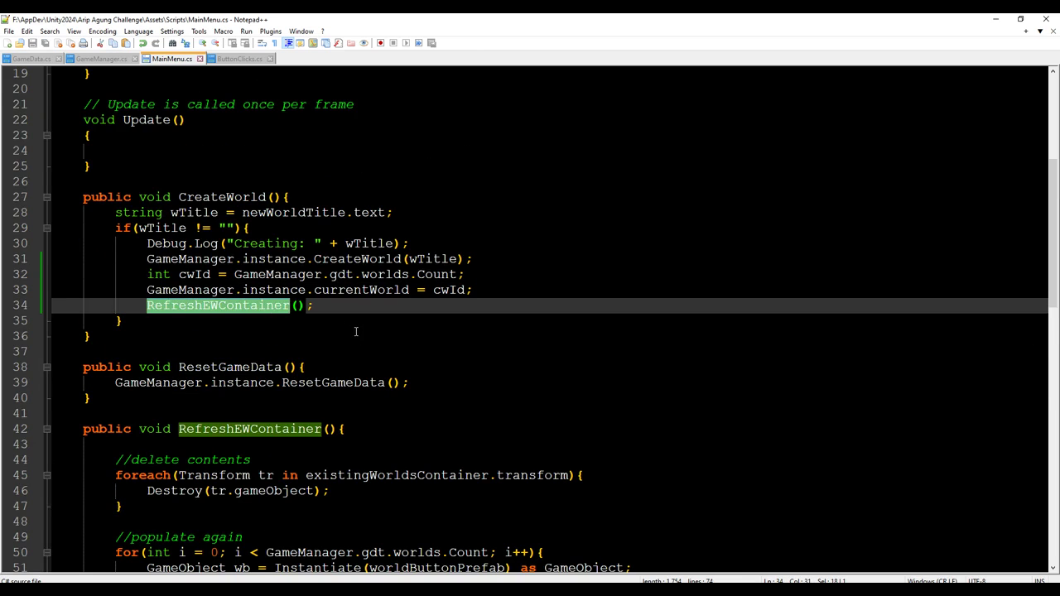
{"action": "scroll", "coordinate": [356, 332], "scroll_direction": "down", "scroll_amount": 4}
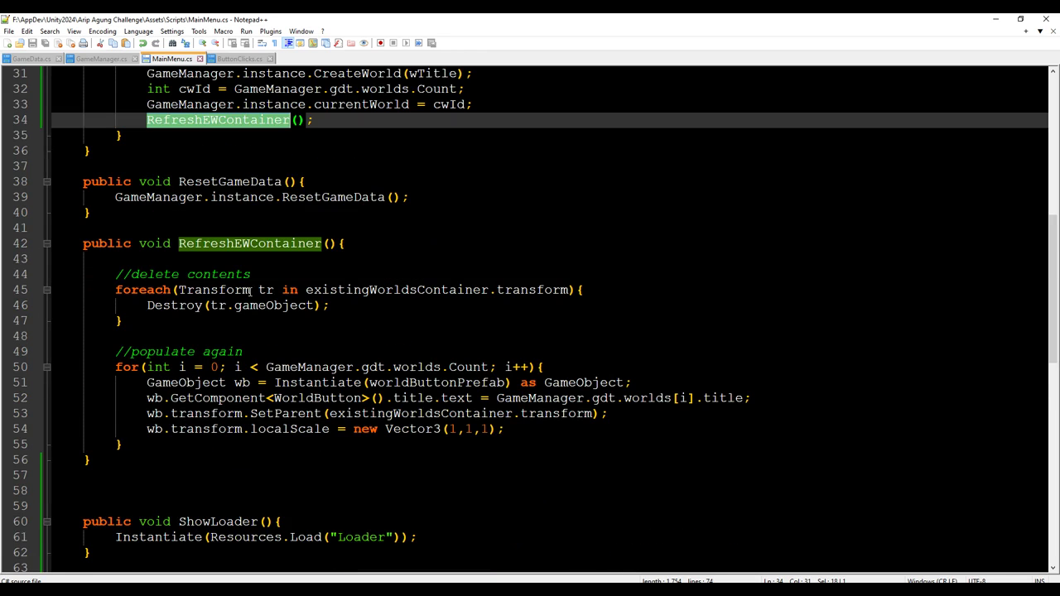
{"action": "double_click", "coordinate": [359, 197]}
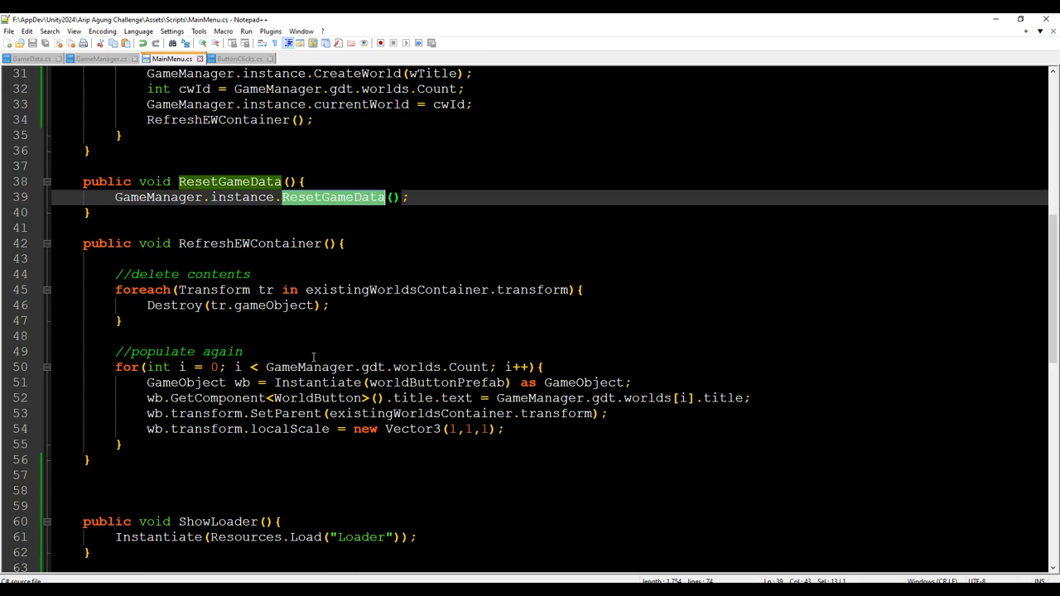
{"action": "left_click", "coordinate": [314, 367]}
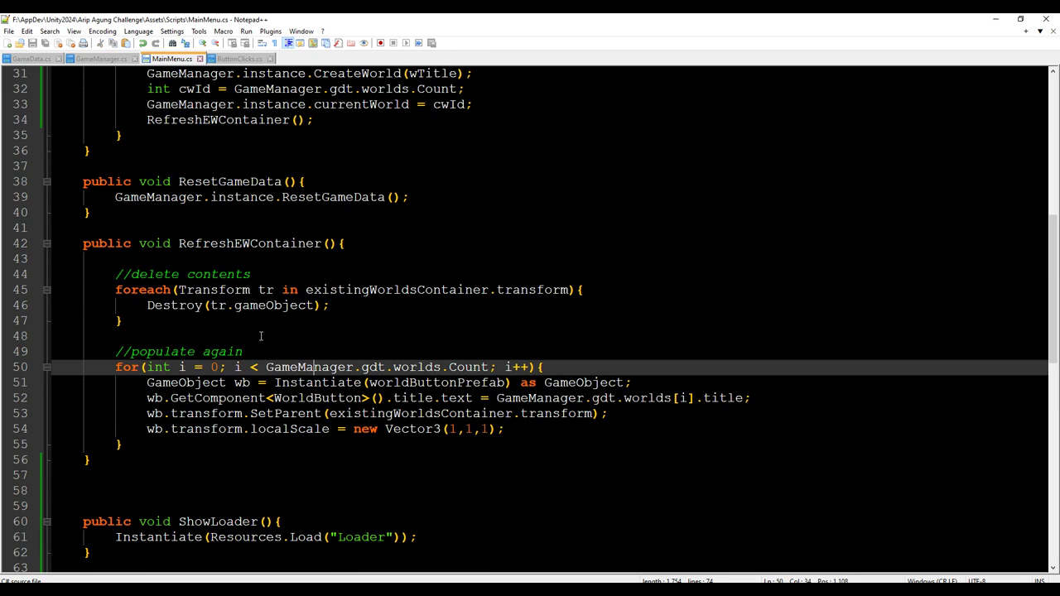
{"action": "scroll", "coordinate": [260, 336], "scroll_direction": "up", "scroll_amount": 5}
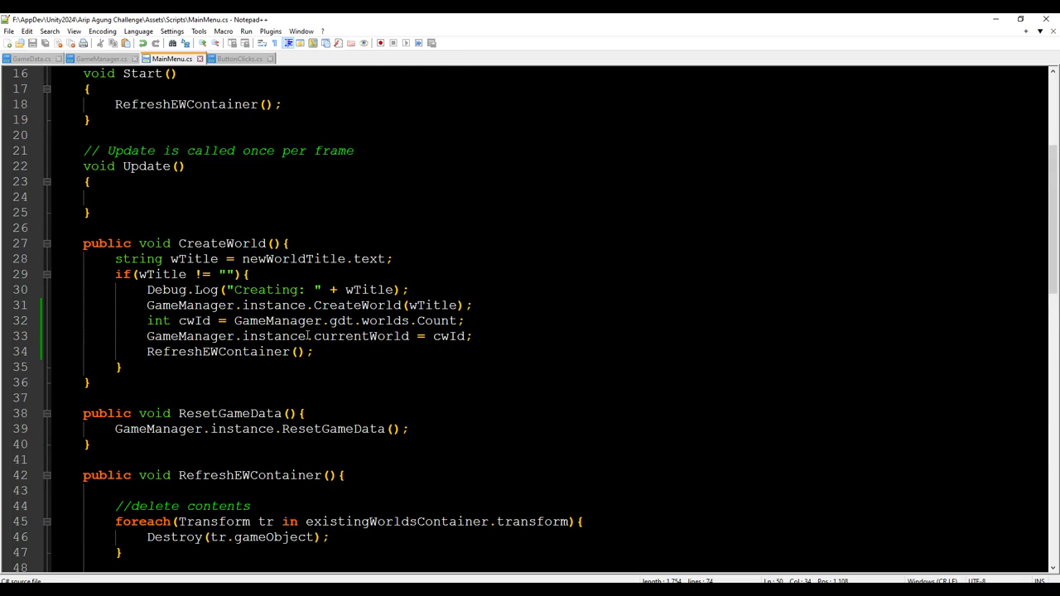
Replace RefreshEWContainer(); on line 34 with ChangeScene("Editor"); and save MainMenu.cs.
{"action": "left_click_drag", "start_coordinate": [313, 352], "coordinate": [144, 352]}
{"action": "key", "text": "ctrl+v"}
{"action": "type", "text": "("}
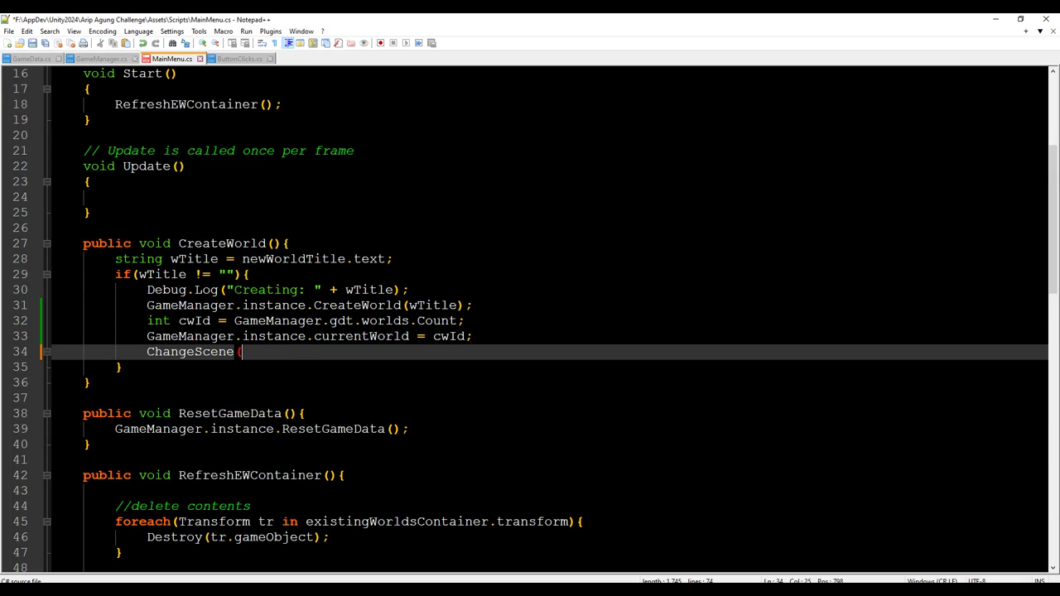
{"action": "type", "text": "\""}
{"action": "type", "text": "Editor\"()"}
{"action": "key", "text": "BackSpace"}
{"action": "key", "text": "BackSpace"}
{"action": "type", "text": ");"}
{"action": "key", "text": "ctrl+s"}
{"action": "left_click", "coordinate": [394, 406]}
{"action": "left_click", "coordinate": [409, 348]}
{"action": "left_click", "coordinate": [421, 400]}
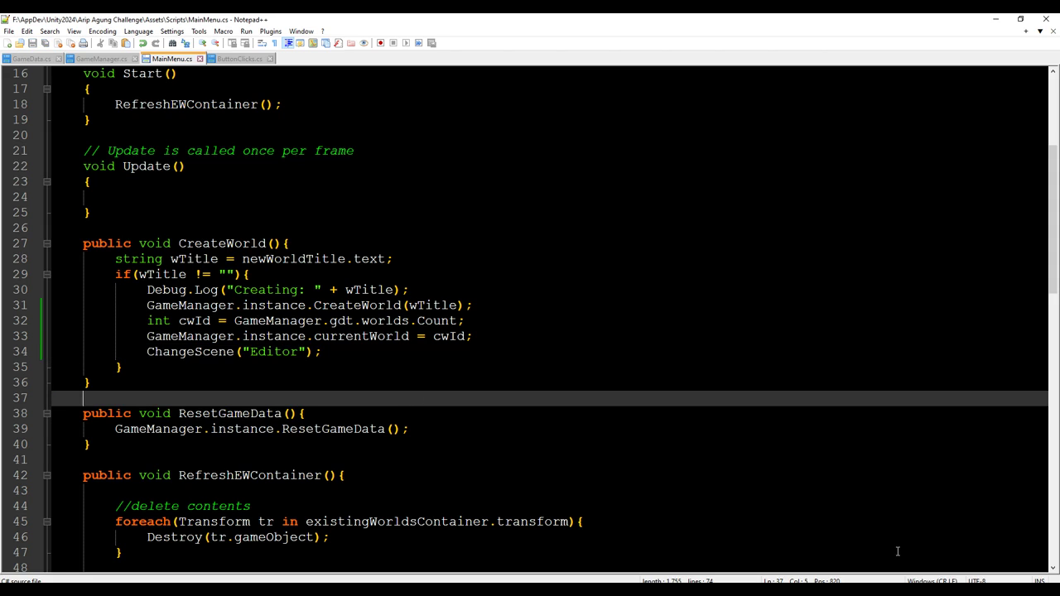
{"action": "key", "text": "alt+Tab"}
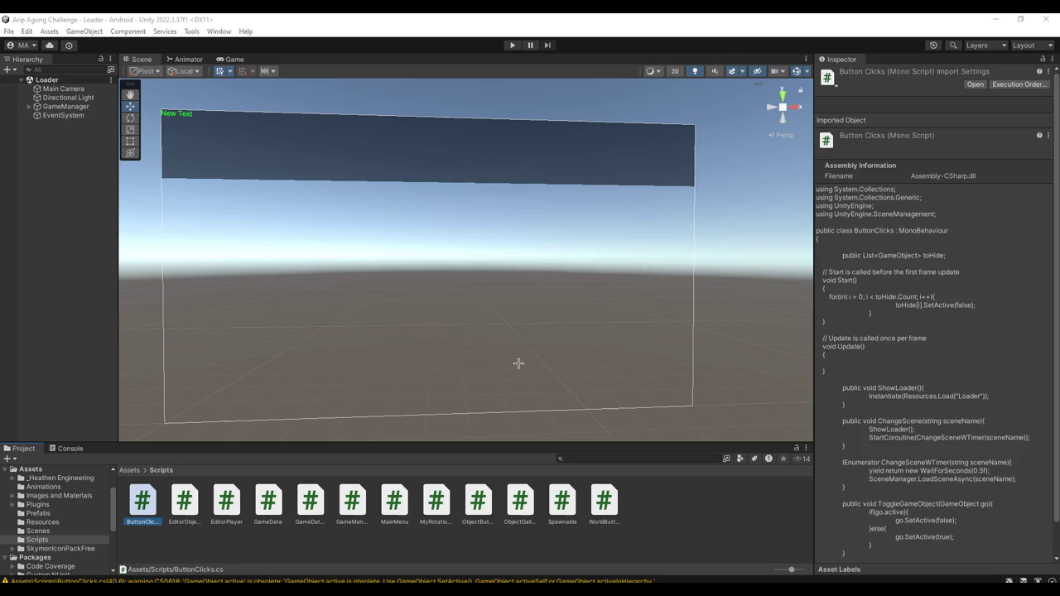
Check the currentWorld field in GameManager.cs, then scroll MainMenu.cs to the loader methods.
{"action": "key", "text": "alt+Tab"}
{"action": "scroll", "coordinate": [282, 381], "scroll_direction": "down", "scroll_amount": 2}
{"action": "scroll", "coordinate": [285, 413], "scroll_direction": "down", "scroll_amount": 3}
{"action": "scroll", "coordinate": [285, 413], "scroll_direction": "up", "scroll_amount": 4}
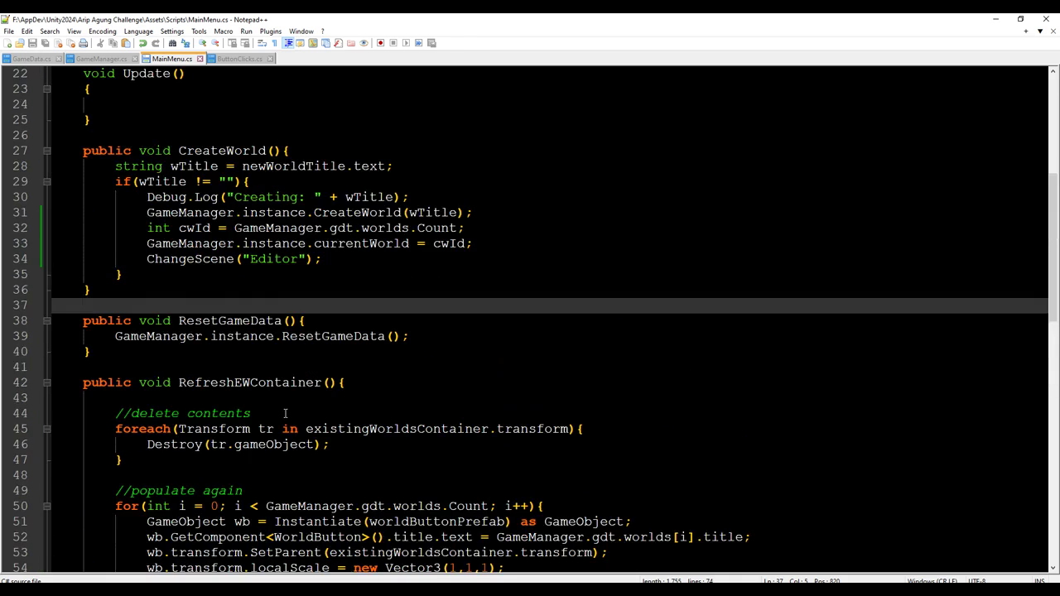
{"action": "scroll", "coordinate": [287, 414], "scroll_direction": "up", "scroll_amount": 2}
{"action": "scroll", "coordinate": [287, 414], "scroll_direction": "up", "scroll_amount": 2}
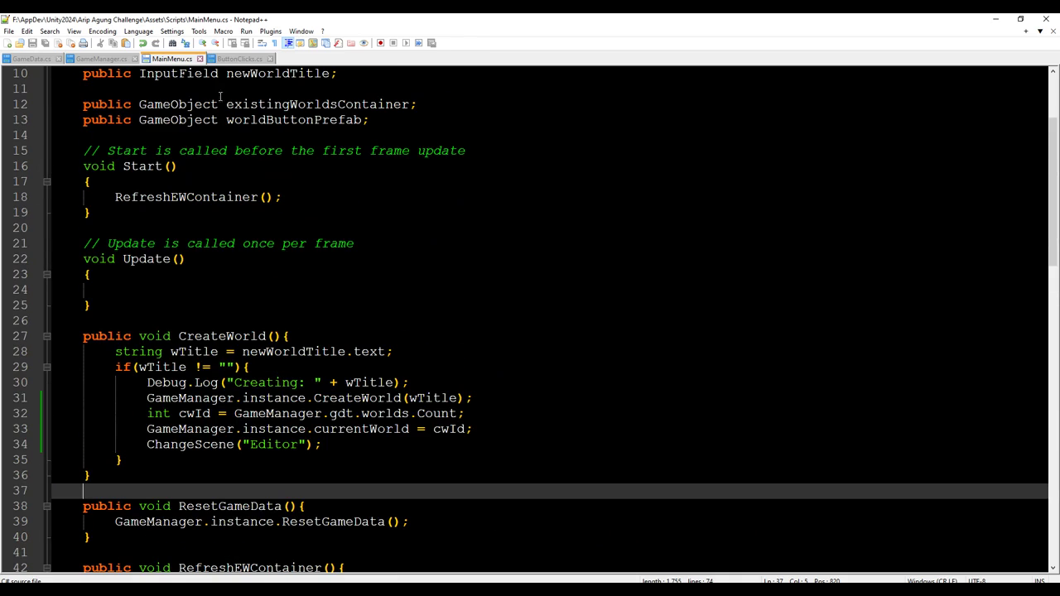
{"action": "left_click", "coordinate": [101, 58]}
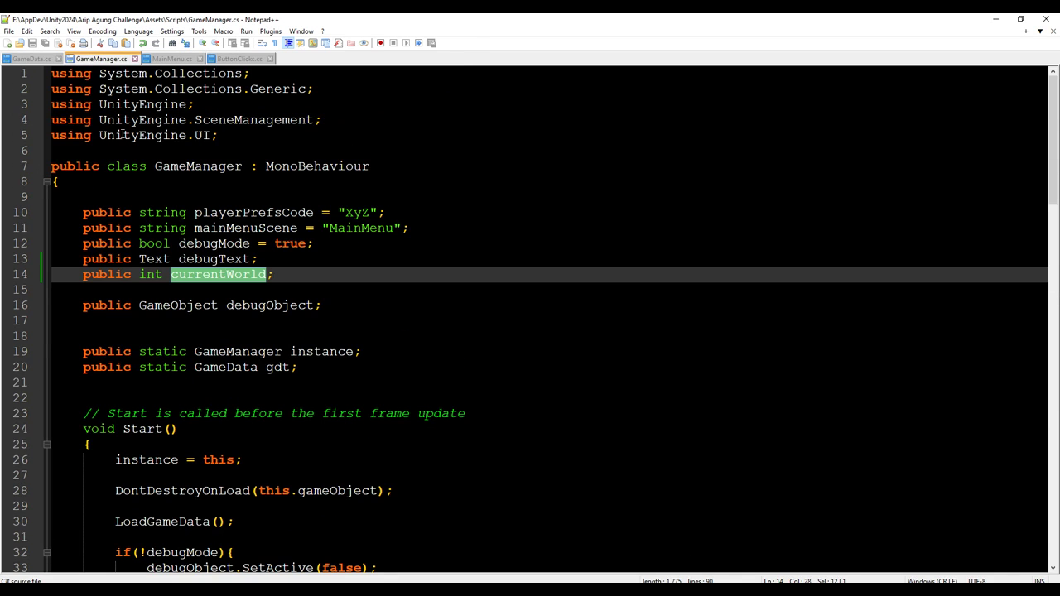
{"action": "scroll", "coordinate": [259, 385], "scroll_direction": "down", "scroll_amount": 10}
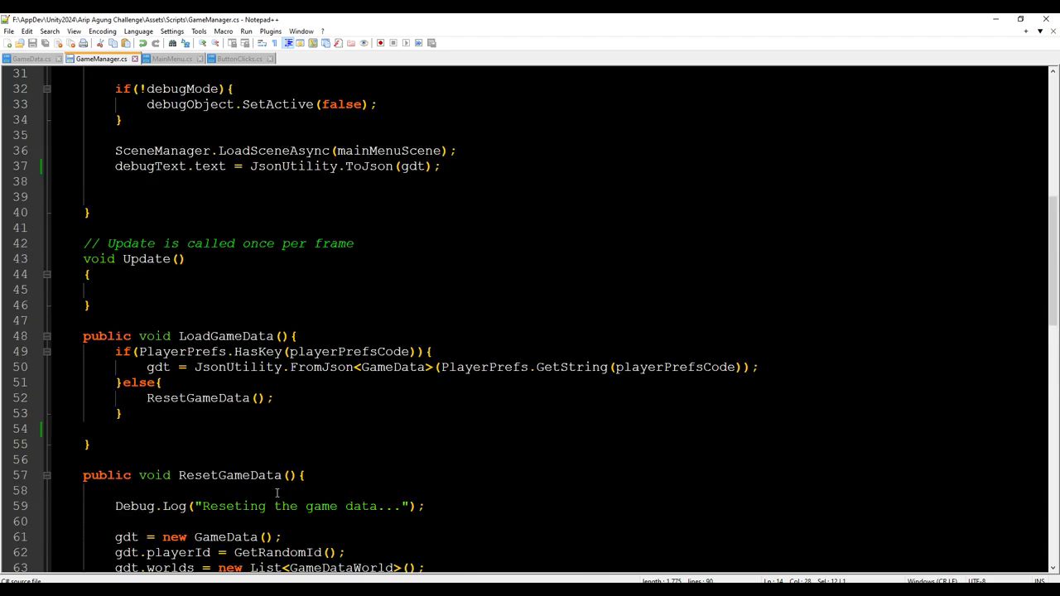
{"action": "scroll", "coordinate": [259, 386], "scroll_direction": "down", "scroll_amount": 5}
{"action": "left_click", "coordinate": [171, 58]}
{"action": "scroll", "coordinate": [228, 352], "scroll_direction": "down", "scroll_amount": 4}
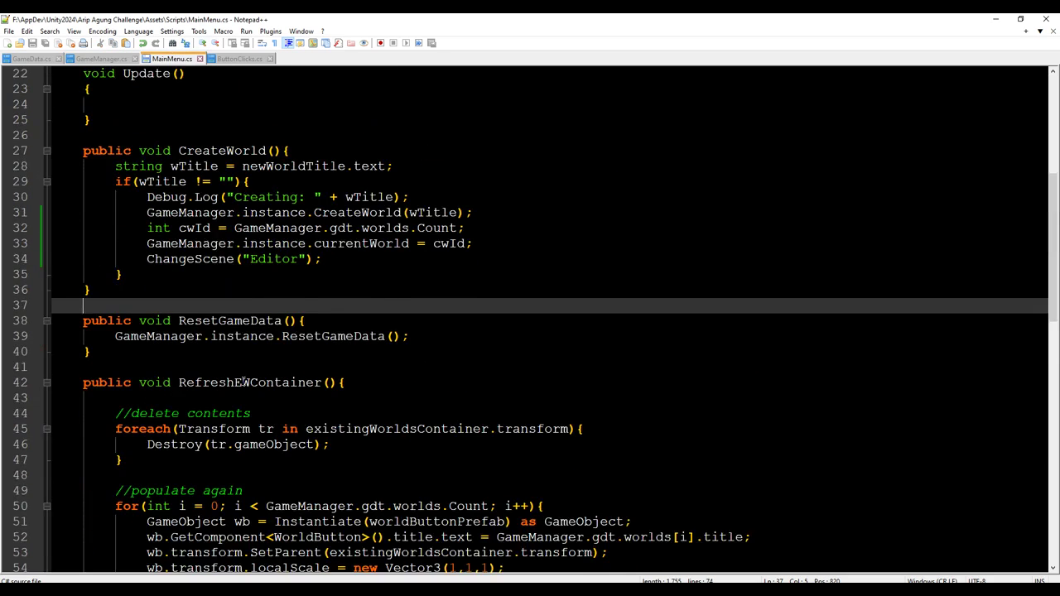
{"action": "scroll", "coordinate": [236, 390], "scroll_direction": "down", "scroll_amount": 9}
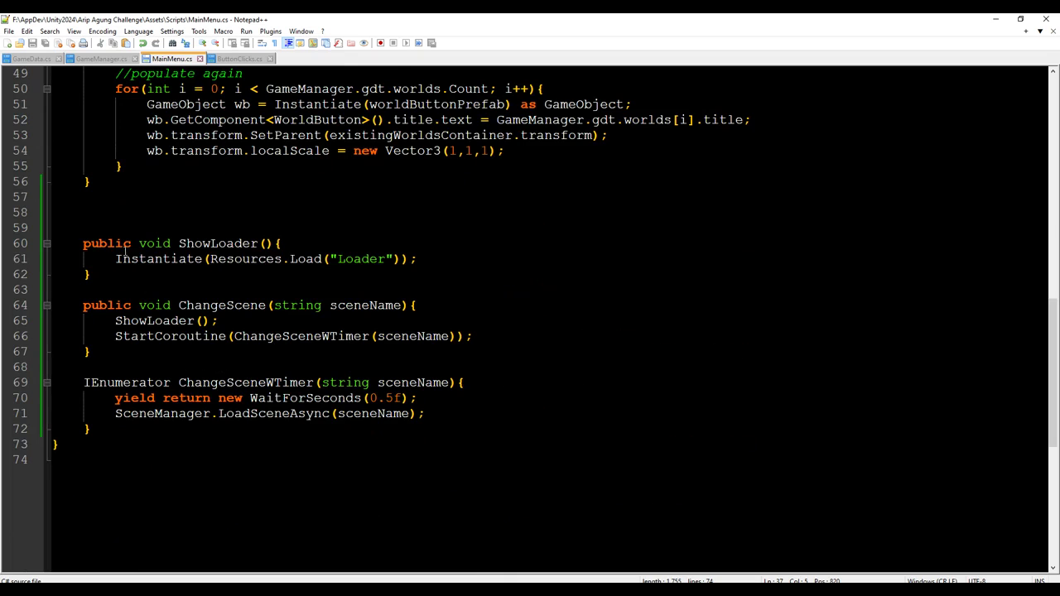
Move ShowLoader, ChangeScene and ChangeSceneWTimer from MainMenu.cs to after GetRandomId in GameManager.cs.
{"action": "left_click_drag", "start_coordinate": [83, 243], "coordinate": [309, 419]}
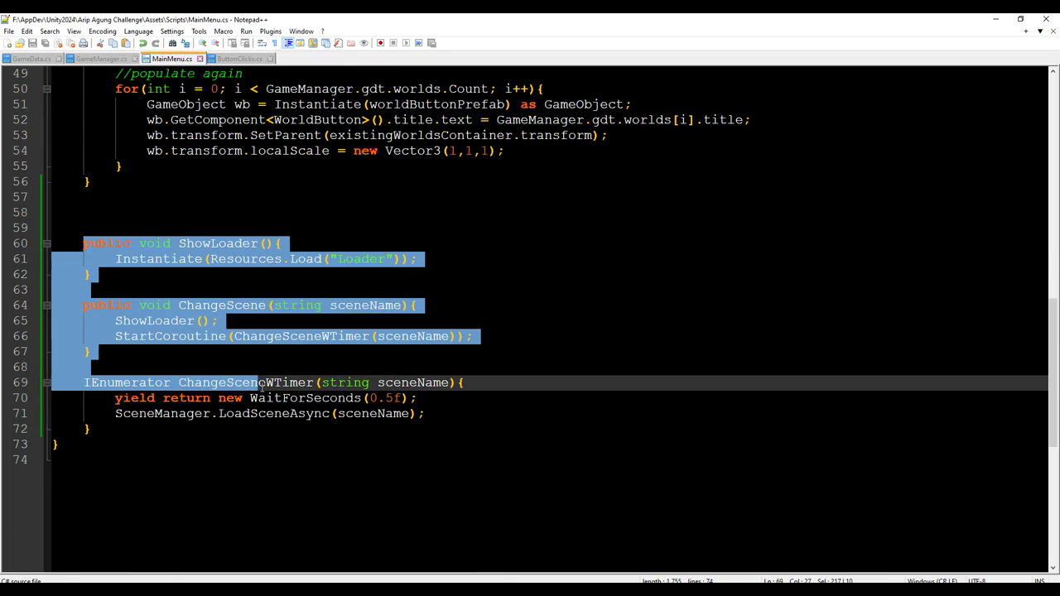
{"action": "mouse_move", "coordinate": [308, 418]}
{"action": "left_mouse_down"}
{"action": "mouse_move", "coordinate": [363, 284]}
{"action": "mouse_move", "coordinate": [369, 426]}
{"action": "left_mouse_up"}
{"action": "key", "text": "ctrl+c"}
{"action": "key", "text": "Delete"}
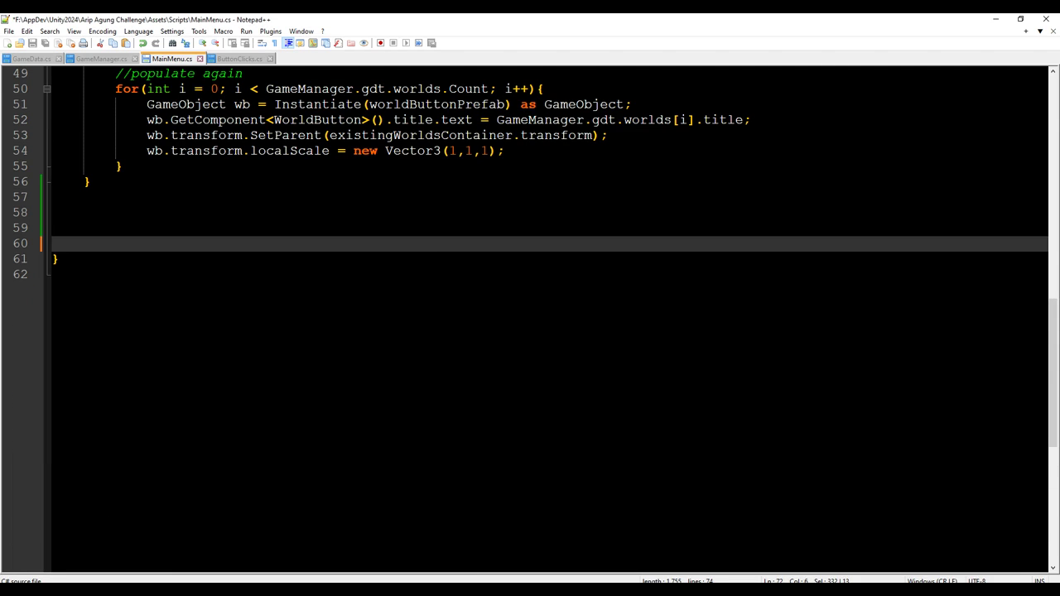
{"action": "left_click", "coordinate": [101, 59]}
{"action": "scroll", "coordinate": [177, 435], "scroll_direction": "down", "scroll_amount": 9}
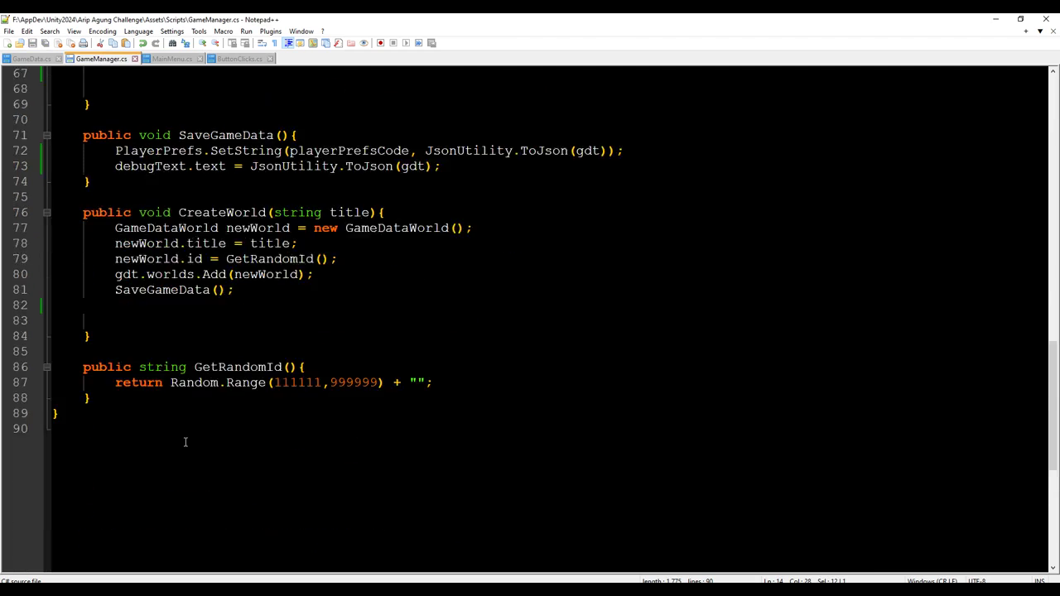
{"action": "scroll", "coordinate": [170, 402], "scroll_direction": "down", "scroll_amount": 5}
{"action": "left_click", "coordinate": [106, 172]}
{"action": "key", "text": "Return"}
{"action": "key", "text": "Return"}
{"action": "key", "text": "ctrl+v"}
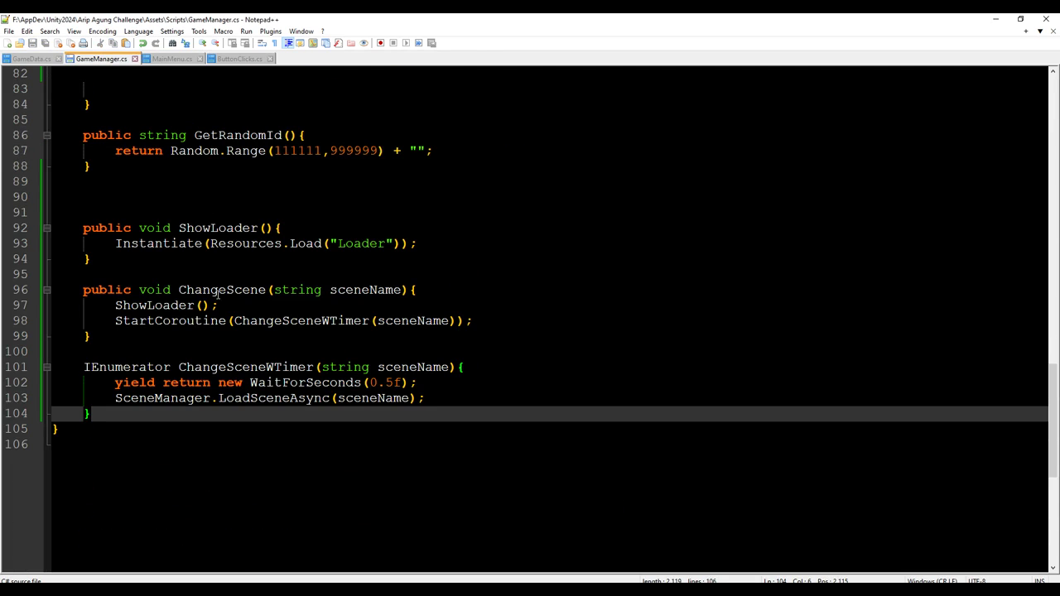
{"action": "left_click", "coordinate": [171, 59]}
{"action": "scroll", "coordinate": [201, 355], "scroll_direction": "up", "scroll_amount": 5}
{"action": "scroll", "coordinate": [200, 355], "scroll_direction": "up", "scroll_amount": 5}
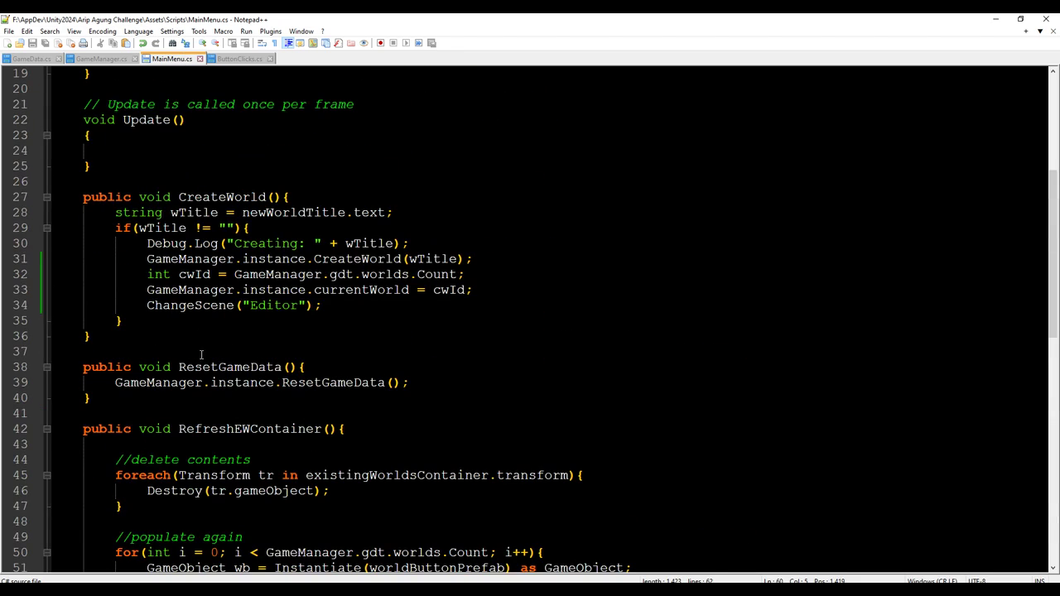
Prefix the line-34 ChangeScene("Editor") call with GameManager.instance. and save MainMenu.cs.
{"action": "left_click_drag", "start_coordinate": [116, 383], "coordinate": [276, 383]}
{"action": "key", "text": "ctrl+c"}
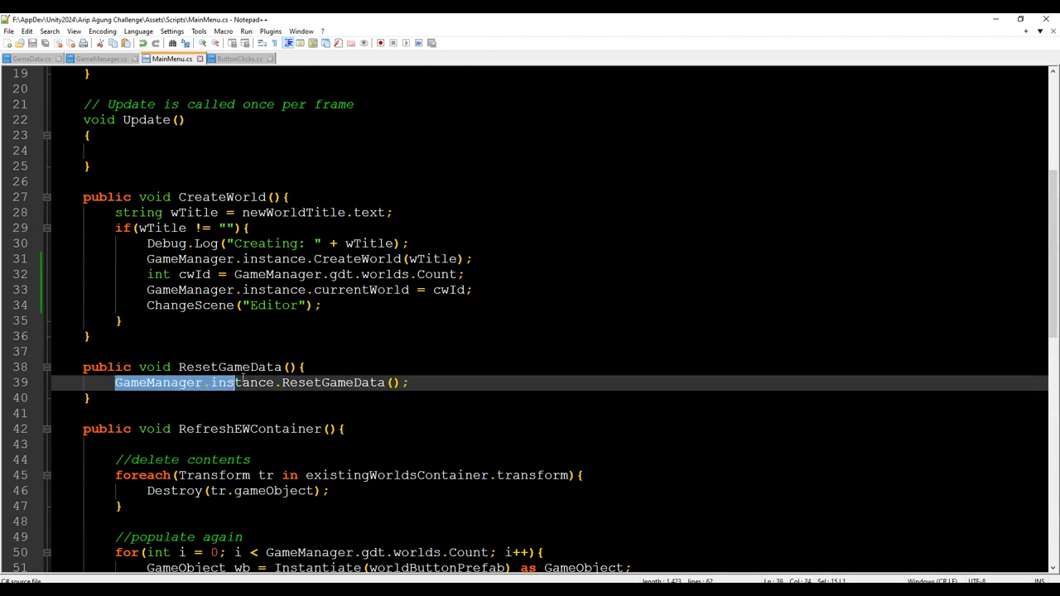
{"action": "left_click", "coordinate": [147, 305]}
{"action": "key", "text": "ctrl+v"}
{"action": "type", "text": "."}
{"action": "key", "text": "ctrl+s"}
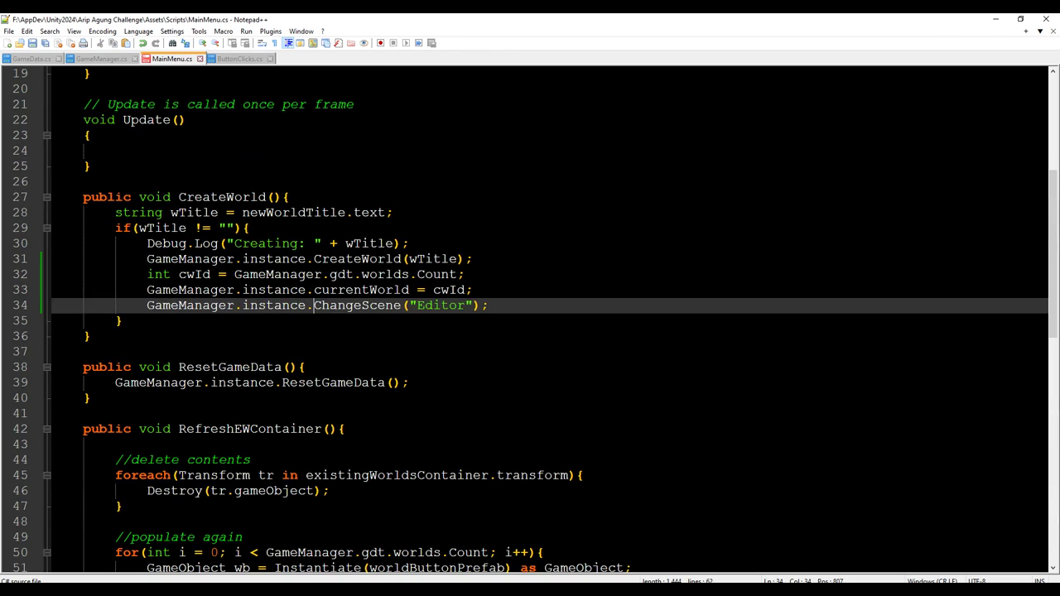
Highlight the currentWorld and ChangeScene lines 33–34 for review, then return to Unity.
{"action": "left_click", "coordinate": [399, 382]}
{"action": "left_click", "coordinate": [450, 319]}
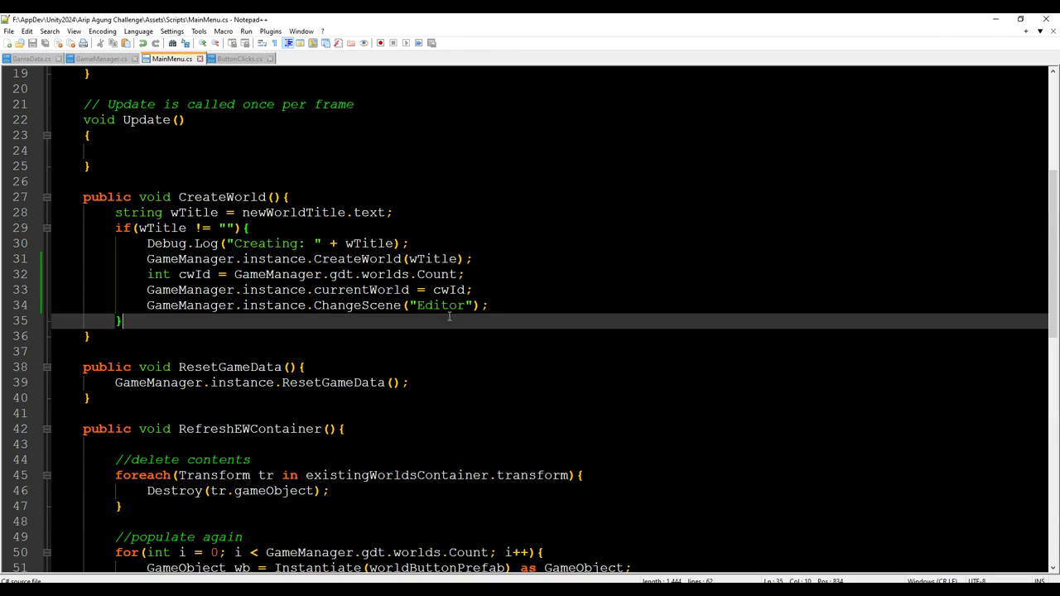
{"action": "left_click", "coordinate": [385, 305]}
{"action": "left_click", "coordinate": [433, 414]}
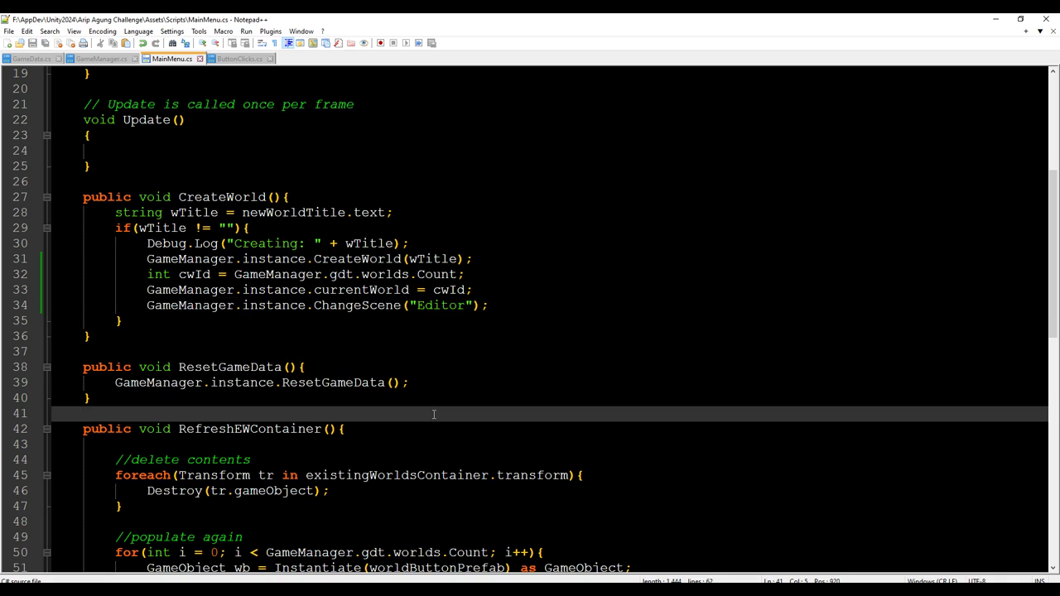
{"action": "double_click", "coordinate": [362, 290]}
{"action": "left_click", "coordinate": [486, 368]}
{"action": "left_click", "coordinate": [334, 290]}
{"action": "double_click", "coordinate": [334, 290]}
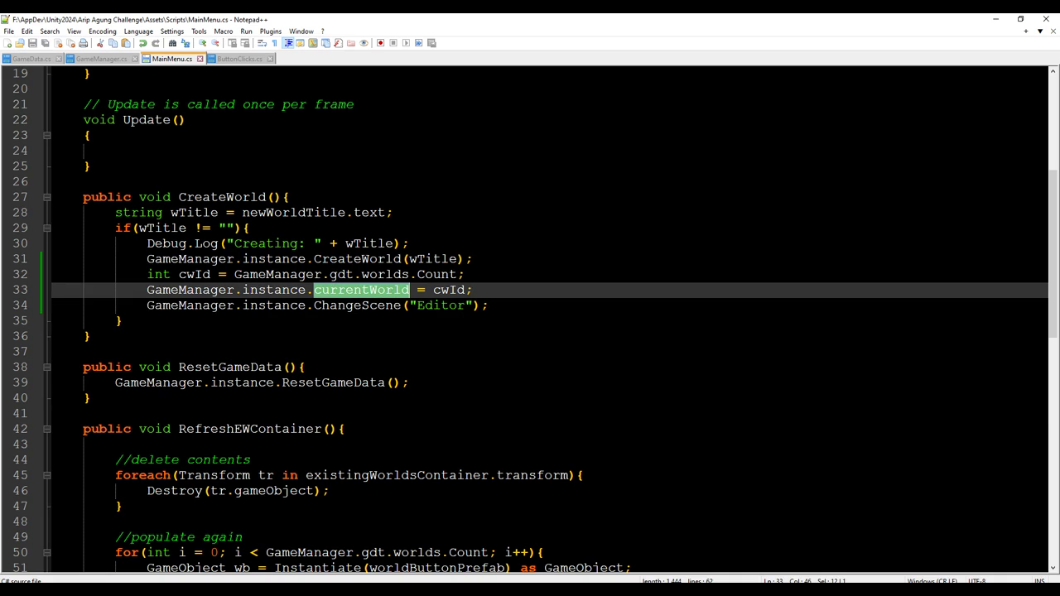
{"action": "left_click_drag", "start_coordinate": [147, 305], "coordinate": [491, 305]}
{"action": "left_click_drag", "start_coordinate": [147, 292], "coordinate": [560, 302]}
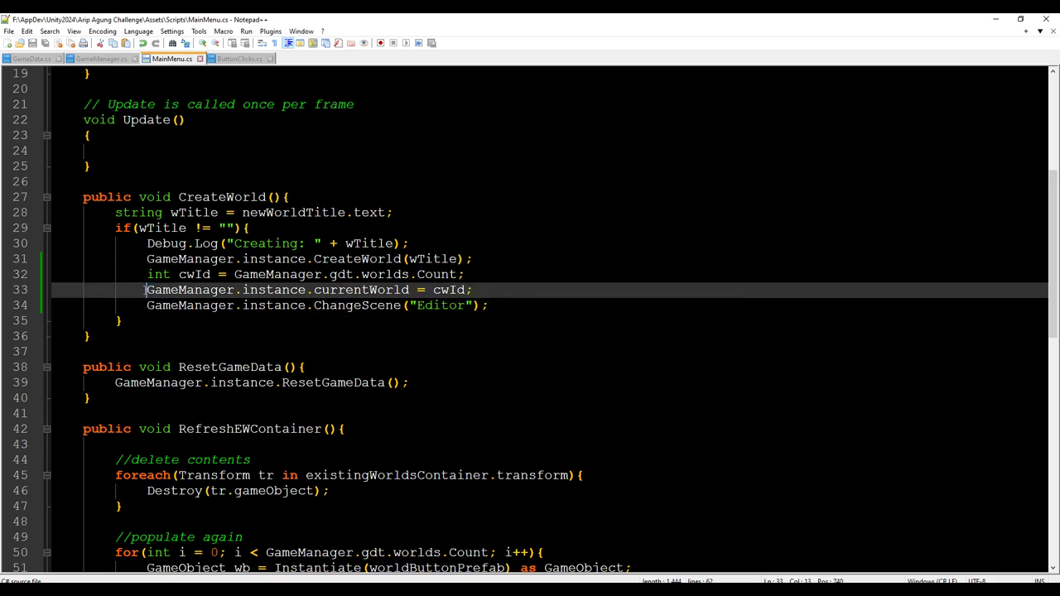
{"action": "left_click", "coordinate": [407, 322]}
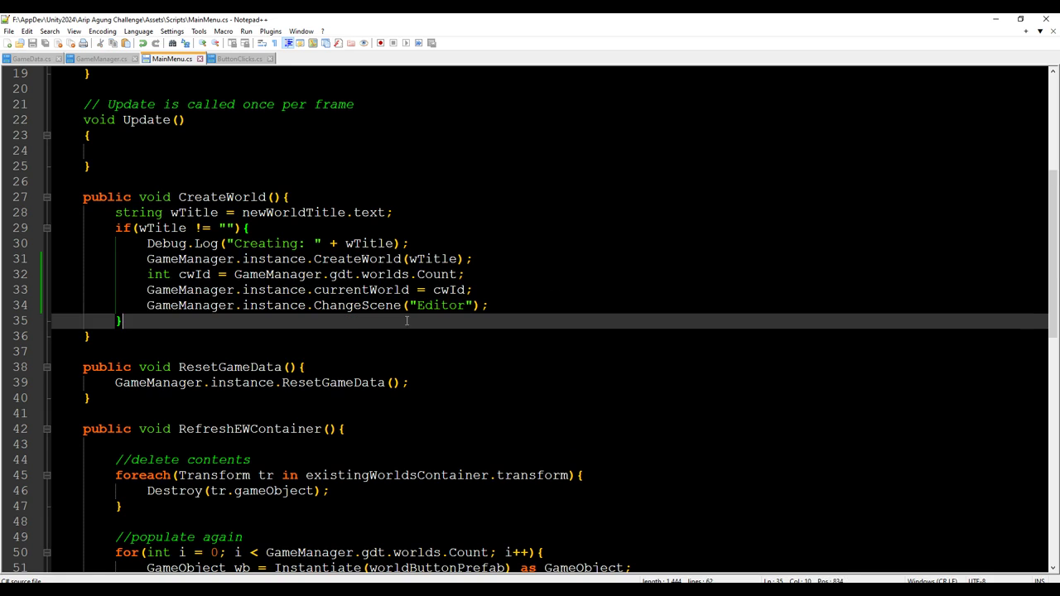
{"action": "left_click_drag", "start_coordinate": [148, 294], "coordinate": [563, 300]}
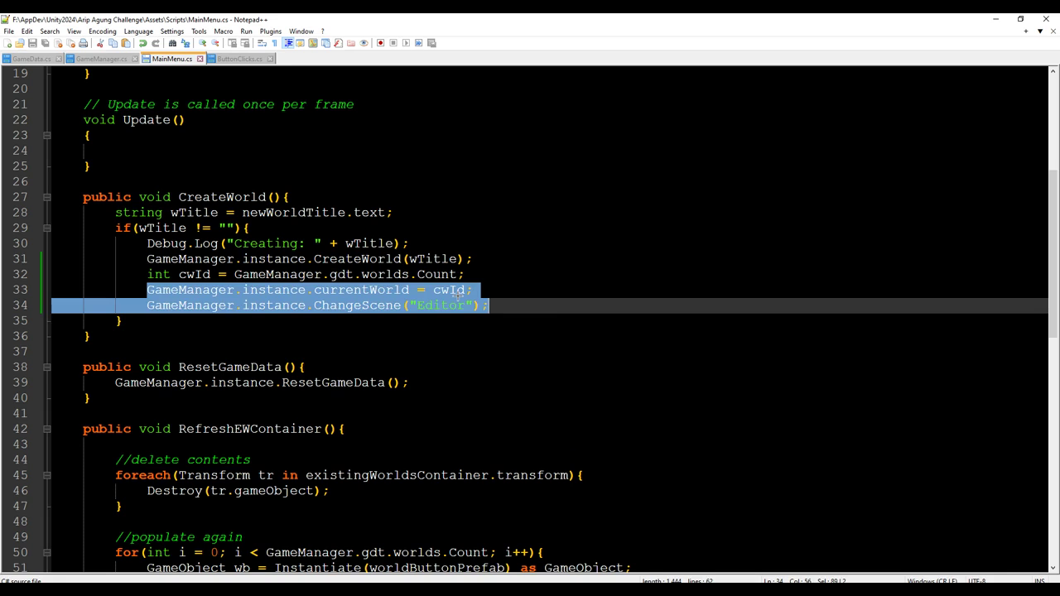
{"action": "left_click", "coordinate": [634, 460]}
{"action": "key", "text": "alt+Tab"}
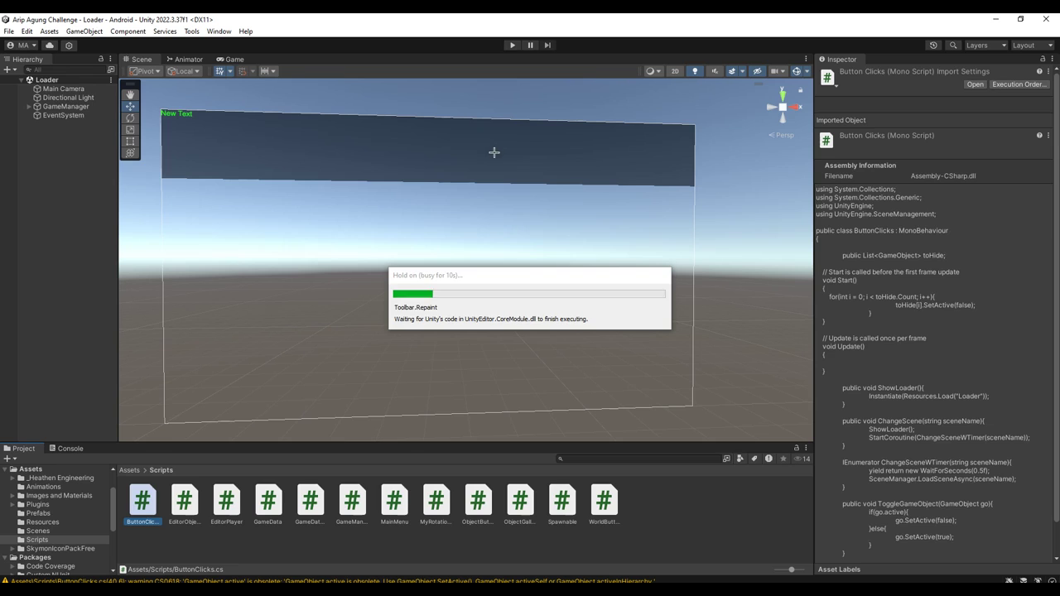
Enter Play mode to test creating a world.
{"action": "left_click", "coordinate": [513, 44]}
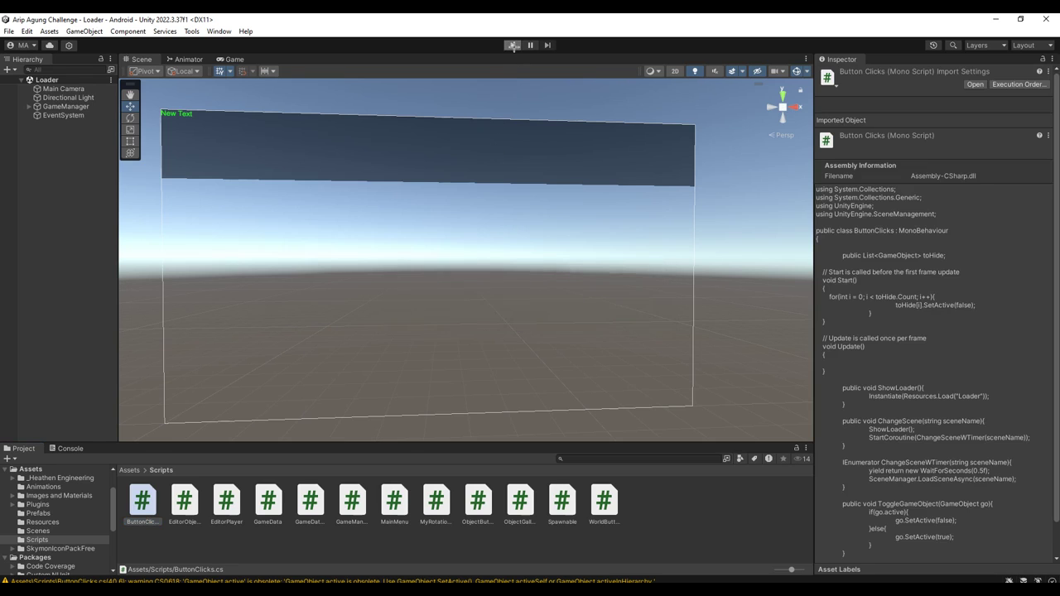
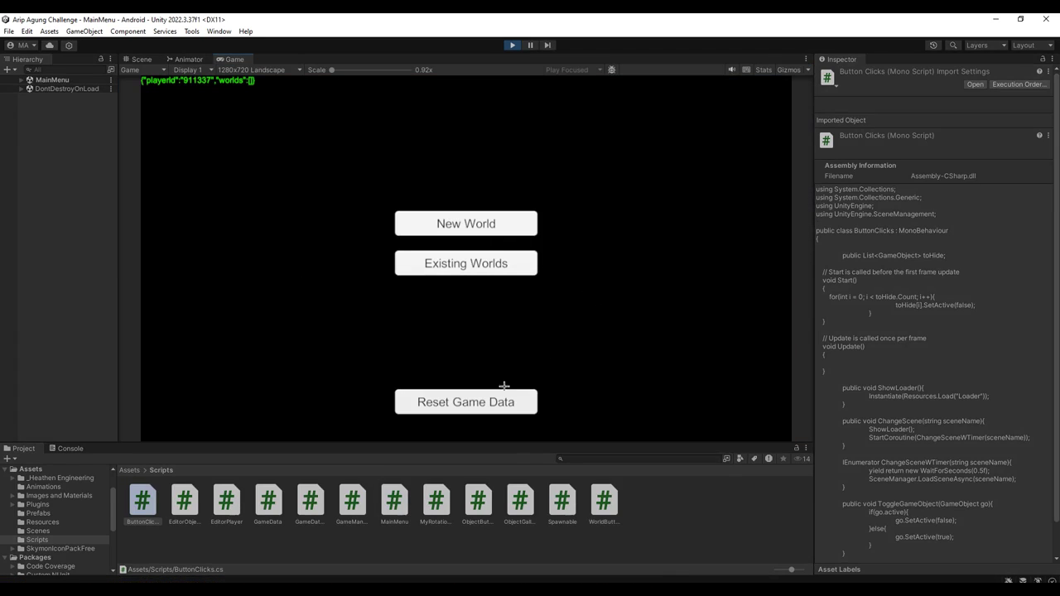
Create a new world named 'niceworld' from the game's New World prompt, with the Console visible.
{"action": "left_click", "coordinate": [456, 220]}
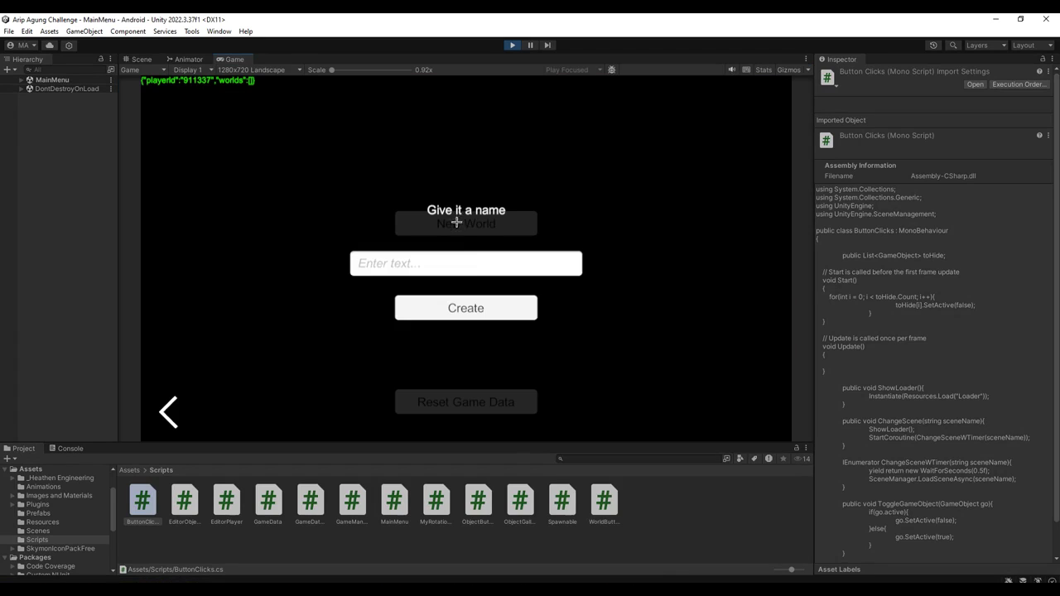
{"action": "left_click", "coordinate": [476, 266]}
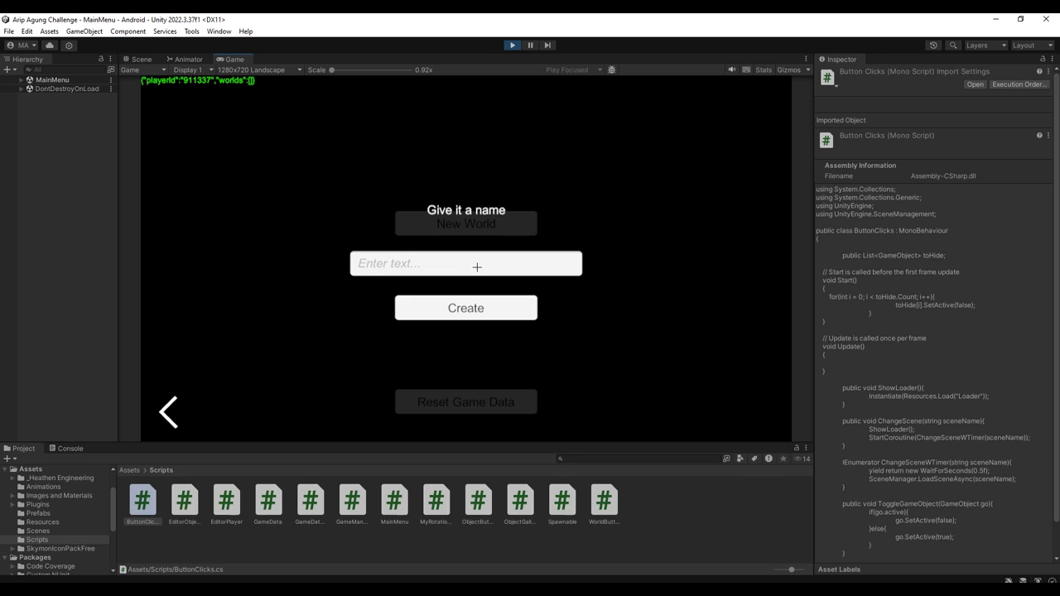
{"action": "type", "text": "niceworld"}
{"action": "left_click", "coordinate": [71, 448]}
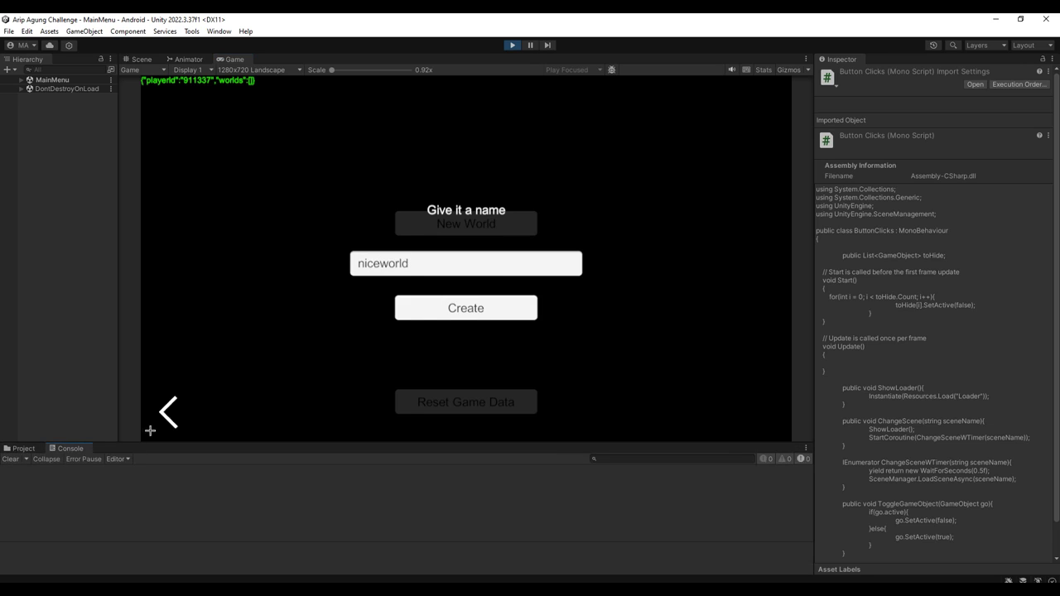
{"action": "left_click", "coordinate": [483, 309]}
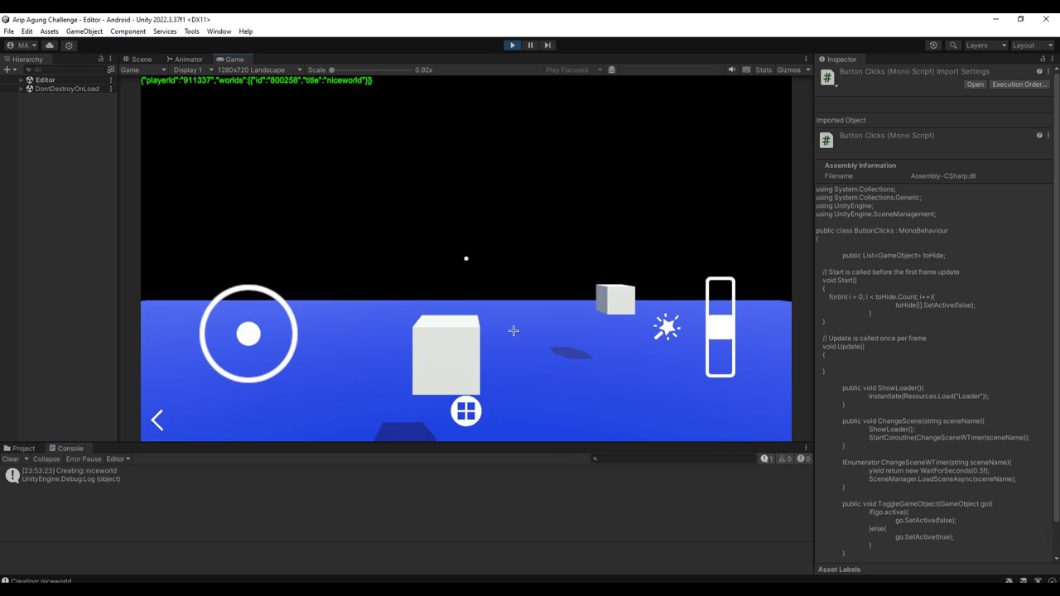
Place a second seesaw on niceworld's floor, select it, and go back to the main menu.
{"action": "mouse_move", "coordinate": [525, 239]}
{"action": "left_mouse_down"}
{"action": "mouse_move", "coordinate": [518, 265]}
{"action": "mouse_move", "coordinate": [570, 333]}
{"action": "mouse_move", "coordinate": [491, 323]}
{"action": "mouse_move", "coordinate": [425, 293]}
{"action": "mouse_move", "coordinate": [667, 328]}
{"action": "left_mouse_up"}
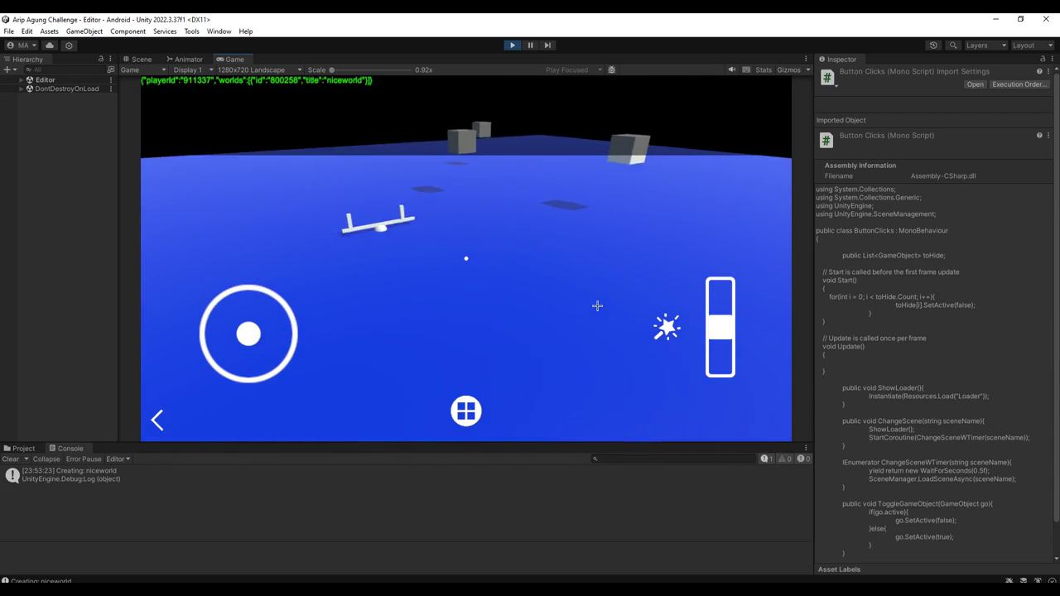
{"action": "left_click", "coordinate": [667, 327]}
{"action": "left_click_drag", "start_coordinate": [511, 312], "coordinate": [516, 335]}
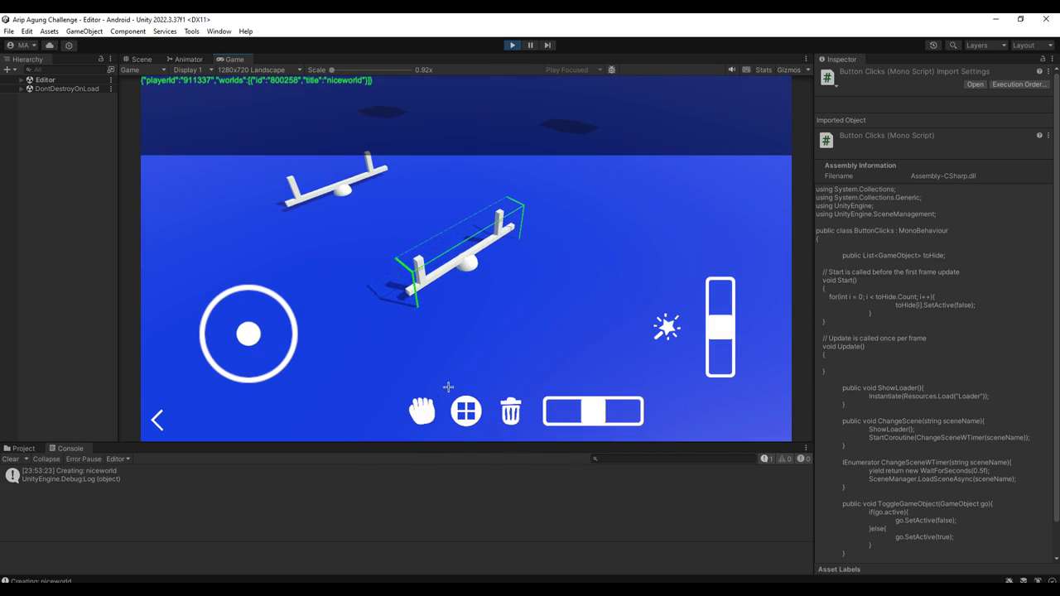
{"action": "mouse_move", "coordinate": [477, 378]}
{"action": "left_mouse_down"}
{"action": "mouse_move", "coordinate": [550, 339]}
{"action": "mouse_move", "coordinate": [464, 315]}
{"action": "mouse_move", "coordinate": [529, 311]}
{"action": "mouse_move", "coordinate": [442, 256]}
{"action": "mouse_move", "coordinate": [466, 287]}
{"action": "left_mouse_up"}
{"action": "left_click", "coordinate": [484, 326]}
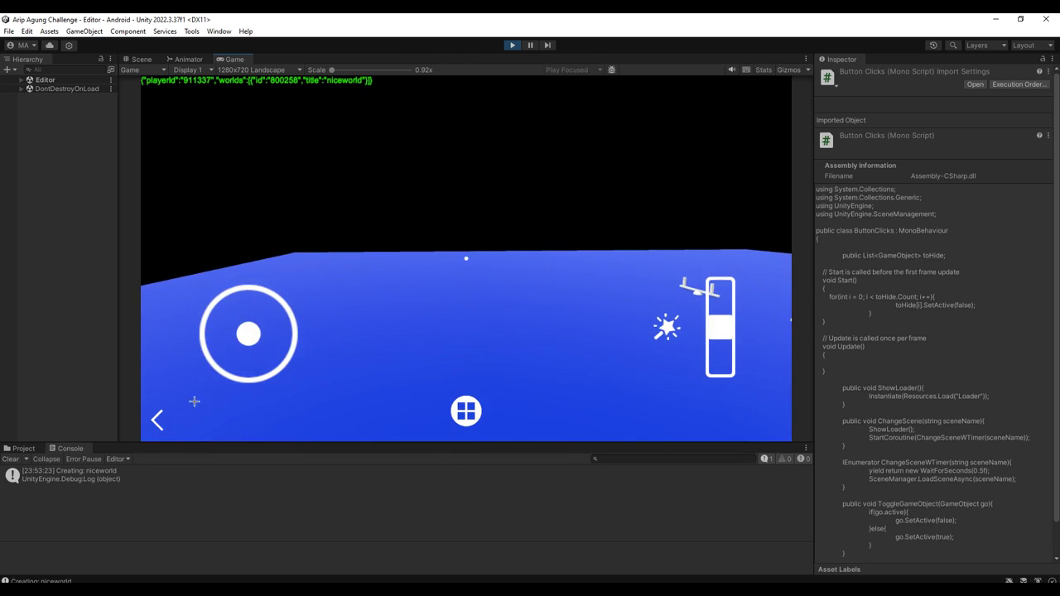
{"action": "left_click", "coordinate": [191, 425]}
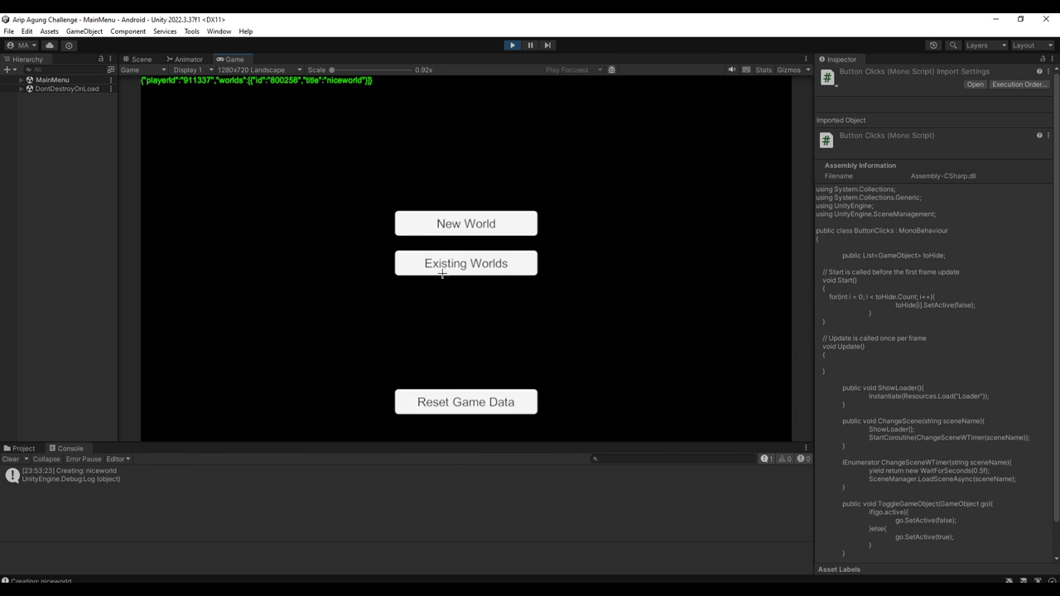
Check that niceworld appears under Existing Worlds, then stop Play mode.
{"action": "left_click", "coordinate": [471, 264]}
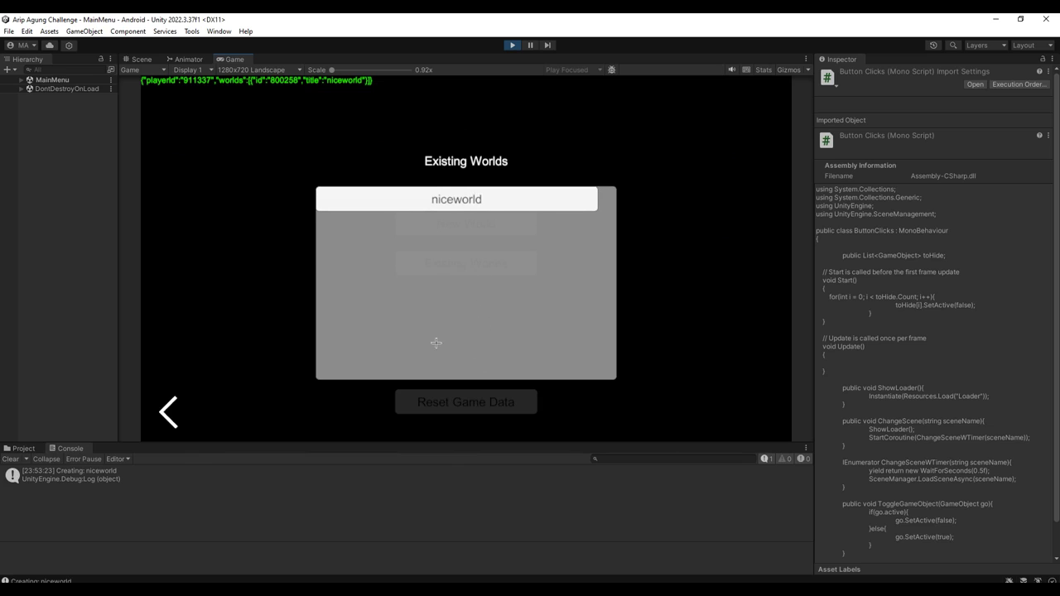
{"action": "left_click", "coordinate": [168, 412]}
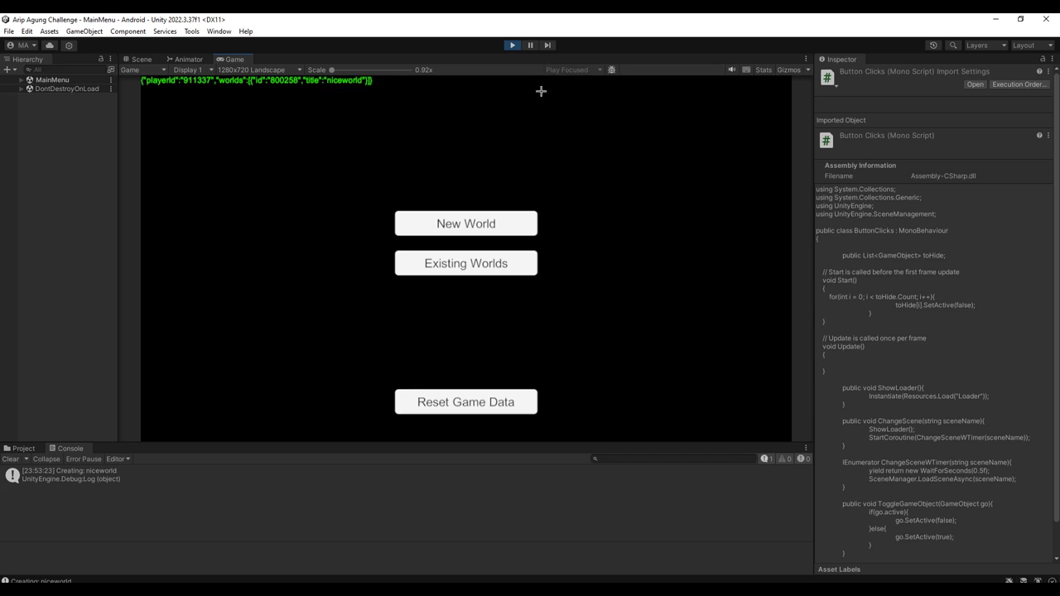
{"action": "left_click", "coordinate": [510, 46]}
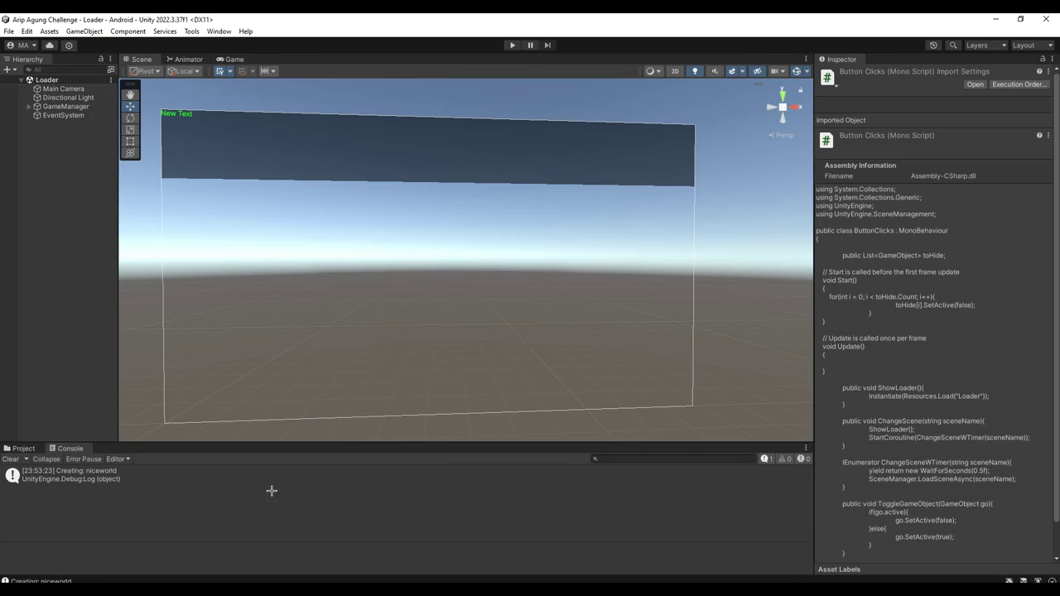
Open the WorldButton script from the Project's Scripts folder in Notepad++.
{"action": "left_click", "coordinate": [20, 448]}
{"action": "left_click", "coordinate": [367, 539]}
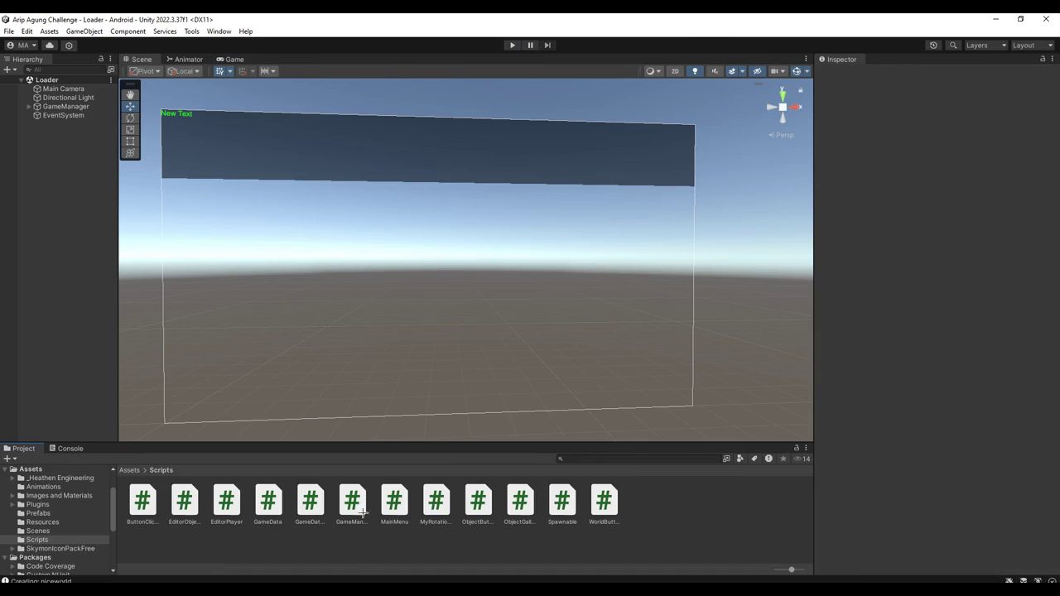
{"action": "left_click", "coordinate": [394, 501]}
{"action": "double_click", "coordinate": [604, 501]}
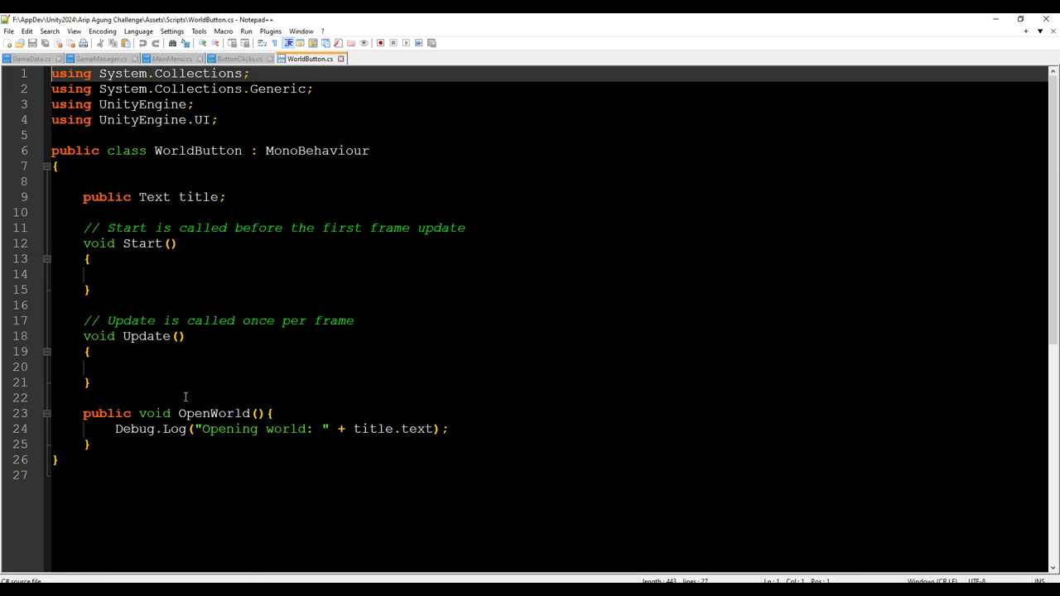
Add a 'public int worldIndex;' field below the title field in WorldButton.cs and save.
{"action": "left_click", "coordinate": [234, 197]}
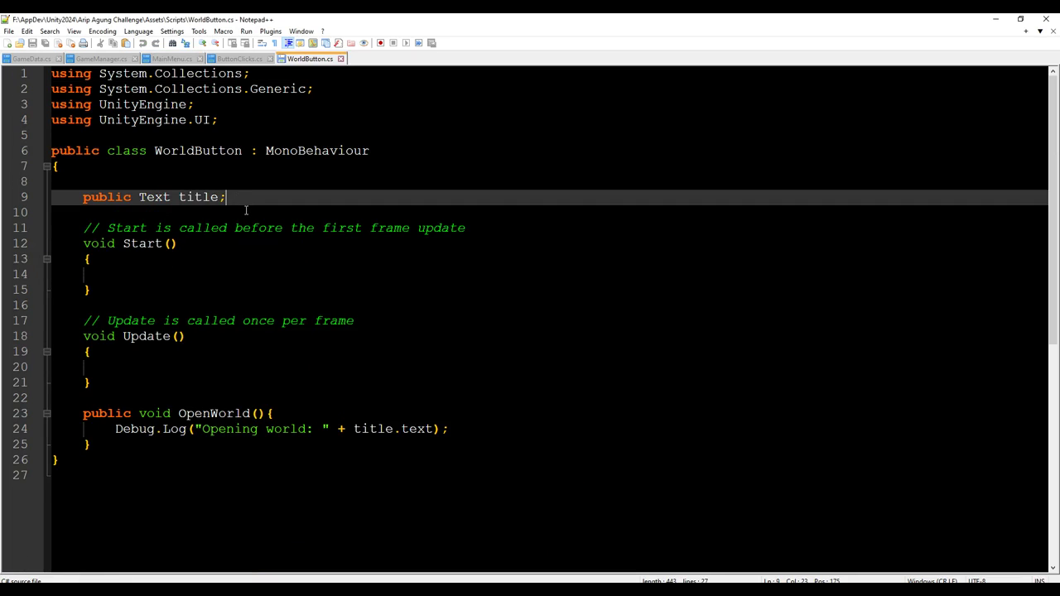
{"action": "key", "text": "Return"}
{"action": "type", "text": "public int worldI"}
{"action": "key", "text": "ctrl+s"}
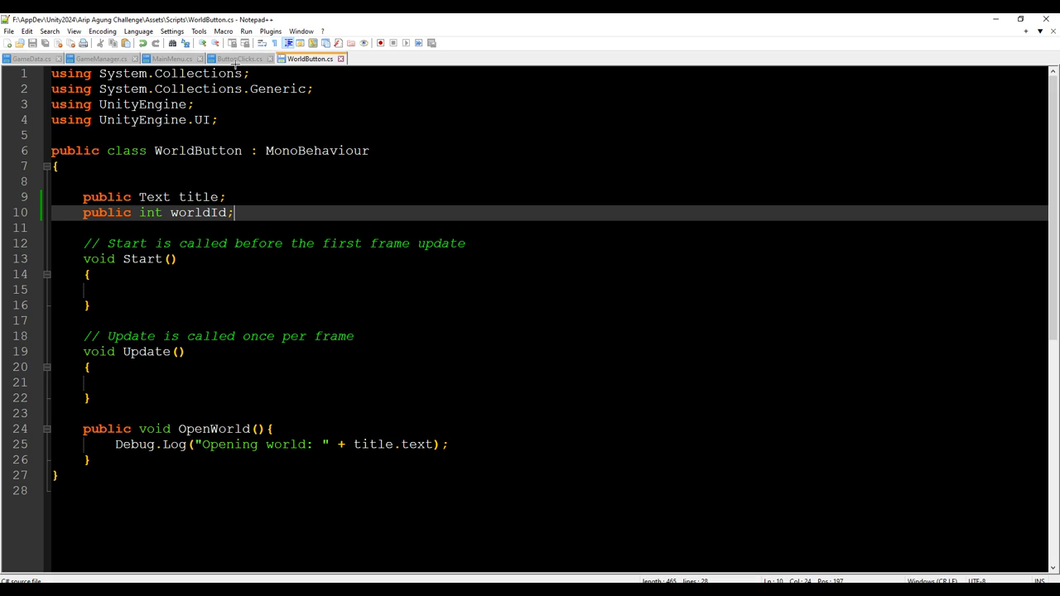
{"action": "type", "text": "ndex"}
{"action": "key", "text": "ctrl+s"}
Check how the currentWorld field is declared in GameManager.
{"action": "left_click", "coordinate": [229, 200]}
{"action": "double_click", "coordinate": [239, 213]}
{"action": "left_click", "coordinate": [99, 59]}
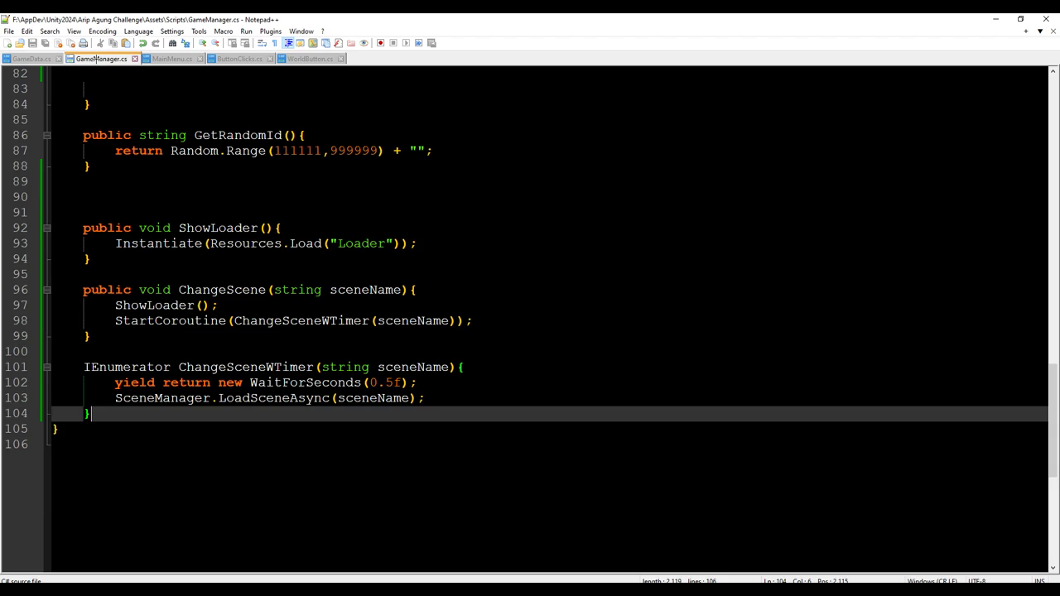
{"action": "scroll", "coordinate": [242, 298], "scroll_direction": "up", "scroll_amount": 13}
{"action": "scroll", "coordinate": [241, 303], "scroll_direction": "up", "scroll_amount": 13}
{"action": "scroll", "coordinate": [233, 314], "scroll_direction": "up", "scroll_amount": 1}
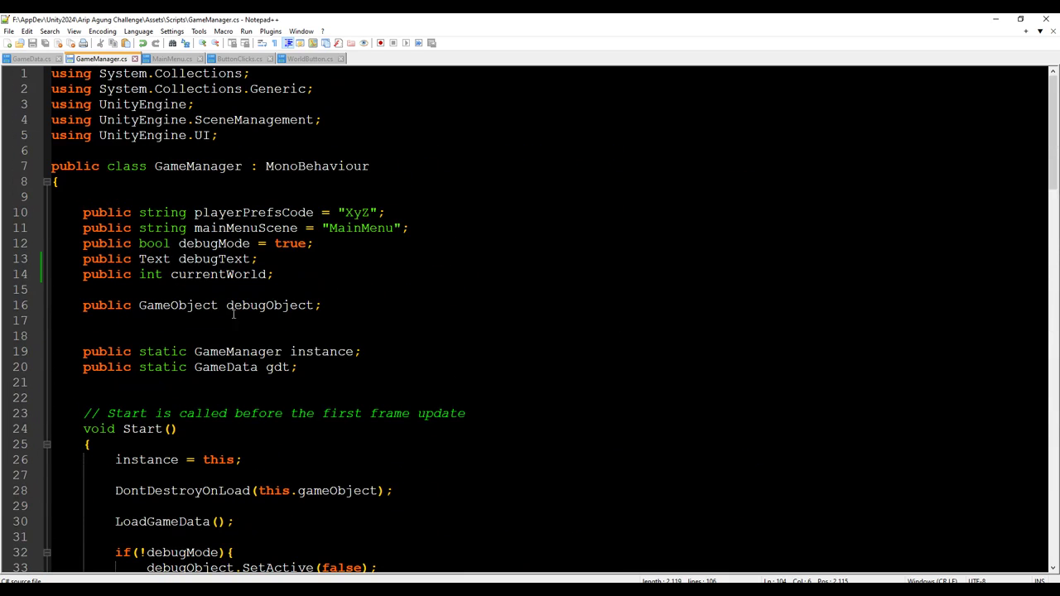
{"action": "left_click", "coordinate": [271, 274]}
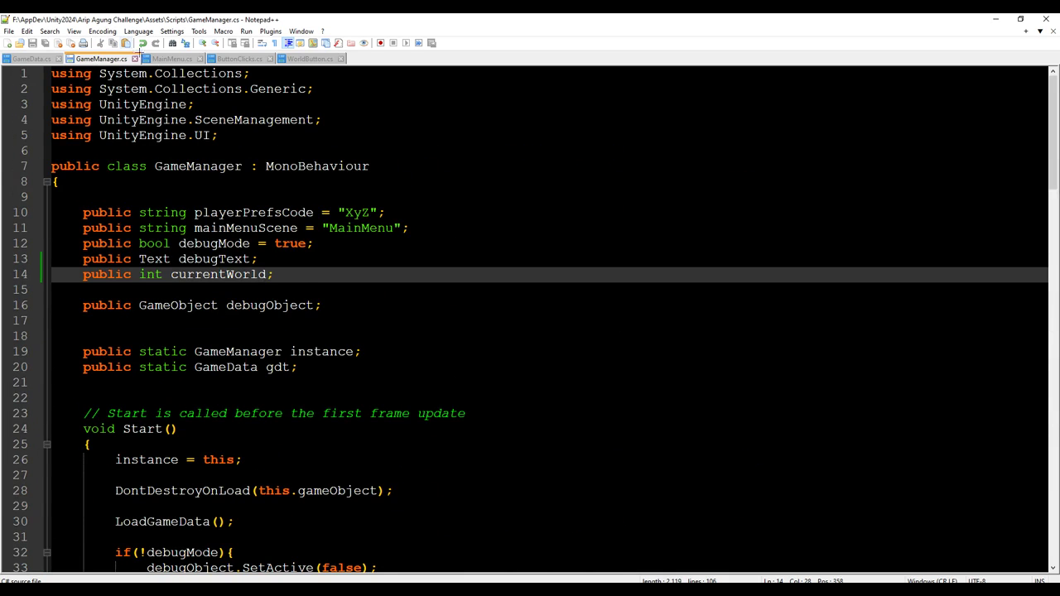
Rename cwId to worldIndex in MainMenu's CreateWorld and save MainMenu.cs.
{"action": "left_click", "coordinate": [172, 60]}
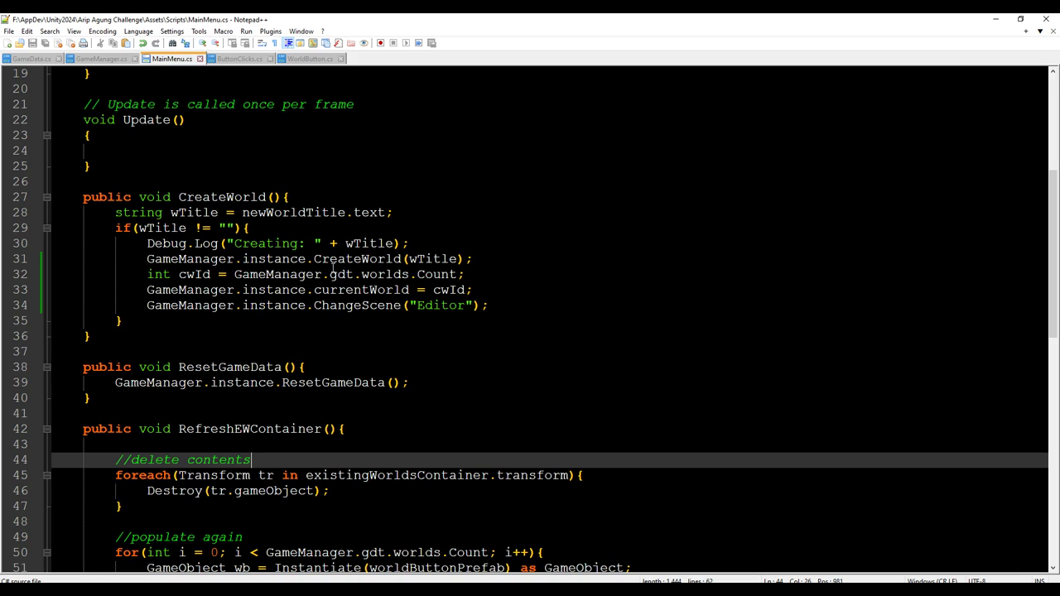
{"action": "double_click", "coordinate": [203, 275]}
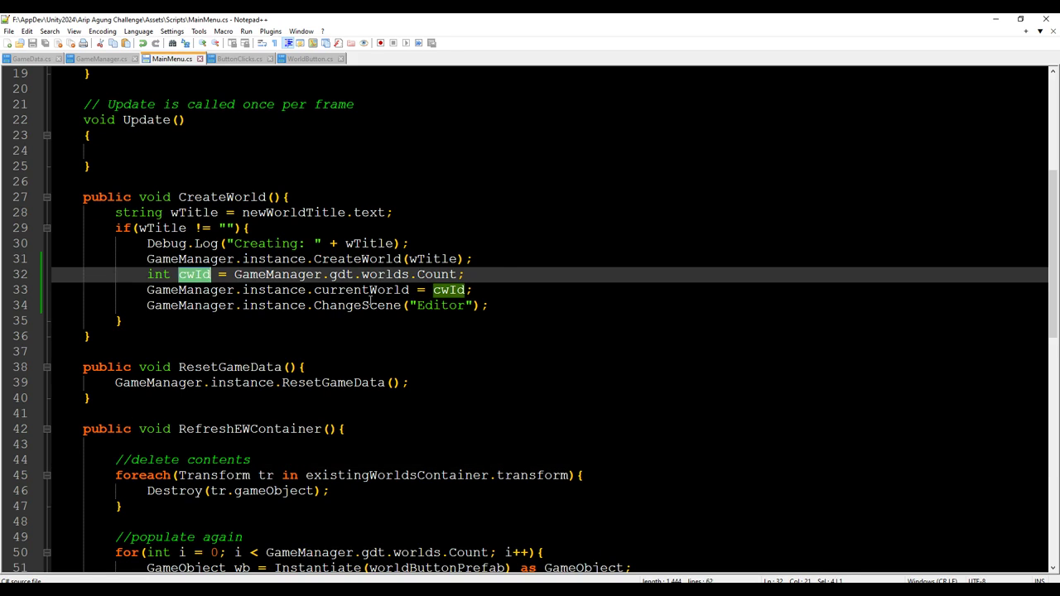
{"action": "type", "text": "worldIndex"}
{"action": "key", "text": "ctrl+s"}
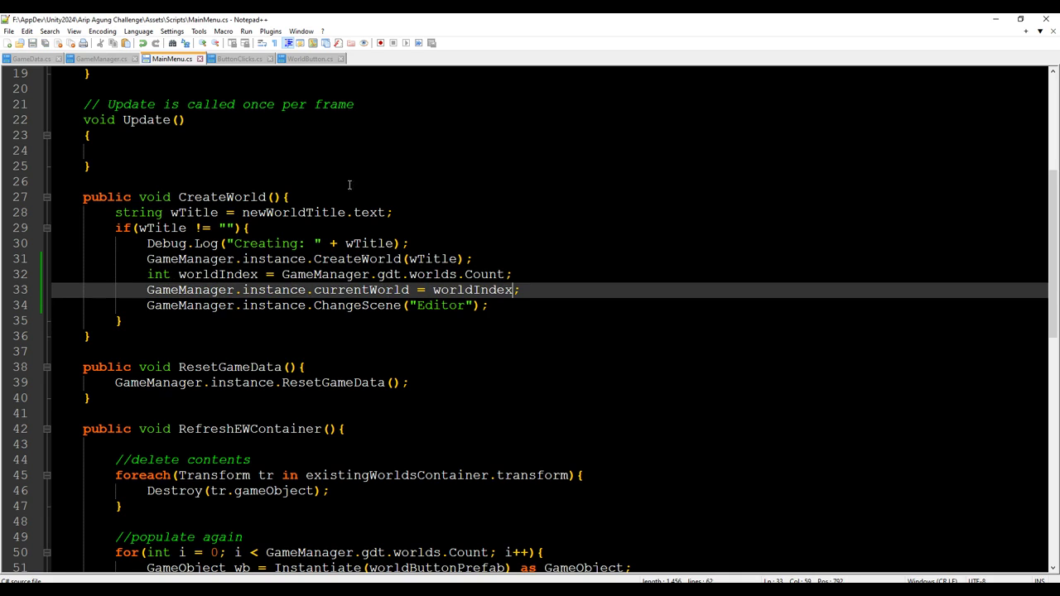
Look through the ButtonClicks, WorldButton, GameManager and MainMenu scripts, ending on MainMenu.
{"action": "left_click", "coordinate": [256, 58]}
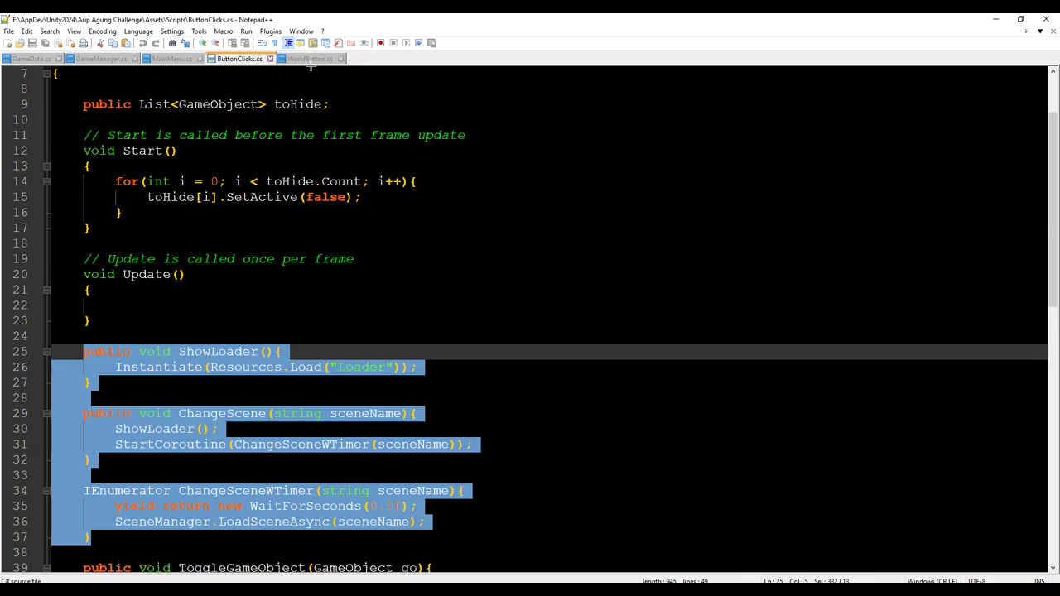
{"action": "left_click", "coordinate": [310, 58]}
{"action": "double_click", "coordinate": [228, 213]}
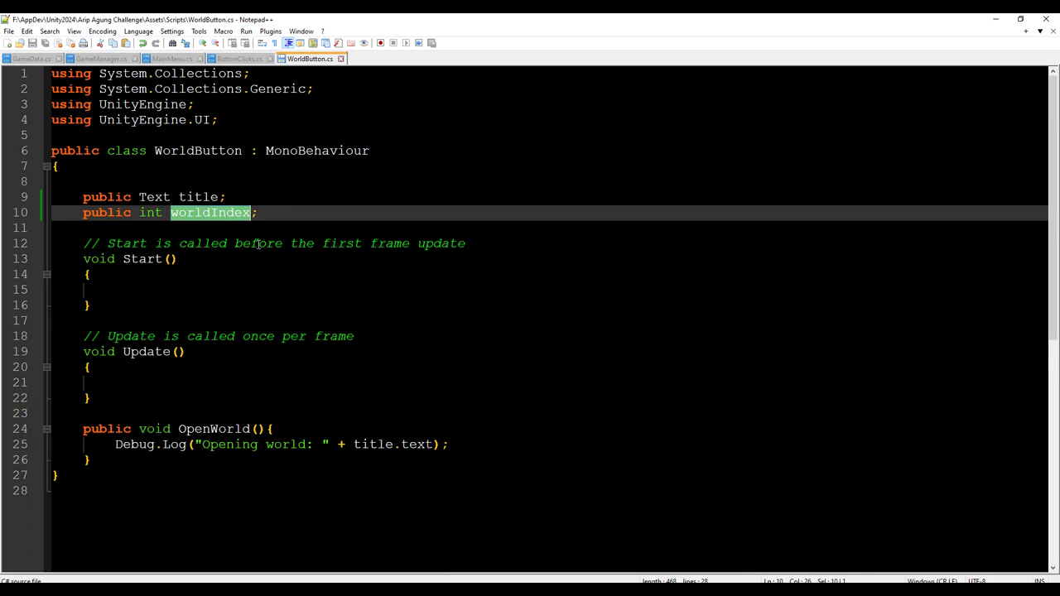
{"action": "left_click", "coordinate": [179, 58]}
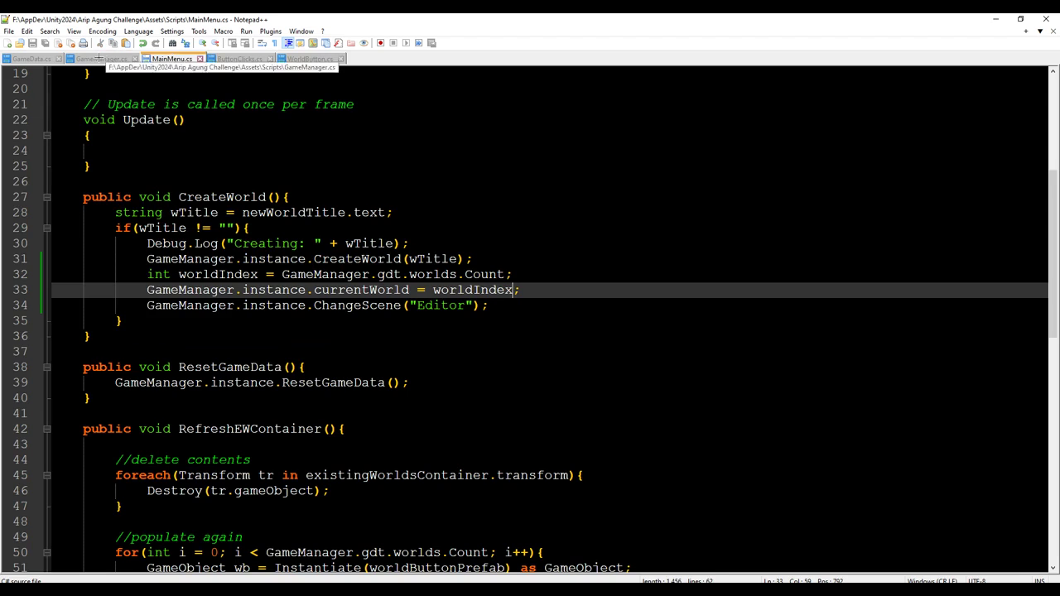
{"action": "left_click", "coordinate": [100, 58]}
{"action": "left_click", "coordinate": [240, 58]}
{"action": "left_click", "coordinate": [171, 58]}
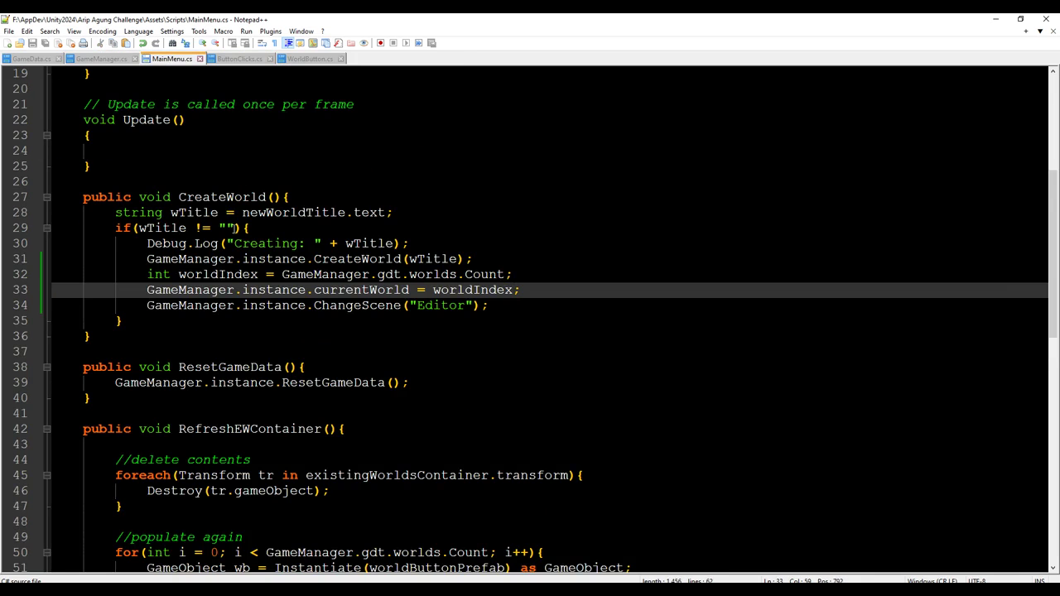
{"action": "scroll", "coordinate": [265, 303], "scroll_direction": "down", "scroll_amount": 2}
Duplicate the button-title line in RefreshEWContainer and change the copy to target worldIndex, then save.
{"action": "scroll", "coordinate": [265, 303], "scroll_direction": "down", "scroll_amount": 3}
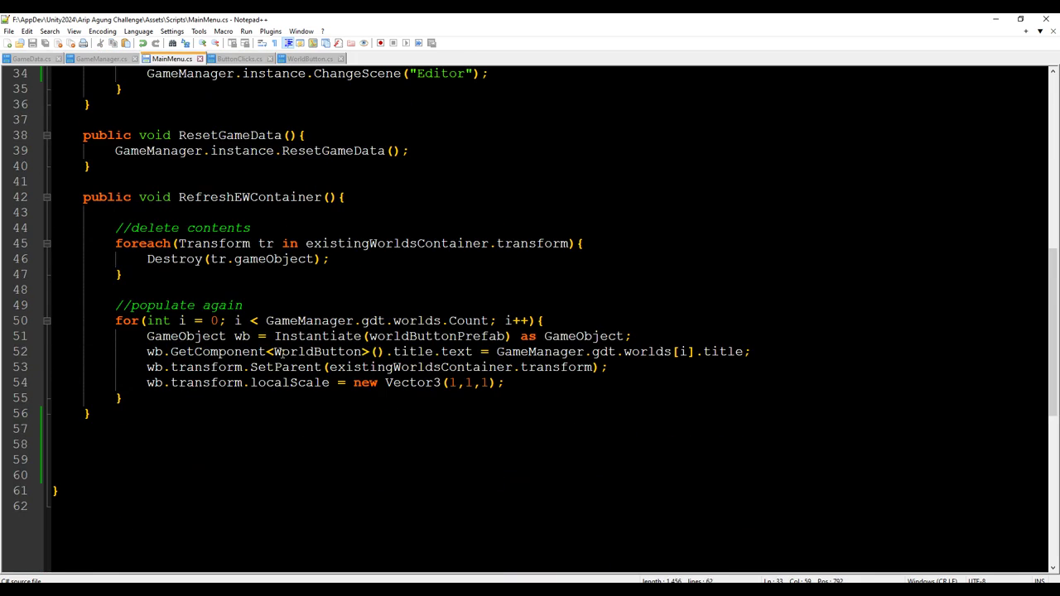
{"action": "left_click", "coordinate": [264, 367]}
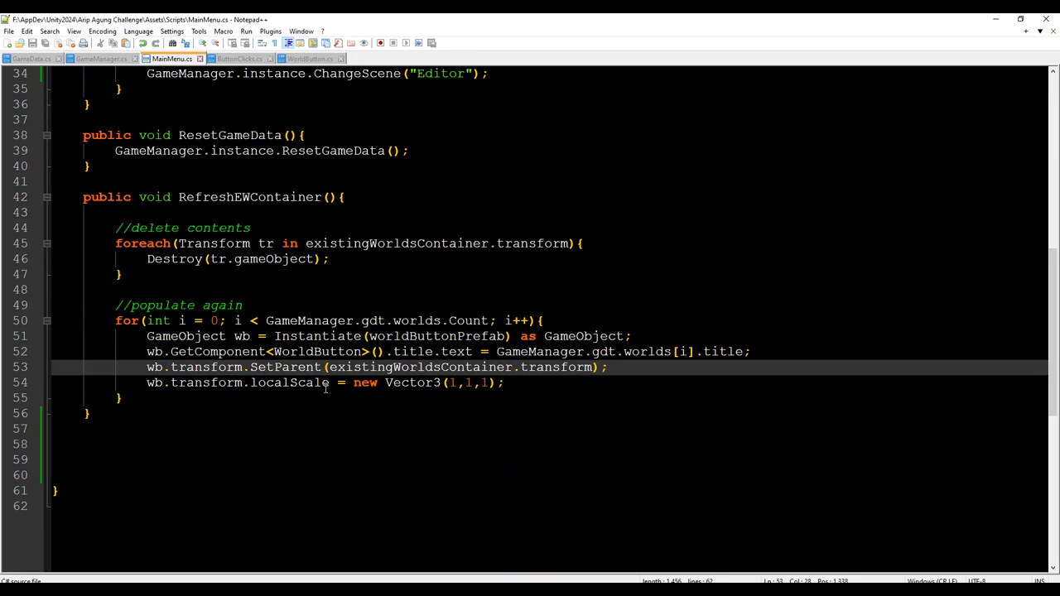
{"action": "left_click", "coordinate": [322, 382]}
{"action": "left_click", "coordinate": [425, 355]}
{"action": "key", "text": "ctrl+d"}
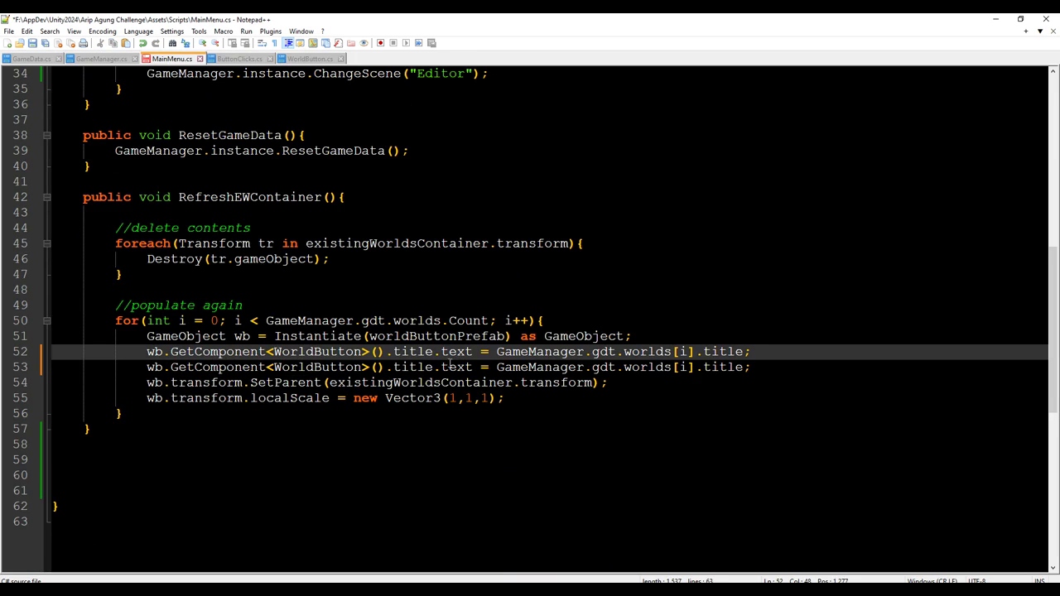
{"action": "double_click", "coordinate": [415, 367]}
{"action": "type", "text": "worldIndex"}
{"action": "left_click_drag", "start_coordinate": [475, 367], "coordinate": [513, 367]}
{"action": "key", "text": "Delete"}
{"action": "left_click", "coordinate": [585, 367]}
{"action": "key", "text": "ctrl+s"}
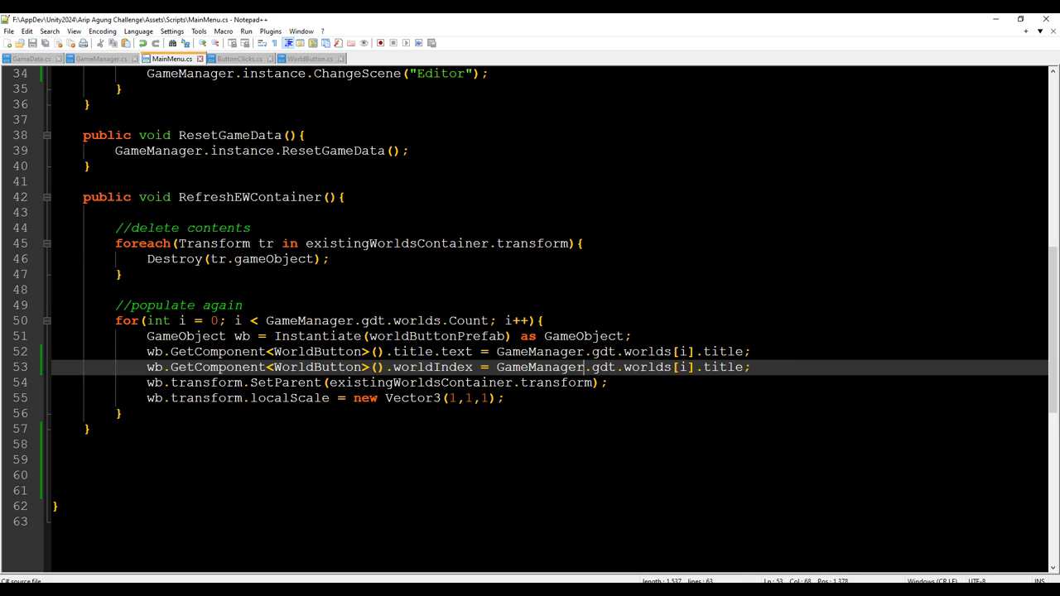
Trim the duplicated line so it assigns worldIndex = [i] from the loop, and save.
{"action": "key", "text": "ctrl+shift+Right"}
{"action": "key", "text": "ctrl+shift+Right"}
{"action": "key", "text": "ctrl+shift+Right"}
{"action": "key", "text": "ctrl+shift+Right"}
{"action": "key", "text": "Delete"}
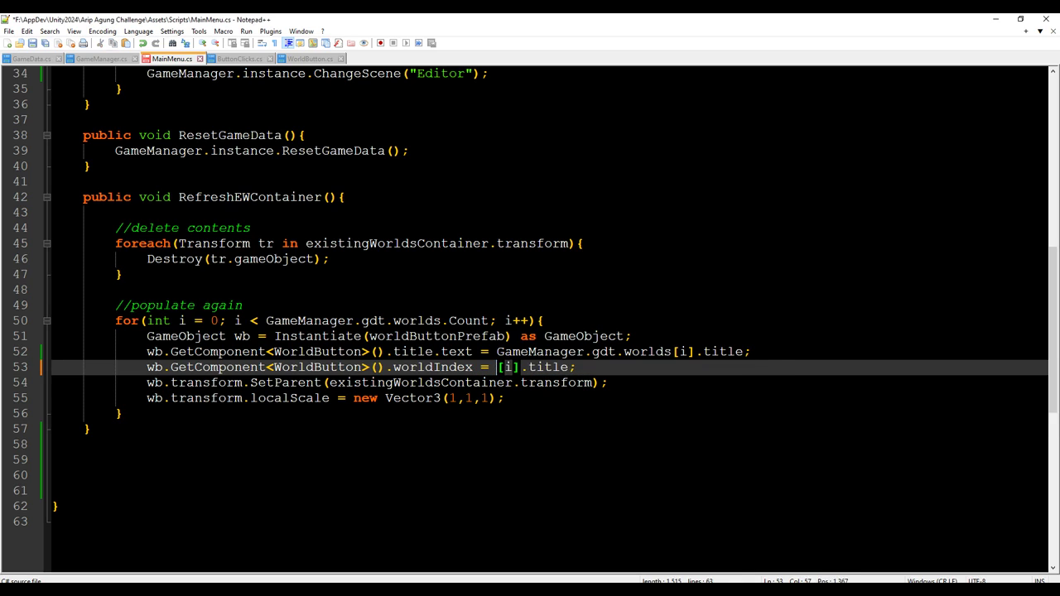
{"action": "key", "text": "ctrl+shift+Right"}
{"action": "key", "text": "ctrl+shift+Right"}
{"action": "key", "text": "Delete"}
{"action": "key", "text": "ctrl+s"}
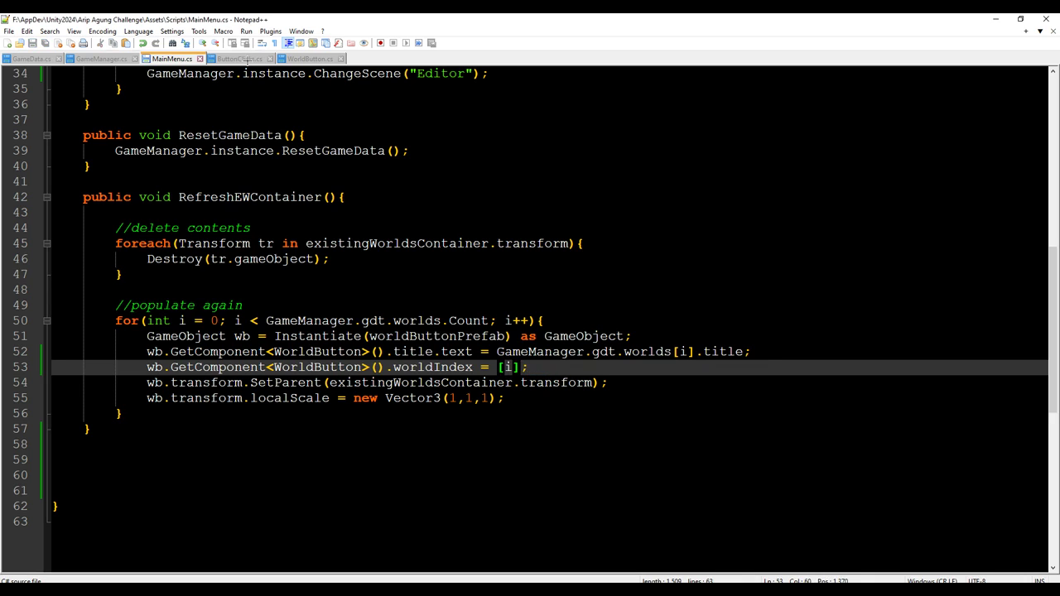
Review the WorldButton.cs and ButtonClicks.cs scripts.
{"action": "left_click", "coordinate": [308, 58]}
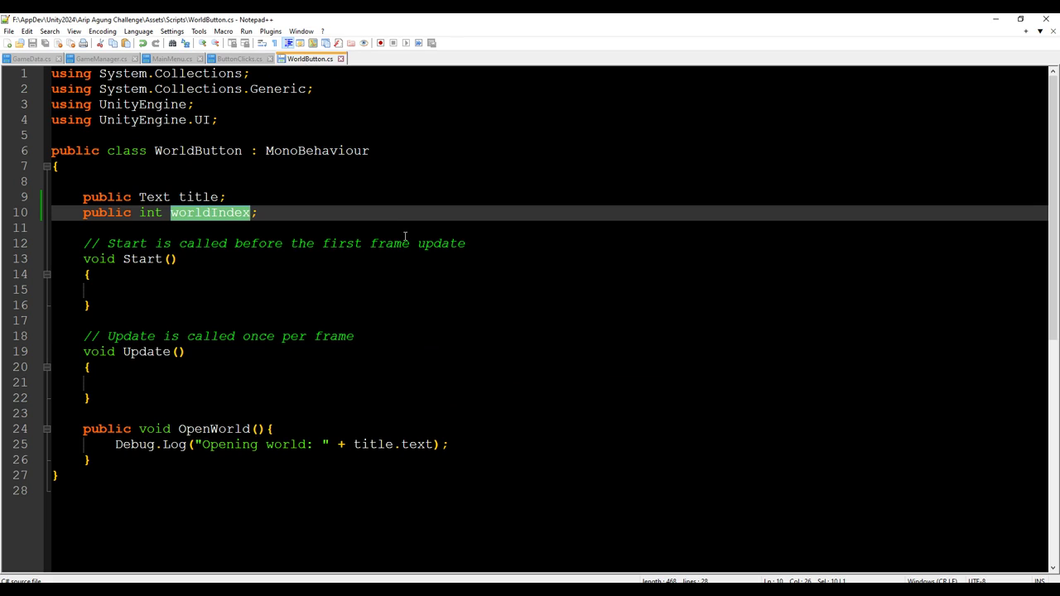
{"action": "left_click", "coordinate": [338, 432]}
{"action": "left_click", "coordinate": [239, 58]}
{"action": "scroll", "coordinate": [213, 120], "scroll_direction": "up", "scroll_amount": 2}
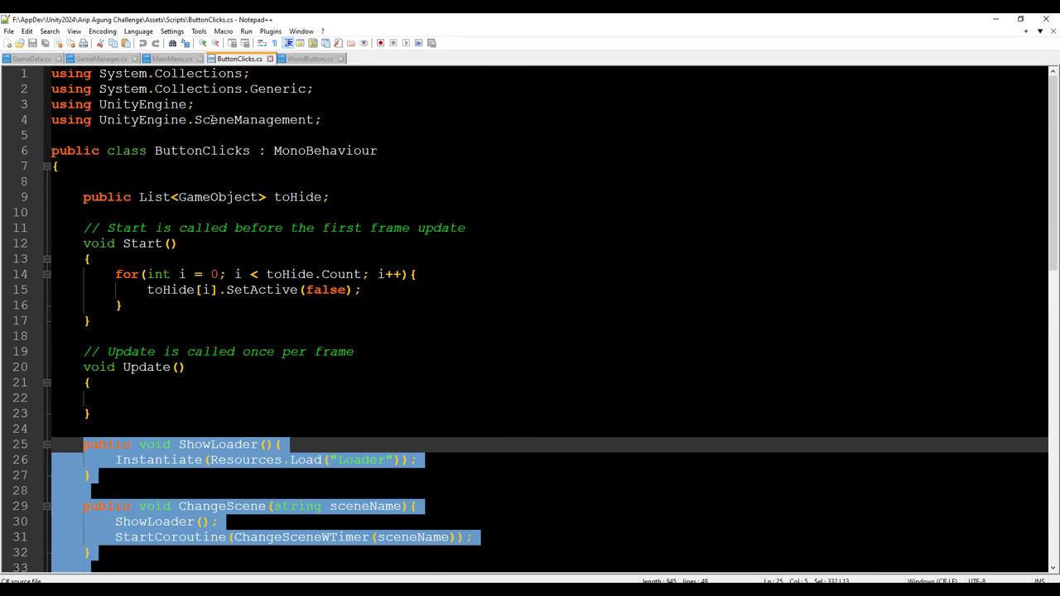
{"action": "left_click", "coordinate": [170, 58]}
{"action": "left_click", "coordinate": [237, 59]}
{"action": "scroll", "coordinate": [300, 296], "scroll_direction": "down", "scroll_amount": 5}
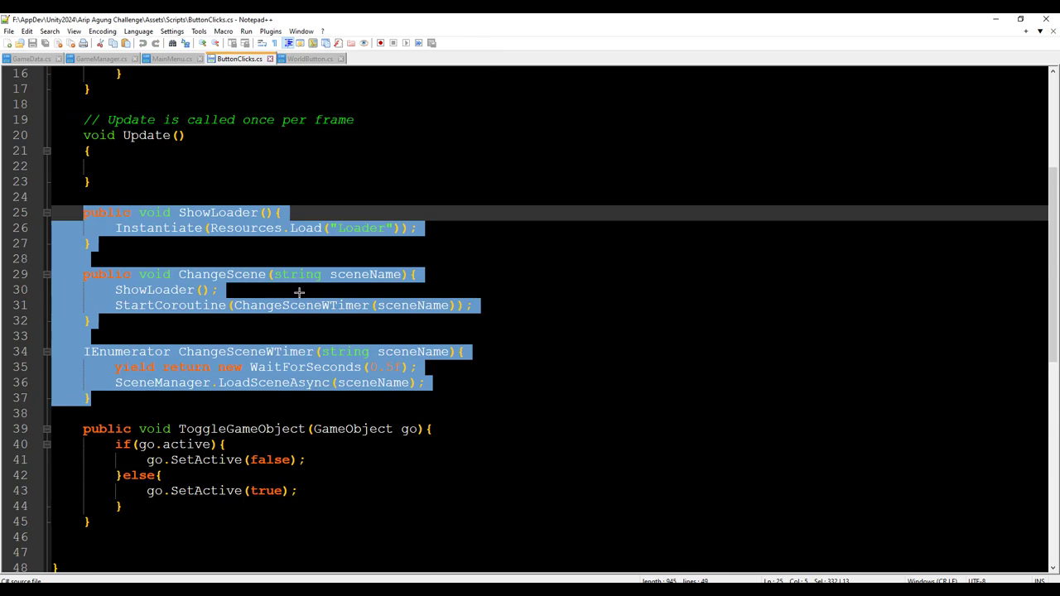
{"action": "scroll", "coordinate": [299, 291], "scroll_direction": "up", "scroll_amount": 1}
{"action": "scroll", "coordinate": [299, 292], "scroll_direction": "up", "scroll_amount": 1}
{"action": "scroll", "coordinate": [299, 292], "scroll_direction": "up", "scroll_amount": 1}
{"action": "scroll", "coordinate": [299, 290], "scroll_direction": "up", "scroll_amount": 2}
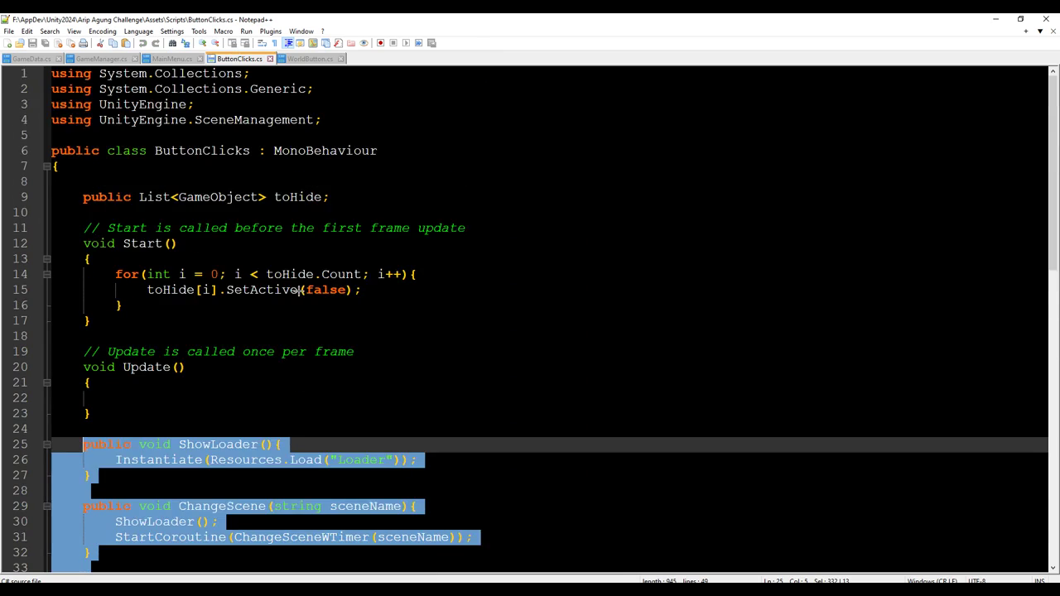
{"action": "scroll", "coordinate": [299, 290], "scroll_direction": "down", "scroll_amount": 4}
{"action": "scroll", "coordinate": [299, 290], "scroll_direction": "down", "scroll_amount": 1}
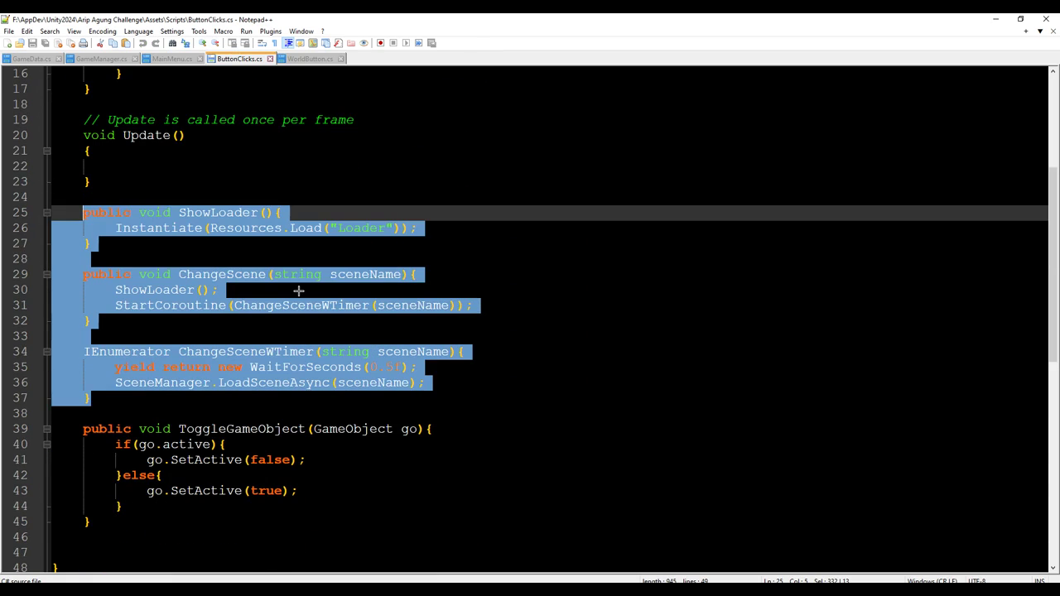
{"action": "scroll", "coordinate": [299, 291], "scroll_direction": "up", "scroll_amount": 3}
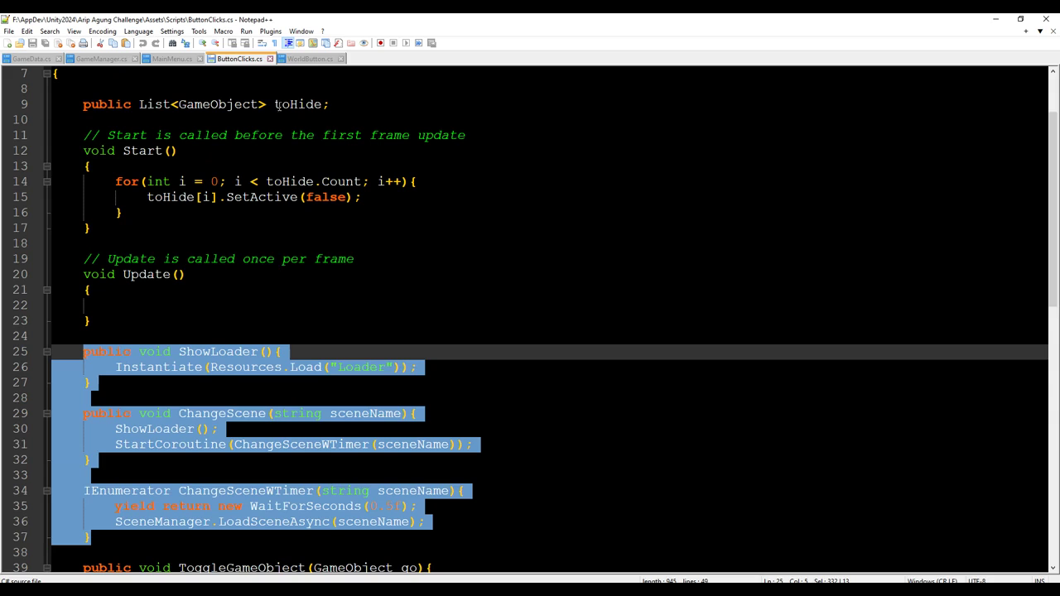
Copy the currentWorld and ChangeScene lines from MainMenu's CreateWorld.
{"action": "key", "text": "ctrl+Tab"}
{"action": "left_click", "coordinate": [172, 58]}
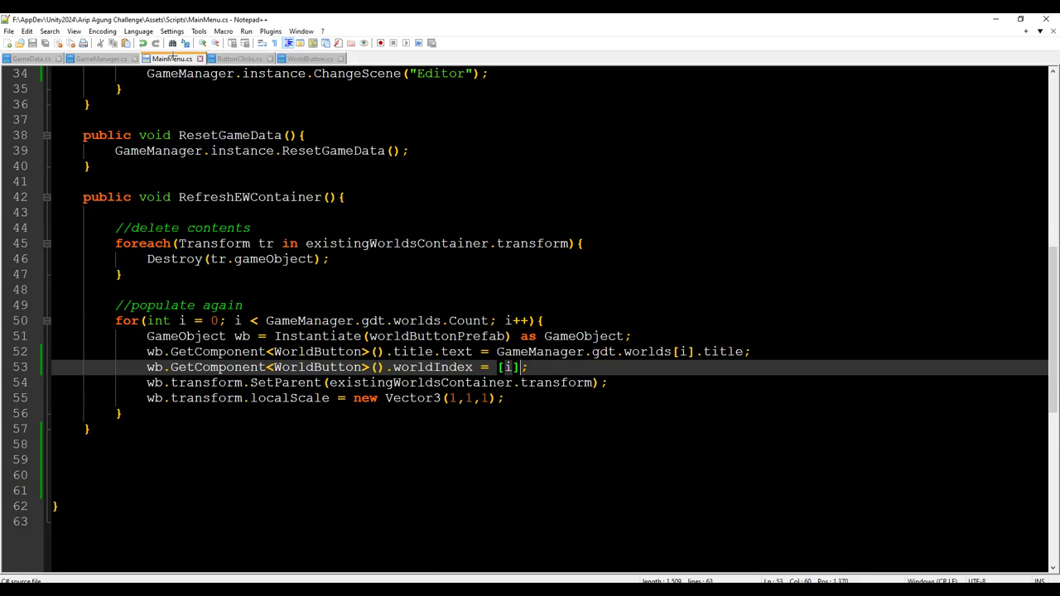
{"action": "scroll", "coordinate": [261, 337], "scroll_direction": "up", "scroll_amount": 11}
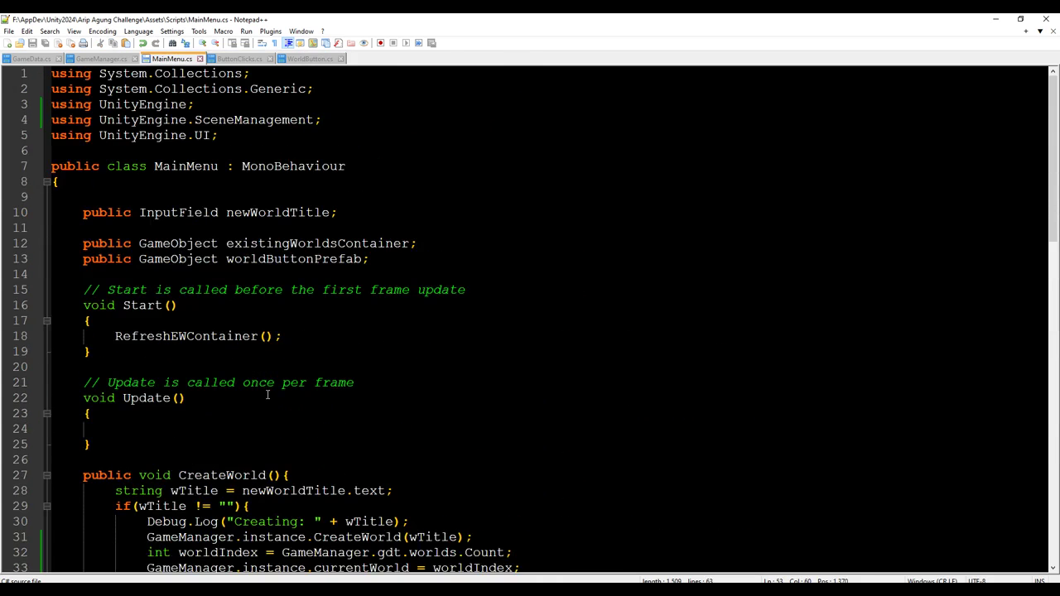
{"action": "scroll", "coordinate": [264, 395], "scroll_direction": "down", "scroll_amount": 3}
{"action": "left_click_drag", "start_coordinate": [146, 429], "coordinate": [497, 445]}
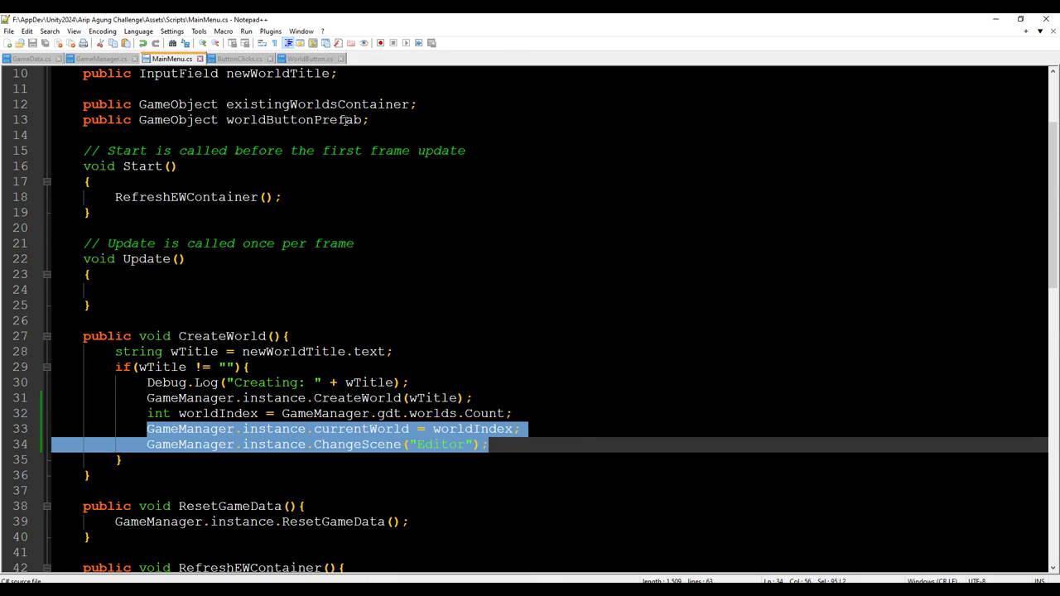
{"action": "left_click", "coordinate": [311, 58]}
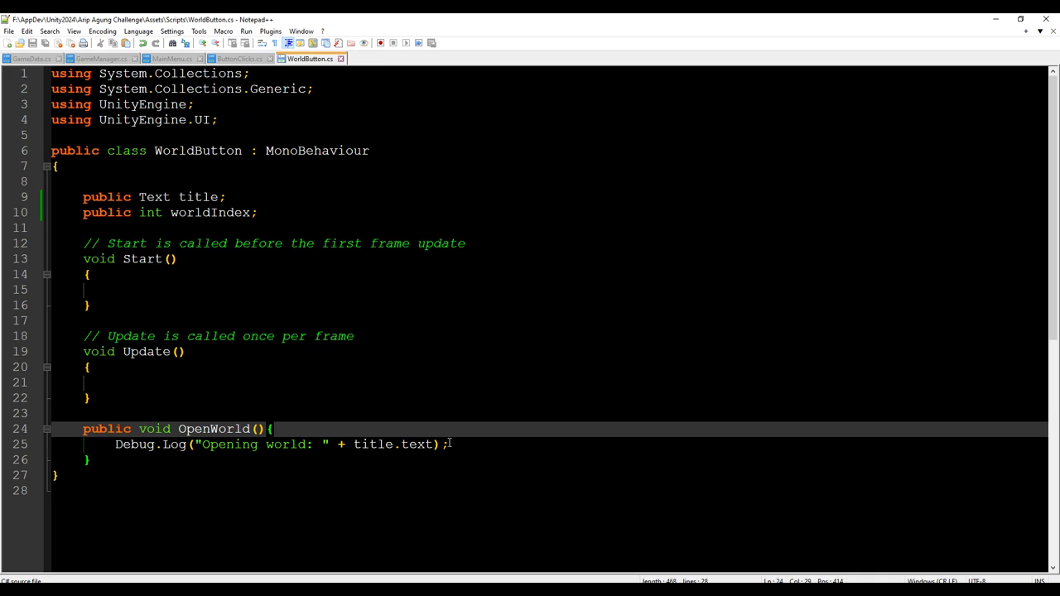
Paste the currentWorld and ChangeScene lines into OpenWorld after the Debug.Log and fix indentation.
{"action": "left_click", "coordinate": [475, 439]}
{"action": "key", "text": "Return"}
{"action": "type", "text": "GameManager.instance.currentWorld = worldIndex; \t\t\tGameManager.instance.ChangeScene(\"Editor\");"}
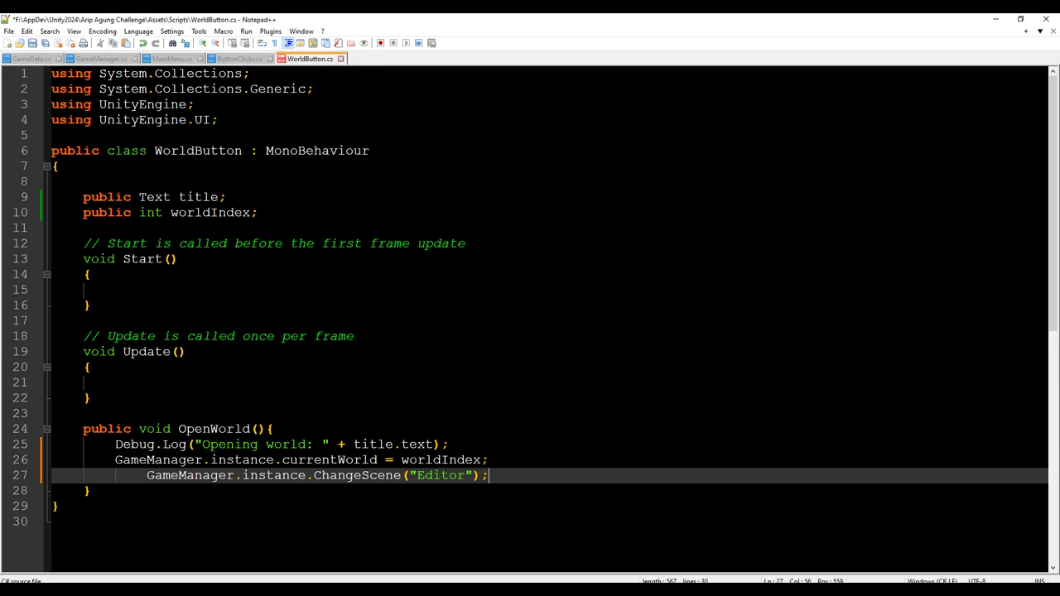
{"action": "double_click", "coordinate": [142, 475]}
{"action": "key", "text": "BackSpace"}
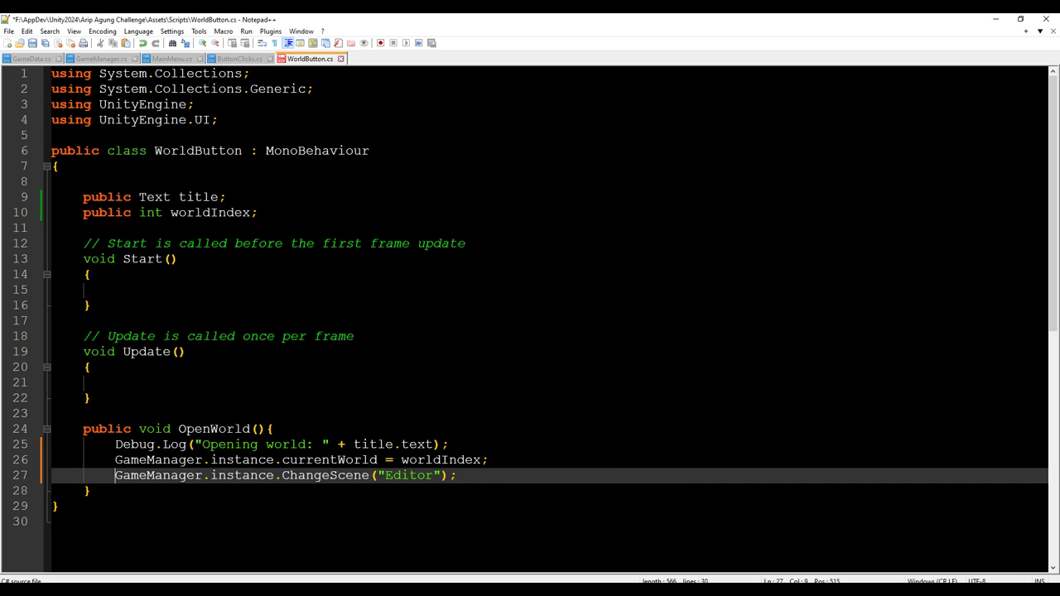
Confirm worldIndex matches the field declared on line 10 and save WorldButton.cs.
{"action": "double_click", "coordinate": [411, 463]}
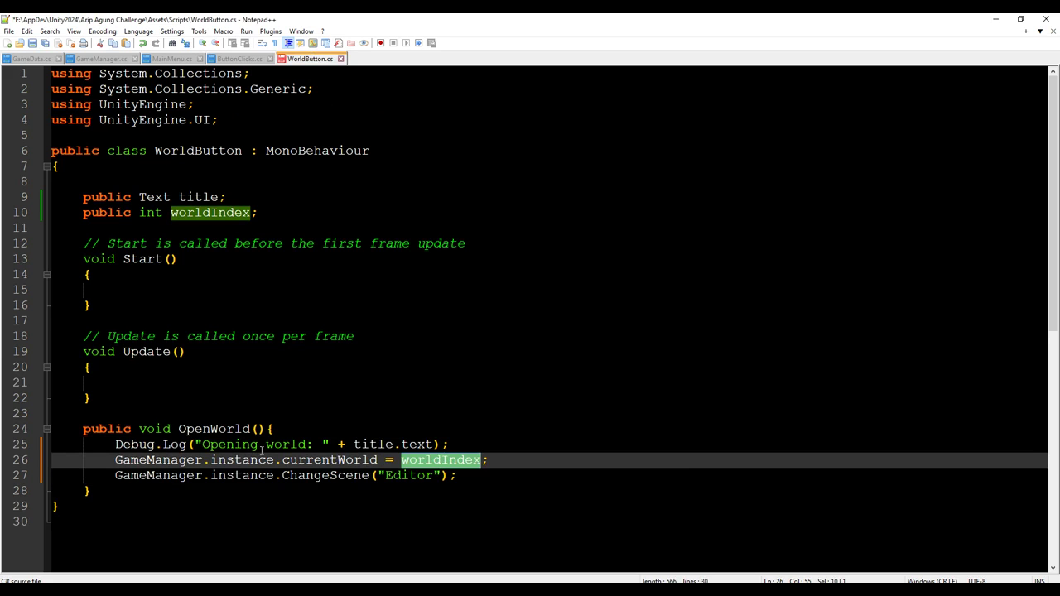
{"action": "double_click", "coordinate": [199, 213]}
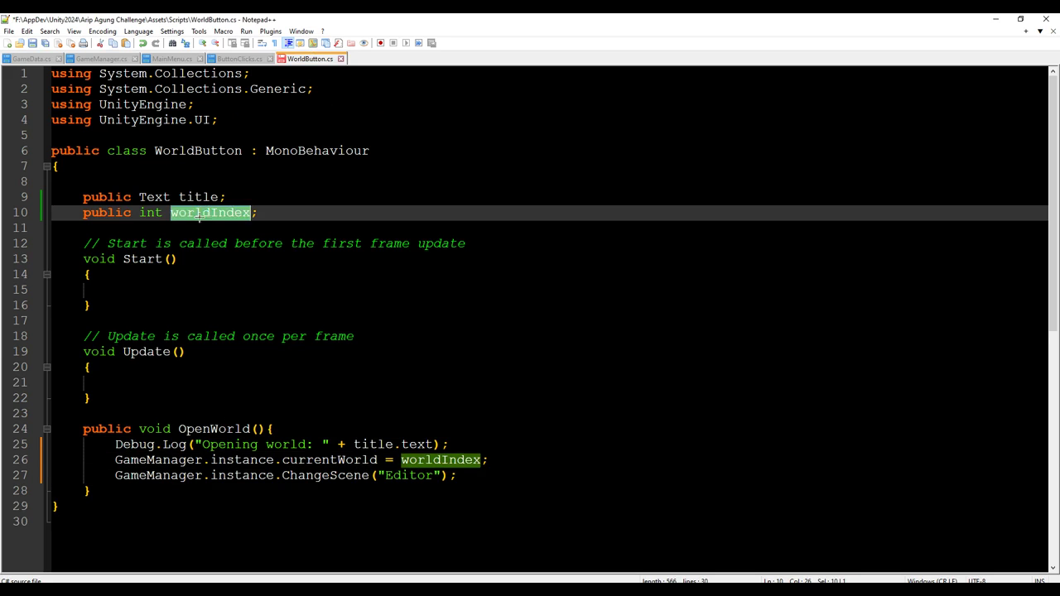
{"action": "double_click", "coordinate": [442, 461]}
{"action": "left_click", "coordinate": [481, 460]}
{"action": "left_click", "coordinate": [458, 475]}
{"action": "key", "text": "ctrl+s"}
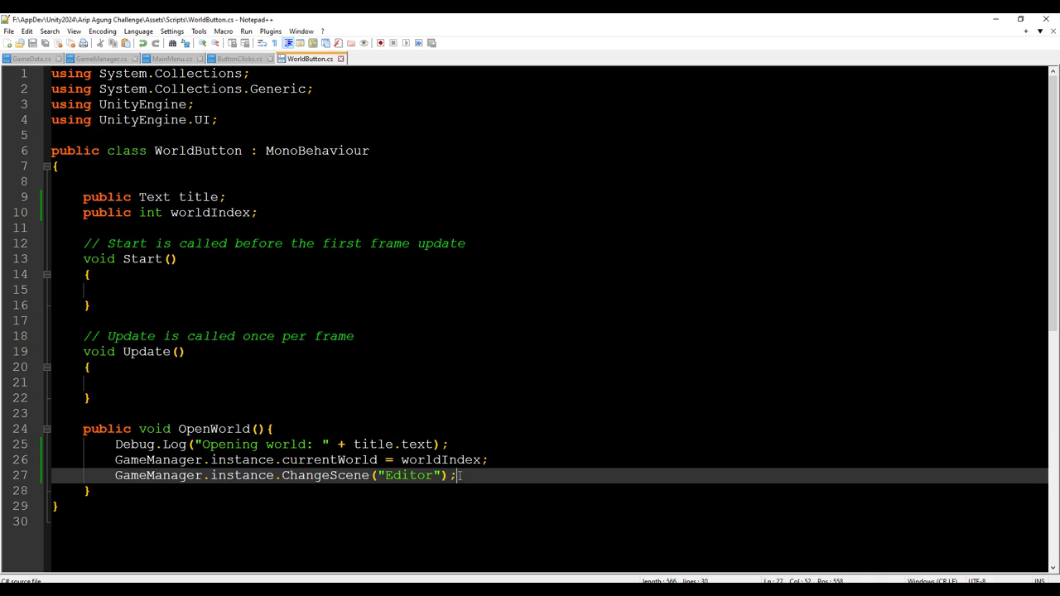
{"action": "left_click", "coordinate": [536, 510]}
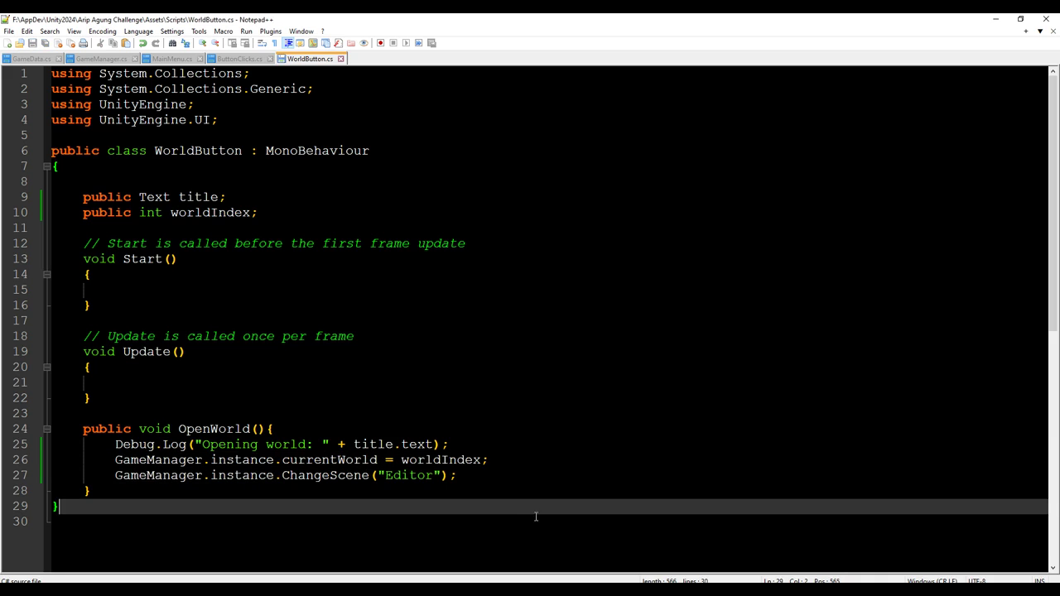
{"action": "left_click", "coordinate": [650, 446]}
Open the invalid-expression compile error from Unity's Console in the code editor.
{"action": "key", "text": "alt+Tab"}
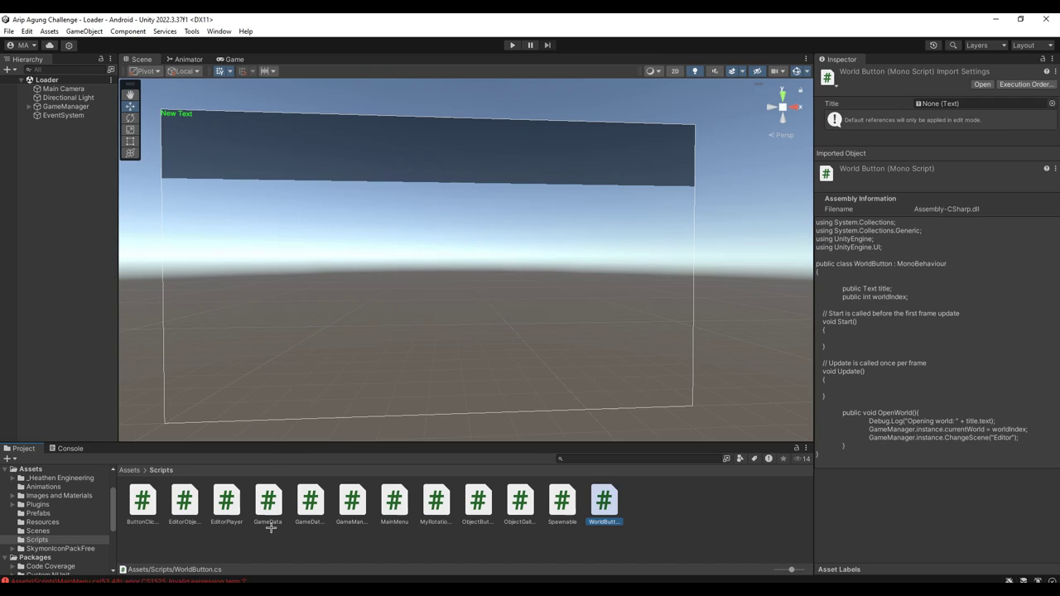
{"action": "left_click", "coordinate": [261, 581]}
{"action": "left_click", "coordinate": [241, 495]}
{"action": "double_click", "coordinate": [238, 512]}
Trace the worldIndex usages in MainMenu.cs down to line 53.
{"action": "left_click", "coordinate": [443, 447]}
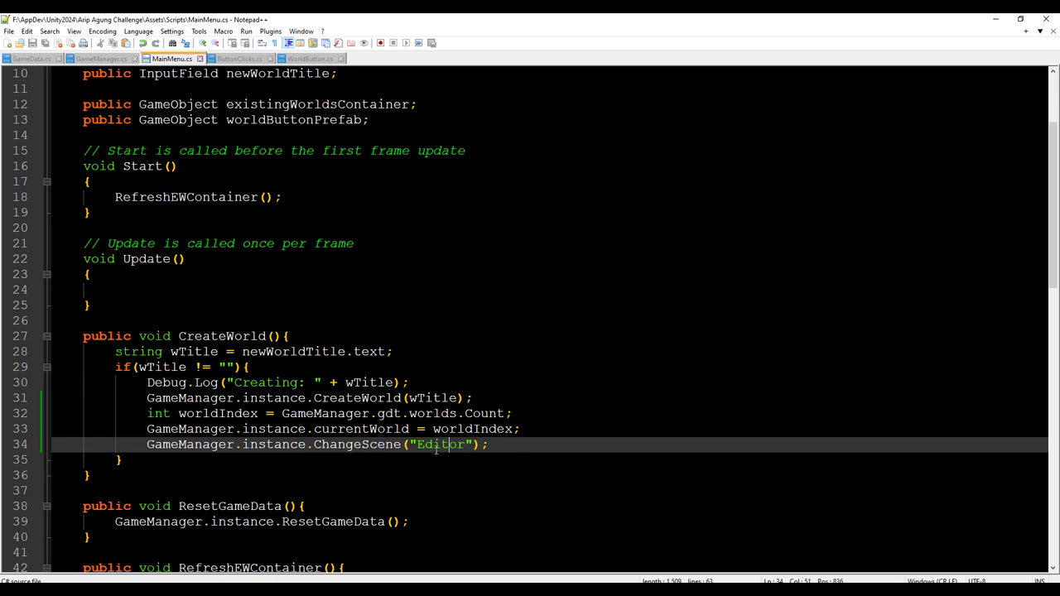
{"action": "left_click", "coordinate": [275, 431]}
{"action": "left_click", "coordinate": [491, 413]}
{"action": "left_click", "coordinate": [494, 431]}
{"action": "left_click", "coordinate": [436, 445]}
{"action": "double_click", "coordinate": [481, 429]}
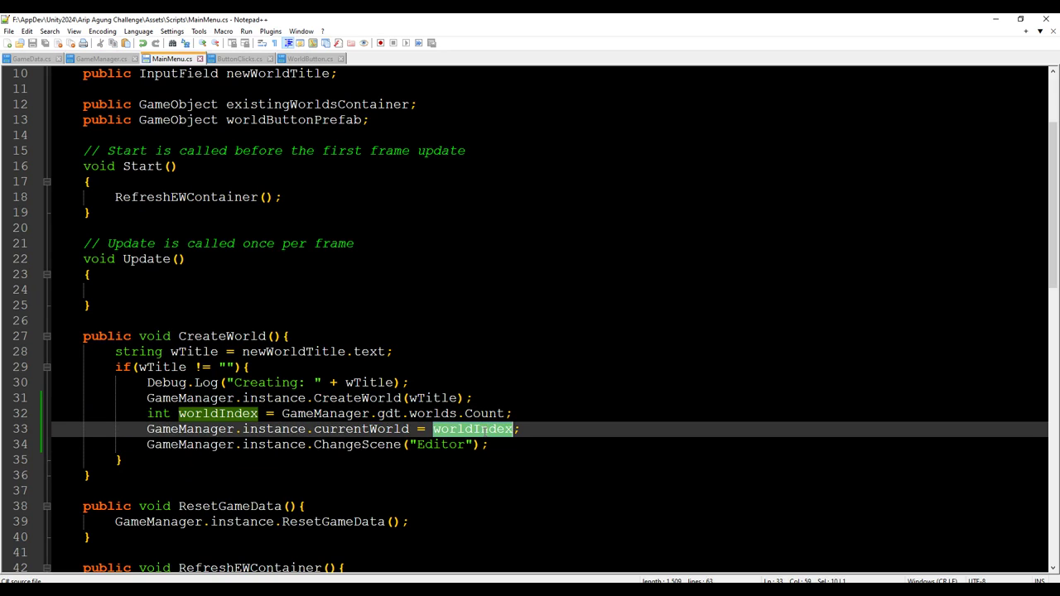
{"action": "scroll", "coordinate": [448, 464], "scroll_direction": "down", "scroll_amount": 3}
{"action": "scroll", "coordinate": [477, 439], "scroll_direction": "down", "scroll_amount": 4}
{"action": "scroll", "coordinate": [504, 416], "scroll_direction": "down", "scroll_amount": 1}
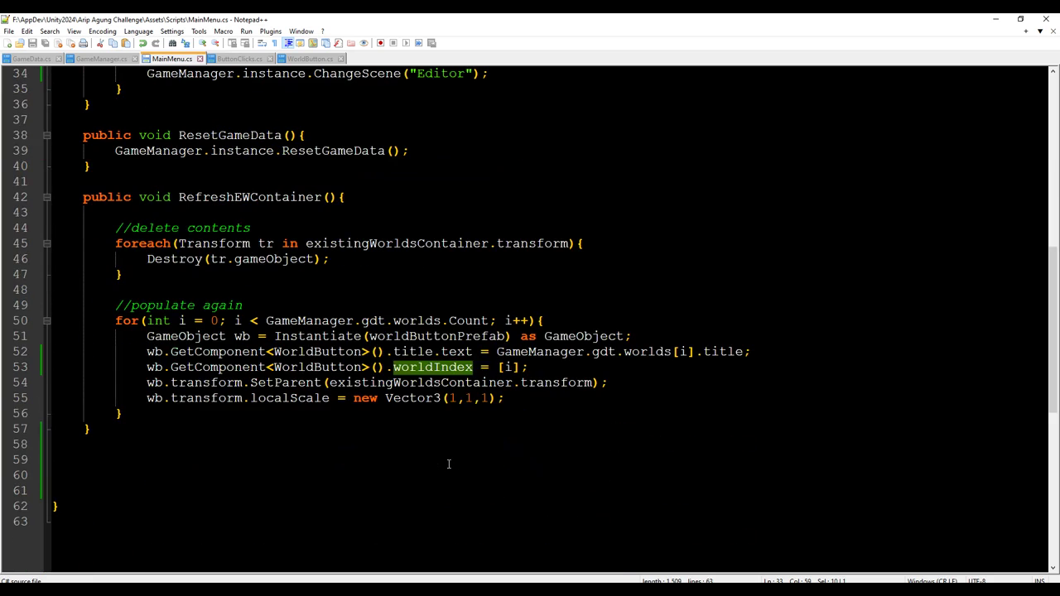
Change worldIndex = [i] to plain i on line 53, save, and return to Unity.
{"action": "left_click", "coordinate": [514, 367]}
{"action": "double_click", "coordinate": [514, 367]}
{"action": "key", "text": "Right"}
{"action": "key", "text": "Delete"}
{"action": "key", "text": "Left"}
{"action": "key", "text": "BackSpace"}
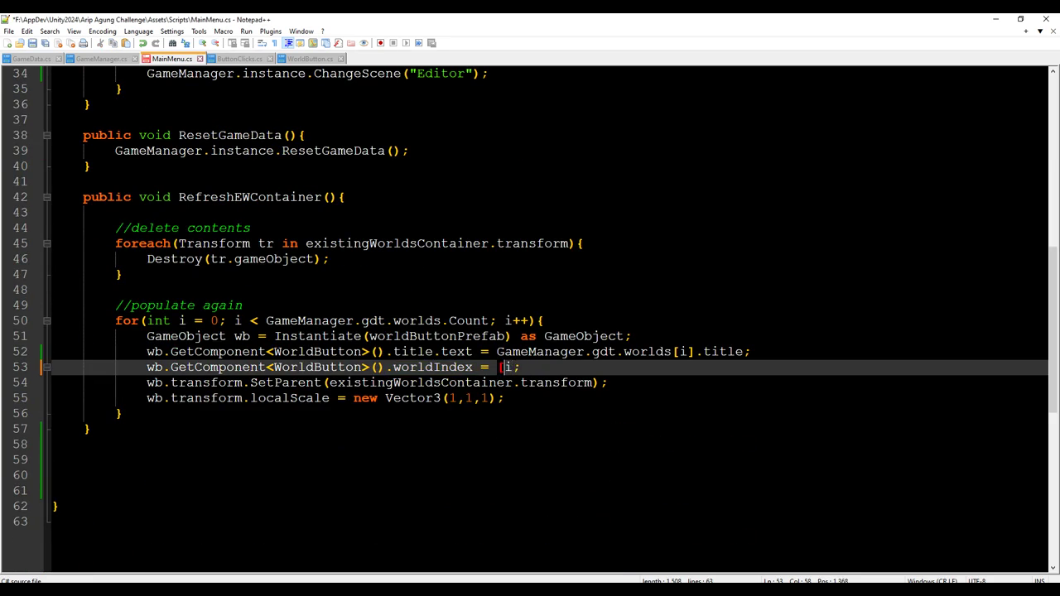
{"action": "key", "text": "ctrl+s"}
{"action": "key", "text": "alt+Tab"}
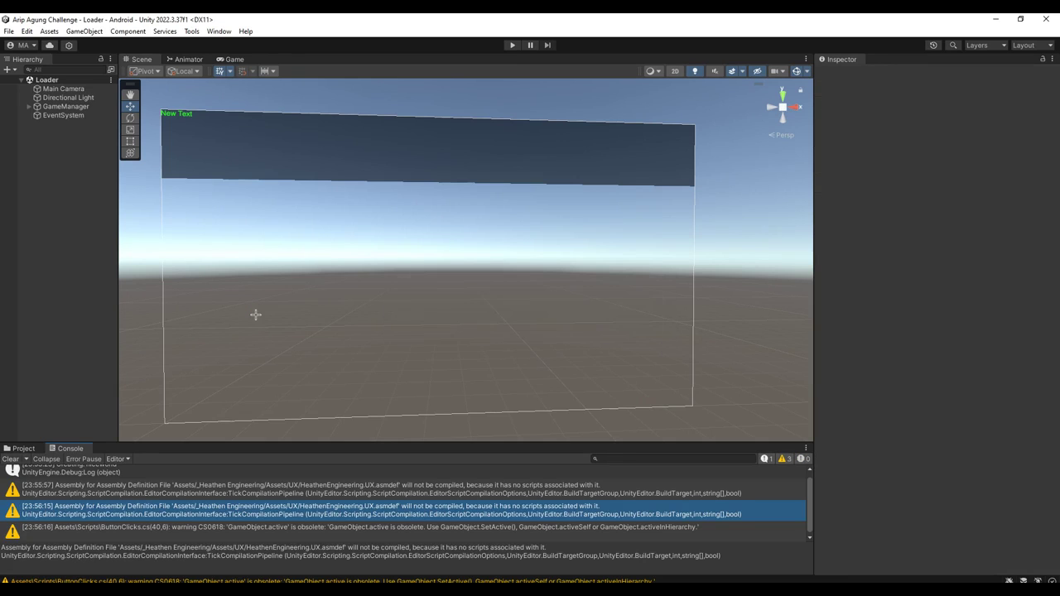
Enter Play mode and open niceworld from the Existing Worlds list.
{"action": "left_click", "coordinate": [512, 45]}
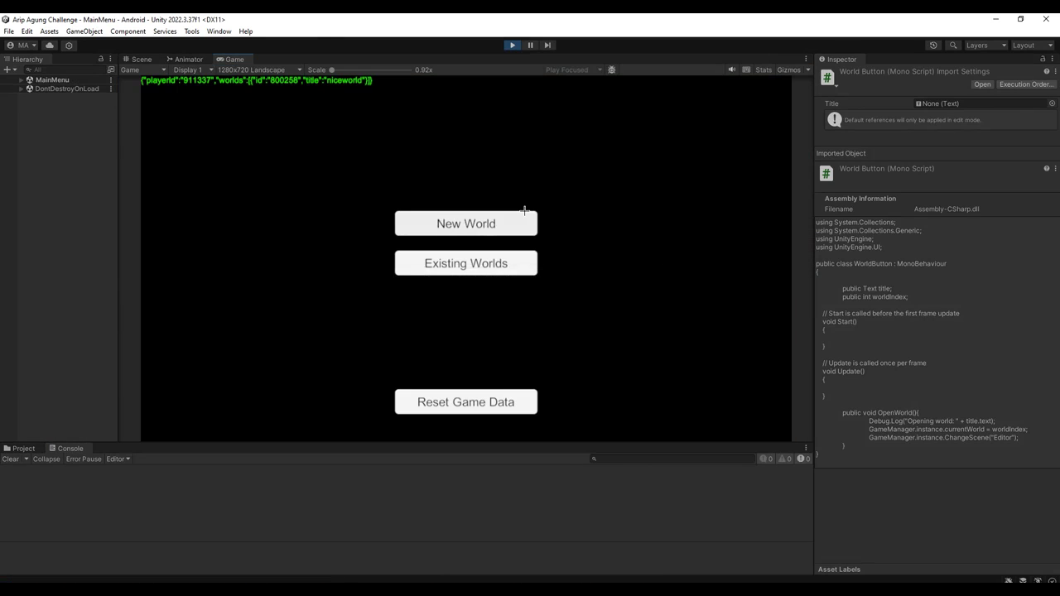
{"action": "left_click", "coordinate": [477, 264]}
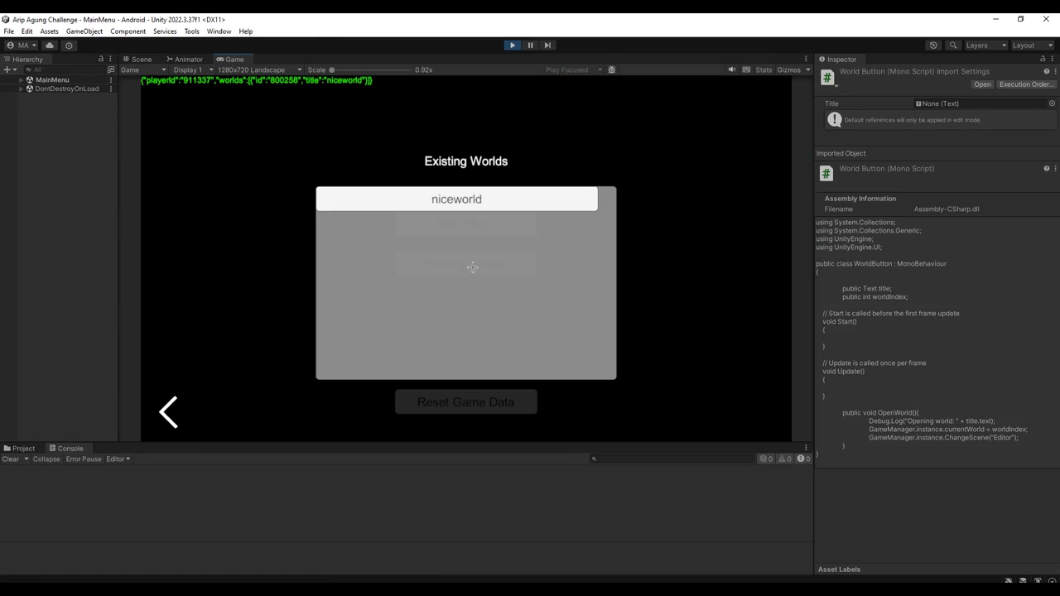
{"action": "left_click", "coordinate": [484, 201]}
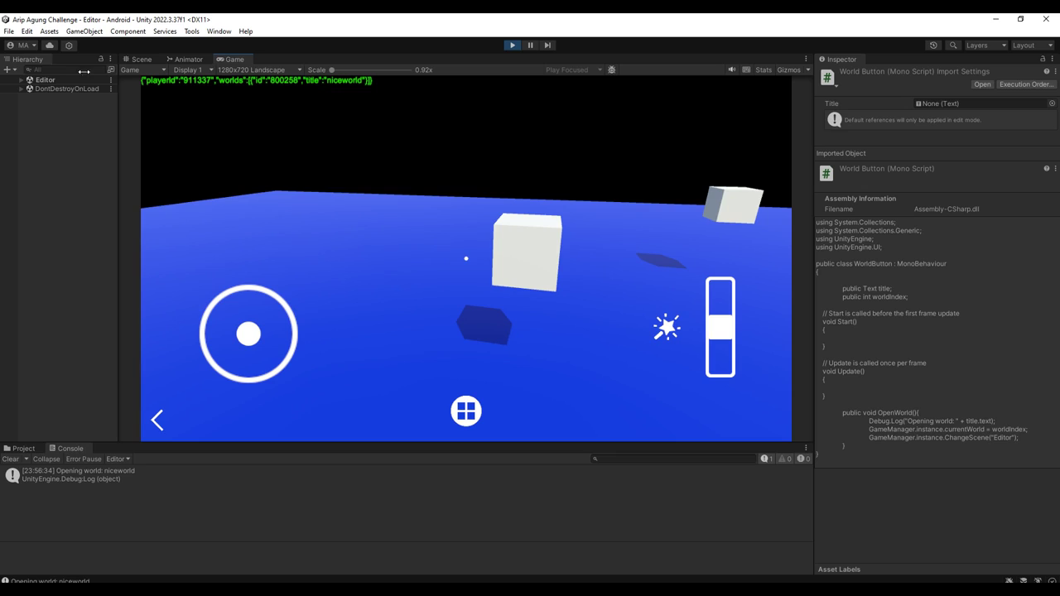
Inspect GameManager under DontDestroyOnLoad, then leave the world and start a new one.
{"action": "left_click", "coordinate": [20, 80]}
{"action": "left_click", "coordinate": [21, 159]}
{"action": "left_click", "coordinate": [64, 169]}
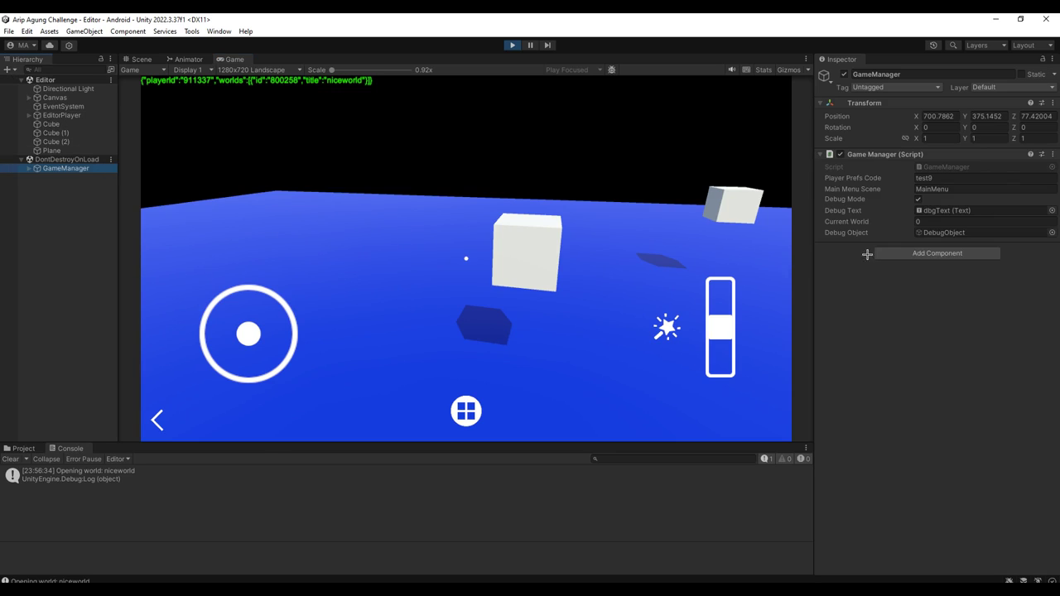
{"action": "key", "text": "Escape"}
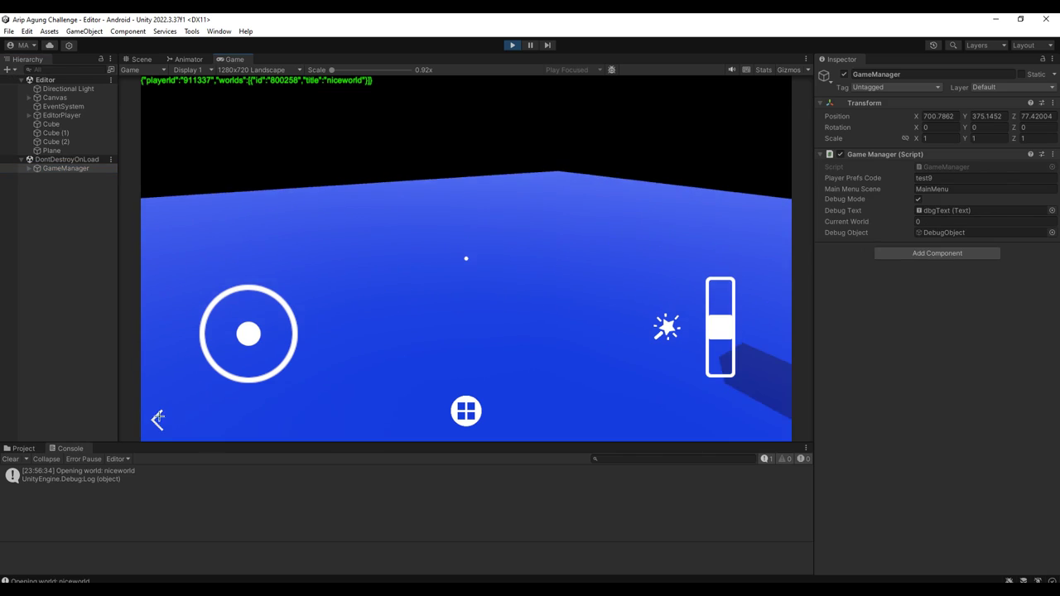
{"action": "left_click", "coordinate": [481, 230]}
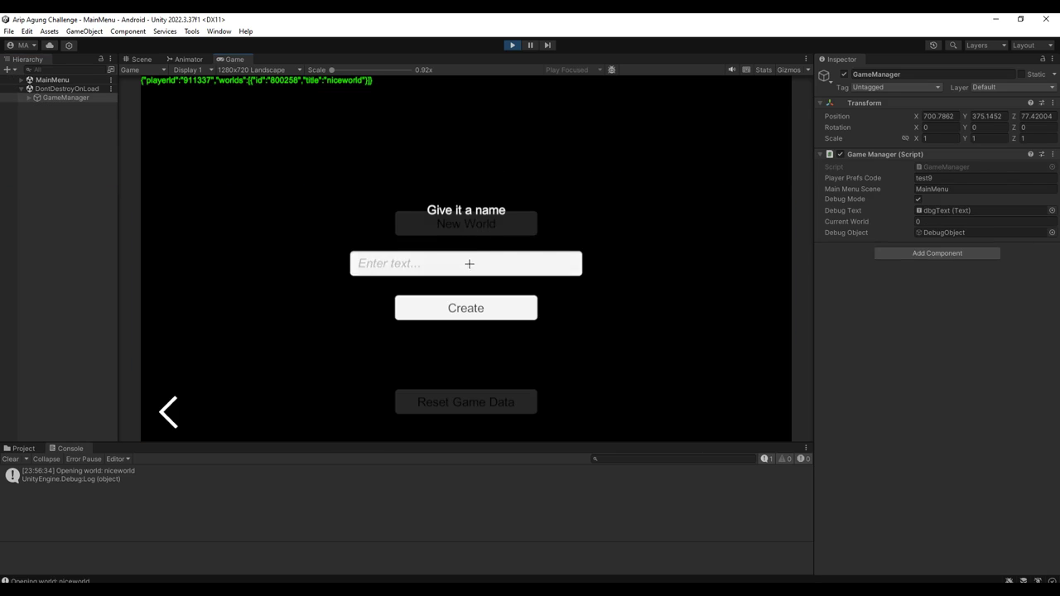
Create a world named 'index2', look around it, and return to the main menu.
{"action": "type", "text": "index2"}
{"action": "left_click", "coordinate": [480, 306]}
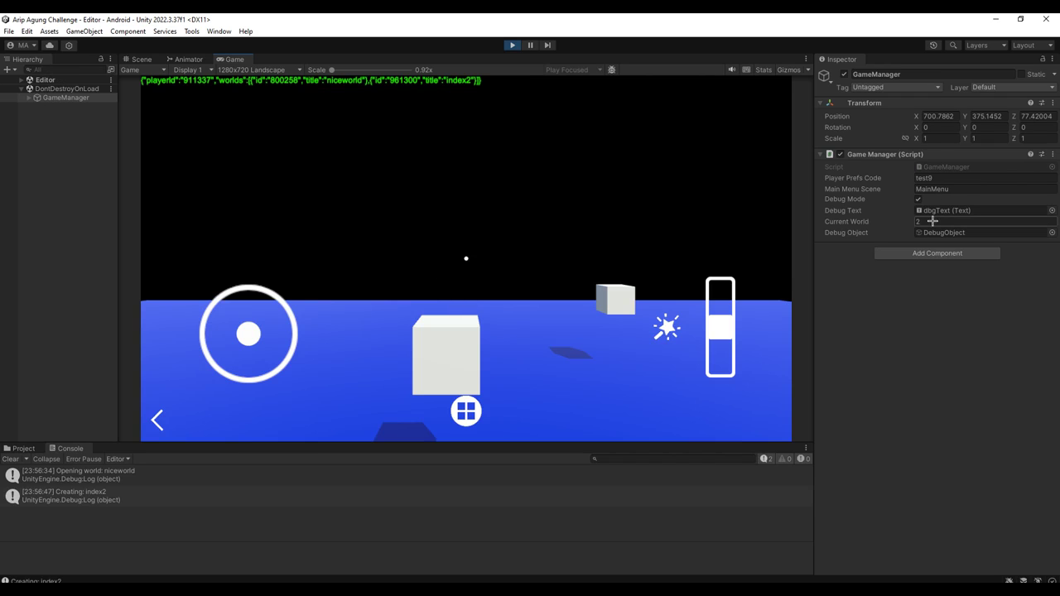
{"action": "mouse_move", "coordinate": [539, 254]}
{"action": "left_mouse_down"}
{"action": "mouse_move", "coordinate": [582, 257]}
{"action": "mouse_move", "coordinate": [582, 275]}
{"action": "left_mouse_up"}
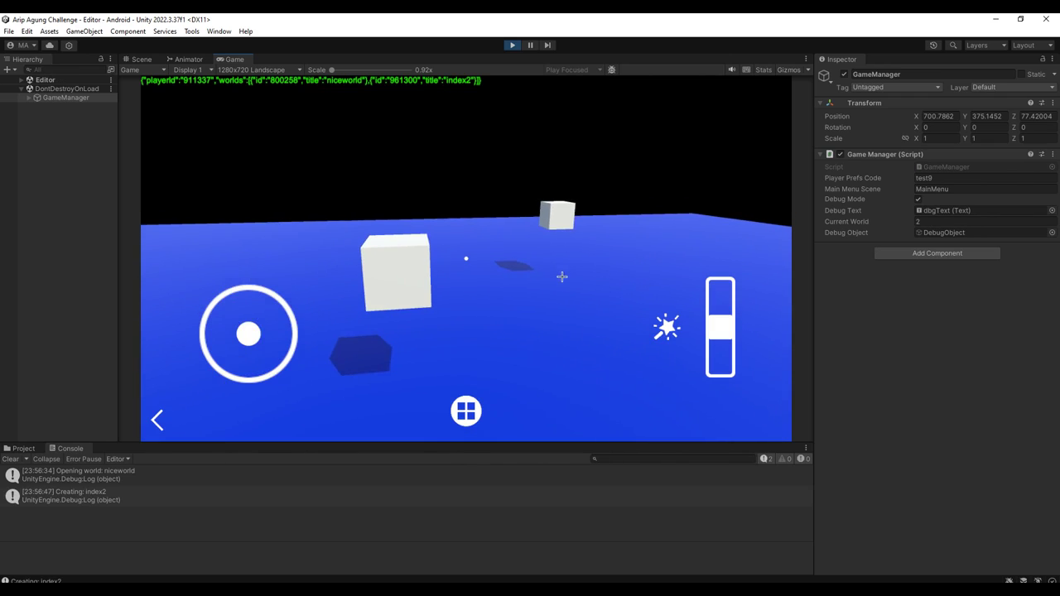
{"action": "left_click_drag", "start_coordinate": [518, 295], "coordinate": [531, 291]}
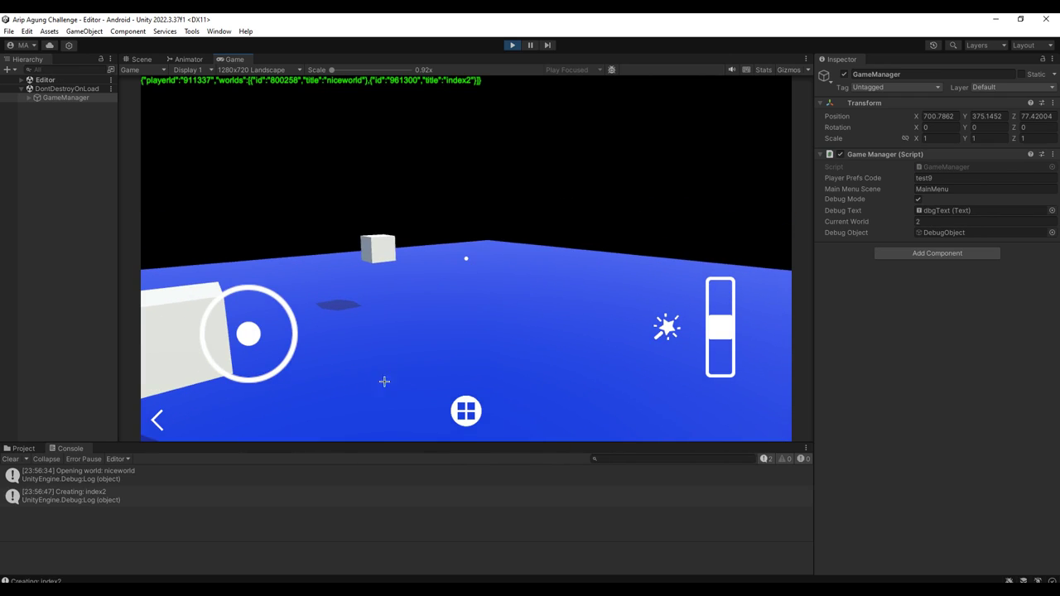
{"action": "mouse_move", "coordinate": [237, 332]}
{"action": "left_mouse_down"}
{"action": "mouse_move", "coordinate": [310, 238]}
{"action": "mouse_move", "coordinate": [390, 289]}
{"action": "left_mouse_up"}
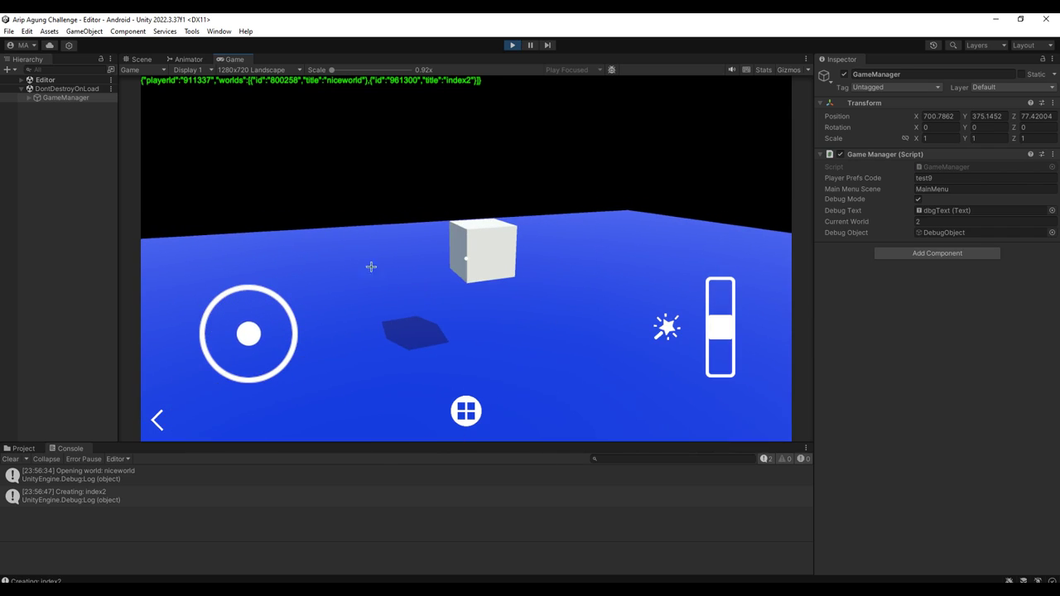
{"action": "left_click", "coordinate": [153, 423]}
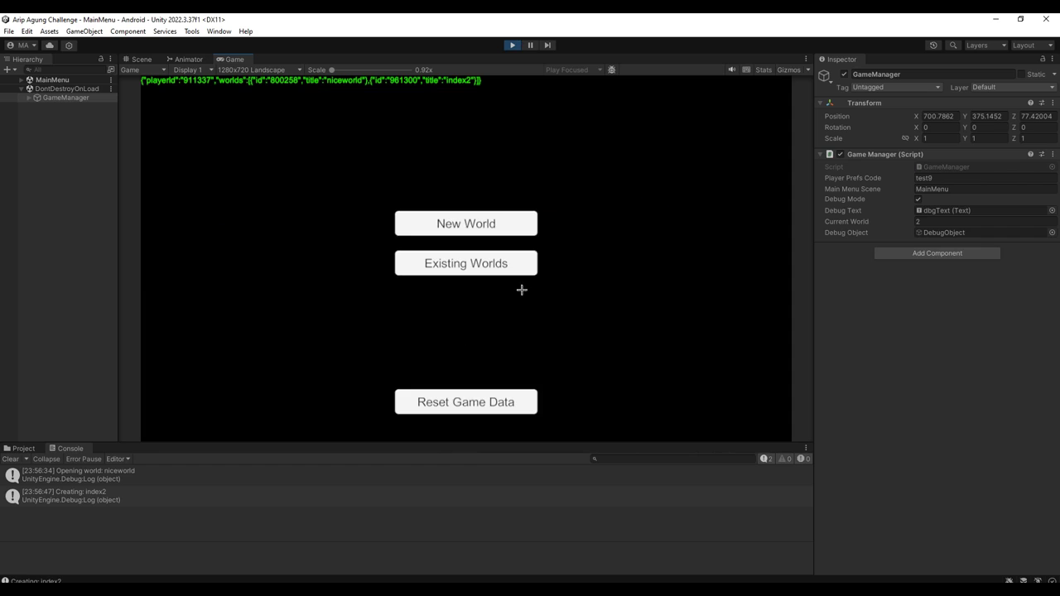
Reopen index2 from the Existing Worlds list, then go back to the menu.
{"action": "left_click", "coordinate": [500, 223]}
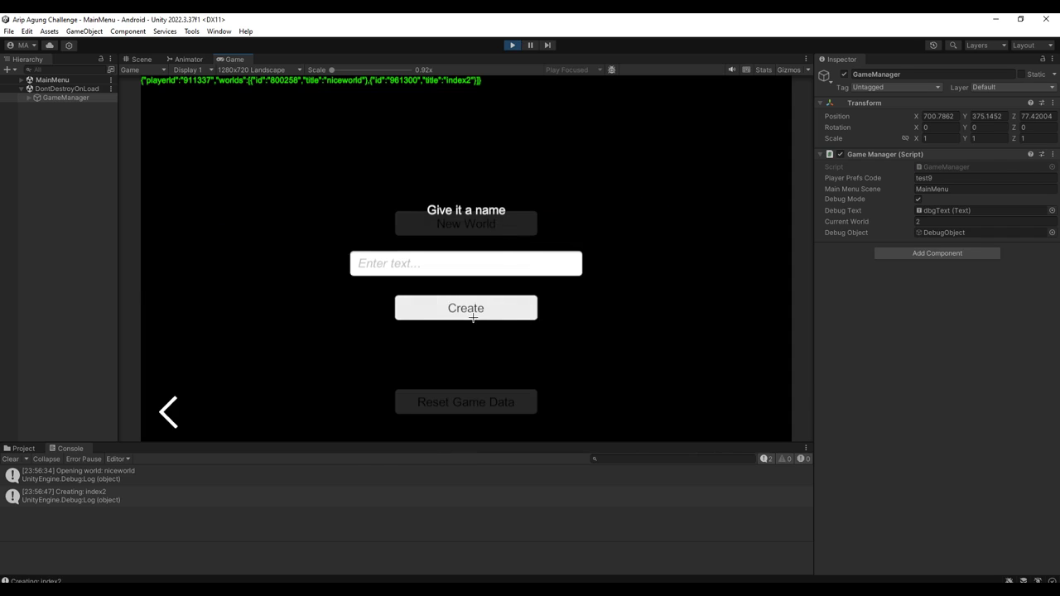
{"action": "left_click", "coordinate": [168, 412]}
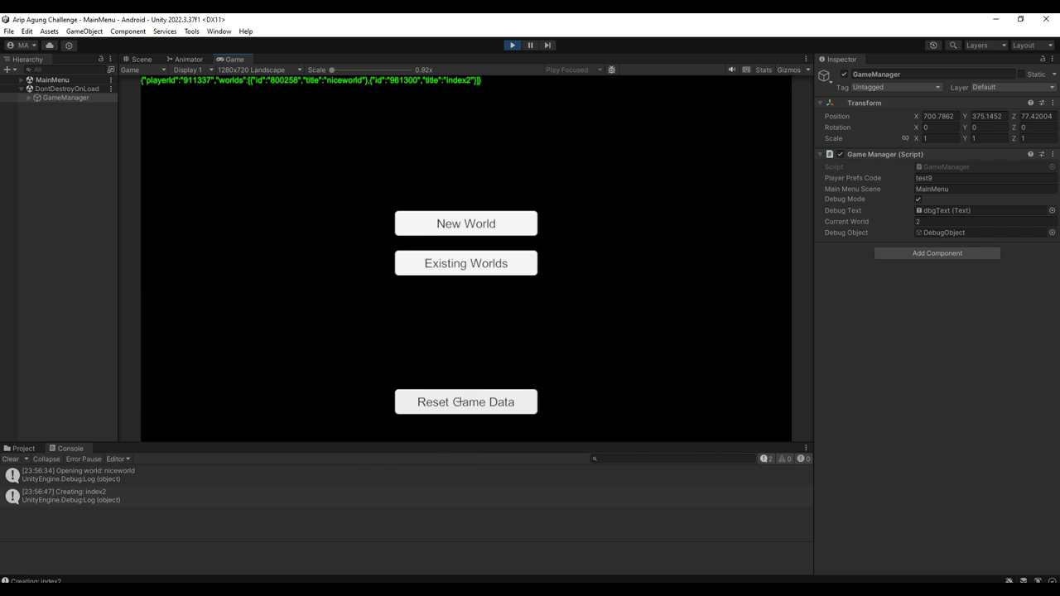
{"action": "left_click", "coordinate": [467, 273]}
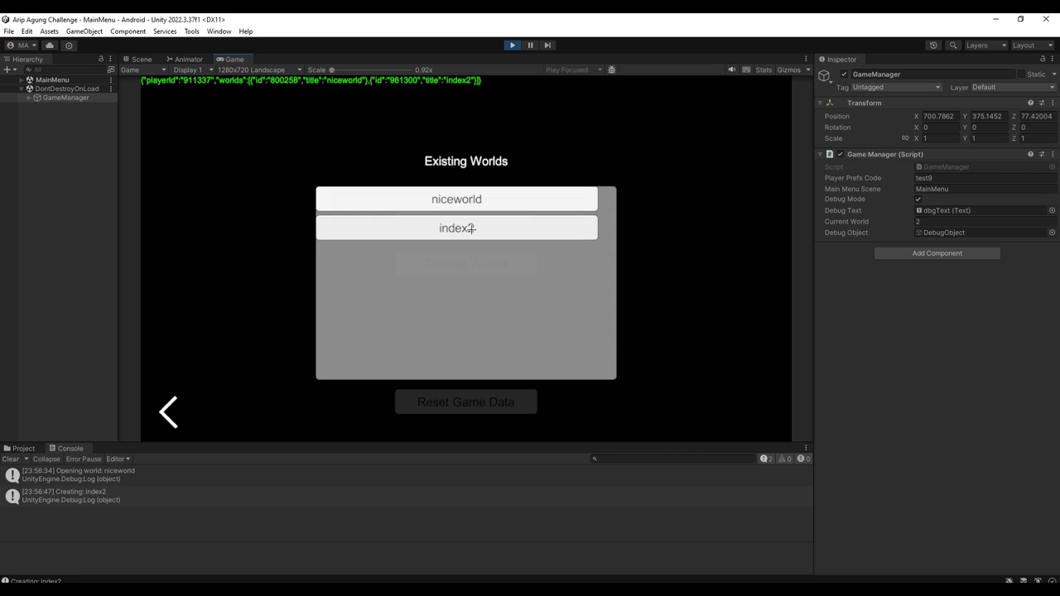
{"action": "left_click", "coordinate": [472, 229]}
{"action": "left_click", "coordinate": [157, 420]}
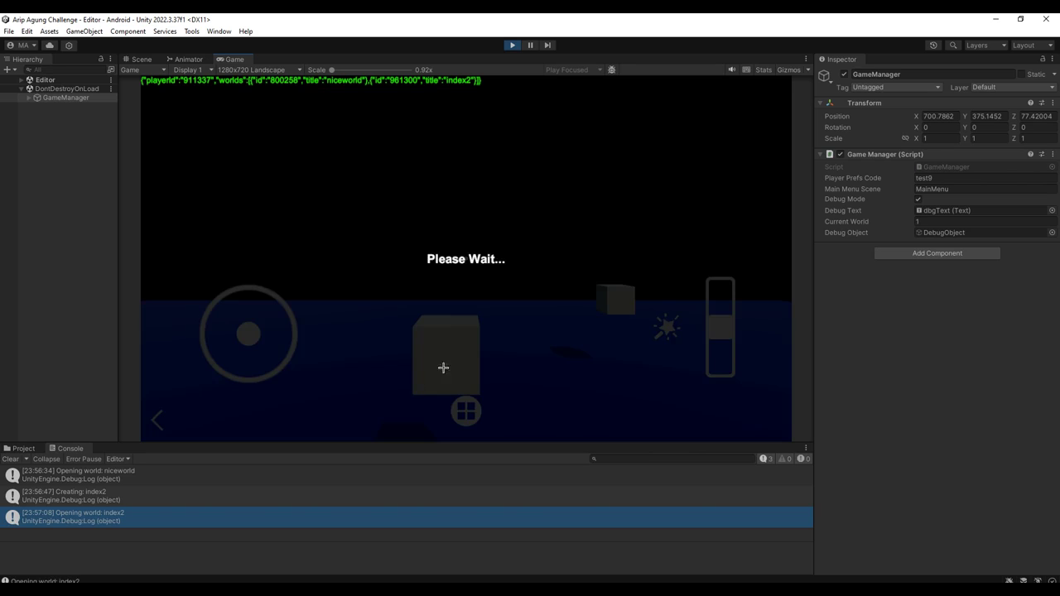
Reopen niceworld from Existing Worlds, stop Play mode, and return to Notepad++.
{"action": "left_click", "coordinate": [492, 232]}
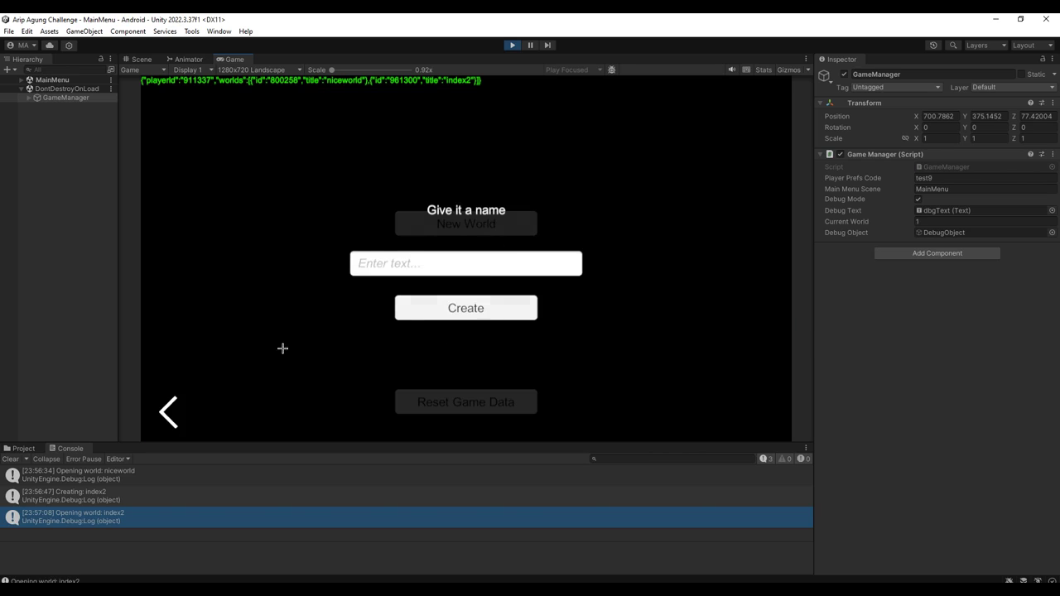
{"action": "left_click", "coordinate": [170, 405]}
{"action": "left_click", "coordinate": [463, 269]}
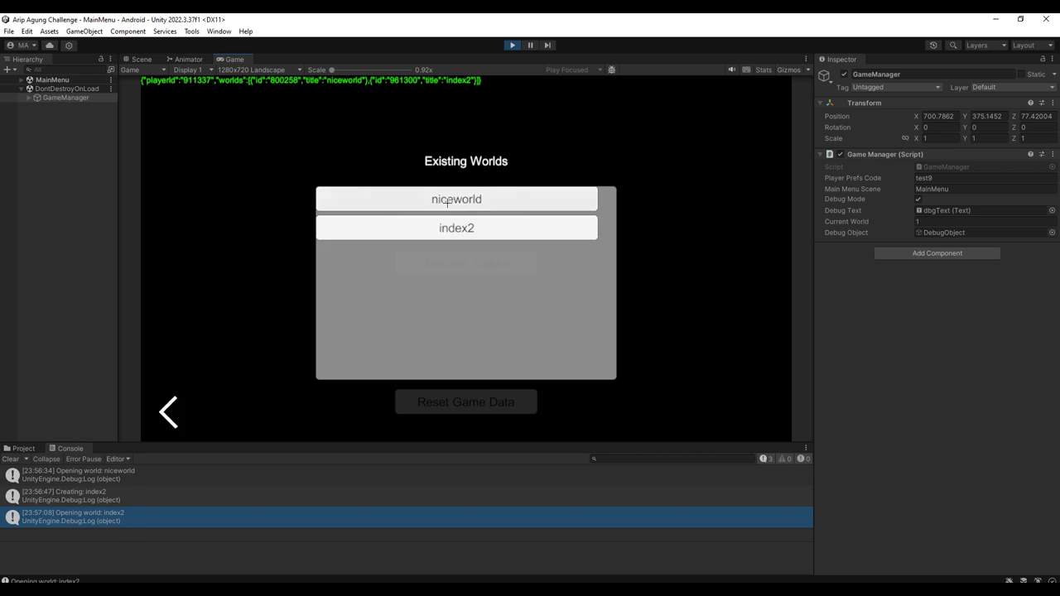
{"action": "left_click", "coordinate": [452, 201]}
{"action": "left_click", "coordinate": [513, 45]}
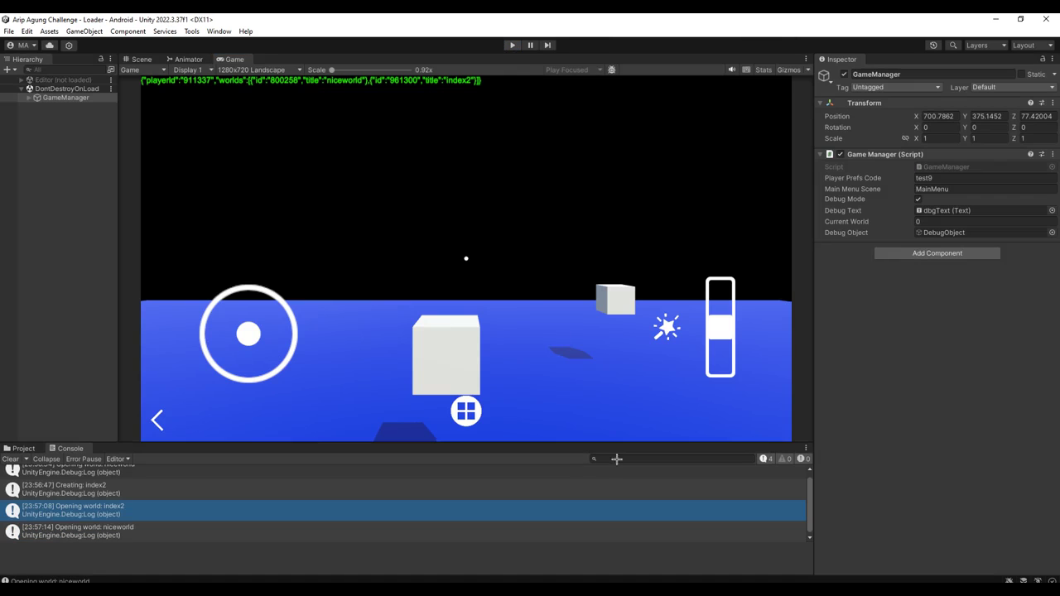
{"action": "key", "text": "alt+Tab"}
Find the CreateWorld call and the currentWorld assignment in MainMenu.cs.
{"action": "scroll", "coordinate": [294, 419], "scroll_direction": "up", "scroll_amount": 8}
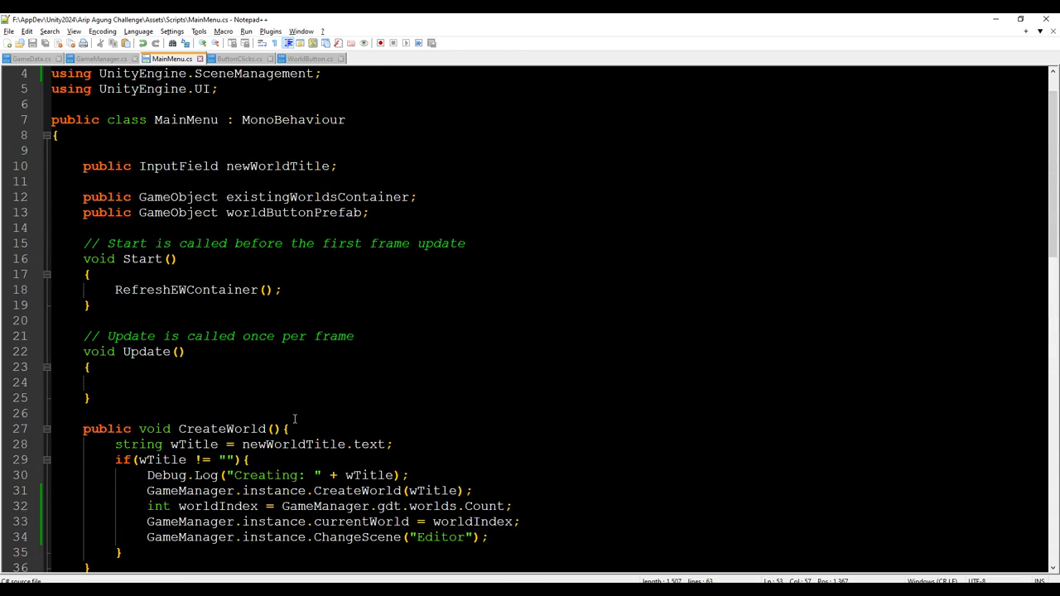
{"action": "scroll", "coordinate": [294, 418], "scroll_direction": "down", "scroll_amount": 3}
{"action": "left_click", "coordinate": [217, 352]}
{"action": "left_click", "coordinate": [215, 382]}
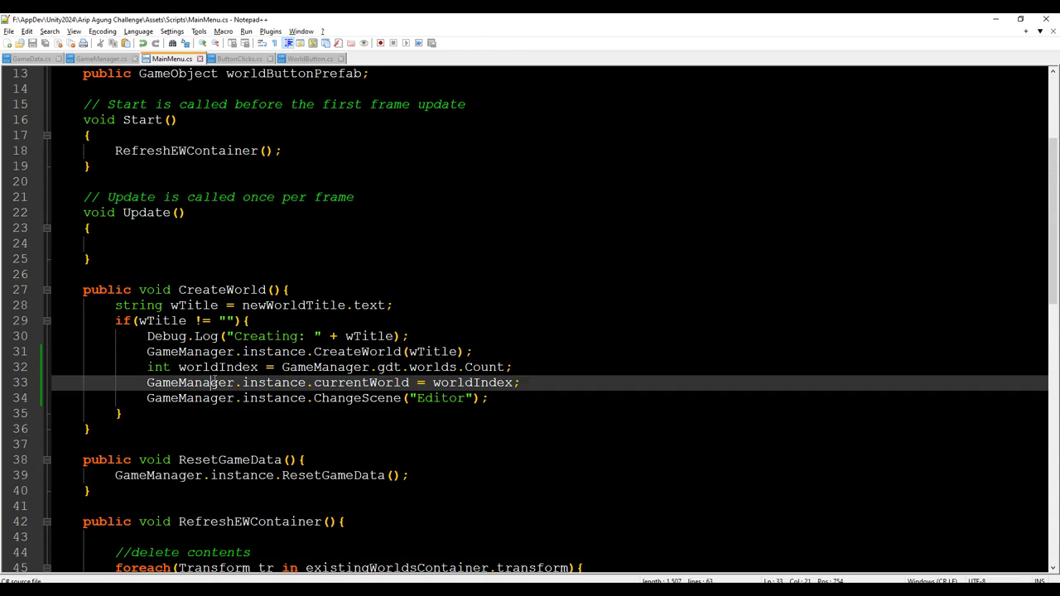
{"action": "scroll", "coordinate": [220, 369], "scroll_direction": "down", "scroll_amount": 1}
{"action": "scroll", "coordinate": [220, 361], "scroll_direction": "up", "scroll_amount": 3}
{"action": "scroll", "coordinate": [215, 361], "scroll_direction": "up", "scroll_amount": 1}
{"action": "scroll", "coordinate": [212, 359], "scroll_direction": "down", "scroll_amount": 1}
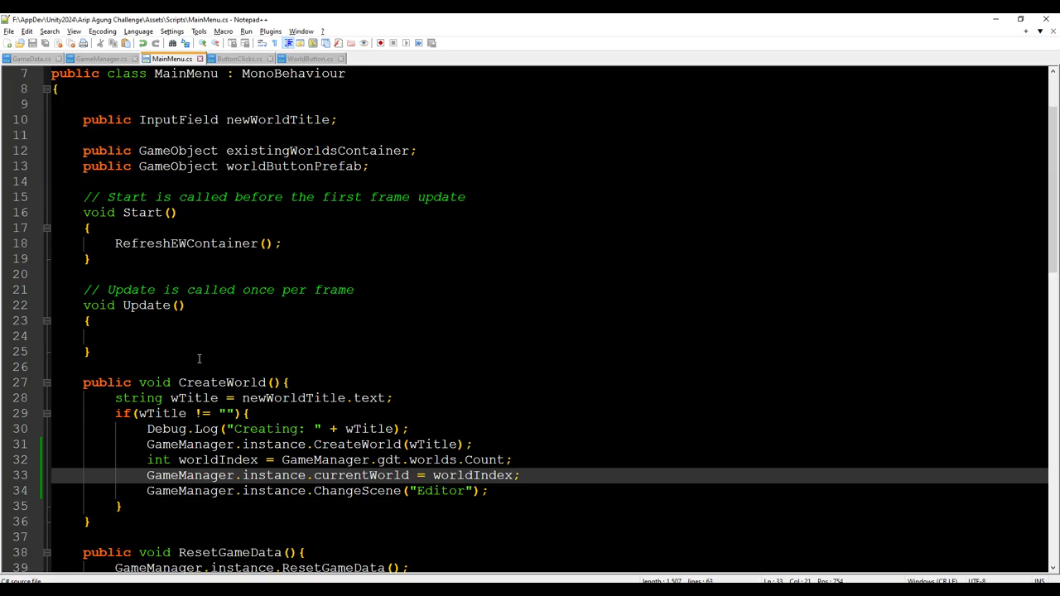
{"action": "scroll", "coordinate": [199, 358], "scroll_direction": "down", "scroll_amount": 4}
{"action": "left_click", "coordinate": [226, 244]}
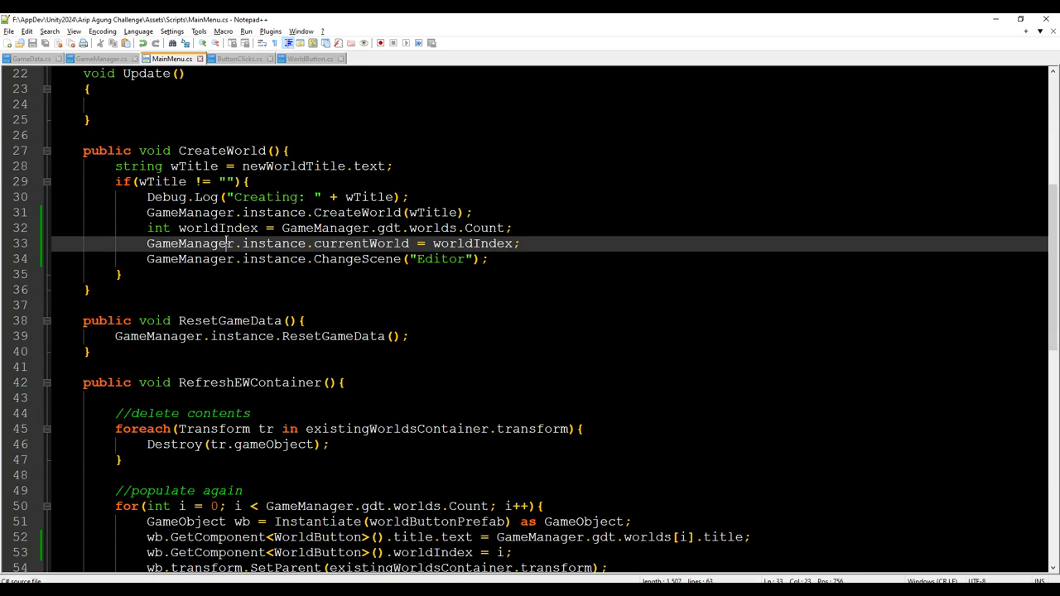
{"action": "left_click", "coordinate": [217, 261]}
{"action": "left_click", "coordinate": [187, 212]}
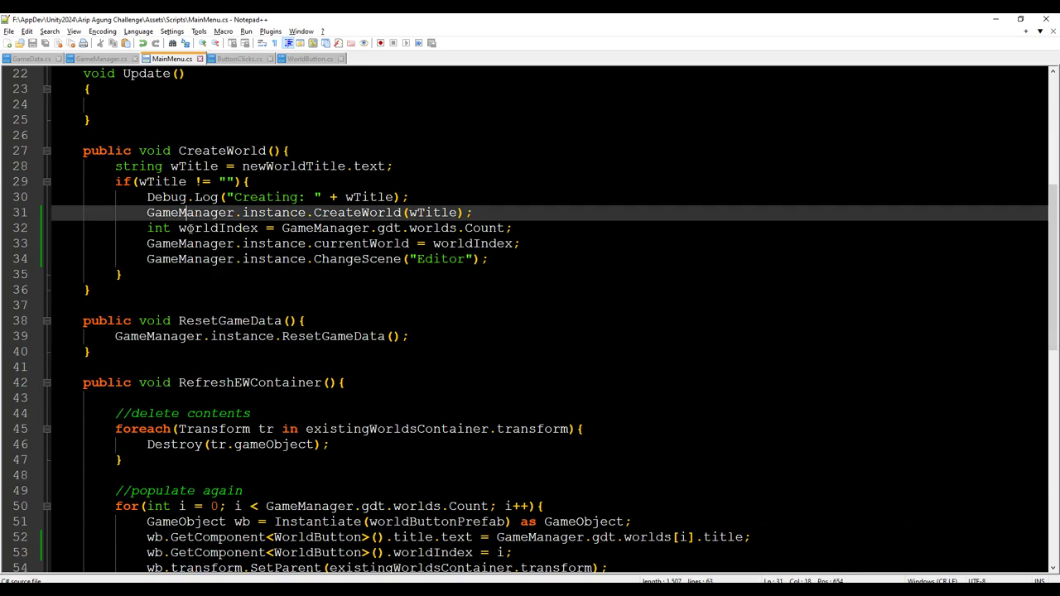
{"action": "scroll", "coordinate": [169, 362], "scroll_direction": "up", "scroll_amount": 4}
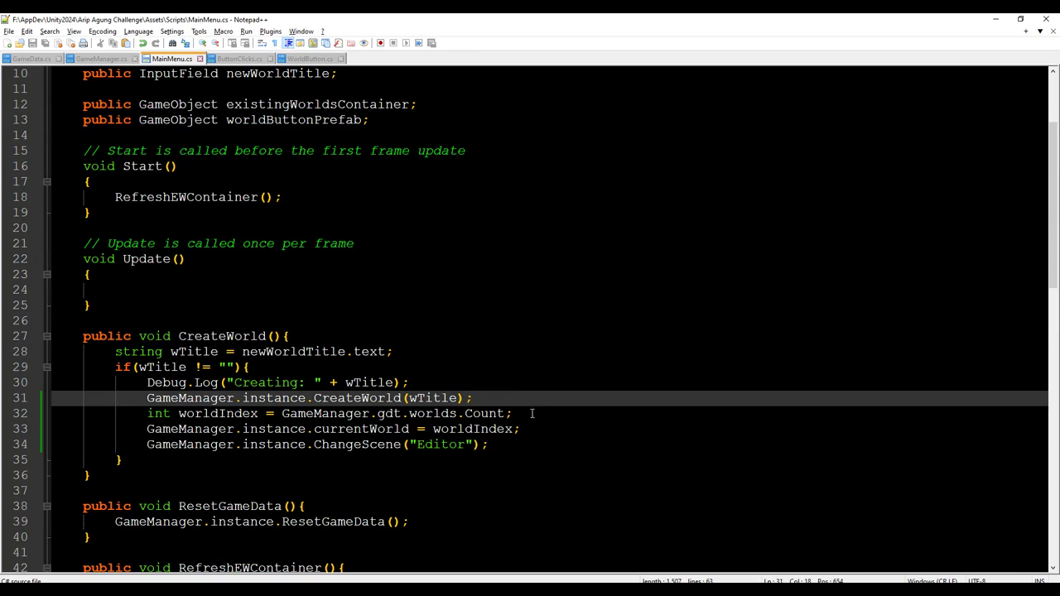
Check the worldIndex assignment in the loop and undo the accidental edit on line 53.
{"action": "left_click", "coordinate": [532, 413]}
{"action": "key", "text": "Page_Up"}
{"action": "scroll", "coordinate": [531, 417], "scroll_direction": "down", "scroll_amount": 2}
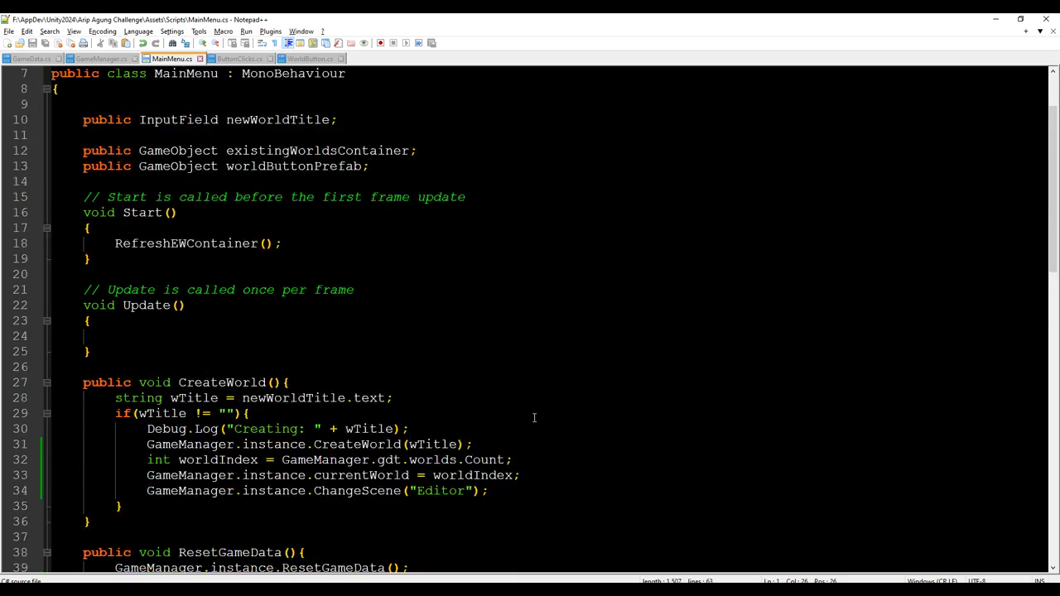
{"action": "scroll", "coordinate": [539, 421], "scroll_direction": "down", "scroll_amount": 3}
{"action": "scroll", "coordinate": [532, 351], "scroll_direction": "down", "scroll_amount": 2}
{"action": "left_click", "coordinate": [501, 553]}
{"action": "type", "text": "i;"}
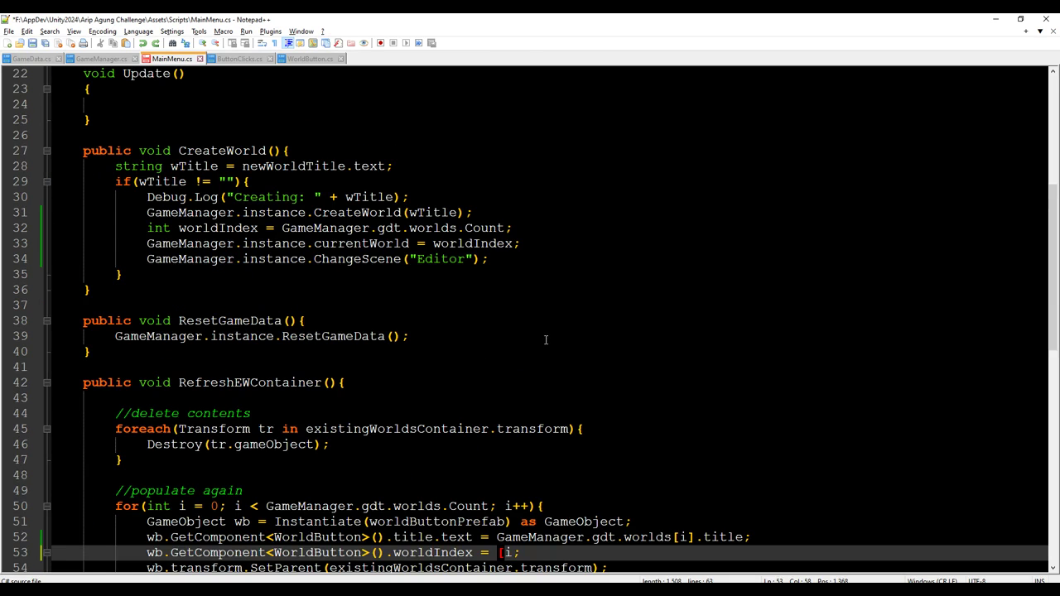
{"action": "key", "text": "ctrl+z"}
{"action": "scroll", "coordinate": [541, 346], "scroll_direction": "up", "scroll_amount": 2}
Insert 'if(worldIndex > 0){ worldIndex-=1; }' above the currentWorld assignment.
{"action": "left_click", "coordinate": [381, 325]}
{"action": "double_click", "coordinate": [217, 321]}
{"action": "left_click", "coordinate": [513, 321]}
{"action": "key", "text": "Return"}
{"action": "type", "text": "worldIndex"}
{"action": "key", "text": "Home"}
{"action": "type", "text": "if("}
{"action": "key", "text": "End"}
{"action": "type", "text": "0){}"}
{"action": "key", "text": "Return"}
{"action": "type", "text": "worldIndex"}
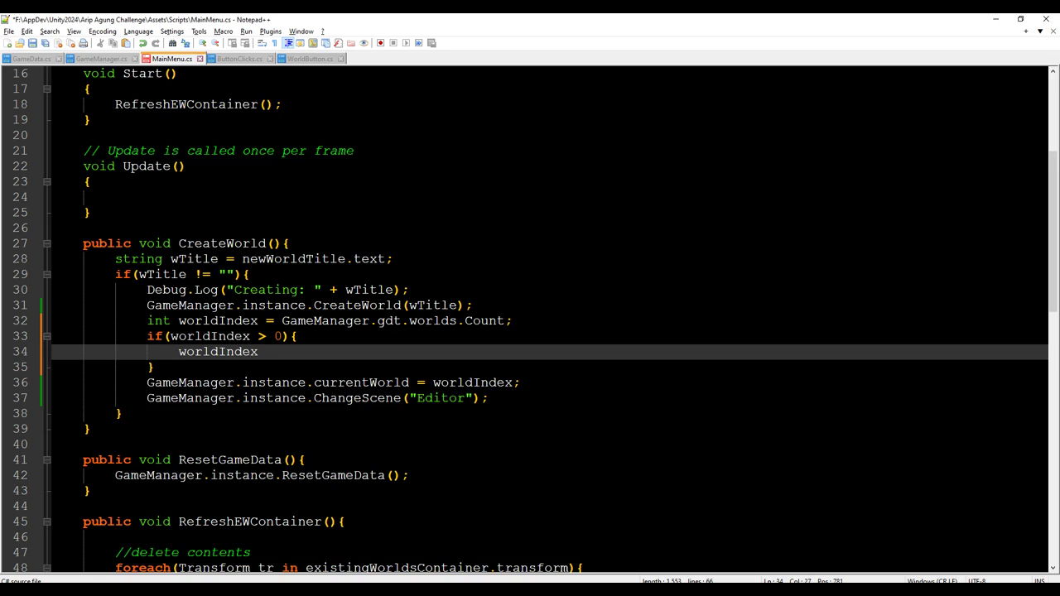
{"action": "type", "text": "-=-"}
{"action": "key", "text": "BackSpace"}
{"action": "type", "text": ";"}
Save MainMenu.cs and return to Unity.
{"action": "key", "text": "ctrl+s"}
{"action": "key", "text": "Down"}
{"action": "key", "text": "Down"}
{"action": "key", "text": "End"}
{"action": "key", "text": "Left"}
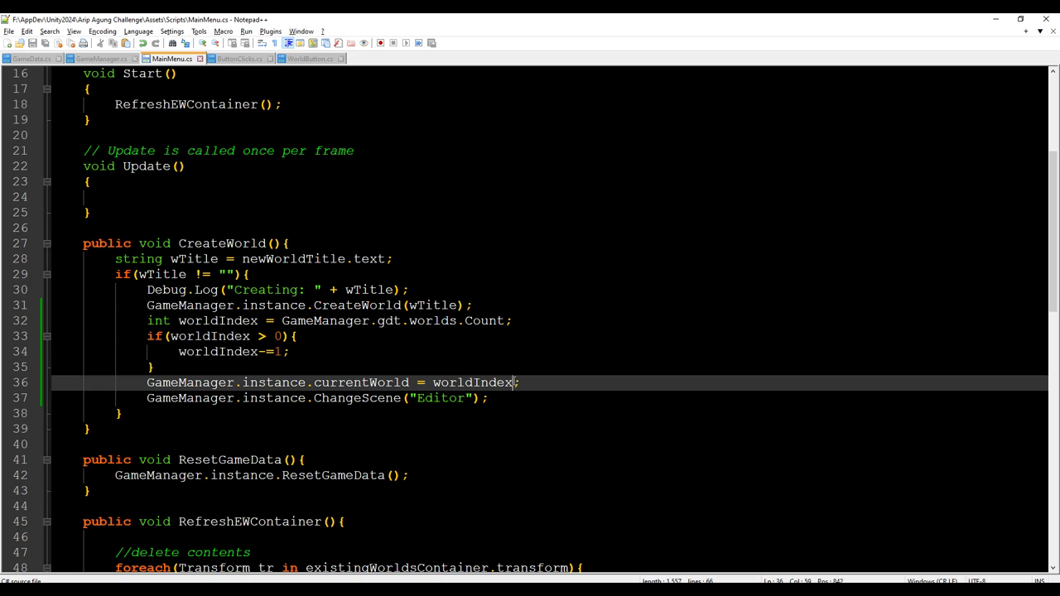
{"action": "key", "text": "alt+Tab"}
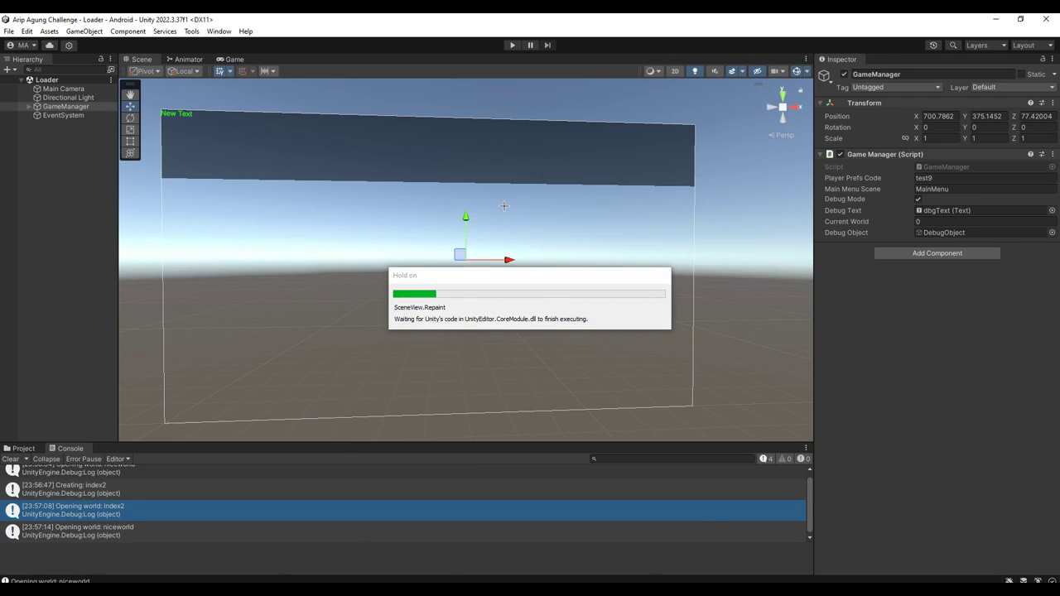
Enter Play mode and create a new world named 'real idx 2'.
{"action": "left_click", "coordinate": [512, 45]}
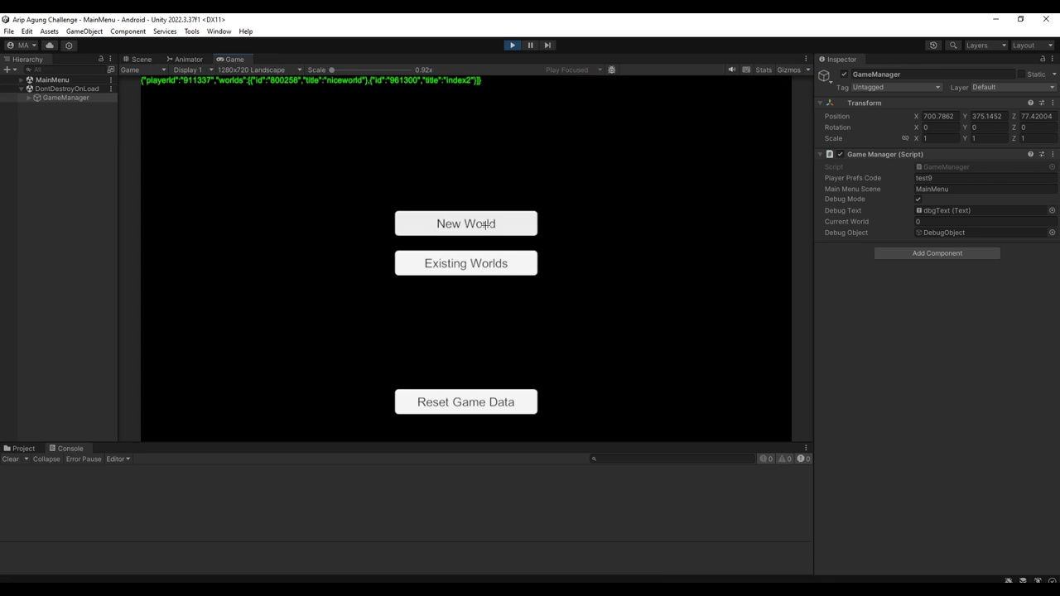
{"action": "left_click", "coordinate": [486, 224]}
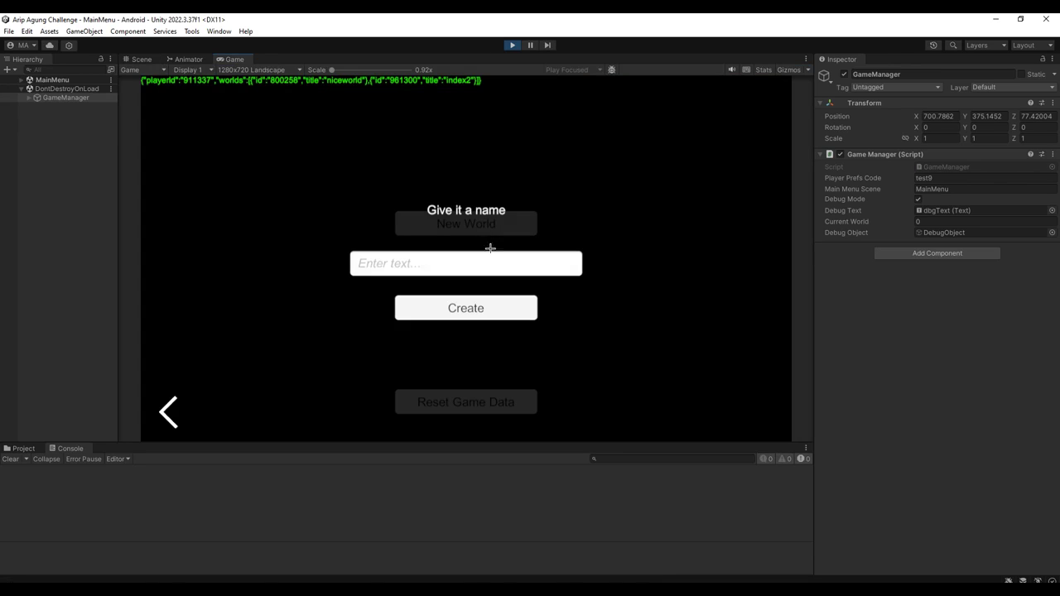
{"action": "left_click", "coordinate": [489, 266]}
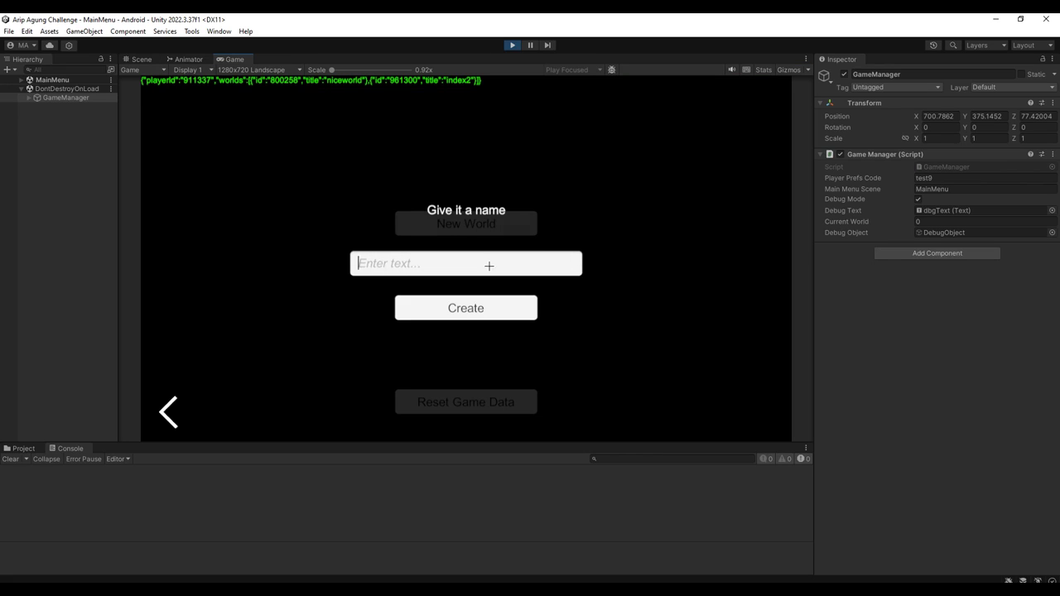
{"action": "type", "text": "real idx 2"}
{"action": "left_click", "coordinate": [453, 309]}
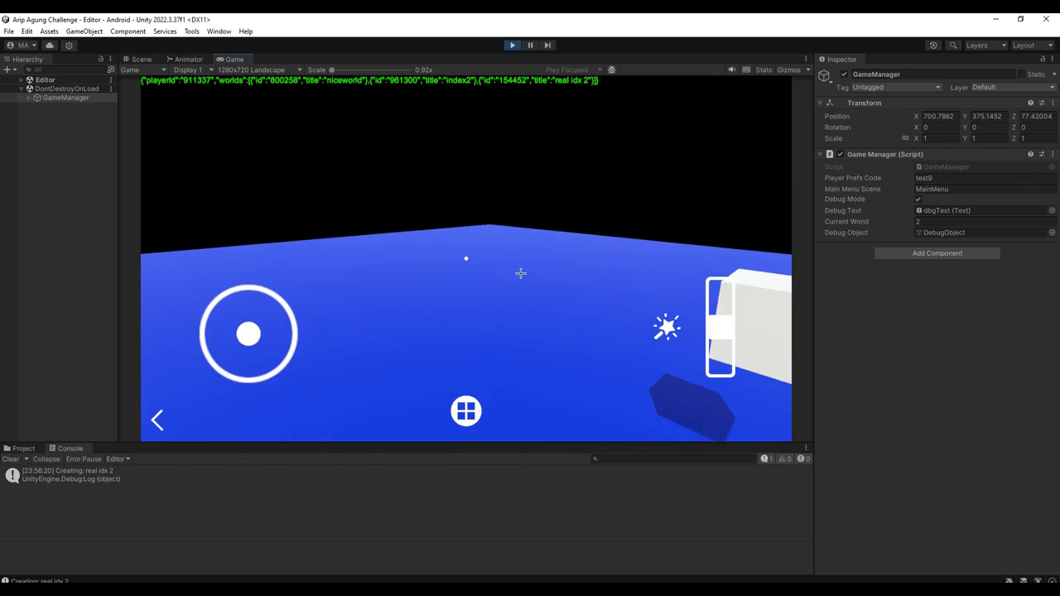
Go back to the menu, reset the game data, and stop Play mode.
{"action": "left_click", "coordinate": [159, 420]}
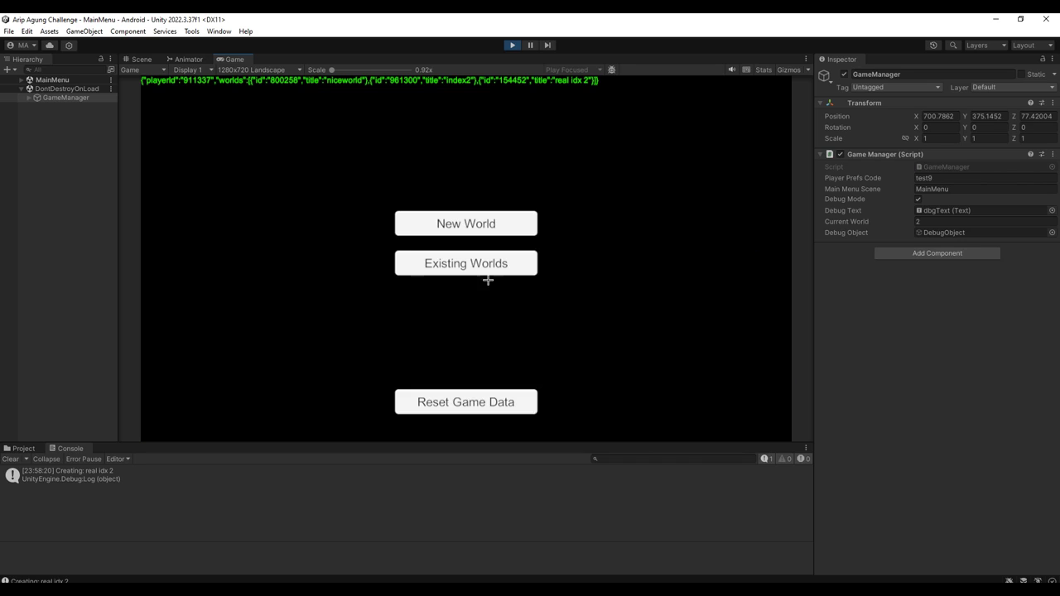
{"action": "left_click", "coordinate": [477, 394]}
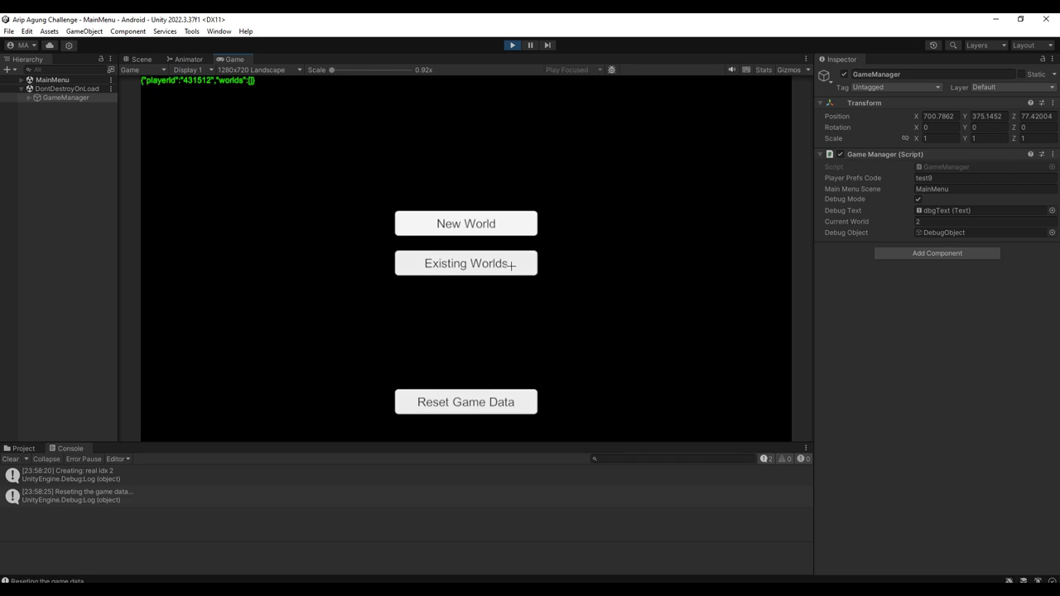
{"action": "left_click", "coordinate": [512, 45]}
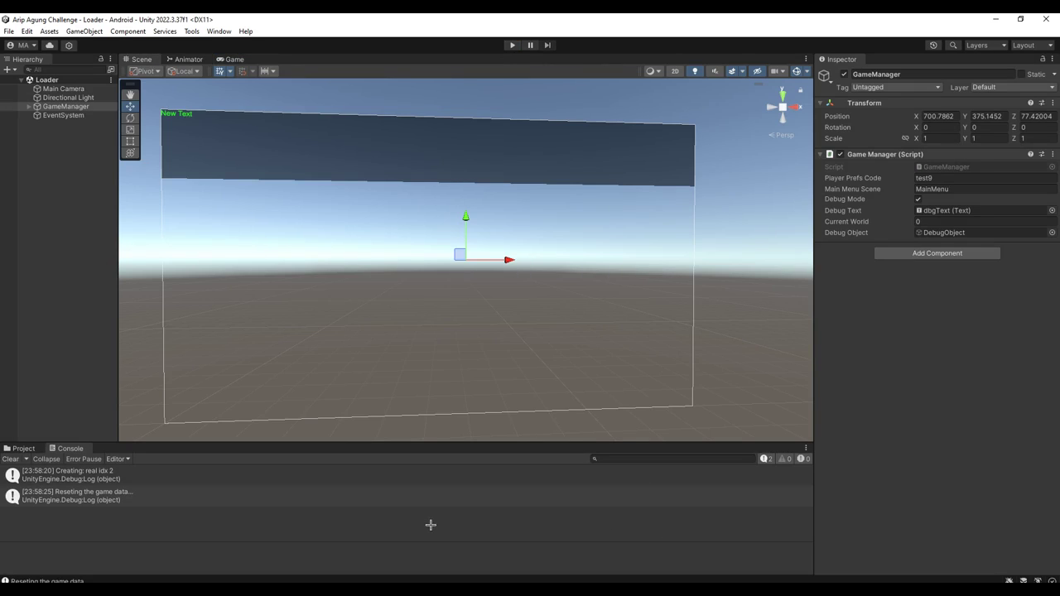
Browse the Project panel to the Assets/Scripts folder.
{"action": "key", "text": "alt+Tab"}
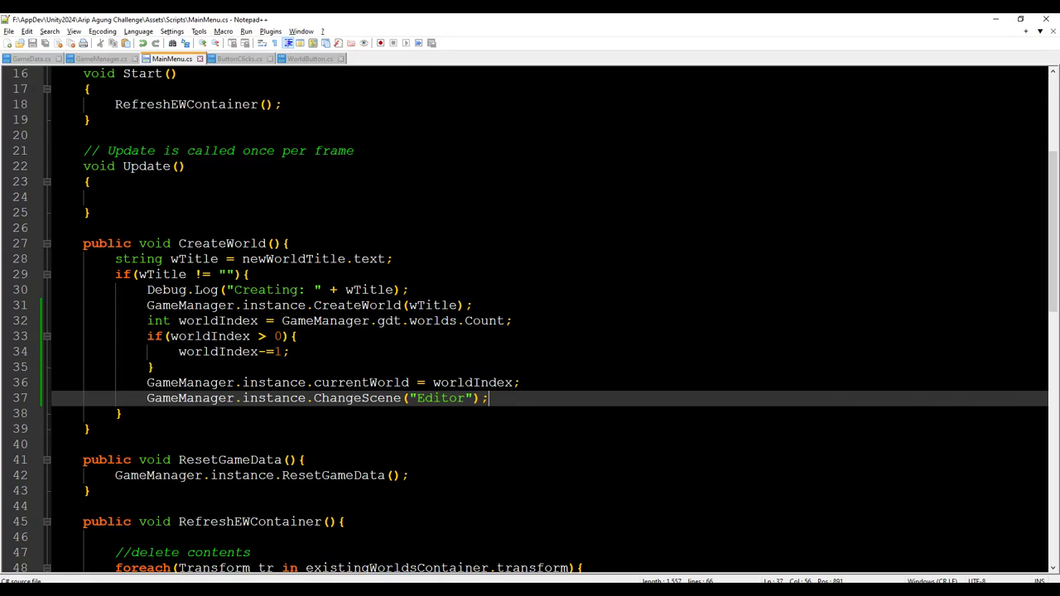
{"action": "key", "text": "alt+Tab"}
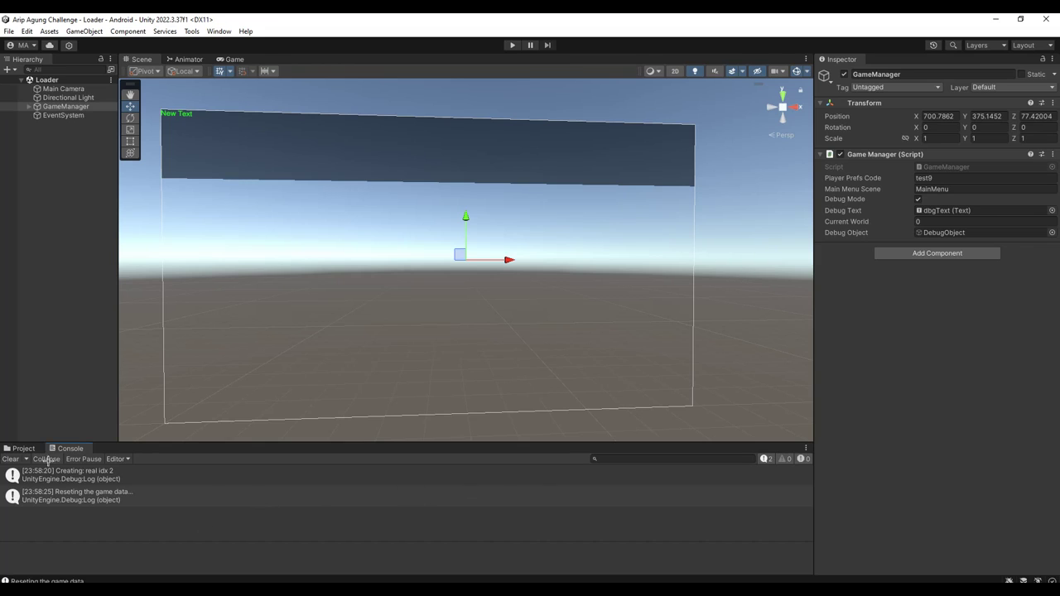
{"action": "left_click", "coordinate": [24, 448]}
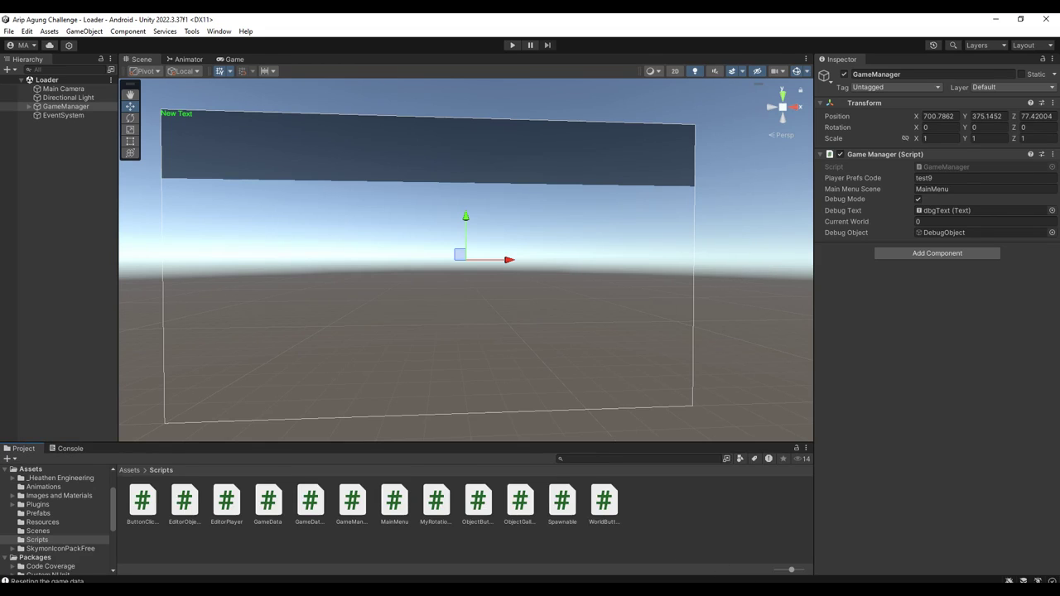
{"action": "key", "text": "alt+Tab"}
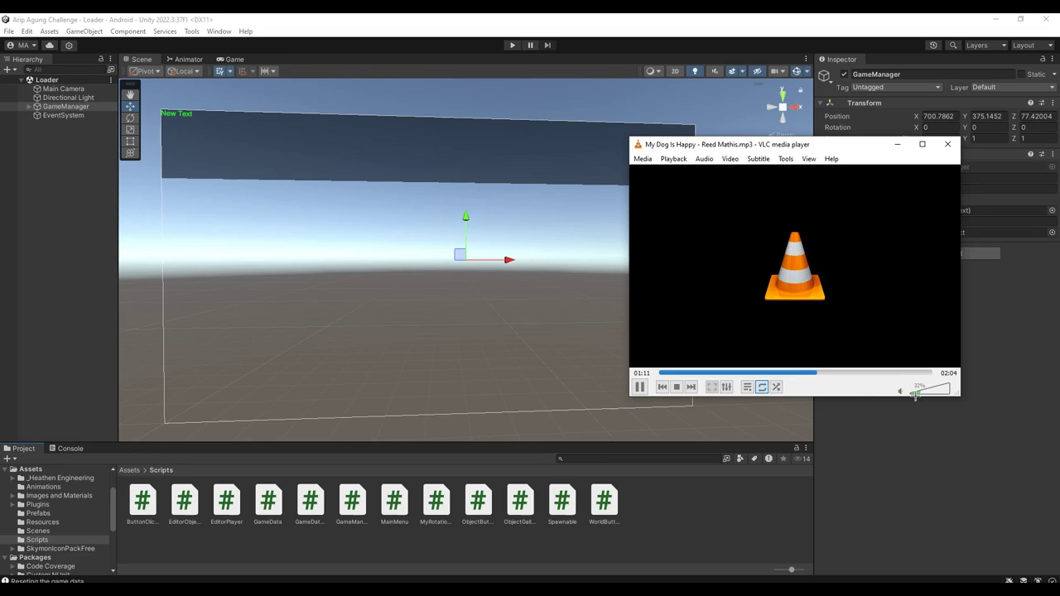
{"action": "key", "text": "alt+Tab"}
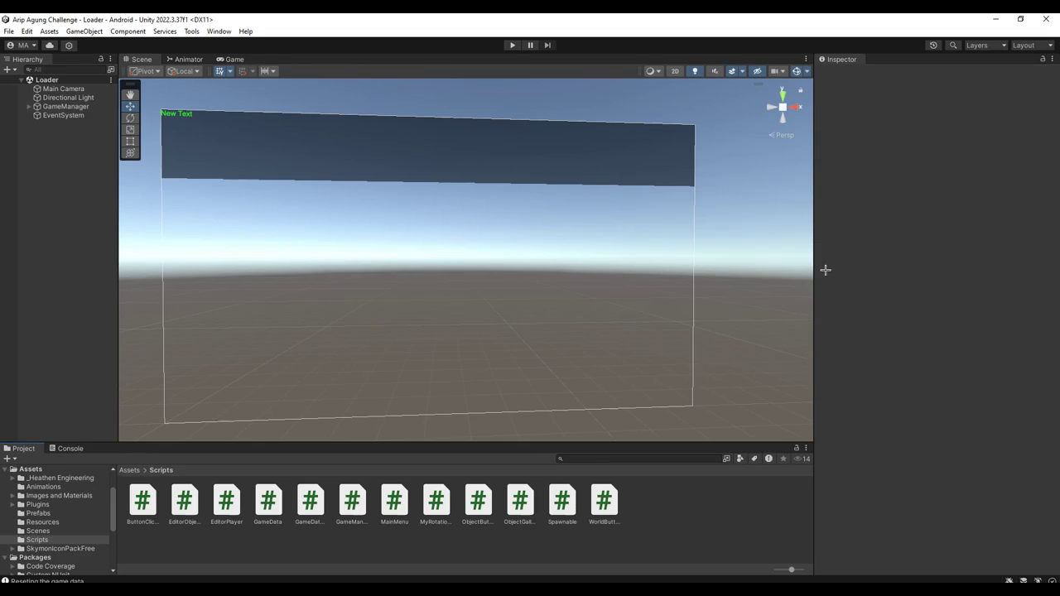
{"action": "left_click", "coordinate": [130, 470]}
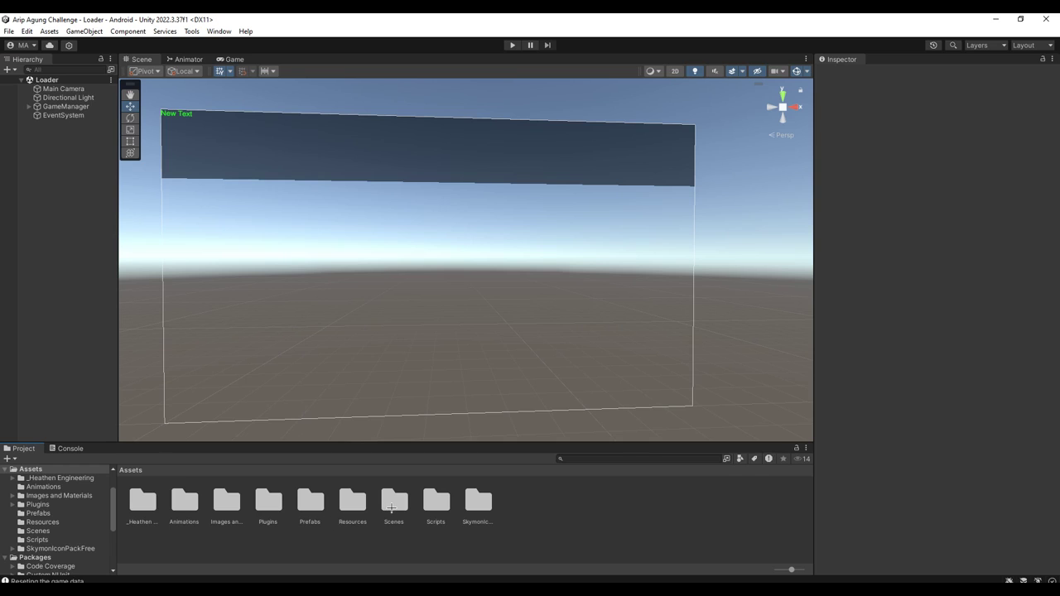
{"action": "left_click", "coordinate": [393, 509]}
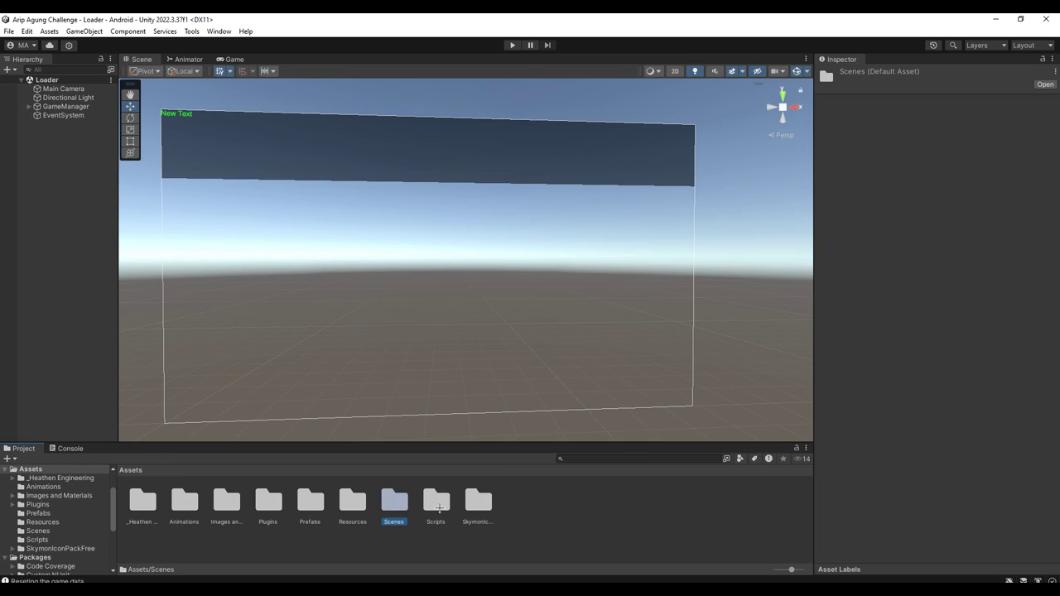
{"action": "double_click", "coordinate": [436, 500]}
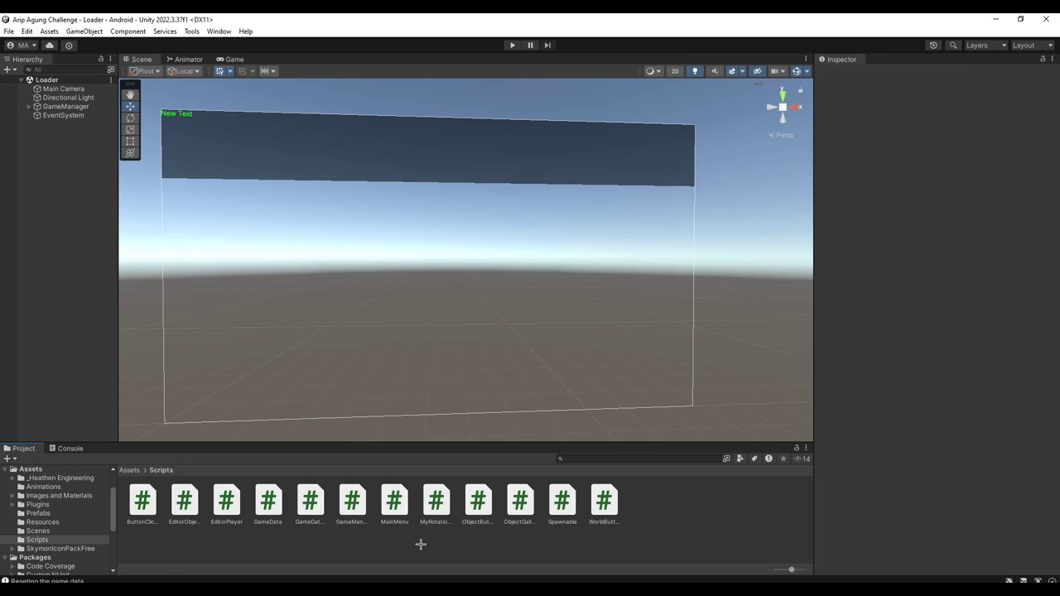
{"action": "left_click", "coordinate": [362, 520]}
{"action": "left_click", "coordinate": [312, 509]}
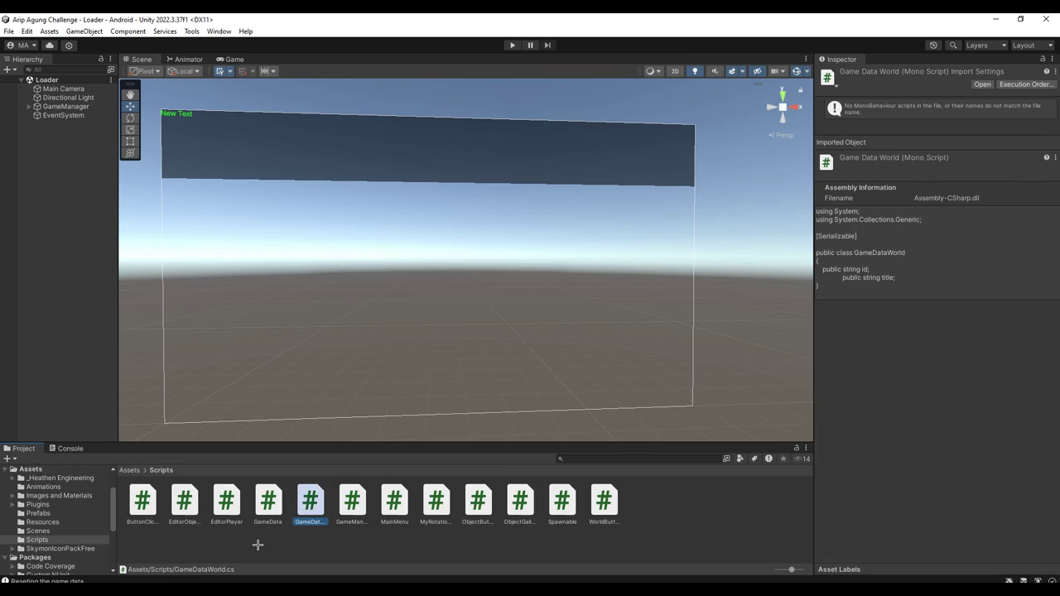
Create a C# script named GameDataObjects in Scripts and open it in Notepad++.
{"action": "right_click", "coordinate": [258, 545]}
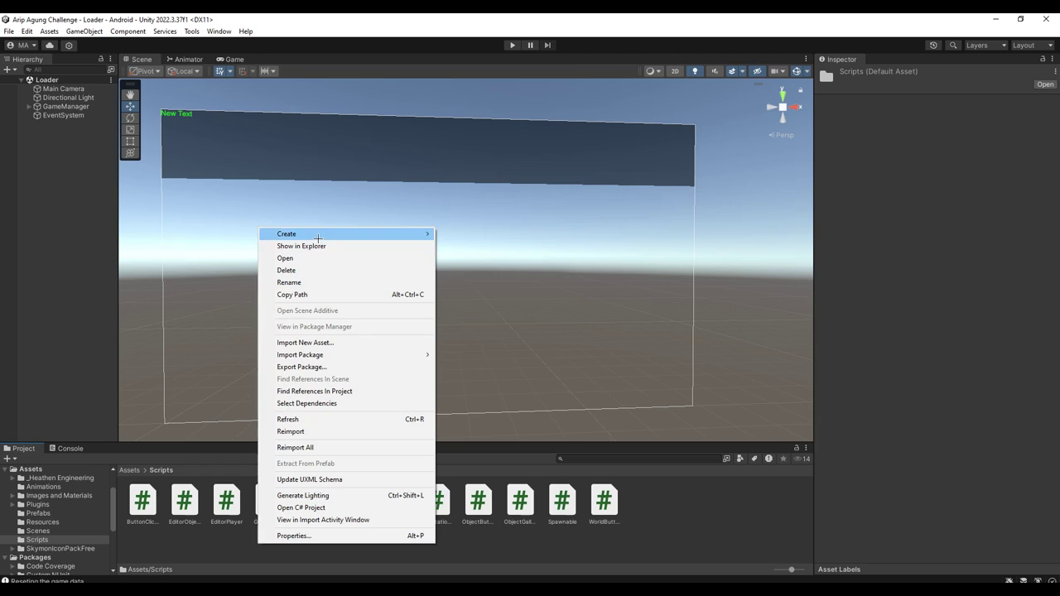
{"action": "mouse_move", "coordinate": [318, 239]}
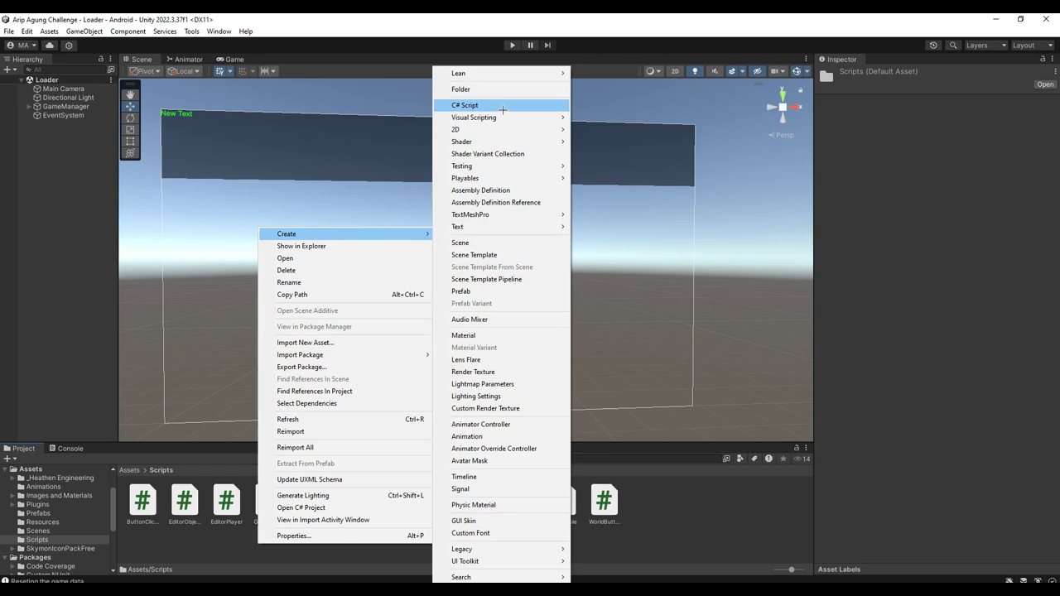
{"action": "left_click", "coordinate": [503, 109]}
{"action": "type", "text": "GameD"}
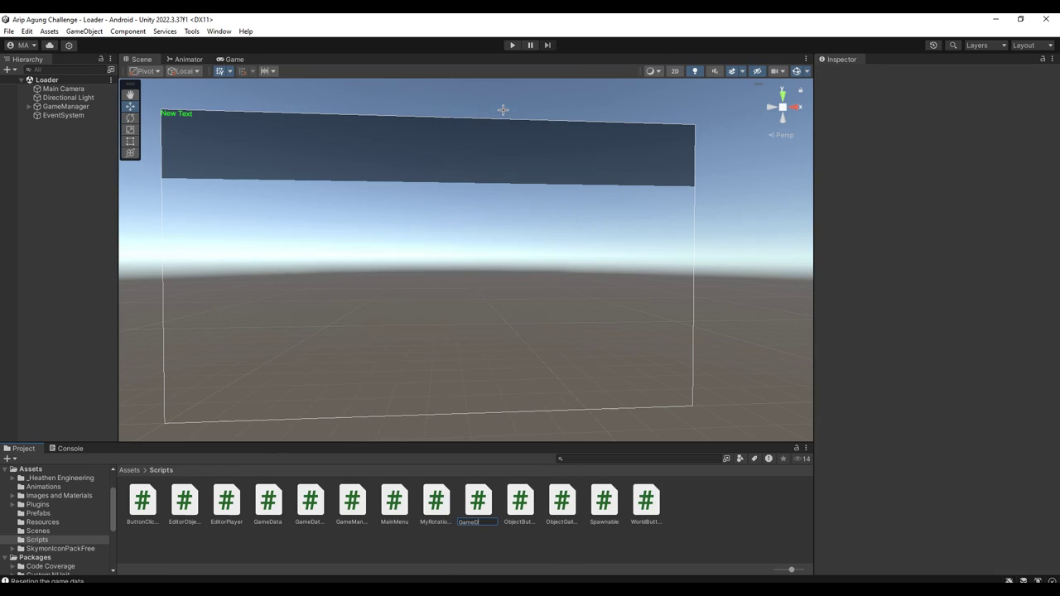
{"action": "type", "text": "atajects"}
{"action": "key", "text": "Return"}
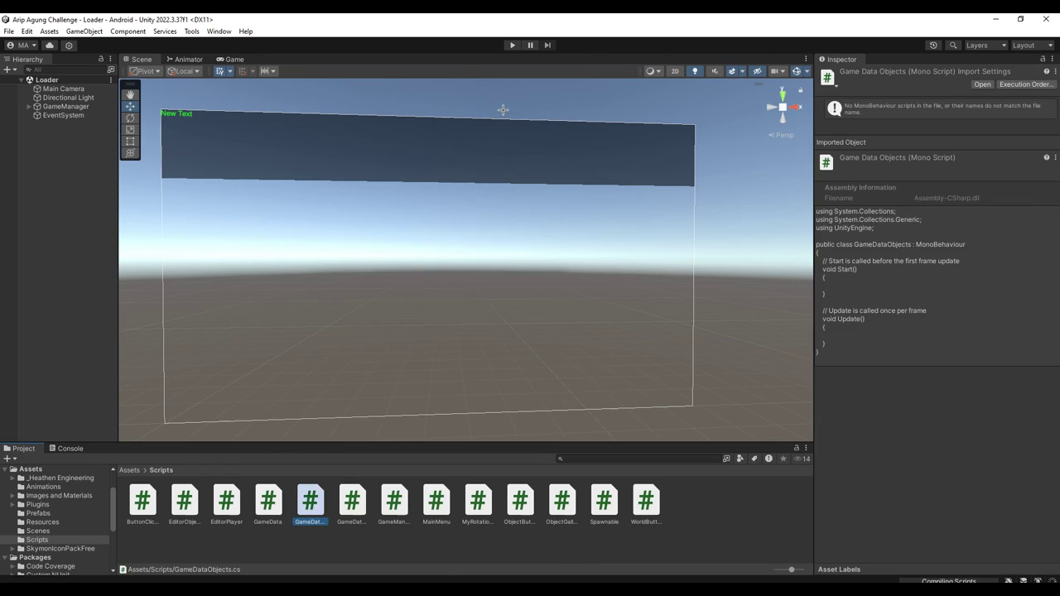
{"action": "double_click", "coordinate": [308, 500]}
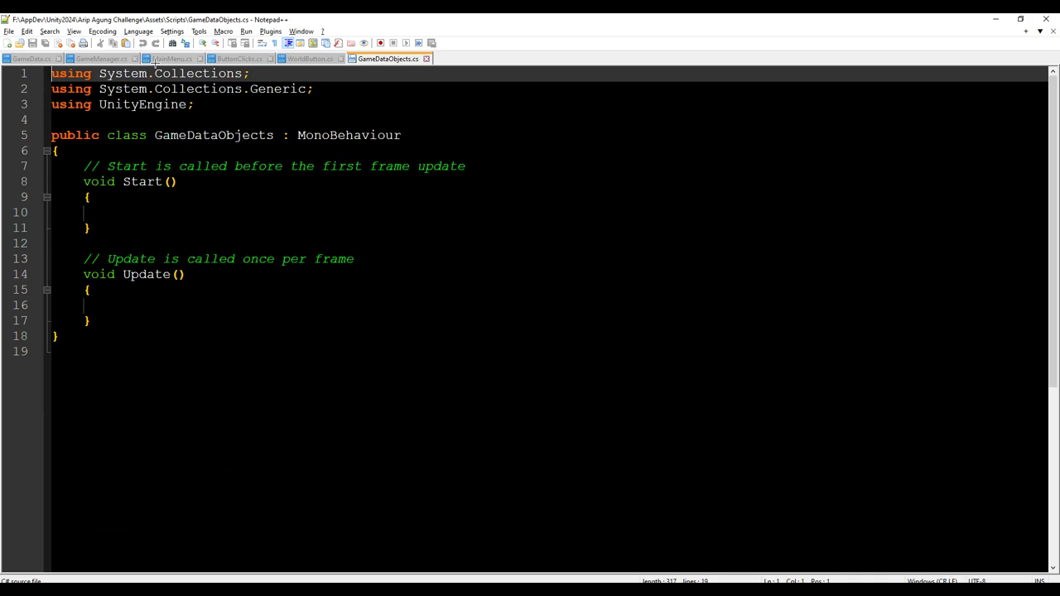
Replace GameDataObjects' using lines with GameData's header, including the [Serializable] attribute.
{"action": "left_click", "coordinate": [37, 59]}
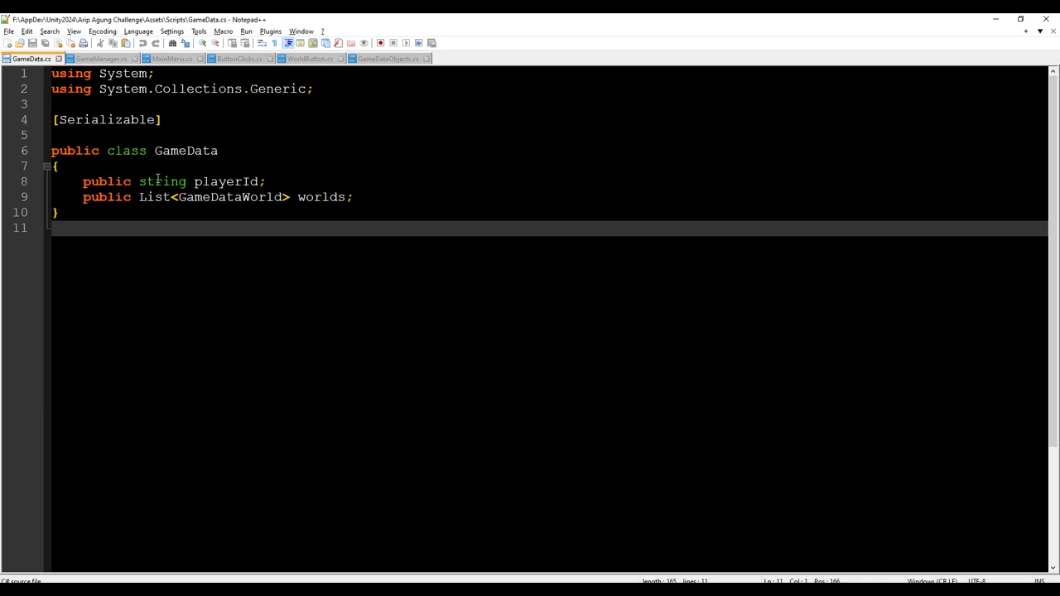
{"action": "key", "text": "ctrl+a"}
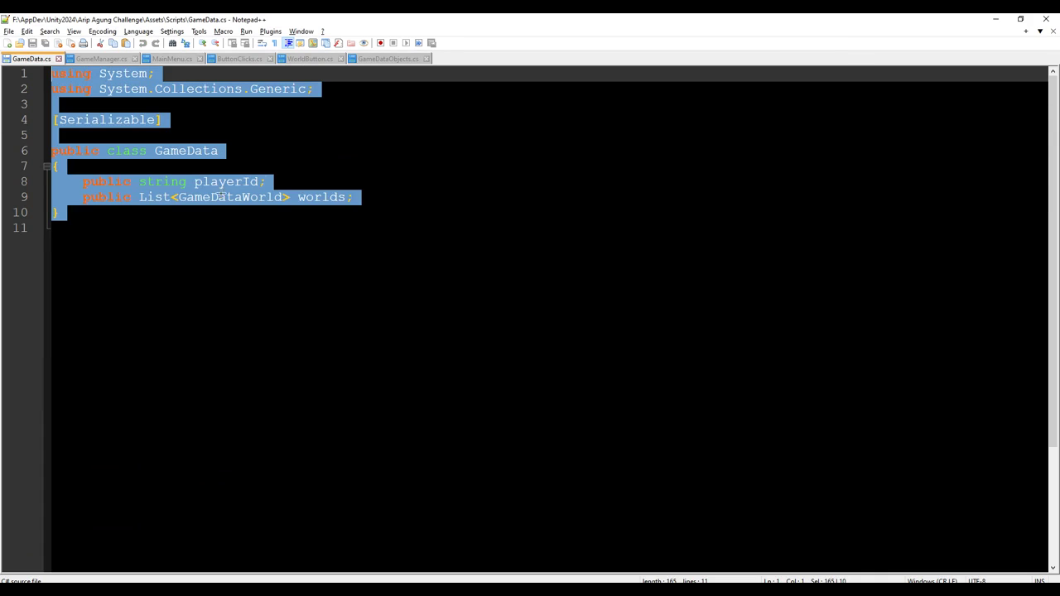
{"action": "left_click", "coordinate": [156, 120]}
{"action": "key", "text": "ctrl+shift+Home"}
{"action": "left_click", "coordinate": [266, 126]}
{"action": "key", "text": "ctrl+shift+Home"}
{"action": "key", "text": "ctrl+c"}
{"action": "left_click", "coordinate": [389, 58]}
{"action": "left_click", "coordinate": [244, 110]}
{"action": "key", "text": "ctrl+shift+Home"}
{"action": "key", "text": "ctrl+v"}
Remove ' : MonoBehaviour' and the Start and Update methods from GameDataObjects.
{"action": "left_click", "coordinate": [37, 58]}
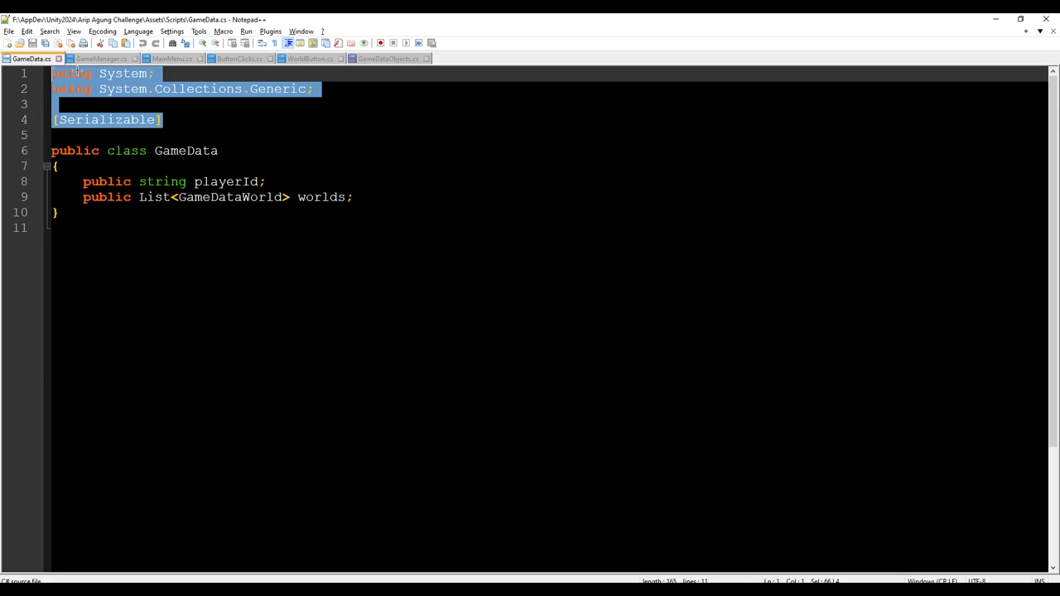
{"action": "left_click_drag", "start_coordinate": [81, 181], "coordinate": [381, 197]}
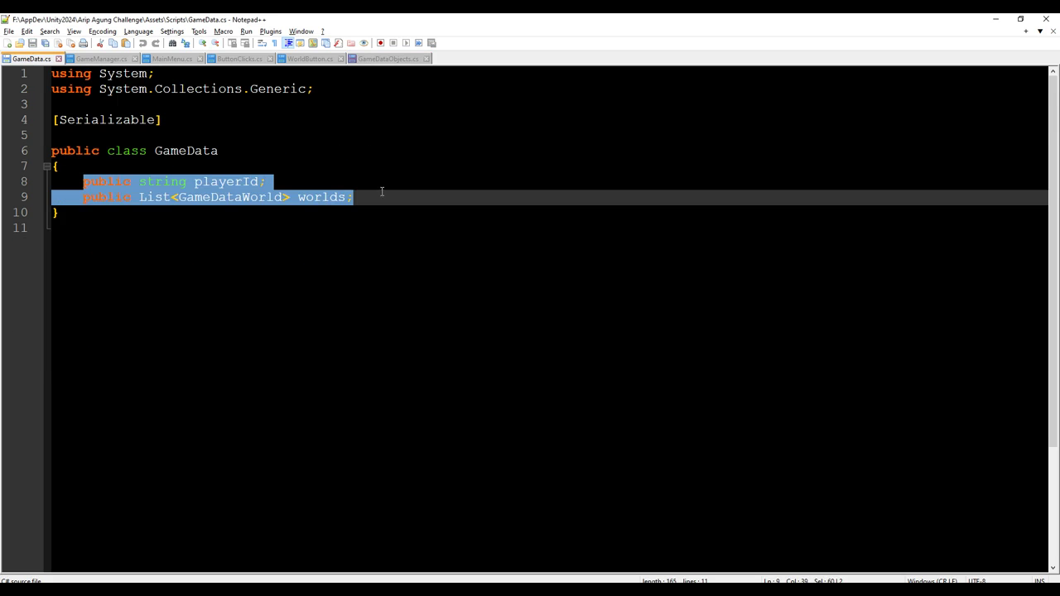
{"action": "left_click", "coordinate": [388, 59]}
{"action": "left_click_drag", "start_coordinate": [281, 150], "coordinate": [402, 150]}
{"action": "key", "text": "BackSpace"}
{"action": "key", "text": "Down"}
{"action": "left_click", "coordinate": [277, 181]}
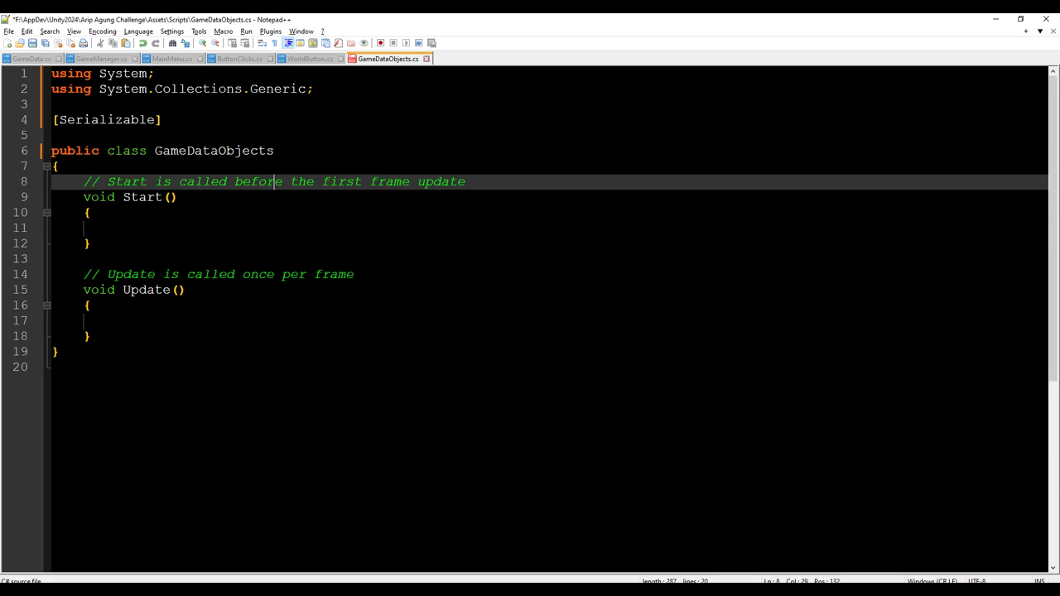
{"action": "left_click_drag", "start_coordinate": [84, 182], "coordinate": [129, 335]}
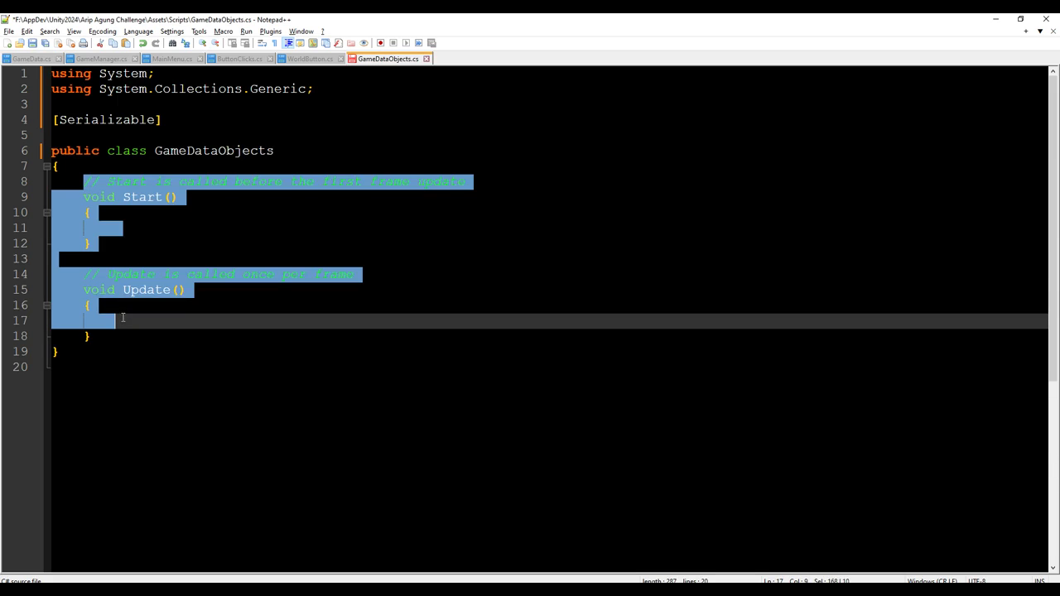
{"action": "key", "text": "BackSpace"}
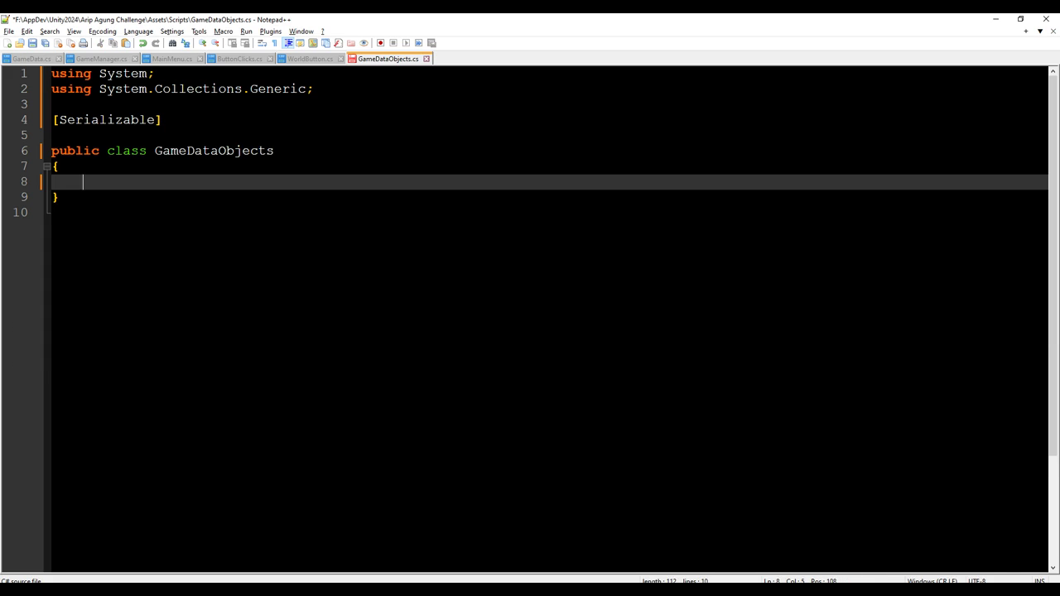
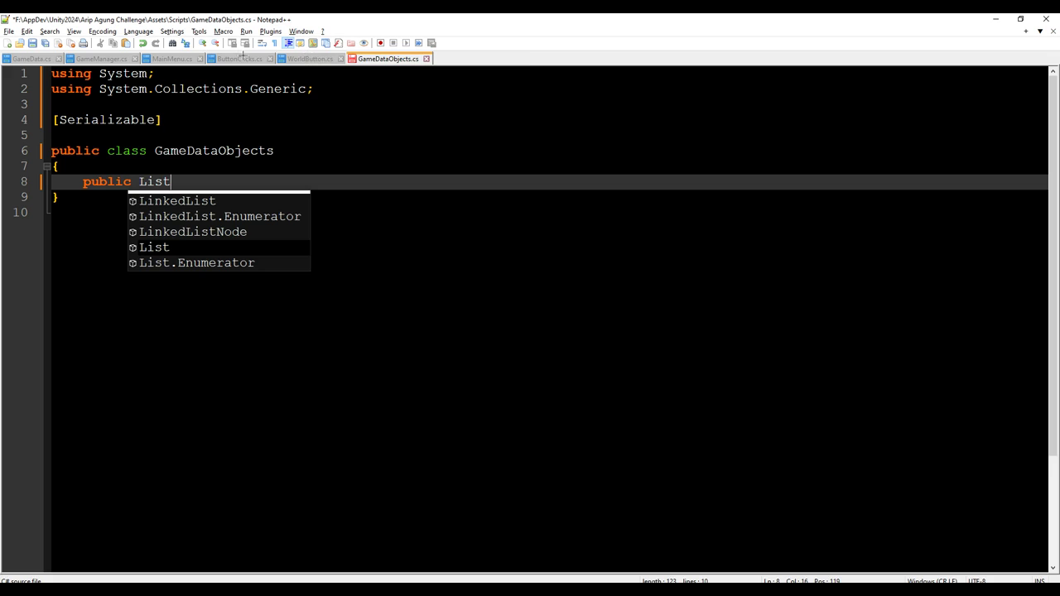
Open the GameDataWorld script from Unity's Scripts folder in Notepad++.
{"action": "left_click", "coordinate": [414, 464]}
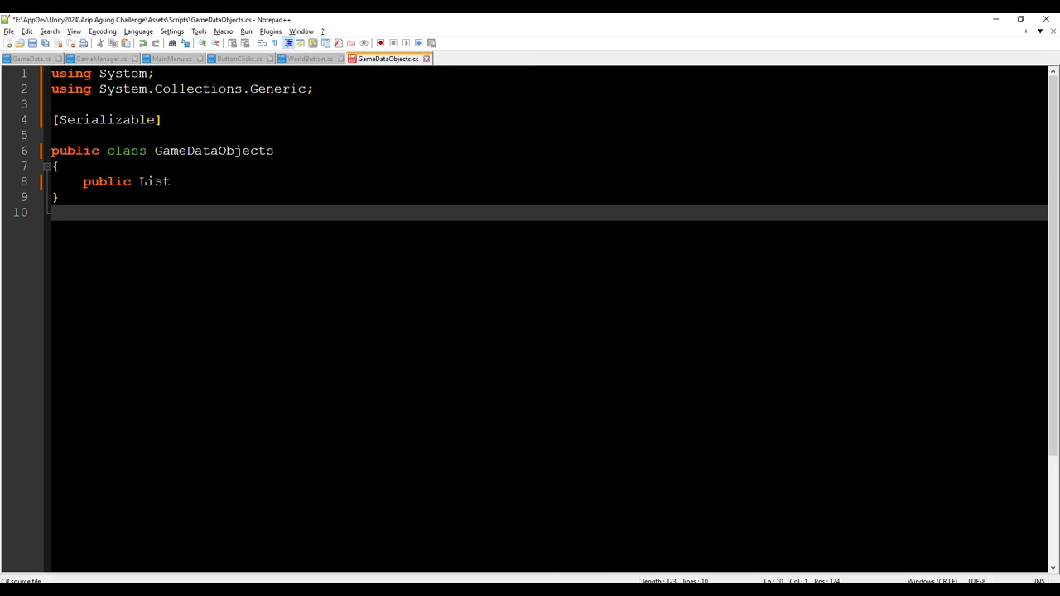
{"action": "key", "text": "alt+Tab"}
{"action": "left_click", "coordinate": [354, 515]}
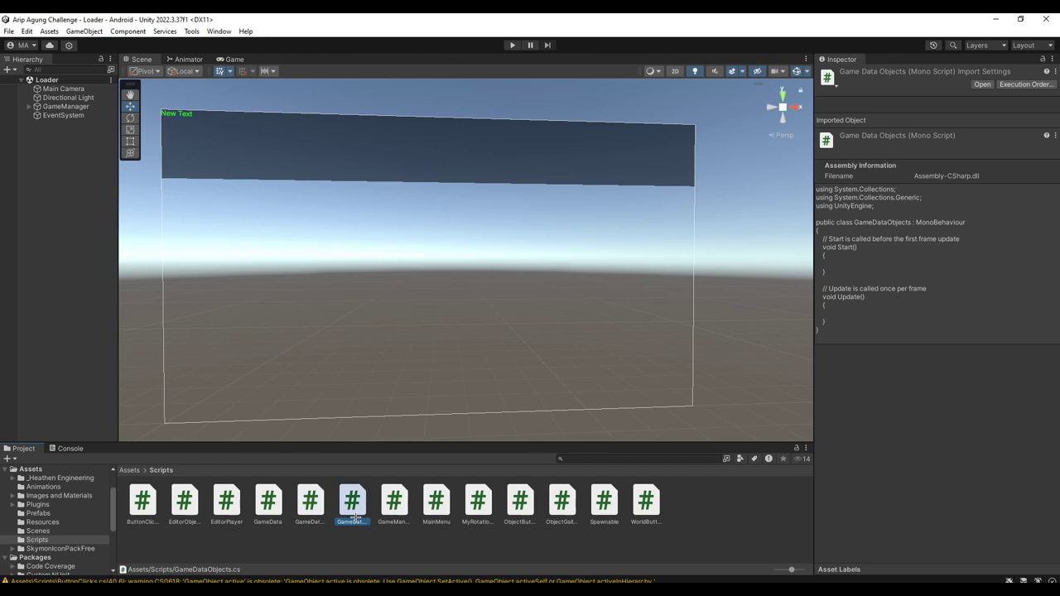
{"action": "double_click", "coordinate": [348, 502]}
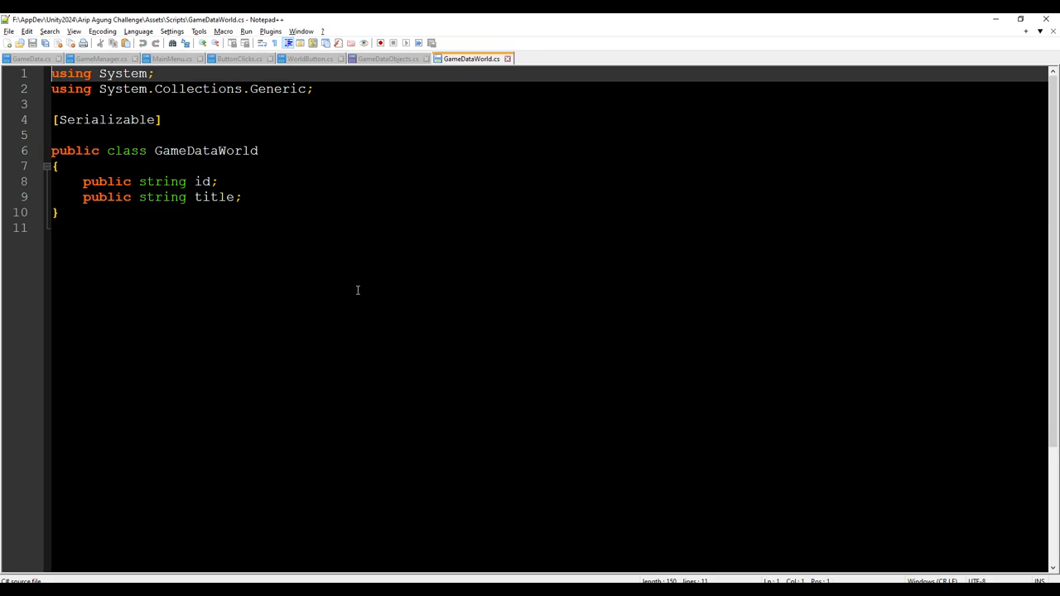
Add a public List<GameDataObjects> line after the title field, dropping the parentheses after checking GameData.cs.
{"action": "left_click", "coordinate": [280, 197]}
{"action": "key", "text": "Return"}
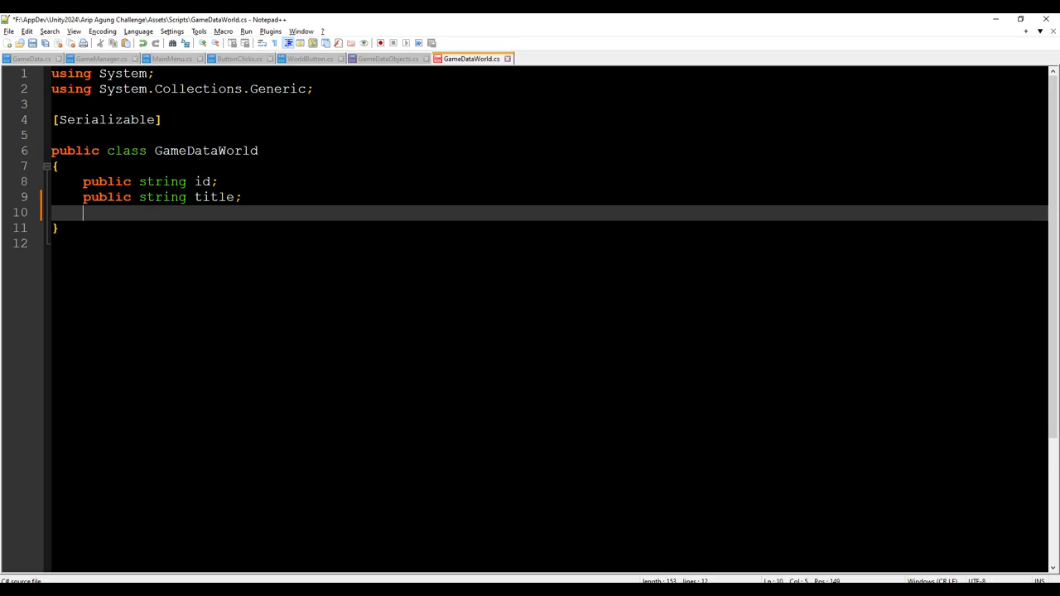
{"action": "type", "text": "public"}
{"action": "type", "text": "List<GameData"}
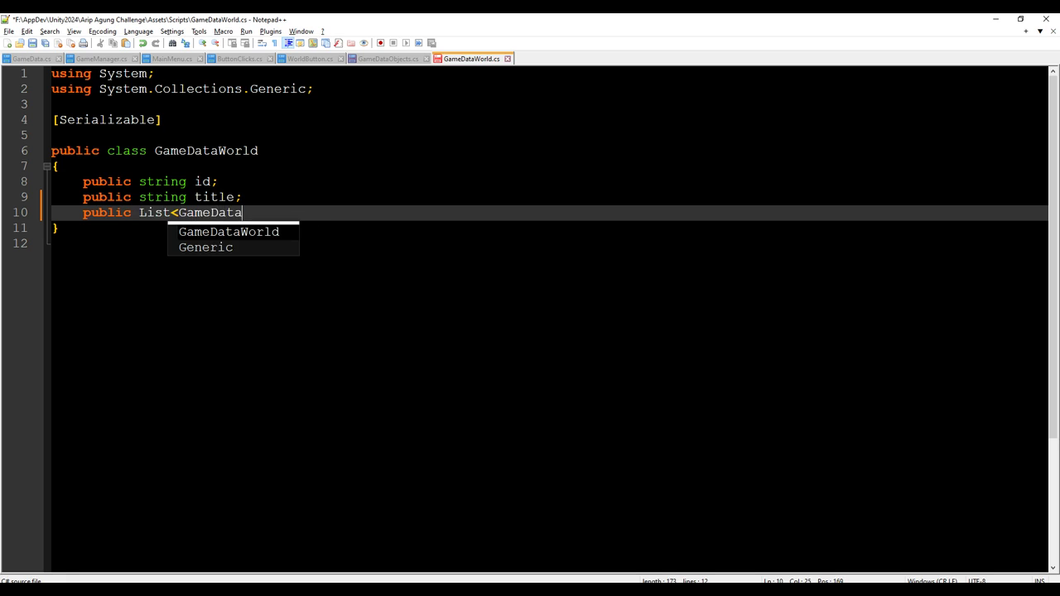
{"action": "type", "text": "Objects>"}
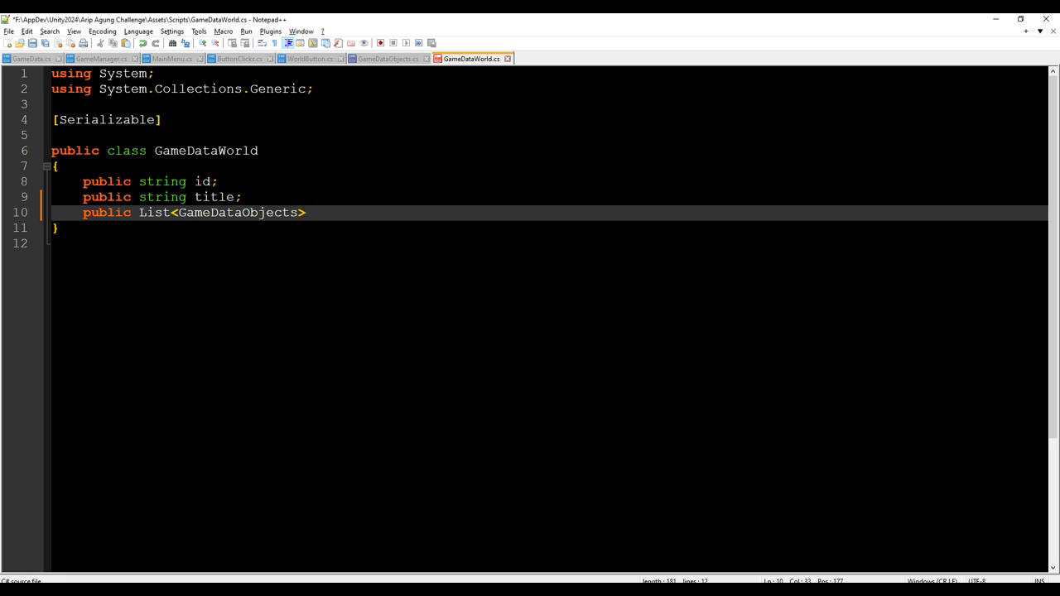
{"action": "type", "text": "();"}
{"action": "left_click", "coordinate": [23, 58]}
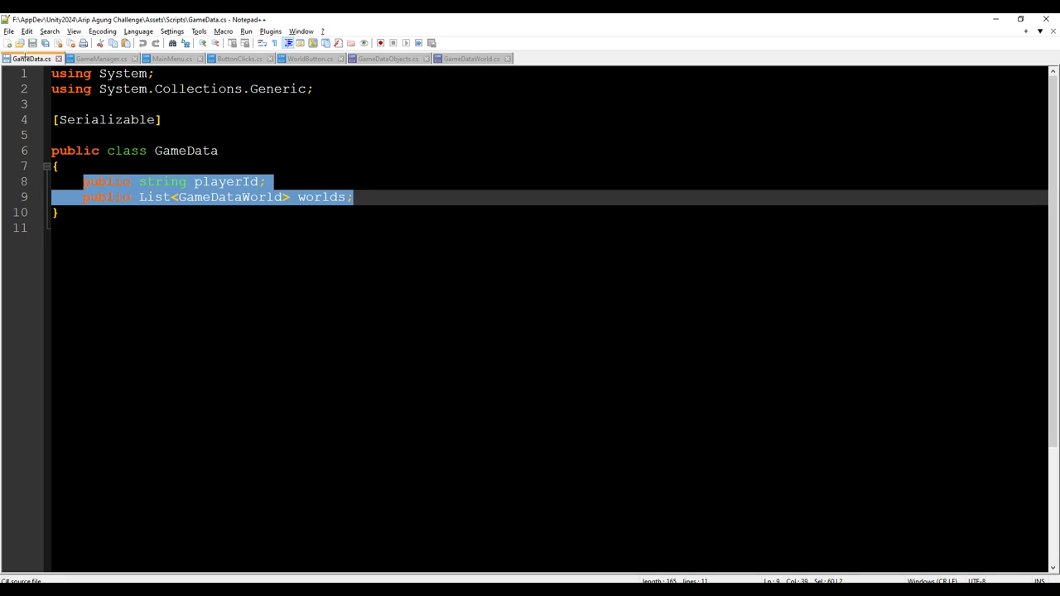
{"action": "left_click", "coordinate": [469, 58]}
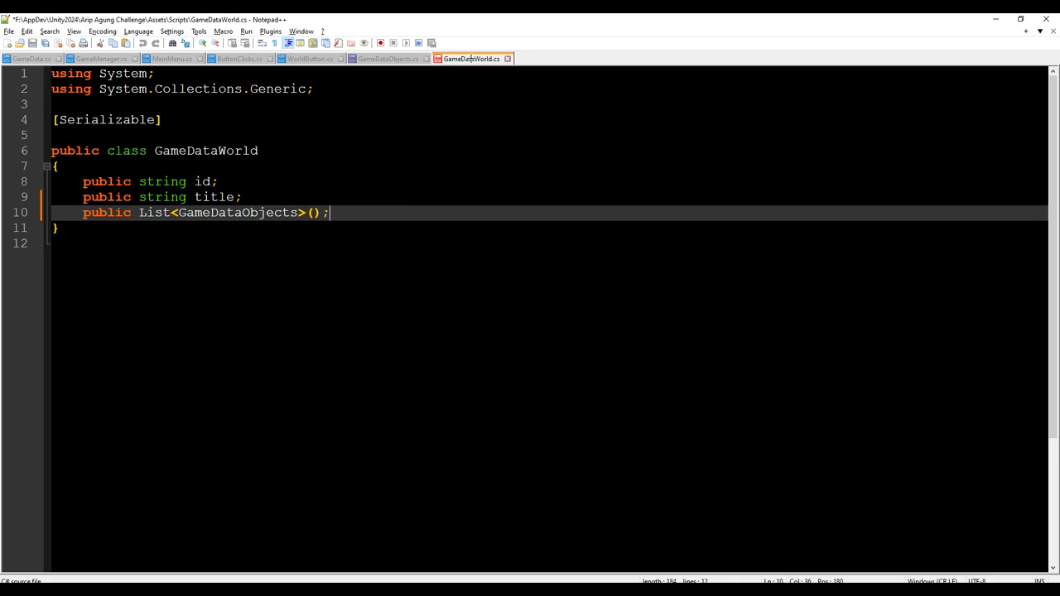
{"action": "key", "text": "BackSpace"}
{"action": "key", "text": "BackSpace"}
Name the field objects and correct its type to List<GameDataObject>, saving GameDataWorld.cs.
{"action": "type", "text": "objects"}
{"action": "key", "text": "ctrl+s"}
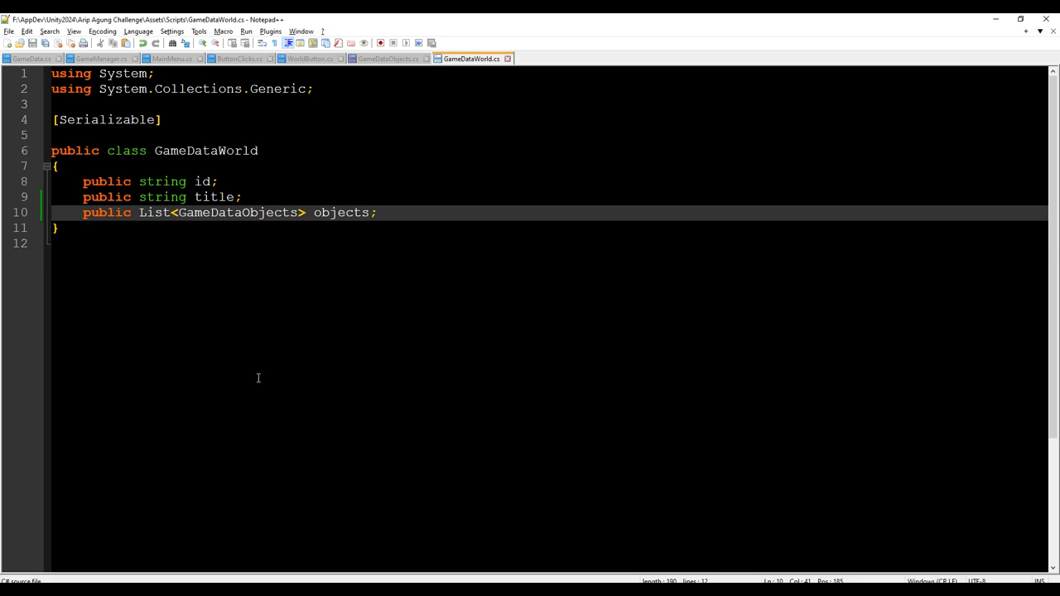
{"action": "left_click", "coordinate": [305, 320]}
{"action": "left_click", "coordinate": [325, 226]}
{"action": "left_click", "coordinate": [348, 212]}
{"action": "double_click", "coordinate": [348, 212]}
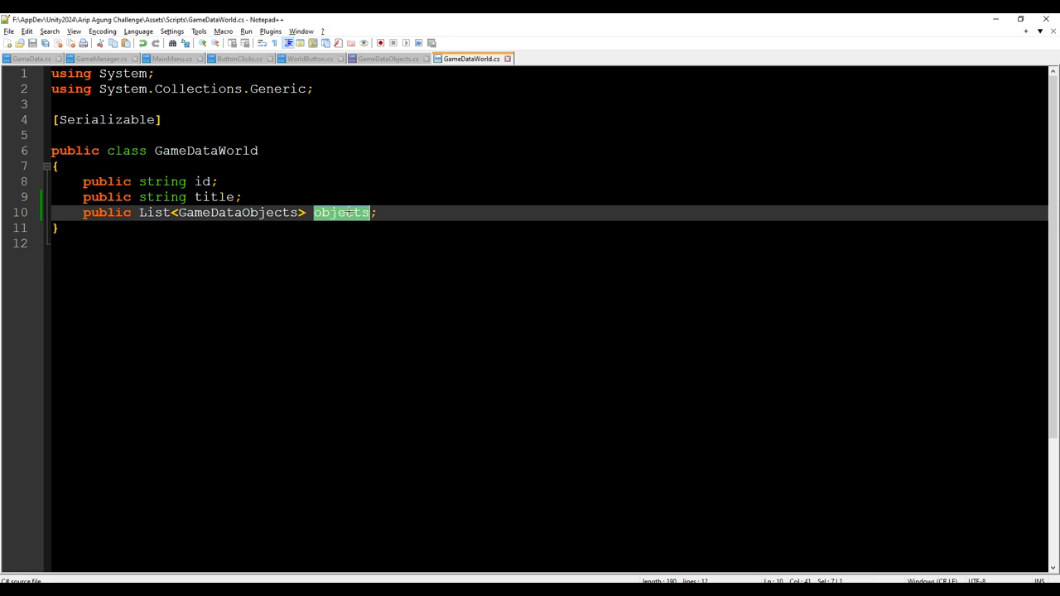
{"action": "left_click_drag", "start_coordinate": [298, 213], "coordinate": [290, 213]}
{"action": "key", "text": "BackSpace"}
{"action": "key", "text": "ctrl+s"}
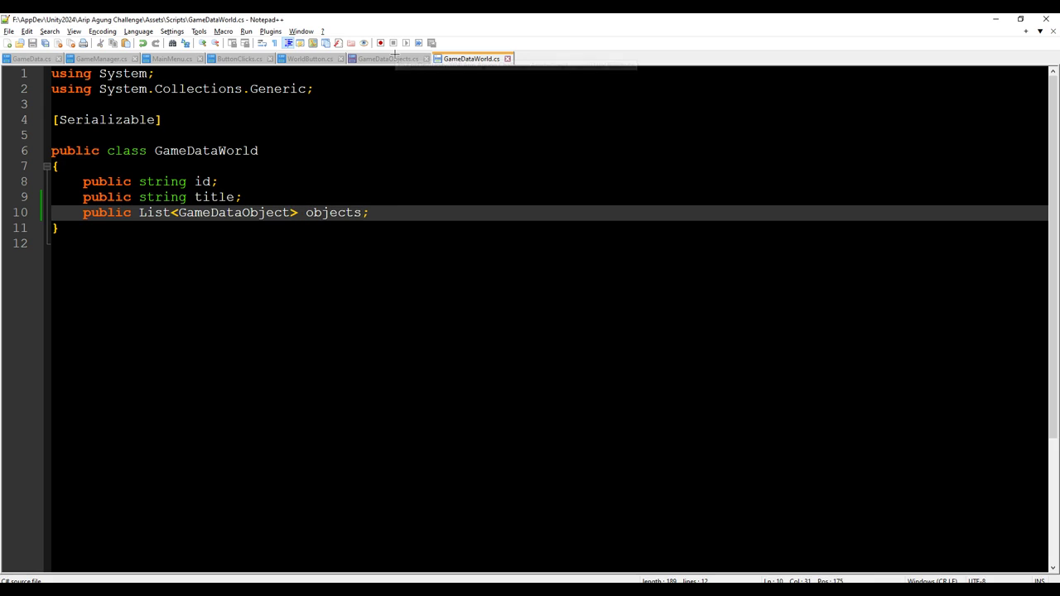
Rename the class in GameDataObjects.cs to GameDataObject and save it.
{"action": "left_click", "coordinate": [388, 59]}
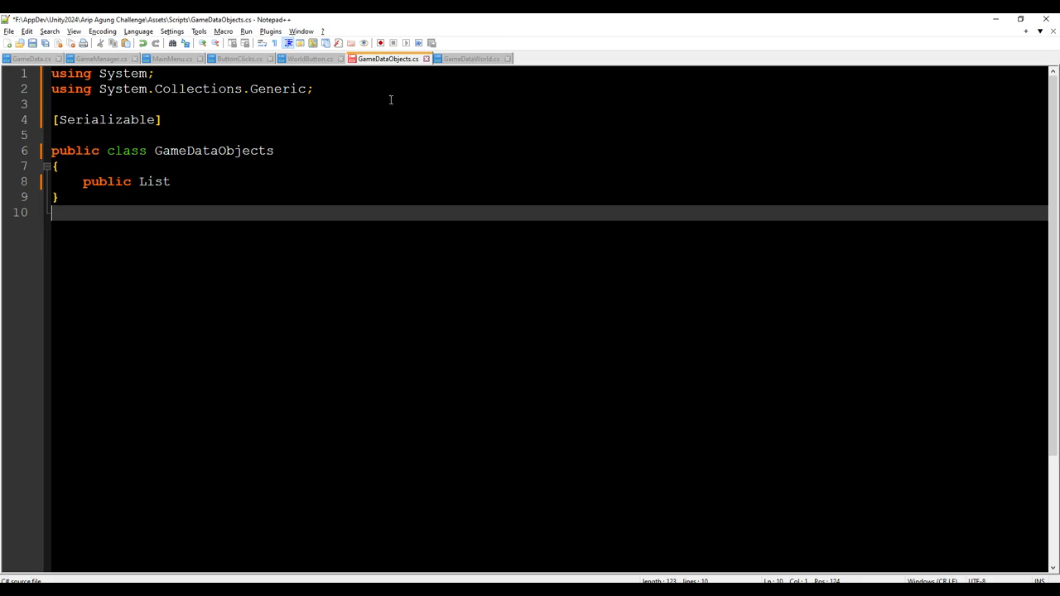
{"action": "left_click_drag", "start_coordinate": [274, 151], "coordinate": [266, 151]}
{"action": "key", "text": "BackSpace"}
{"action": "key", "text": "ctrl+s"}
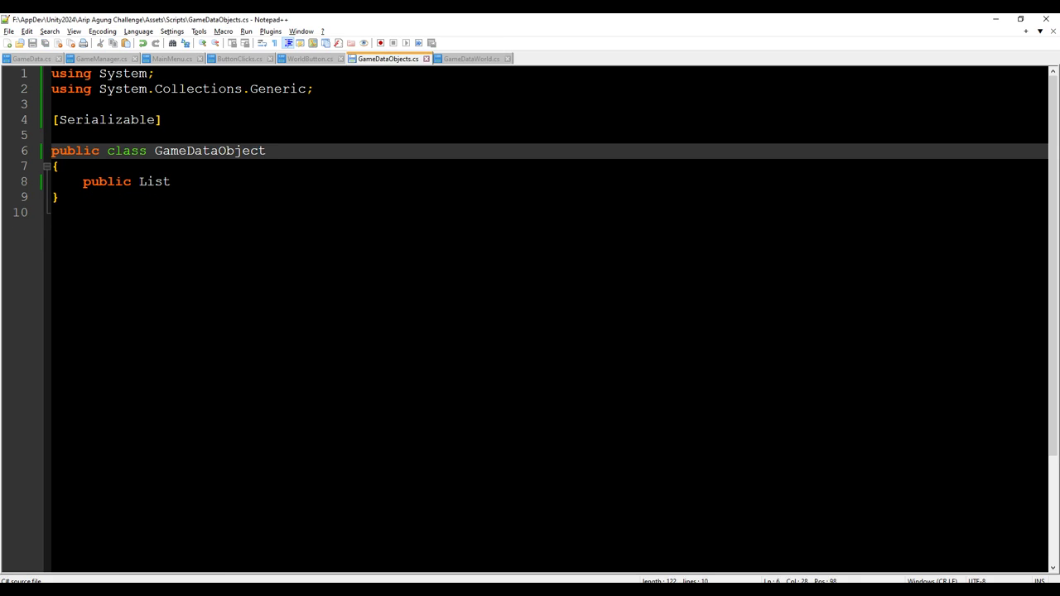
{"action": "key", "text": "alt+Tab"}
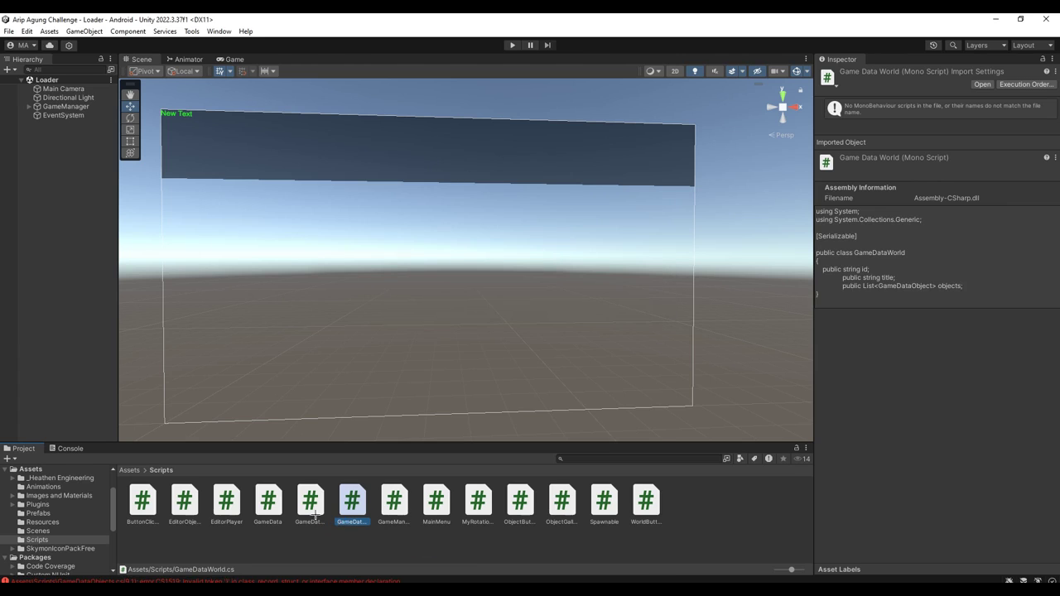
Rename the GameDataObjects script file to GameDataObject in Unity's Project window.
{"action": "left_click", "coordinate": [313, 509]}
{"action": "key", "text": "End"}
{"action": "key", "text": "BackSpace"}
{"action": "key", "text": "Return"}
Reopen GameDataObject.cs, drop the stale GameDataObjects.cs tab, and delete List from line 8.
{"action": "double_click", "coordinate": [310, 501]}
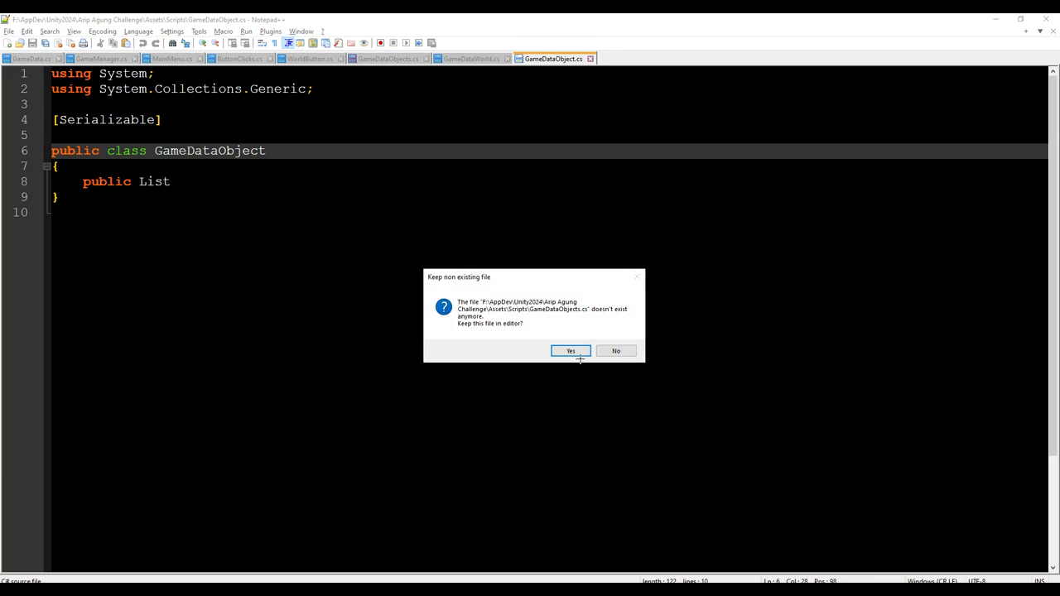
{"action": "left_click", "coordinate": [618, 351]}
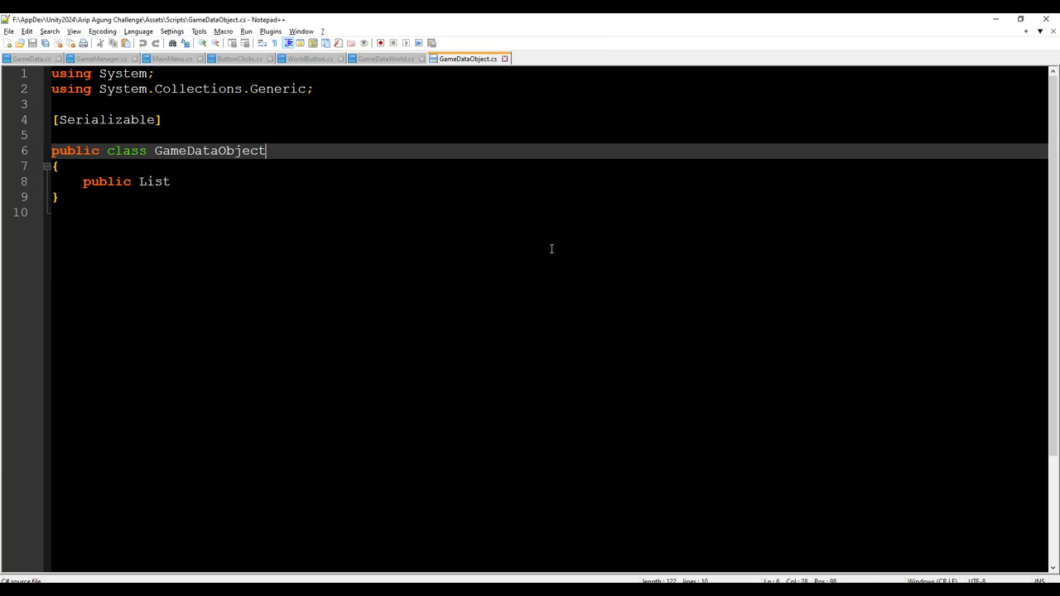
{"action": "left_click", "coordinate": [420, 271]}
{"action": "left_click", "coordinate": [275, 199]}
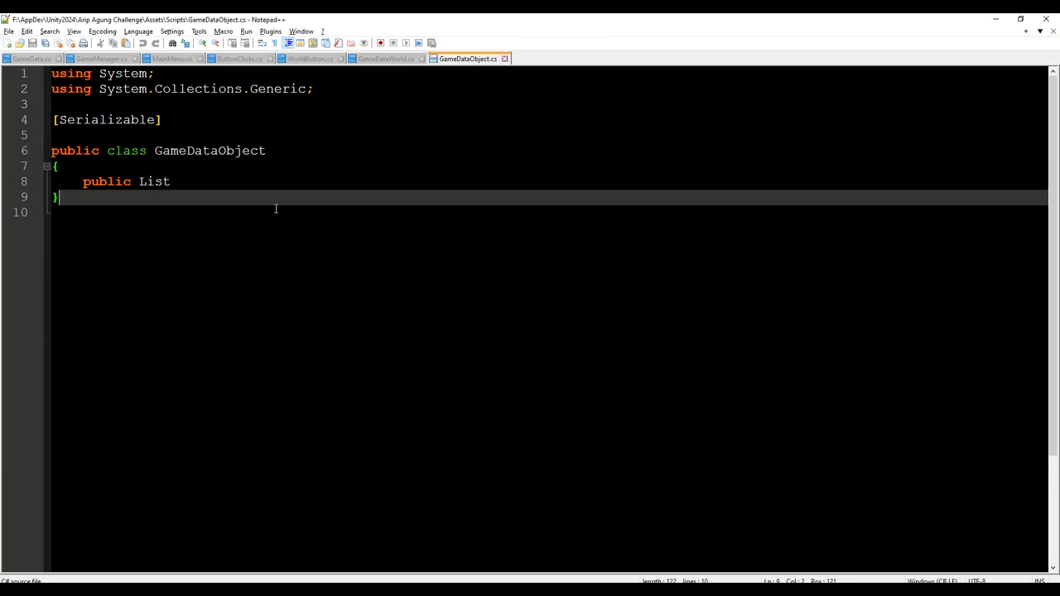
{"action": "left_click", "coordinate": [221, 180]}
{"action": "key", "text": "BackSpace"}
{"action": "key", "text": "BackSpace"}
{"action": "key", "text": "BackSpace"}
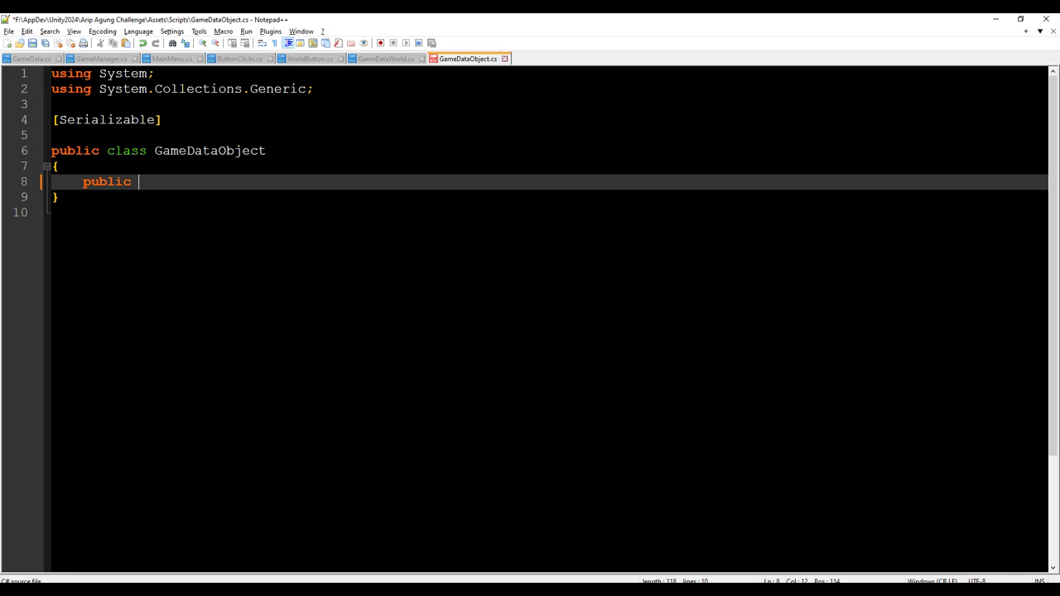
Declare public Vector3 position and public Quaternion rotation fields, saving after each.
{"action": "type", "text": "Vector3"}
{"action": "type", "text": " position;"}
{"action": "key", "text": "ctrl+s"}
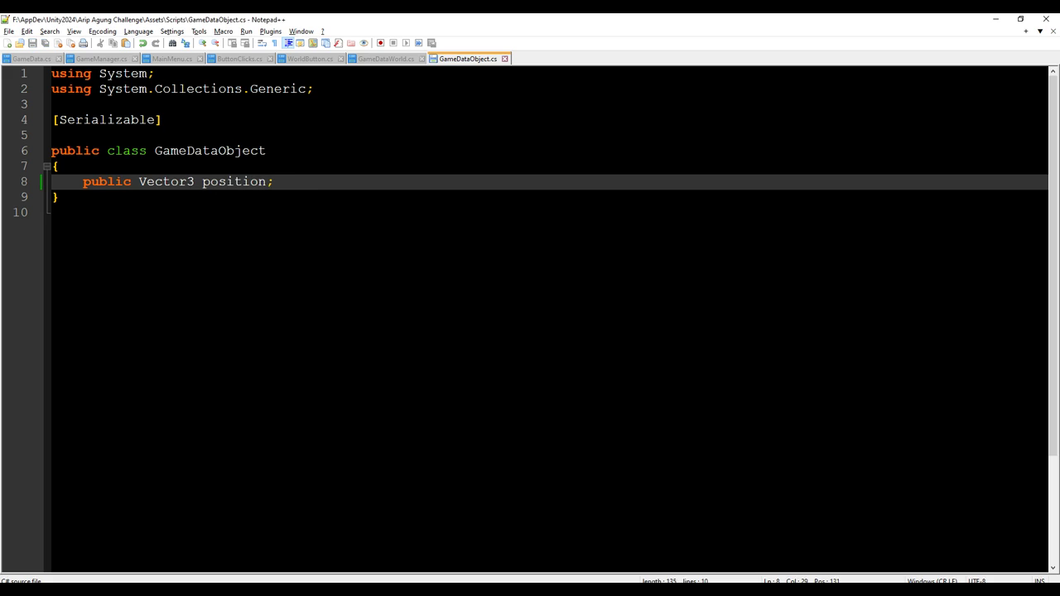
{"action": "key", "text": "Return"}
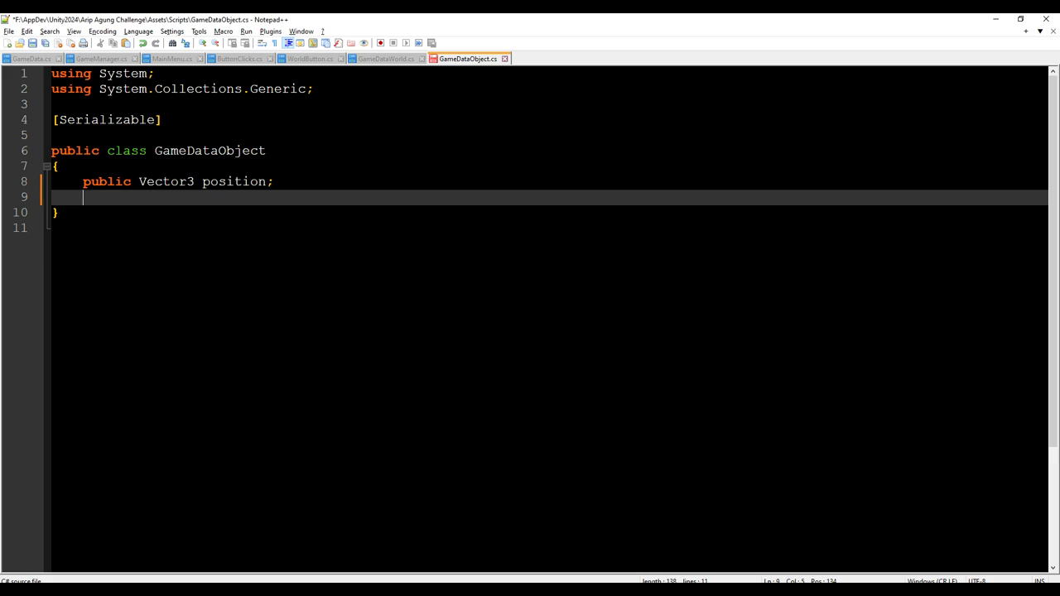
{"action": "type", "text": "public"}
{"action": "type", "text": " Quaternion"}
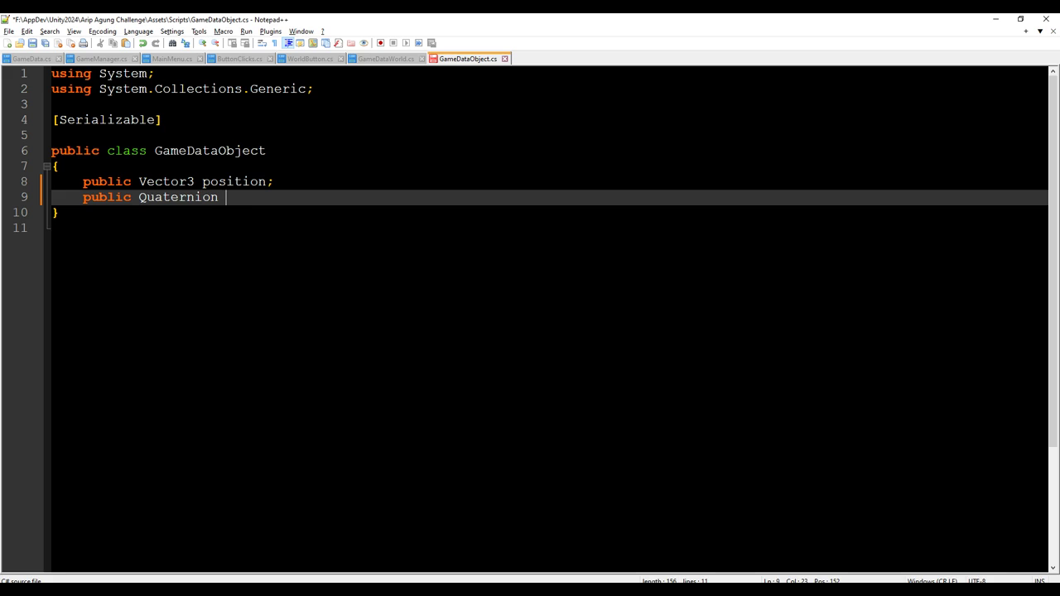
{"action": "type", "text": "rotation;"}
{"action": "key", "text": "ctrl+s"}
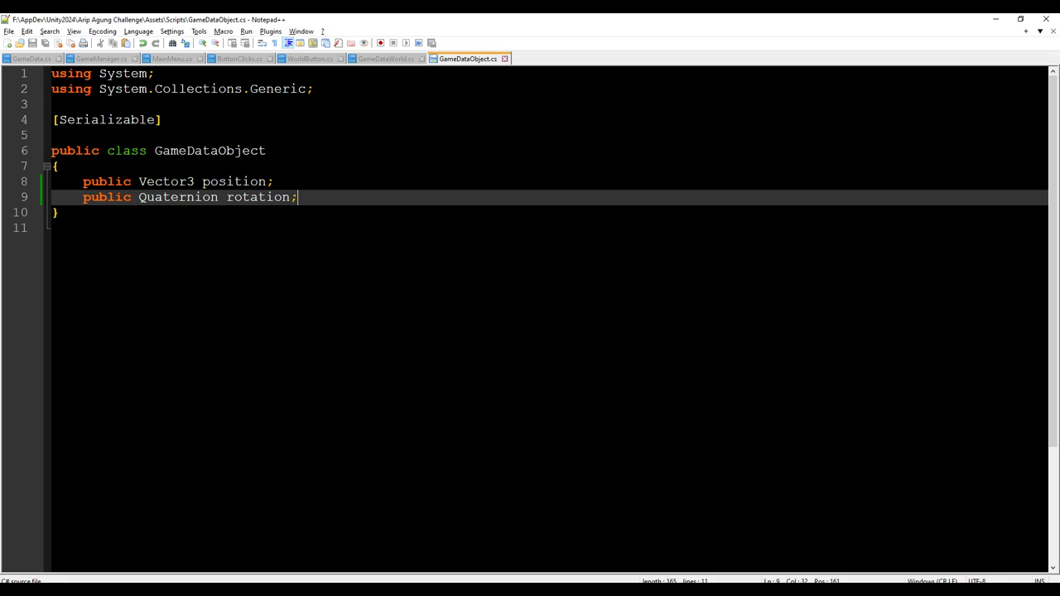
Add a public string prefab field and save GameDataObject.cs.
{"action": "key", "text": "Return"}
{"action": "type", "text": "public "}
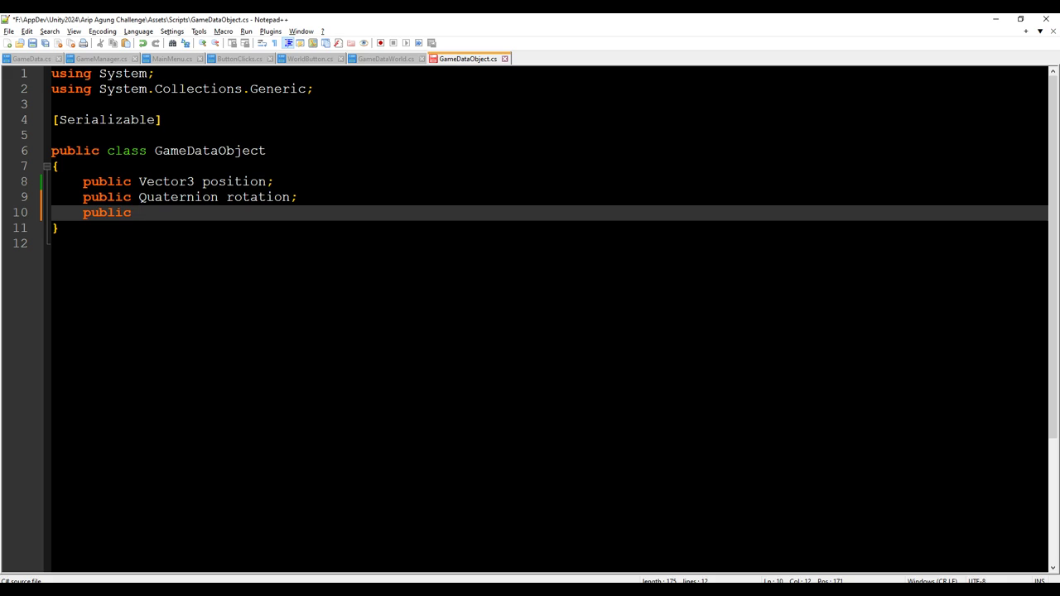
{"action": "type", "text": "string "}
{"action": "type", "text": "prefabName"}
{"action": "key", "text": "BackSpace"}
{"action": "key", "text": "BackSpace"}
{"action": "key", "text": "BackSpace"}
{"action": "key", "text": "BackSpace"}
{"action": "key", "text": "ctrl+s"}
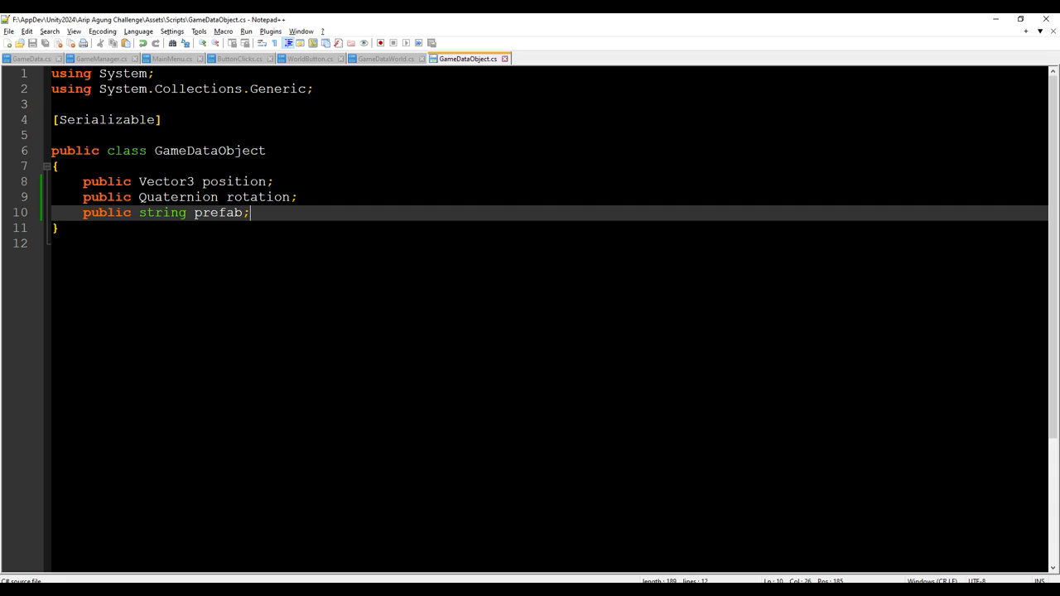
{"action": "left_click", "coordinate": [386, 58]}
{"action": "left_click", "coordinate": [412, 251]}
Review the objects field declaration in GameDataWorld.cs.
{"action": "left_click", "coordinate": [390, 214]}
{"action": "left_click", "coordinate": [449, 201]}
{"action": "left_click", "coordinate": [386, 214]}
{"action": "left_click", "coordinate": [456, 225]}
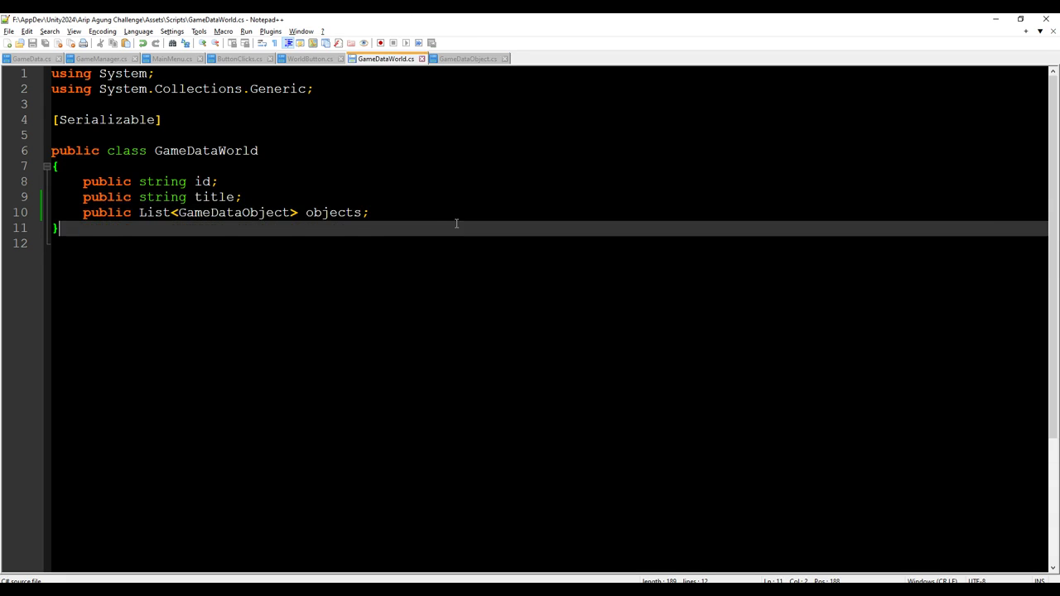
{"action": "double_click", "coordinate": [355, 213]}
{"action": "left_click", "coordinate": [475, 236]}
{"action": "left_click", "coordinate": [341, 213]}
{"action": "double_click", "coordinate": [340, 213]}
{"action": "left_click", "coordinate": [445, 225]}
Read the two CS0246 errors in Unity's Console: Vector3 and Quaternion not found.
{"action": "key", "text": "Down"}
{"action": "key", "text": "alt+Tab"}
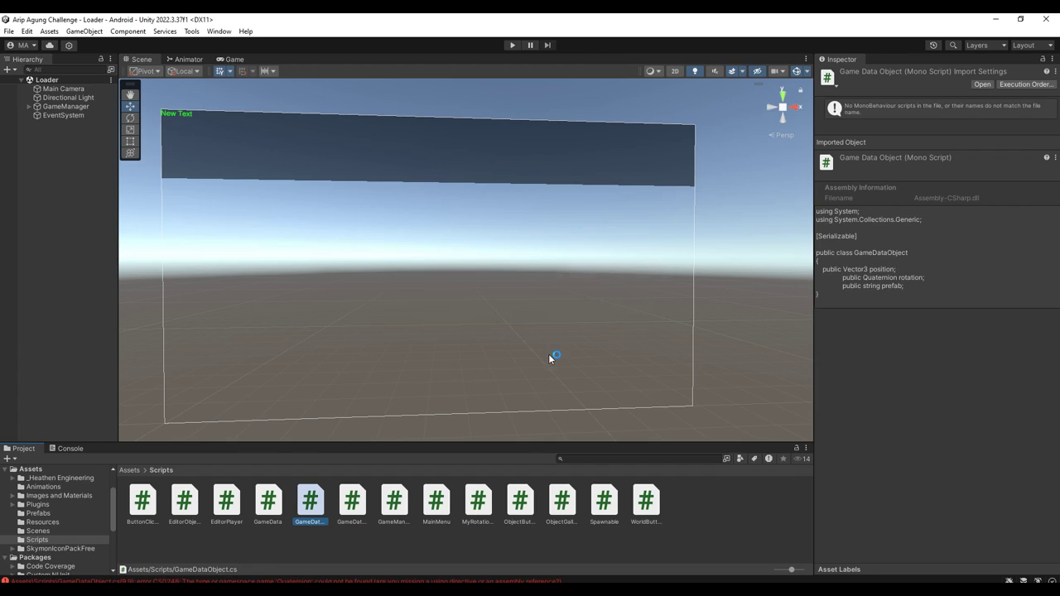
{"action": "left_click", "coordinate": [68, 449]}
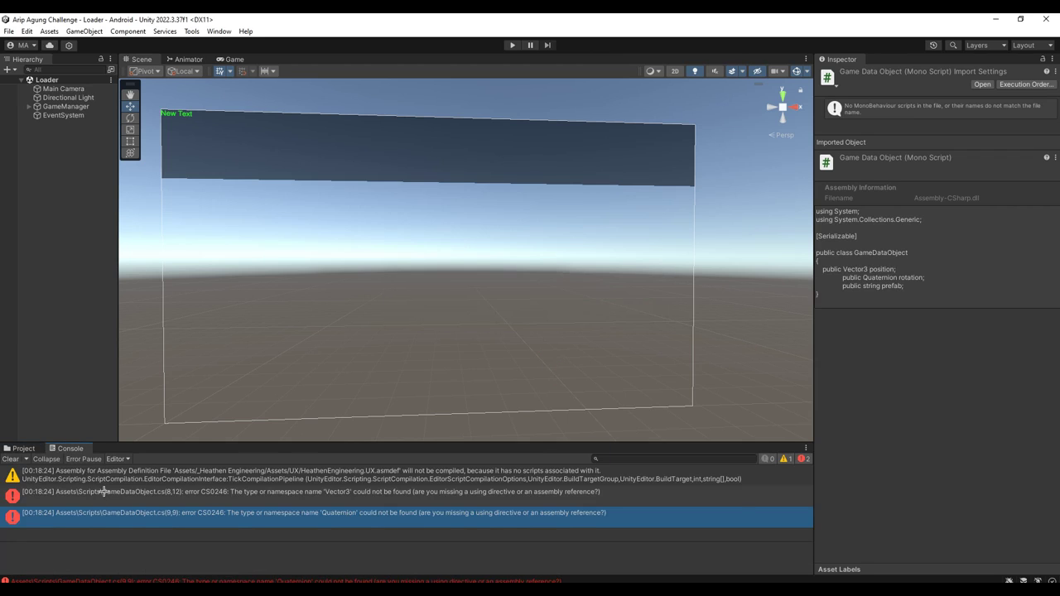
{"action": "left_click", "coordinate": [103, 492]}
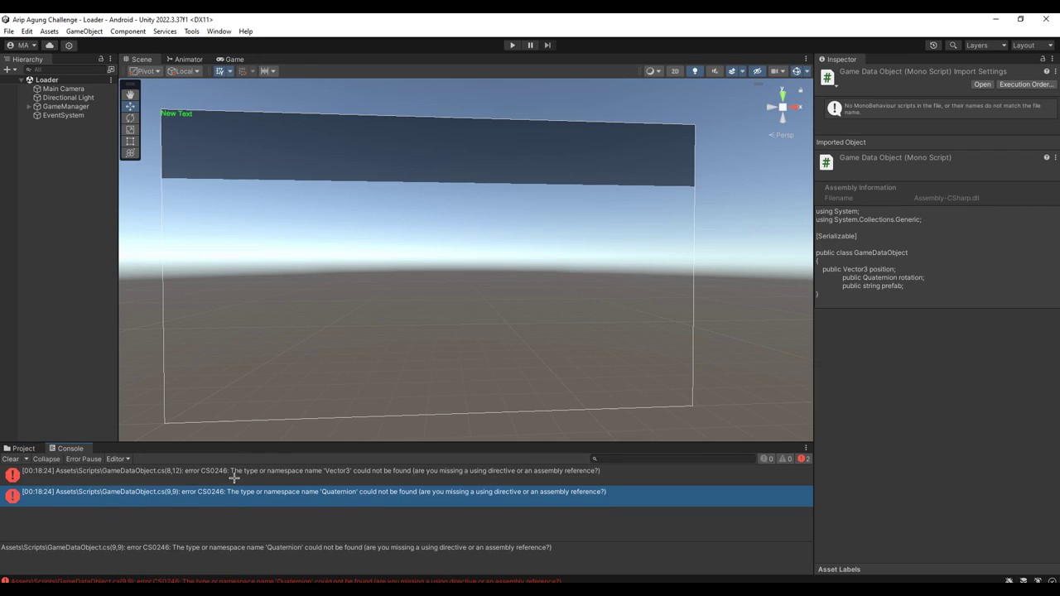
{"action": "left_click", "coordinate": [234, 476]}
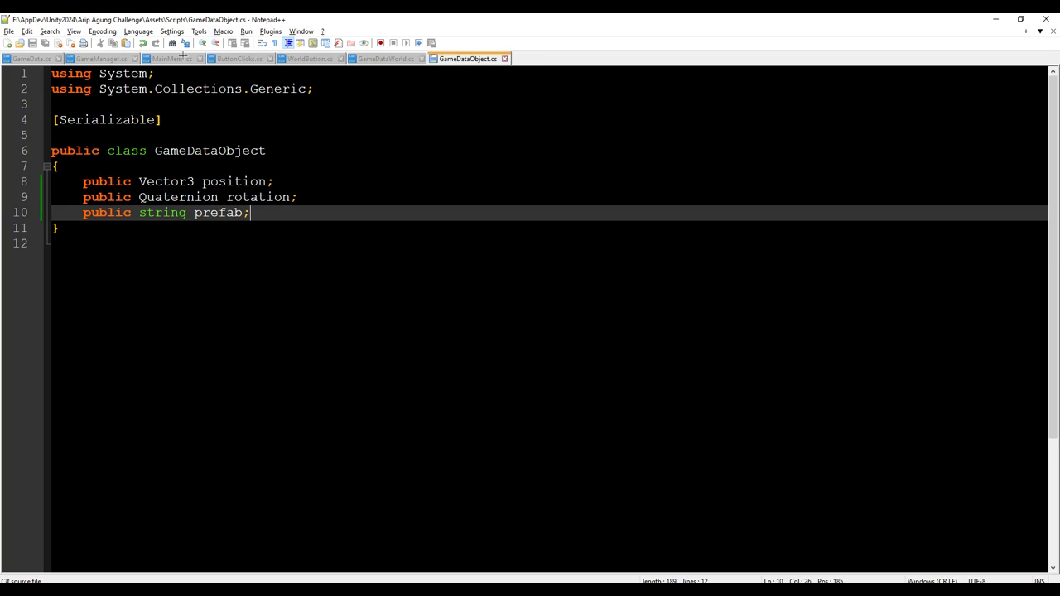
Copy the 'using UnityEngine;' line from MainMenu.cs.
{"action": "left_click", "coordinate": [169, 58]}
{"action": "scroll", "coordinate": [224, 200], "scroll_direction": "up", "scroll_amount": 5}
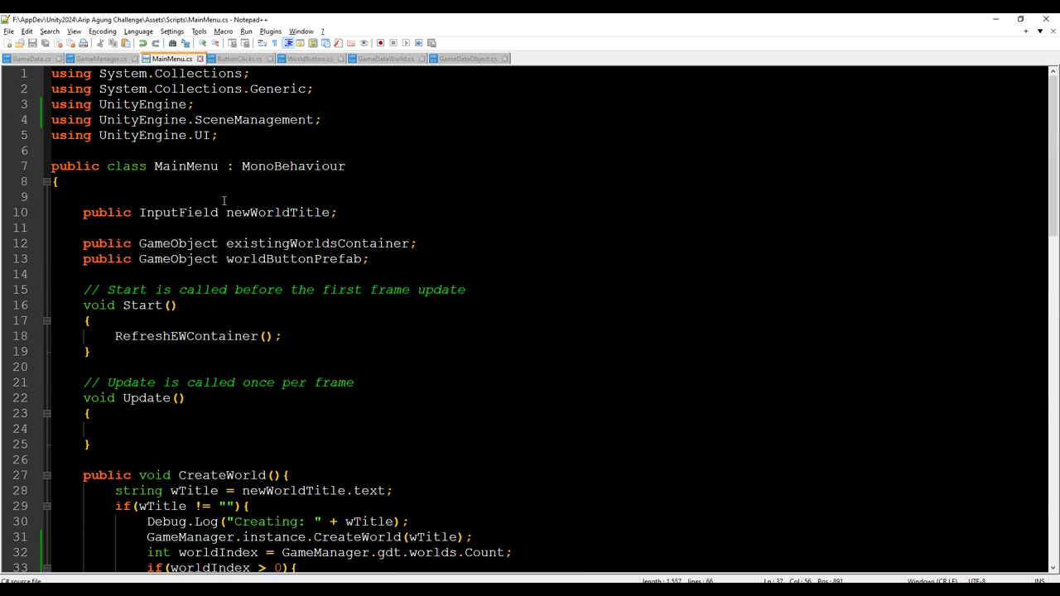
{"action": "left_click", "coordinate": [207, 121]}
{"action": "left_click_drag", "start_coordinate": [194, 104], "coordinate": [51, 105]}
{"action": "key", "text": "ctrl+c"}
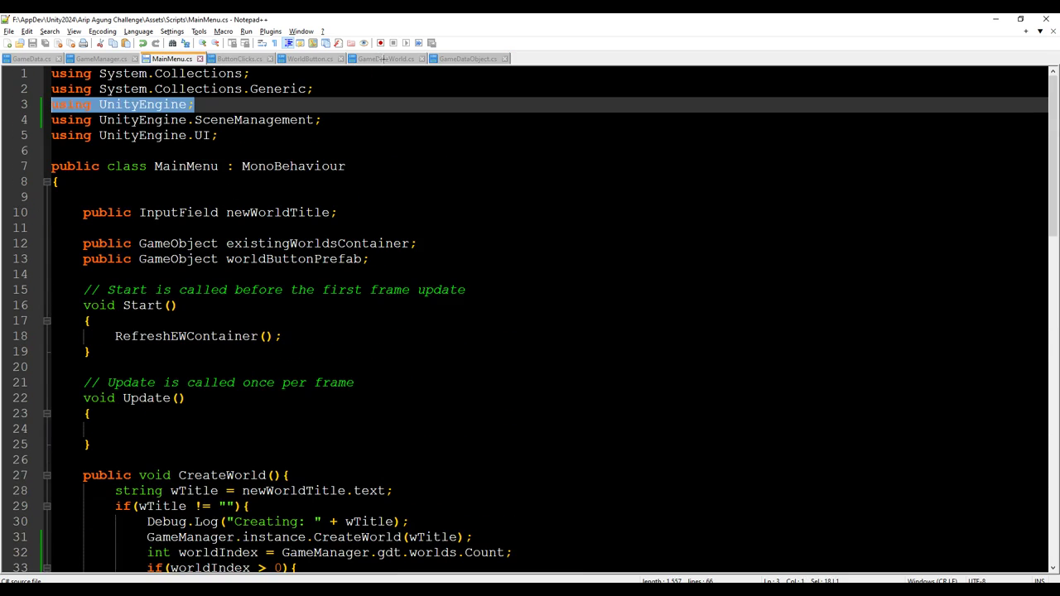
Paste it on line 3 of GameDataObject.cs, save, and clear Unity's Console.
{"action": "left_click", "coordinate": [476, 58]}
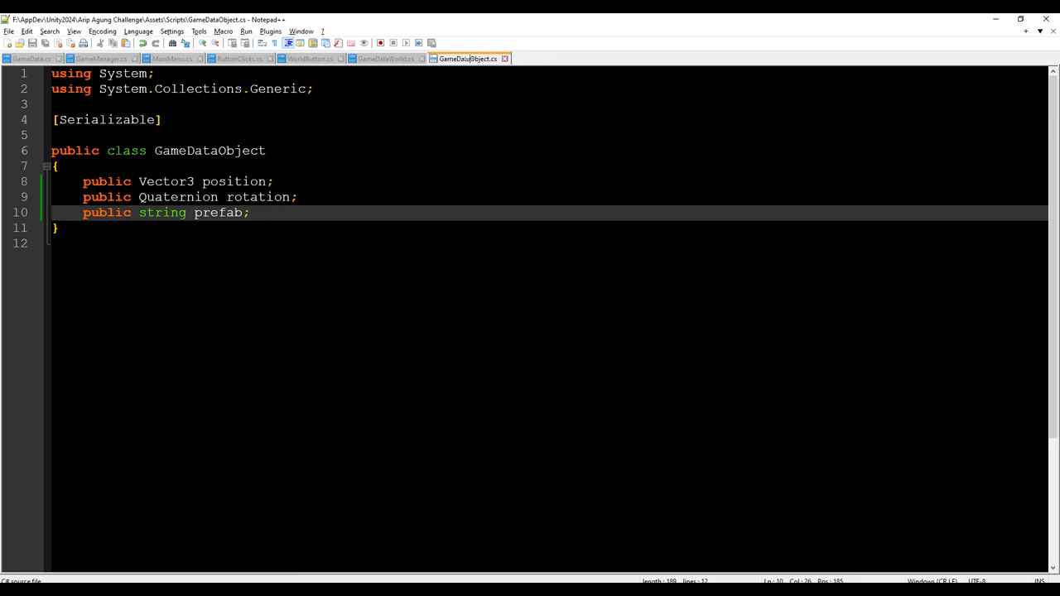
{"action": "left_click", "coordinate": [285, 106]}
{"action": "key", "text": "ctrl+v"}
{"action": "key", "text": "Return"}
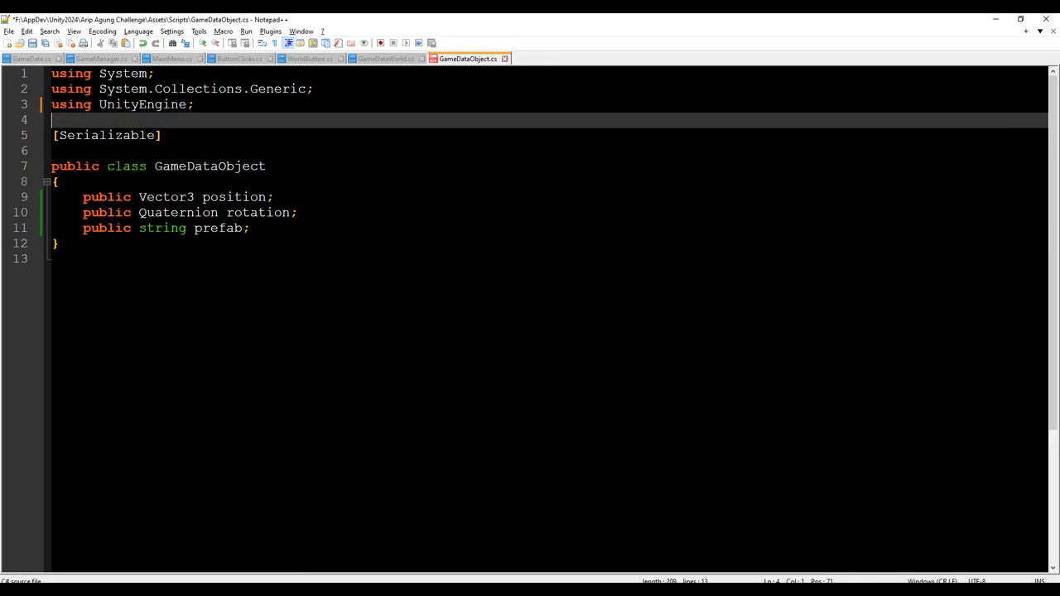
{"action": "key", "text": "ctrl+s"}
{"action": "key", "text": "alt+Tab"}
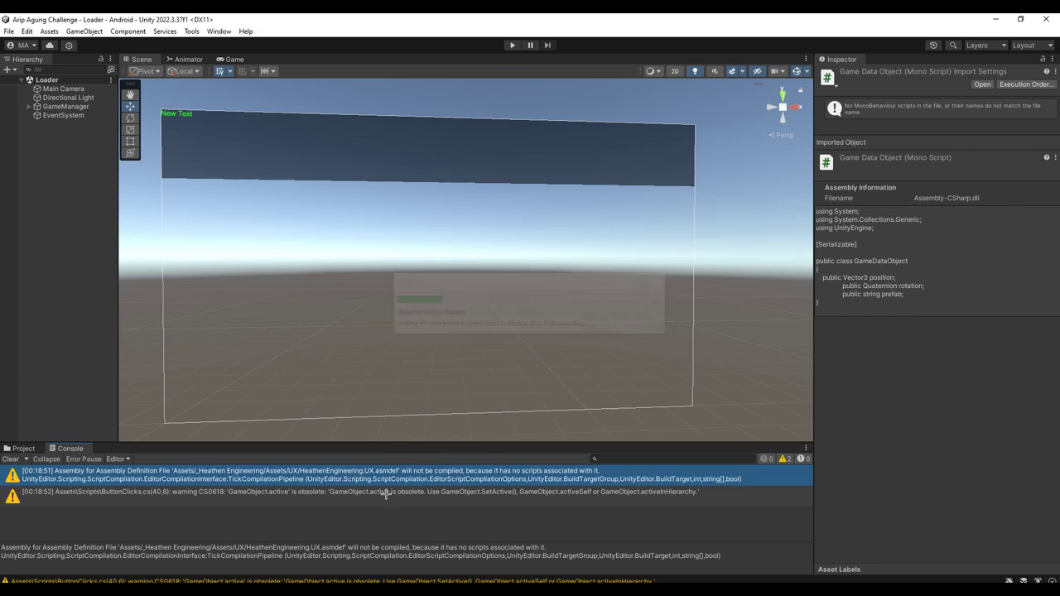
{"action": "left_click", "coordinate": [11, 460]}
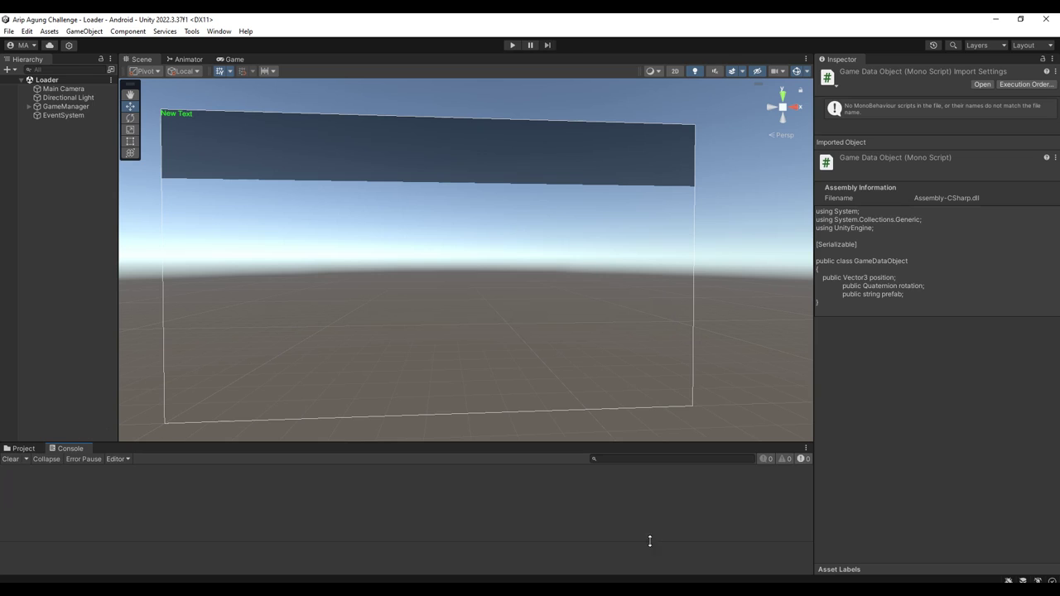
Review the using line and field declarations in GameDataObject.cs.
{"action": "key", "text": "alt+Tab"}
{"action": "left_click", "coordinate": [417, 235]}
{"action": "left_click", "coordinate": [347, 181]}
{"action": "left_click", "coordinate": [304, 101]}
{"action": "left_click", "coordinate": [343, 212]}
{"action": "left_click", "coordinate": [348, 228]}
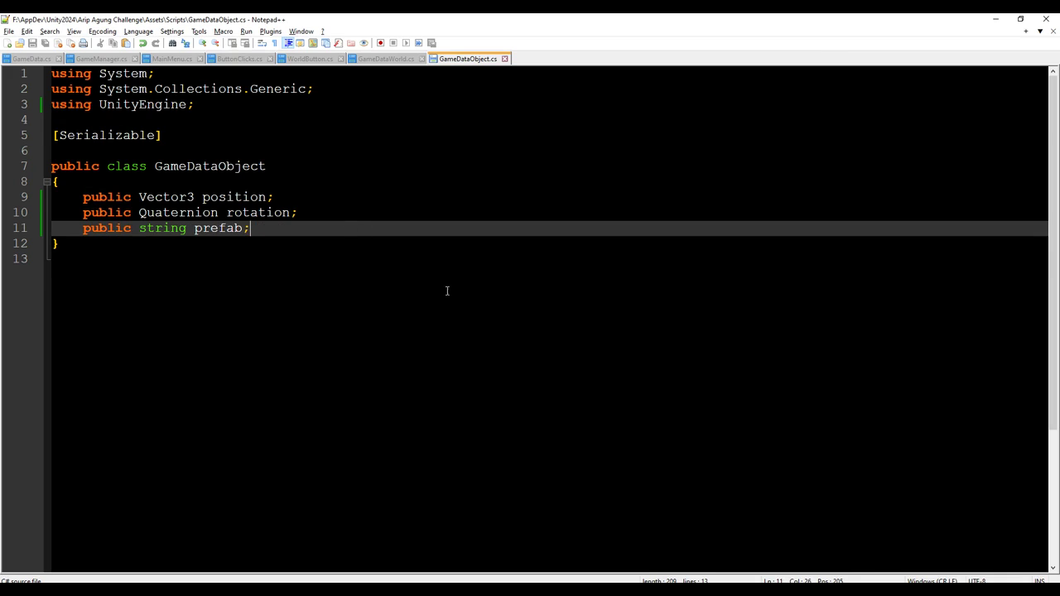
{"action": "left_click", "coordinate": [705, 433]}
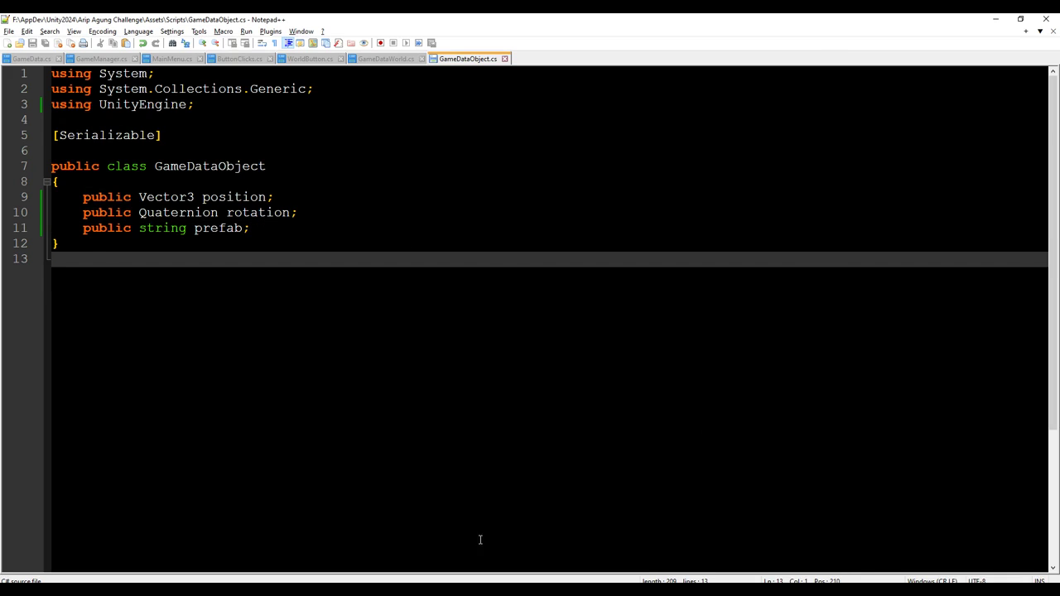
Preview the GameDataWorld and GameData scripts from Unity's Scripts folder in the Inspector.
{"action": "key", "text": "alt+Tab"}
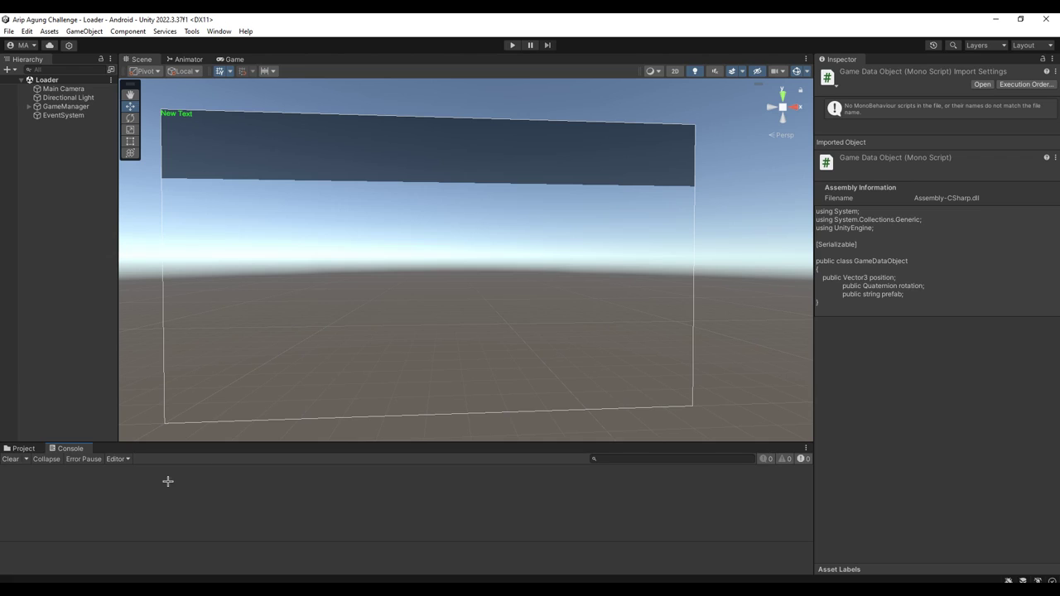
{"action": "left_click", "coordinate": [21, 448]}
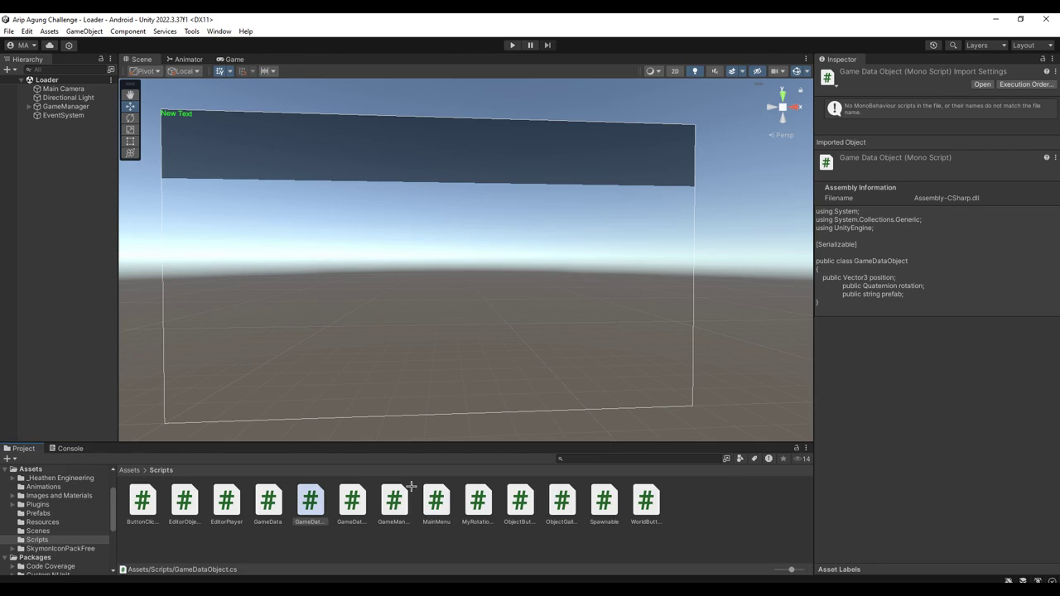
{"action": "left_click", "coordinate": [550, 534]}
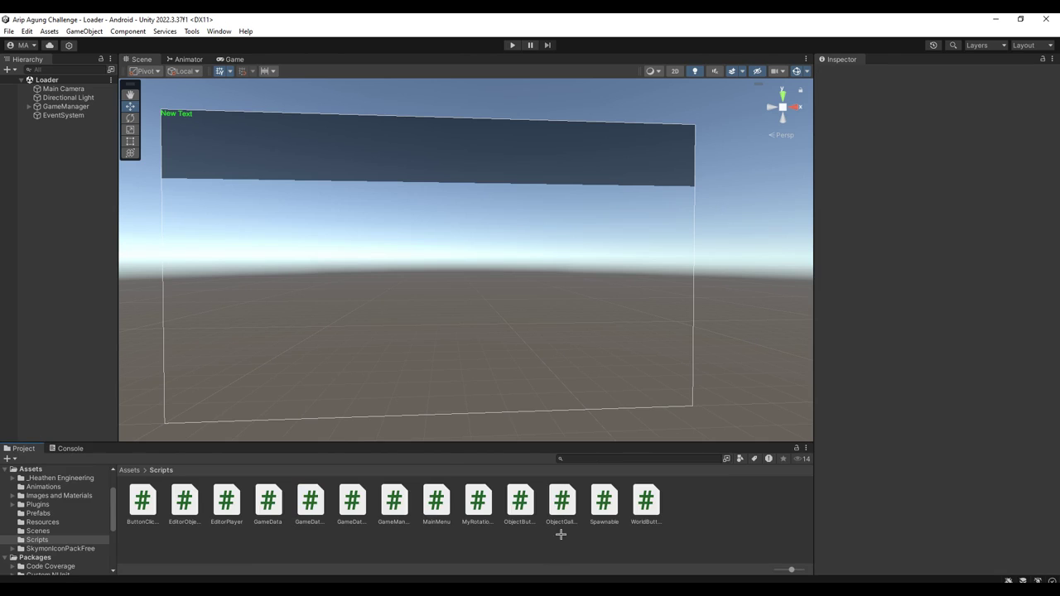
{"action": "left_click", "coordinate": [394, 501]}
{"action": "left_click", "coordinate": [352, 501]}
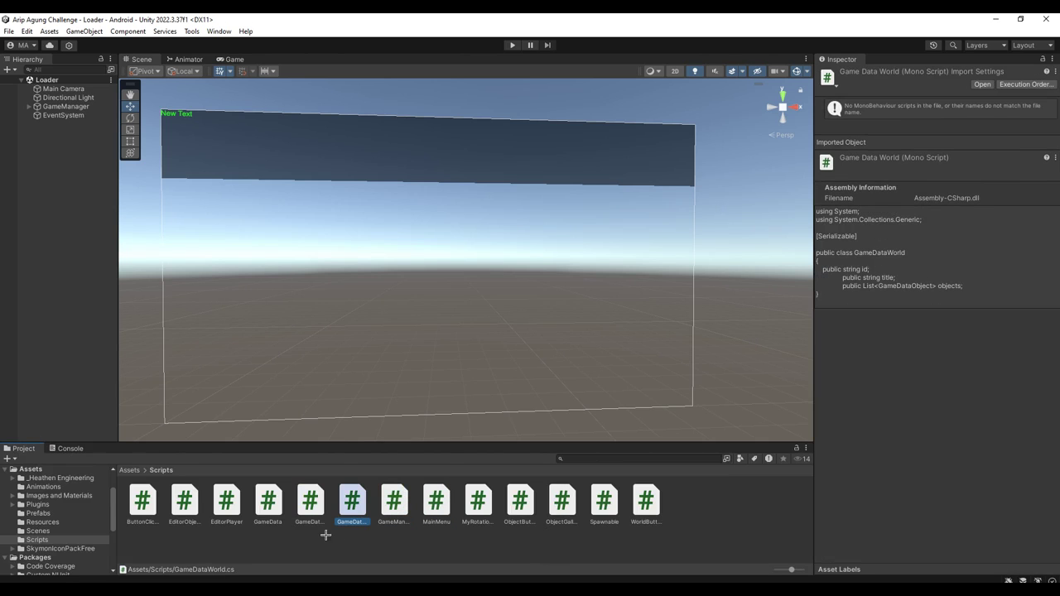
{"action": "left_click", "coordinate": [269, 500]}
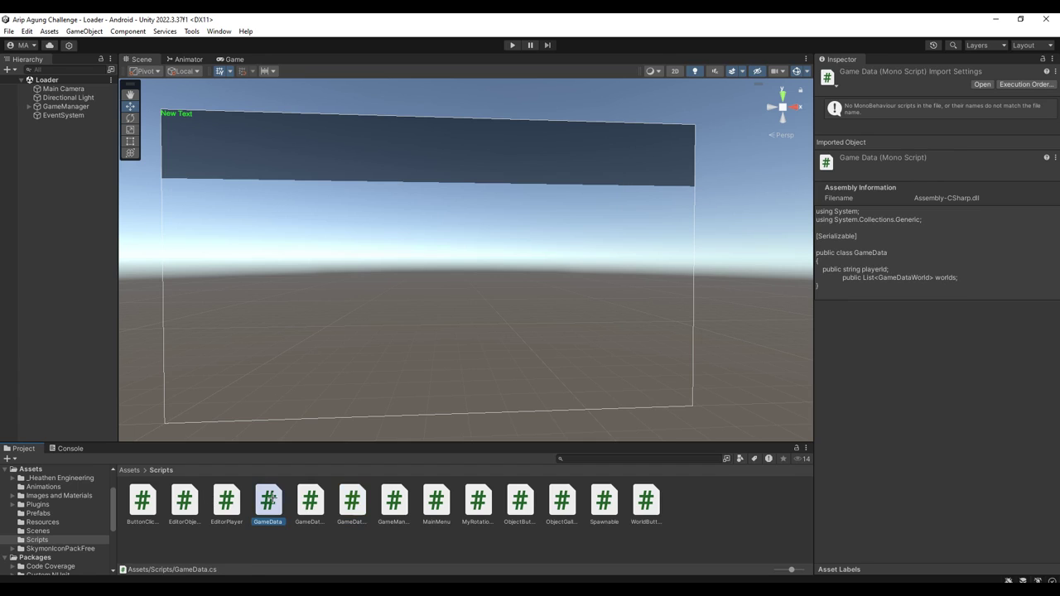
Open GameManager.cs and locate the newWorld.id assignment in CreateWorld.
{"action": "double_click", "coordinate": [394, 500]}
{"action": "scroll", "coordinate": [287, 402], "scroll_direction": "down", "scroll_amount": 11}
{"action": "scroll", "coordinate": [282, 398], "scroll_direction": "down", "scroll_amount": 5}
{"action": "scroll", "coordinate": [278, 396], "scroll_direction": "up", "scroll_amount": 2}
{"action": "left_click", "coordinate": [178, 398]}
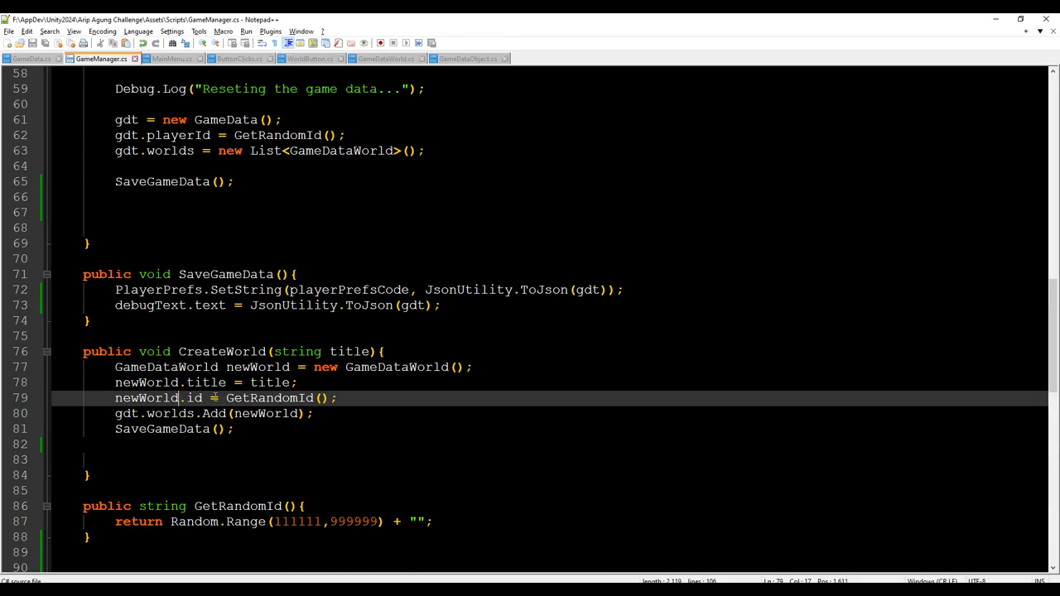
{"action": "left_click", "coordinate": [330, 398]}
{"action": "scroll", "coordinate": [362, 405], "scroll_direction": "down", "scroll_amount": 3}
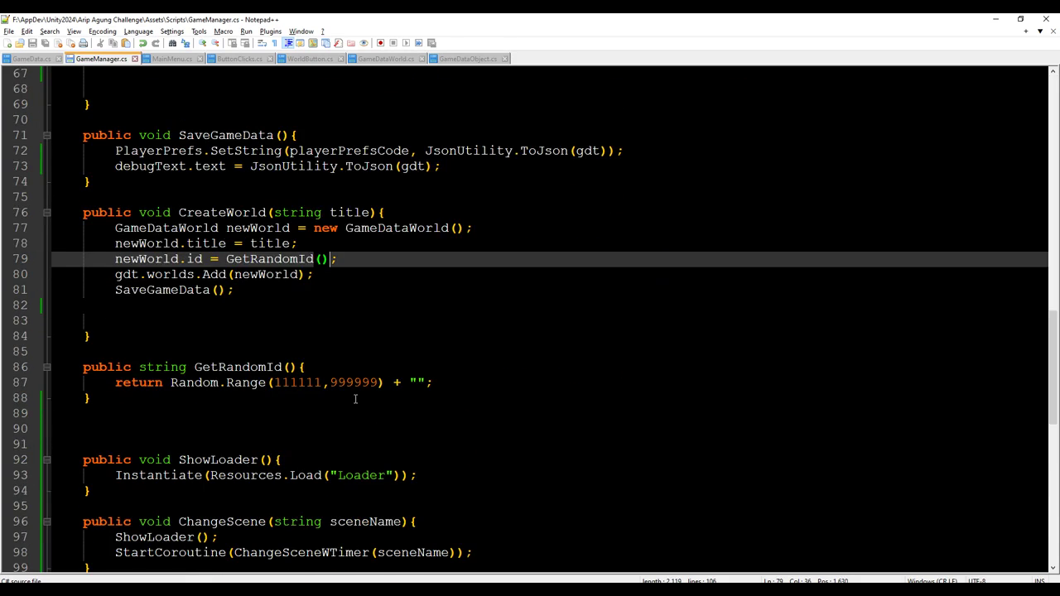
{"action": "scroll", "coordinate": [363, 405], "scroll_direction": "down", "scroll_amount": 3}
{"action": "scroll", "coordinate": [357, 399], "scroll_direction": "up", "scroll_amount": 2}
{"action": "scroll", "coordinate": [298, 337], "scroll_direction": "up", "scroll_amount": 2}
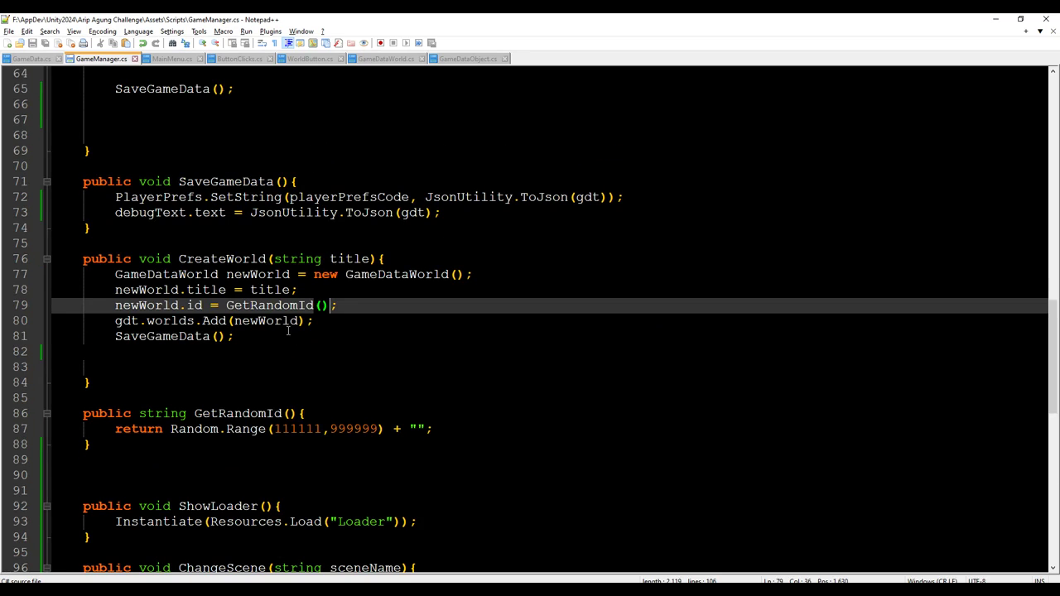
{"action": "double_click", "coordinate": [287, 323]}
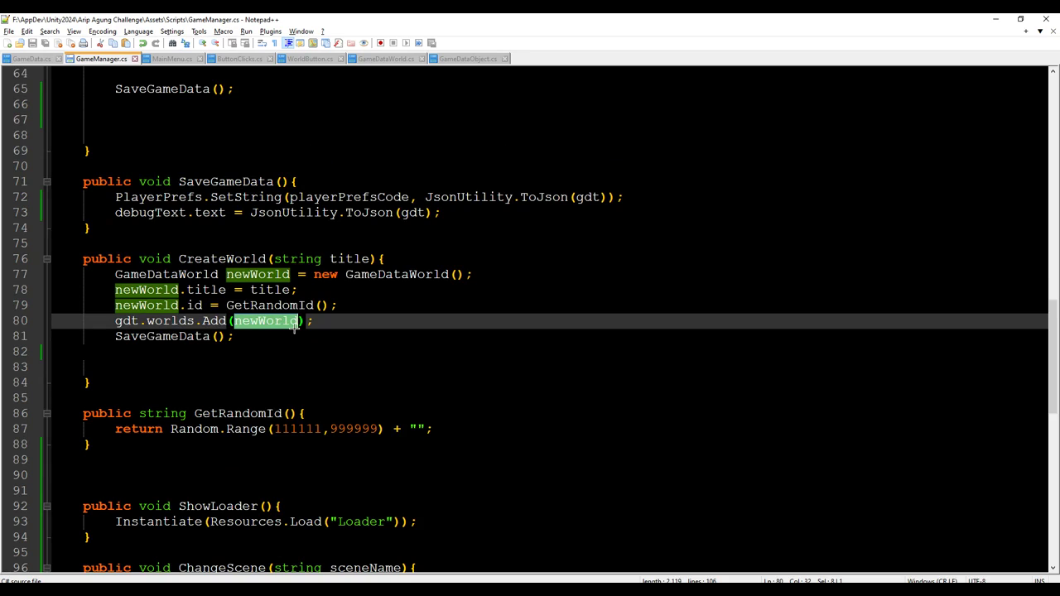
Type newWorld.objects on a new line 80, then check GameDataWorld.cs and WorldButton.cs.
{"action": "left_click", "coordinate": [333, 308]}
{"action": "key", "text": "Return"}
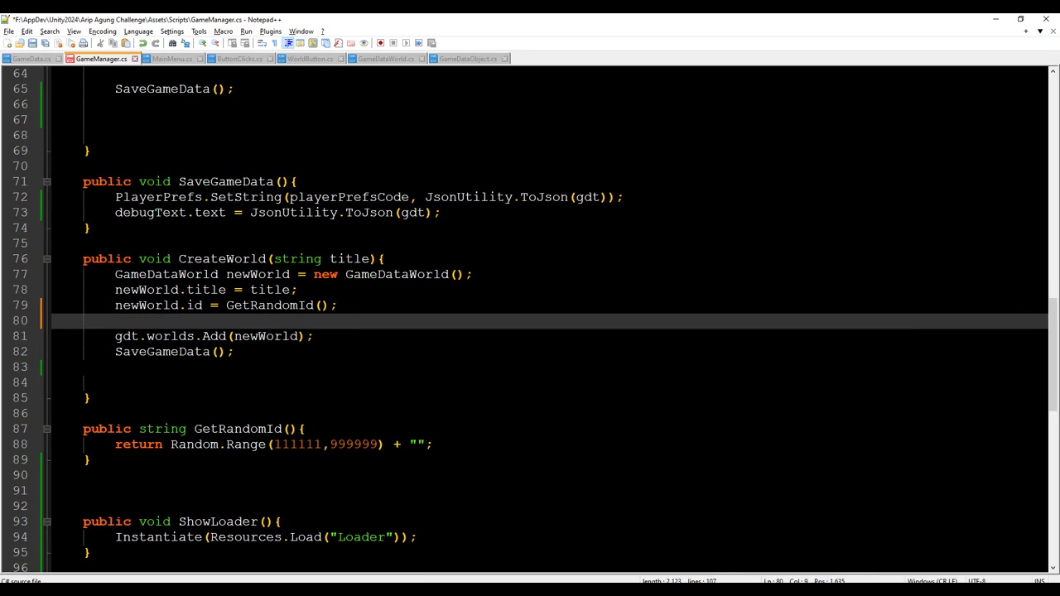
{"action": "type", "text": "newWor"}
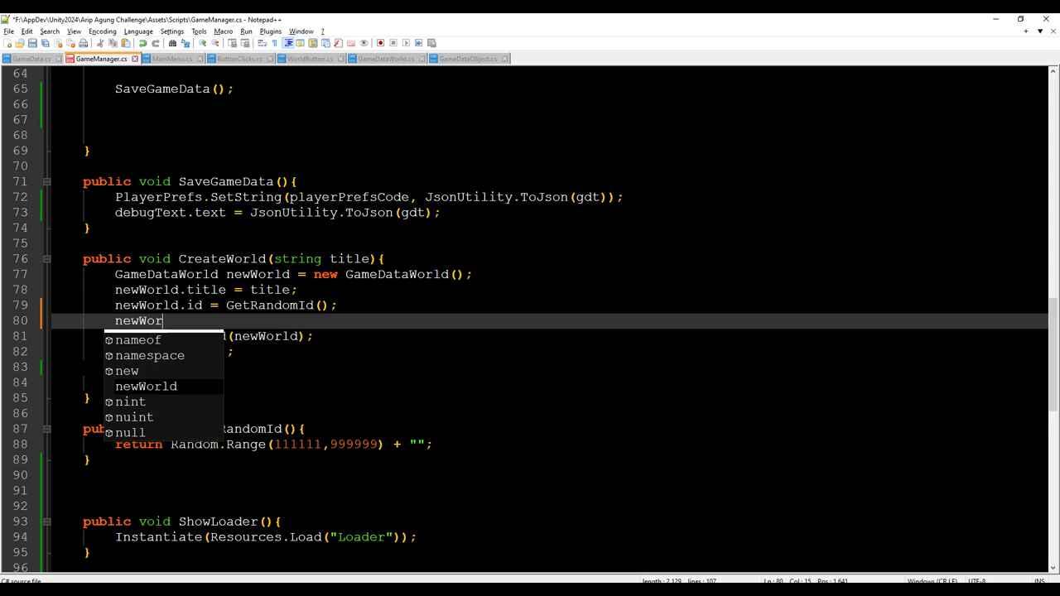
{"action": "type", "text": "ld."}
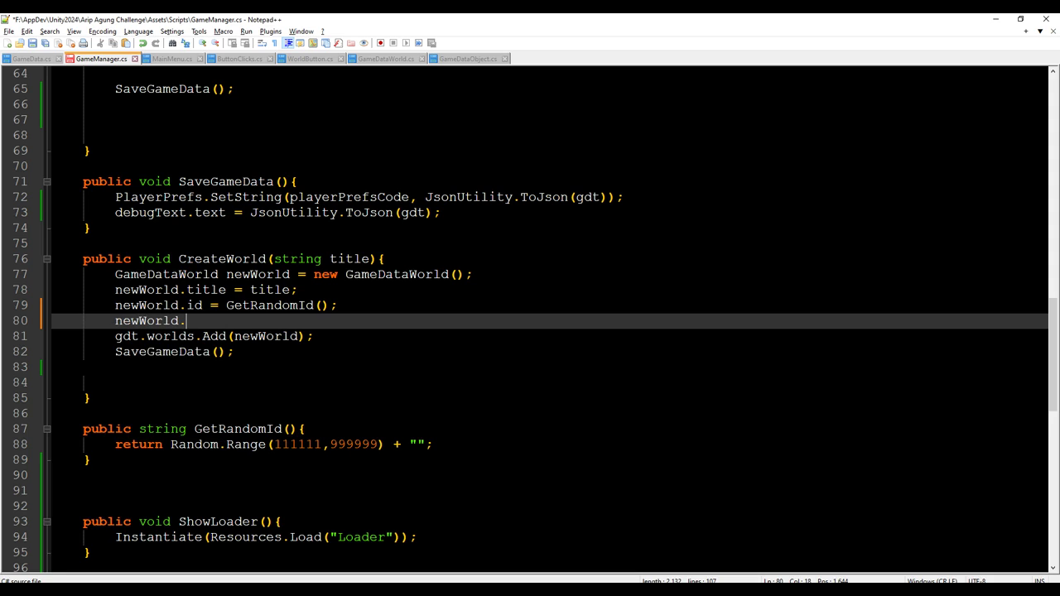
{"action": "type", "text": "objects"}
{"action": "left_click", "coordinate": [387, 60]}
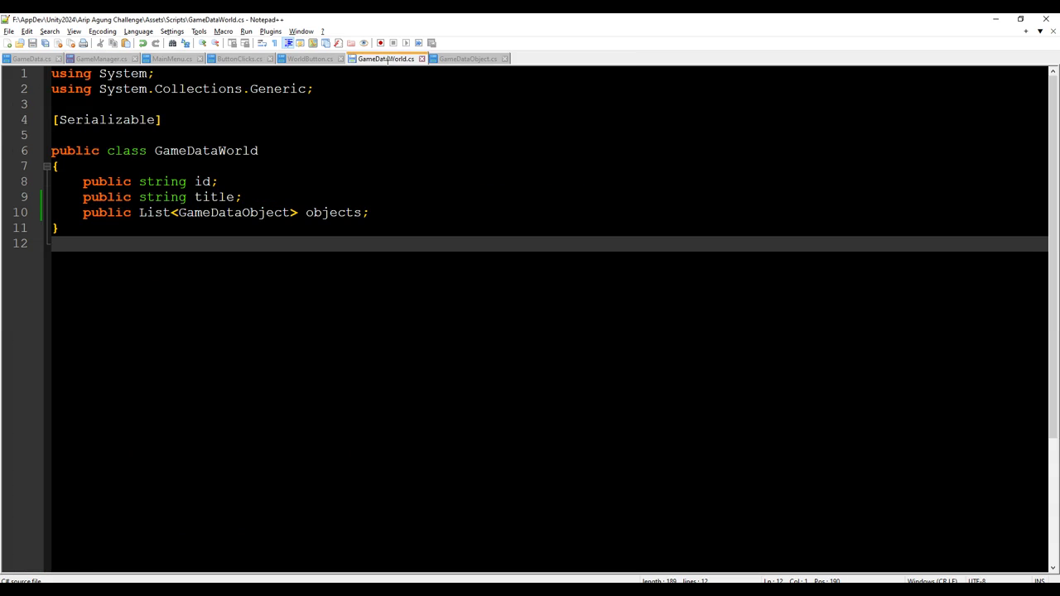
{"action": "left_click", "coordinate": [308, 59]}
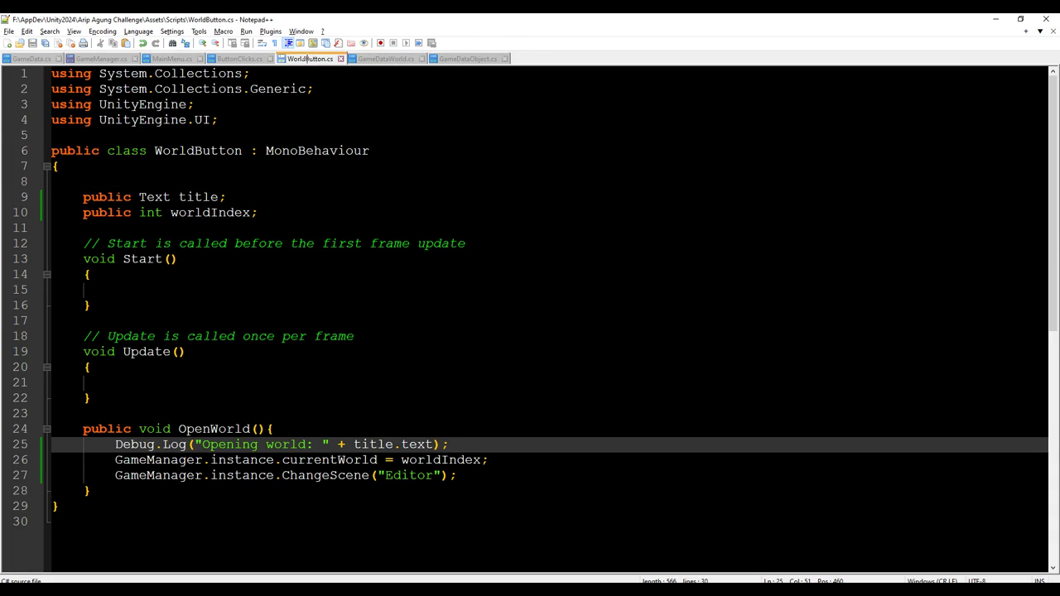
{"action": "left_click", "coordinate": [239, 59]}
{"action": "left_click", "coordinate": [170, 59]}
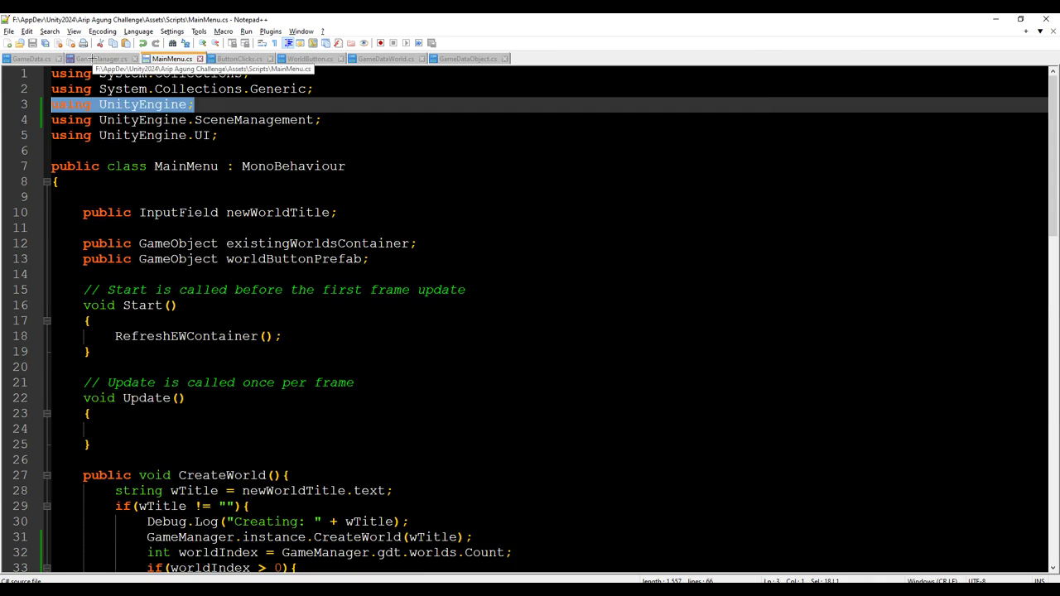
Complete line 80 as newWorld.objects = new List<GameDataObjects>();.
{"action": "left_click", "coordinate": [101, 59]}
{"action": "type", "text": "= "}
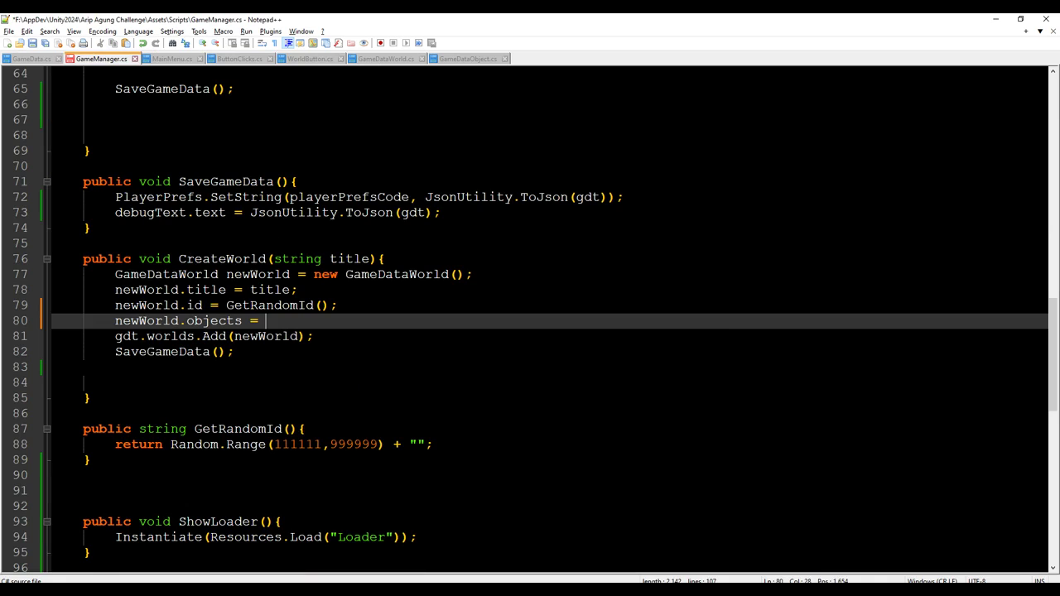
{"action": "type", "text": "List<"}
{"action": "type", "text": "GameDataObjects"}
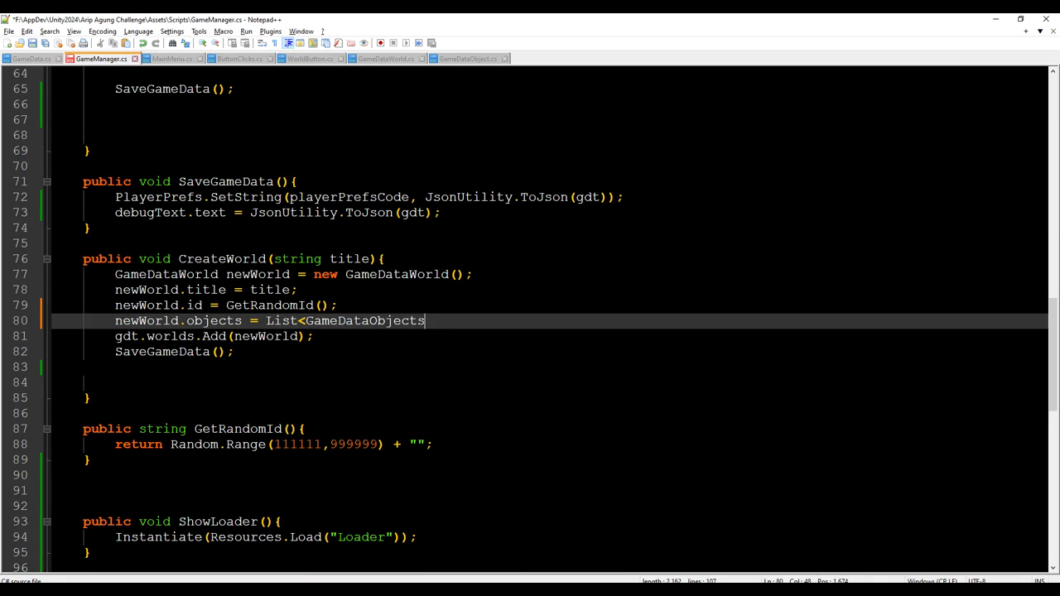
{"action": "key", "text": "BackSpace"}
{"action": "type", "text": ">();"}
{"action": "key", "text": "ctrl+s"}
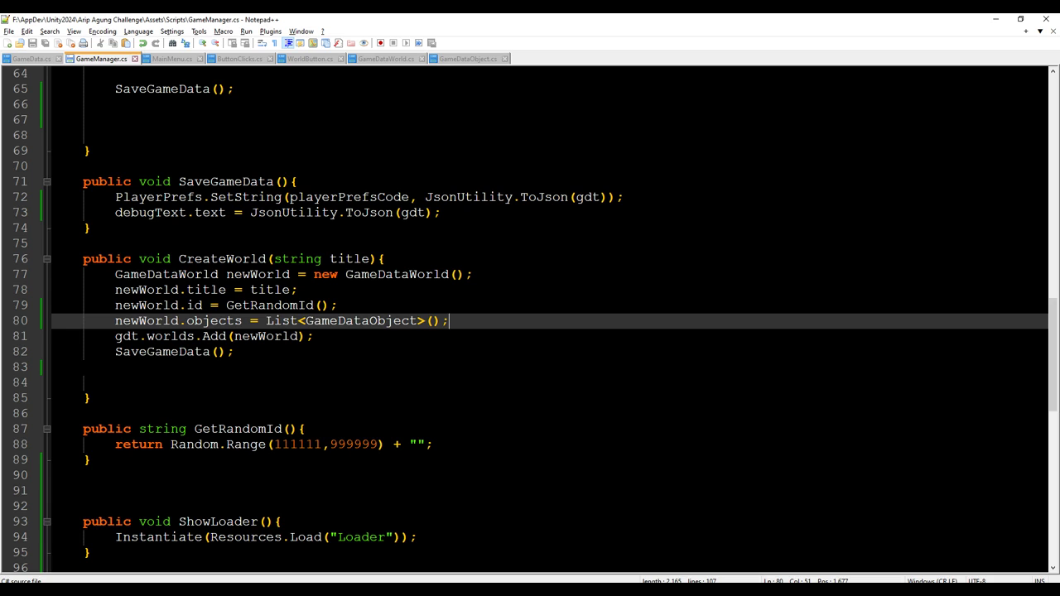
{"action": "scroll", "coordinate": [315, 223], "scroll_direction": "up", "scroll_amount": 2}
{"action": "scroll", "coordinate": [315, 222], "scroll_direction": "up", "scroll_amount": 3}
{"action": "scroll", "coordinate": [321, 227], "scroll_direction": "down", "scroll_amount": 2}
{"action": "scroll", "coordinate": [321, 227], "scroll_direction": "down", "scroll_amount": 1}
{"action": "left_click", "coordinate": [265, 413]}
{"action": "type", "text": "new"}
Look over the CreateWorld lines and save GameManager.cs.
{"action": "double_click", "coordinate": [214, 413]}
{"action": "double_click", "coordinate": [144, 413]}
{"action": "double_click", "coordinate": [213, 414]}
{"action": "scroll", "coordinate": [374, 445], "scroll_direction": "down", "scroll_amount": 2}
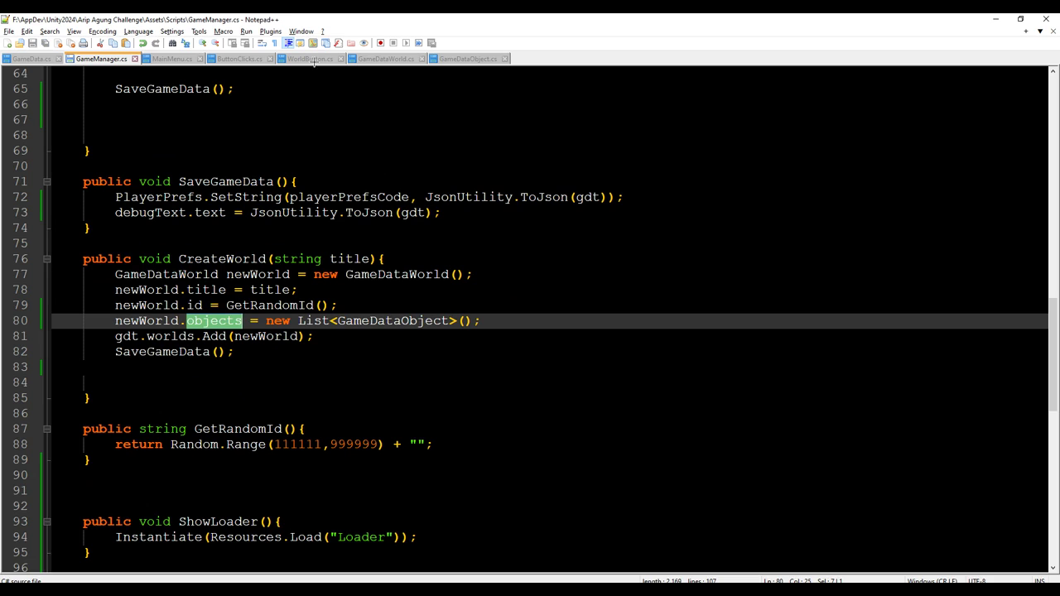
{"action": "left_click", "coordinate": [443, 418]}
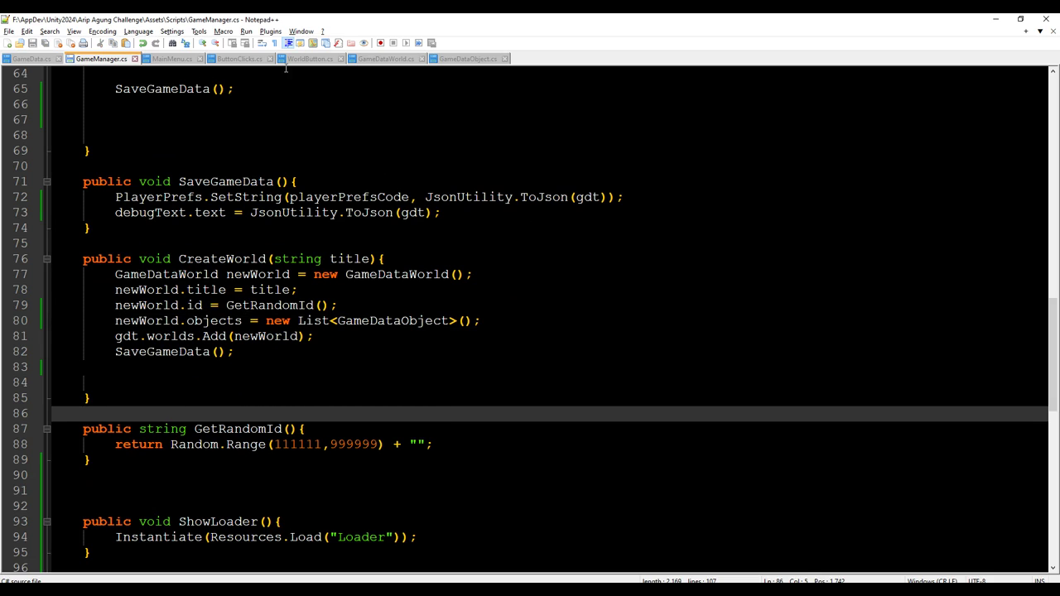
{"action": "left_click", "coordinate": [397, 323]}
{"action": "left_click", "coordinate": [348, 352]}
{"action": "left_click", "coordinate": [288, 308]}
{"action": "left_click", "coordinate": [297, 336]}
{"action": "left_click", "coordinate": [323, 352]}
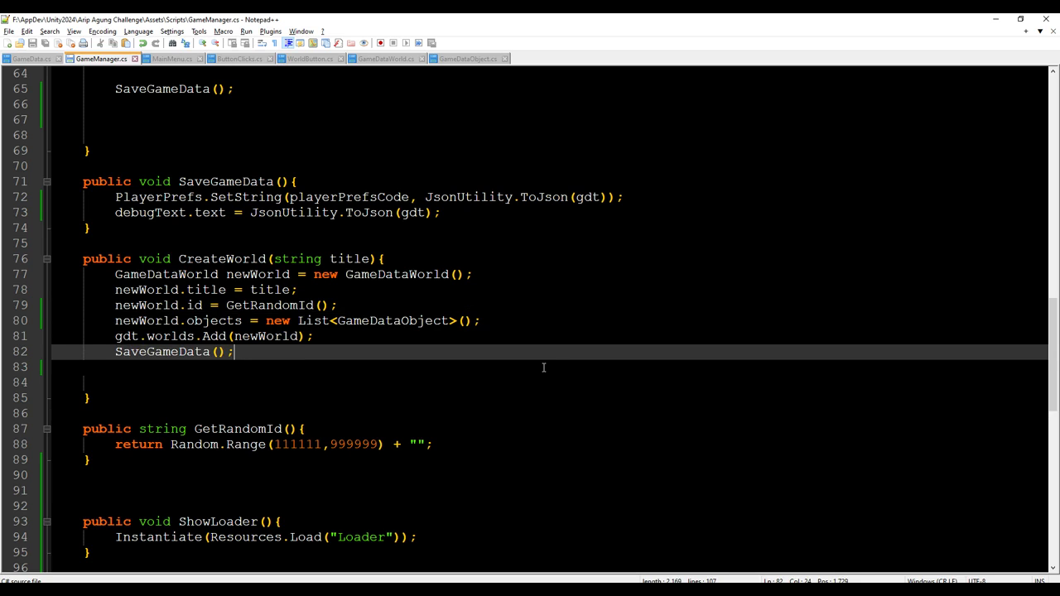
{"action": "key", "text": "ctrl+s"}
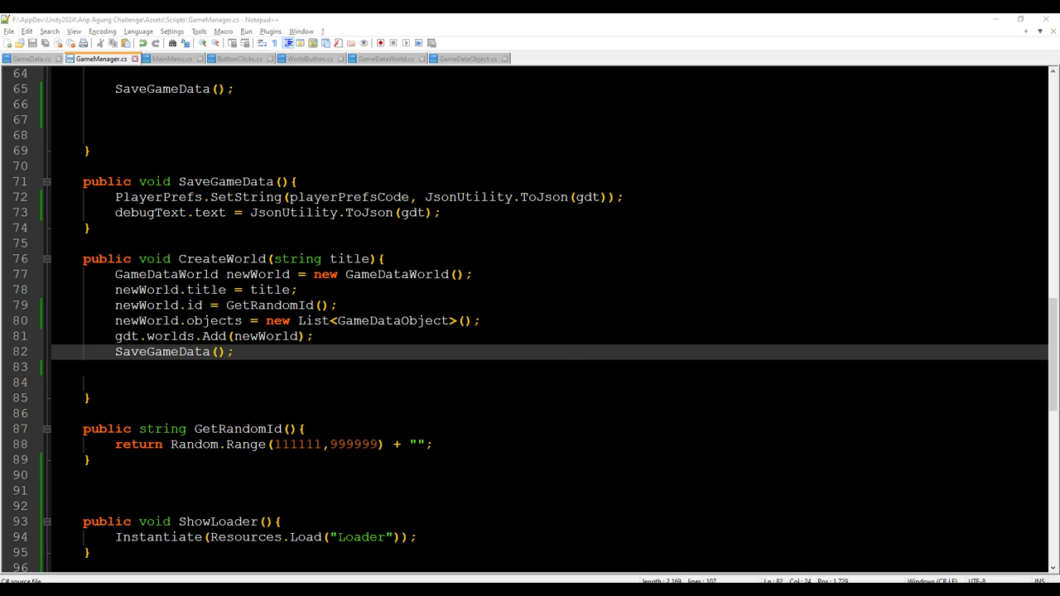
Let Unity recompile, then preview GameData, EditorPlayer, EditorObjectManager, MainMenu, ObjectButton and ObjectGallery scripts.
{"action": "key", "text": "alt+Tab"}
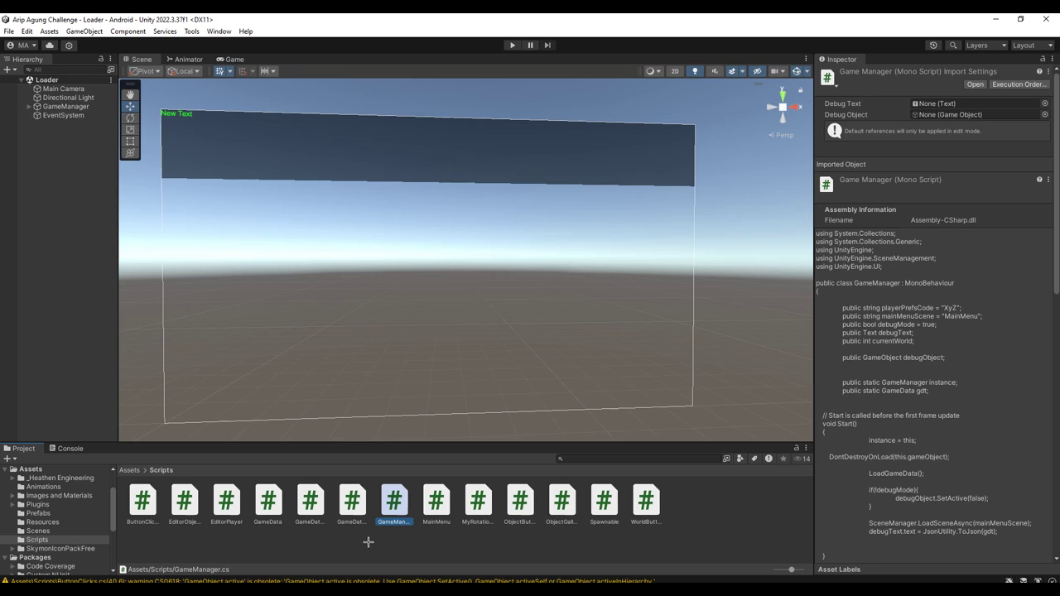
{"action": "left_click", "coordinate": [274, 517]}
{"action": "left_click", "coordinate": [232, 502]}
{"action": "left_click", "coordinate": [189, 505]}
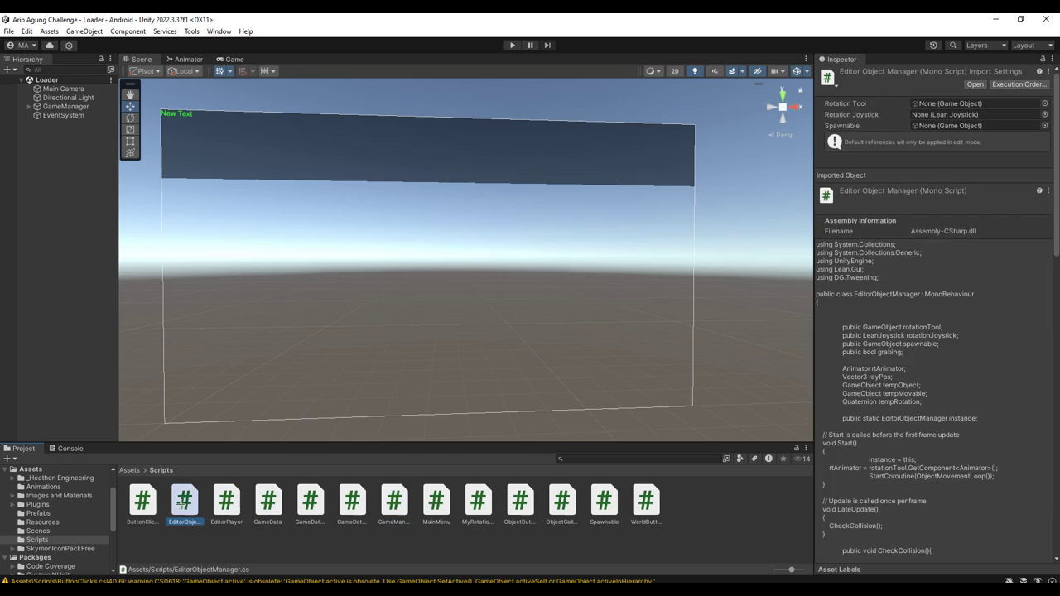
{"action": "key", "text": "Left"}
{"action": "left_click", "coordinate": [452, 511]}
{"action": "left_click", "coordinate": [478, 512]}
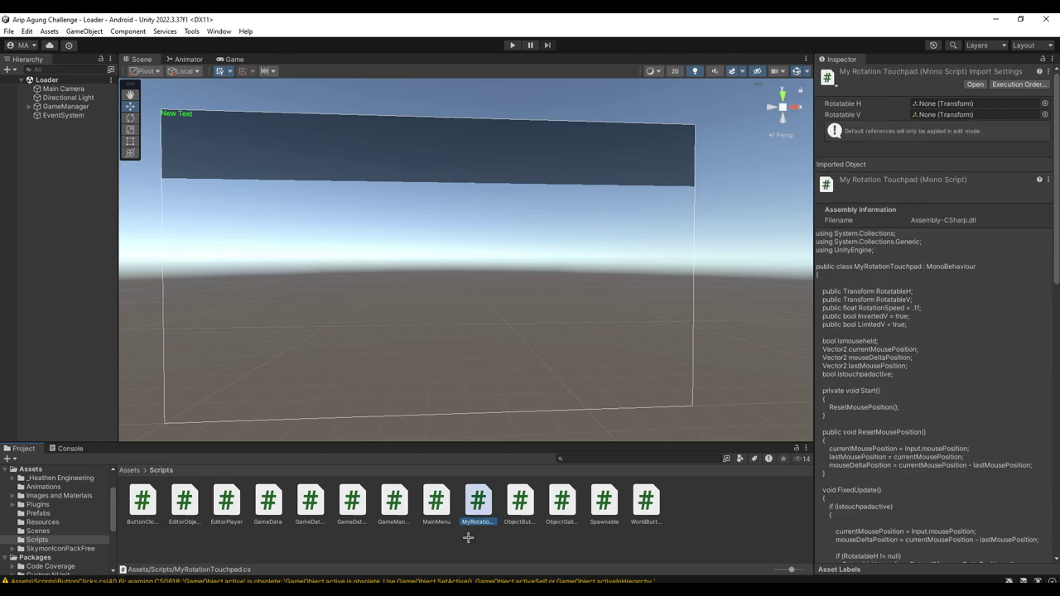
{"action": "left_click", "coordinate": [521, 507]}
{"action": "left_click", "coordinate": [563, 518]}
{"action": "left_click", "coordinate": [563, 534]}
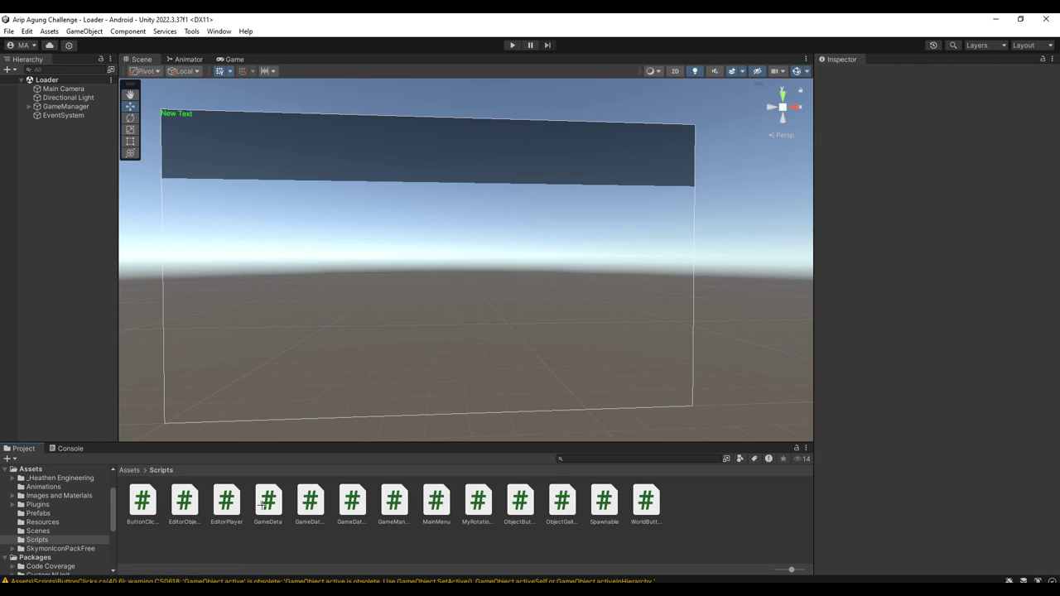
{"action": "left_click", "coordinate": [231, 503]}
Open EditorObjectManager.cs in Notepad++ from Unity's Project window.
{"action": "double_click", "coordinate": [189, 499]}
{"action": "scroll", "coordinate": [315, 440], "scroll_direction": "down", "scroll_amount": 4}
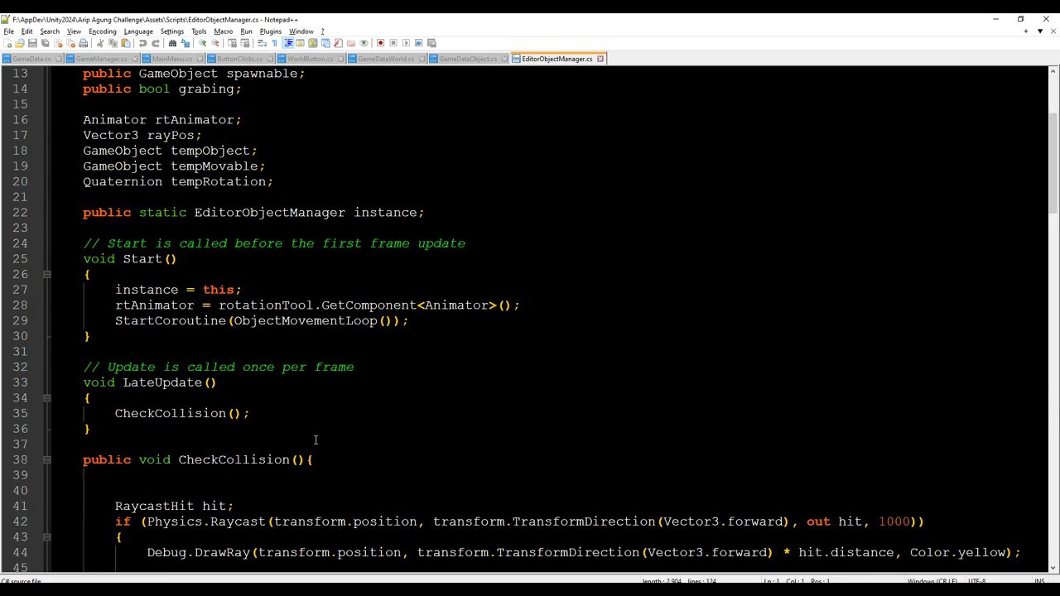
{"action": "scroll", "coordinate": [316, 440], "scroll_direction": "down", "scroll_amount": 3}
{"action": "scroll", "coordinate": [315, 440], "scroll_direction": "down", "scroll_amount": 4}
{"action": "scroll", "coordinate": [316, 440], "scroll_direction": "down", "scroll_amount": 2}
{"action": "scroll", "coordinate": [316, 440], "scroll_direction": "down", "scroll_amount": 2}
{"action": "scroll", "coordinate": [315, 439], "scroll_direction": "down", "scroll_amount": 5}
{"action": "scroll", "coordinate": [316, 440], "scroll_direction": "down", "scroll_amount": 1}
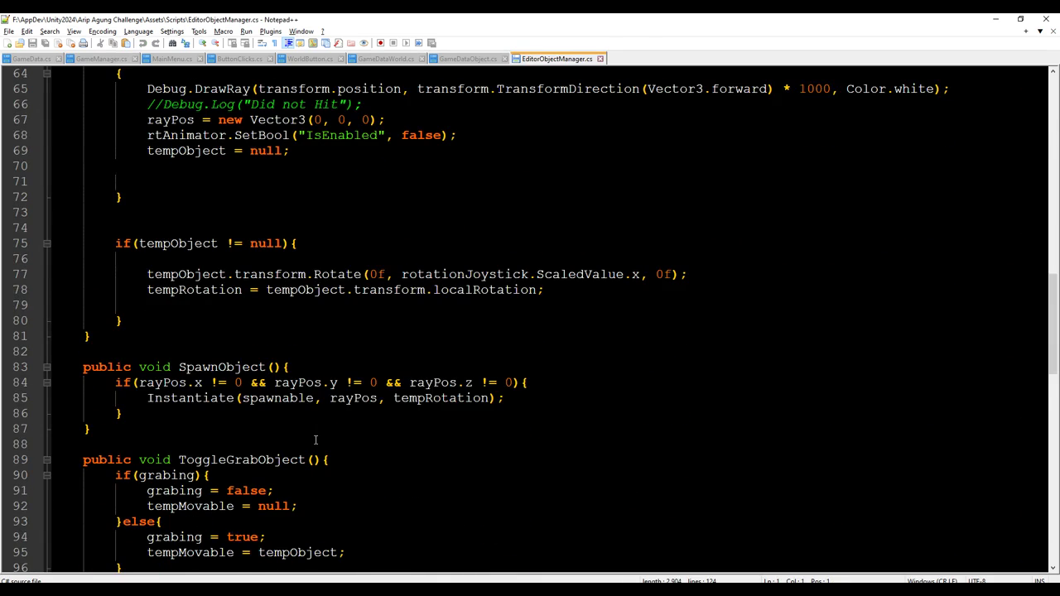
{"action": "scroll", "coordinate": [316, 440], "scroll_direction": "down", "scroll_amount": 1}
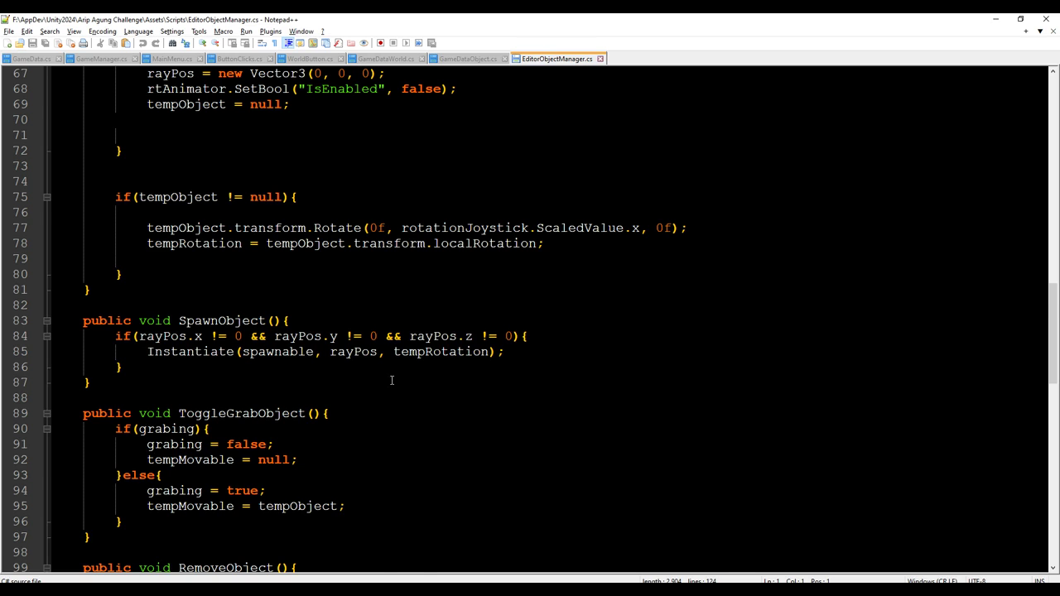
Add empty lines after the ObjectMovementLoop coroutine at line 122, before the class's closing brace.
{"action": "scroll", "coordinate": [431, 448], "scroll_direction": "down", "scroll_amount": 2}
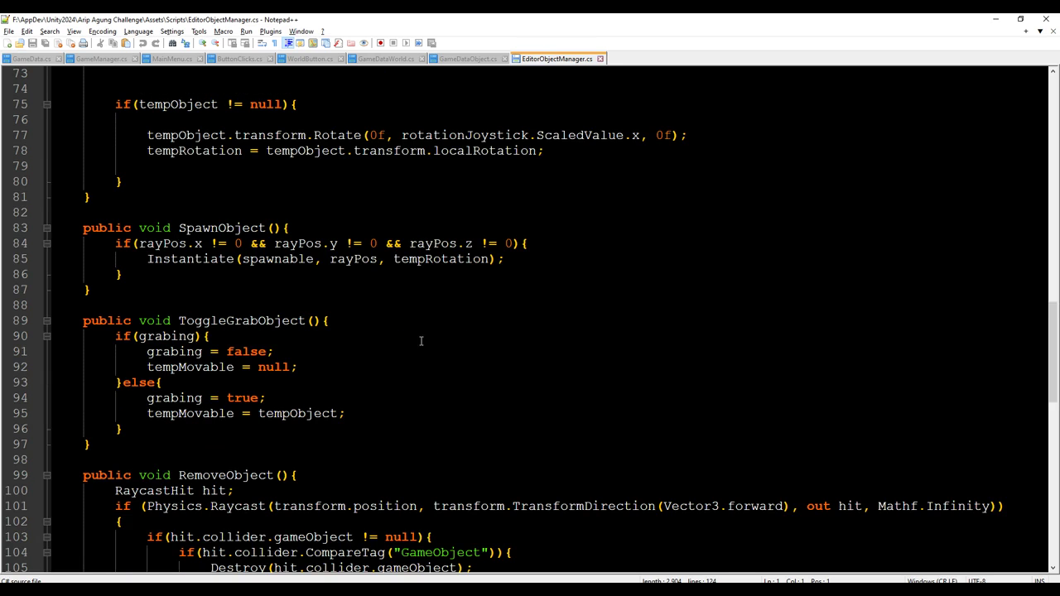
{"action": "scroll", "coordinate": [367, 374], "scroll_direction": "down", "scroll_amount": 2}
{"action": "scroll", "coordinate": [362, 377], "scroll_direction": "down", "scroll_amount": 1}
{"action": "scroll", "coordinate": [362, 378], "scroll_direction": "down", "scroll_amount": 2}
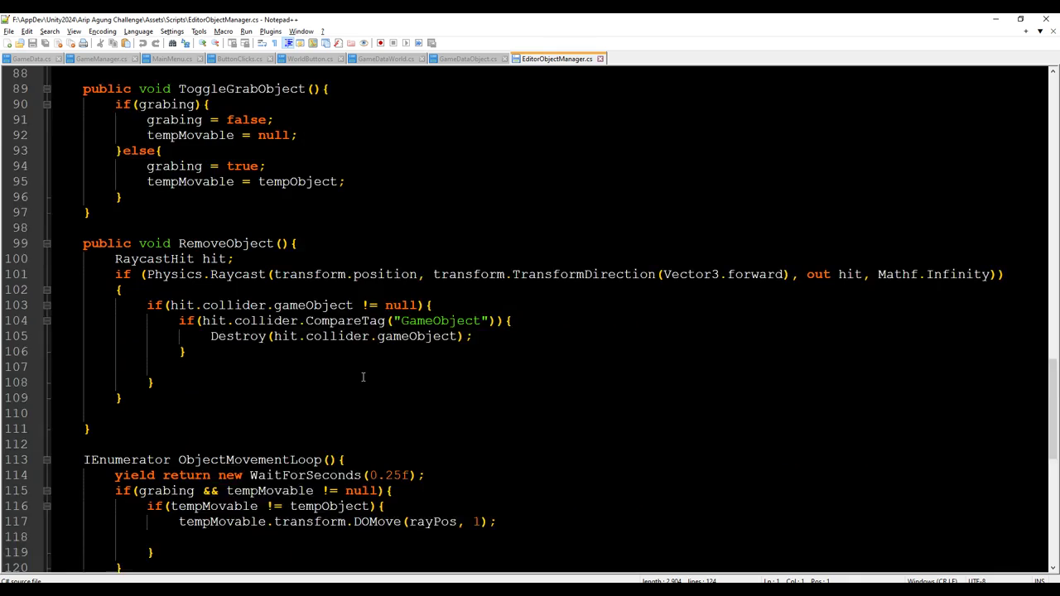
{"action": "scroll", "coordinate": [244, 390], "scroll_direction": "down", "scroll_amount": 5}
{"action": "left_click", "coordinate": [117, 373]}
{"action": "key", "text": "Return"}
{"action": "key", "text": "Return"}
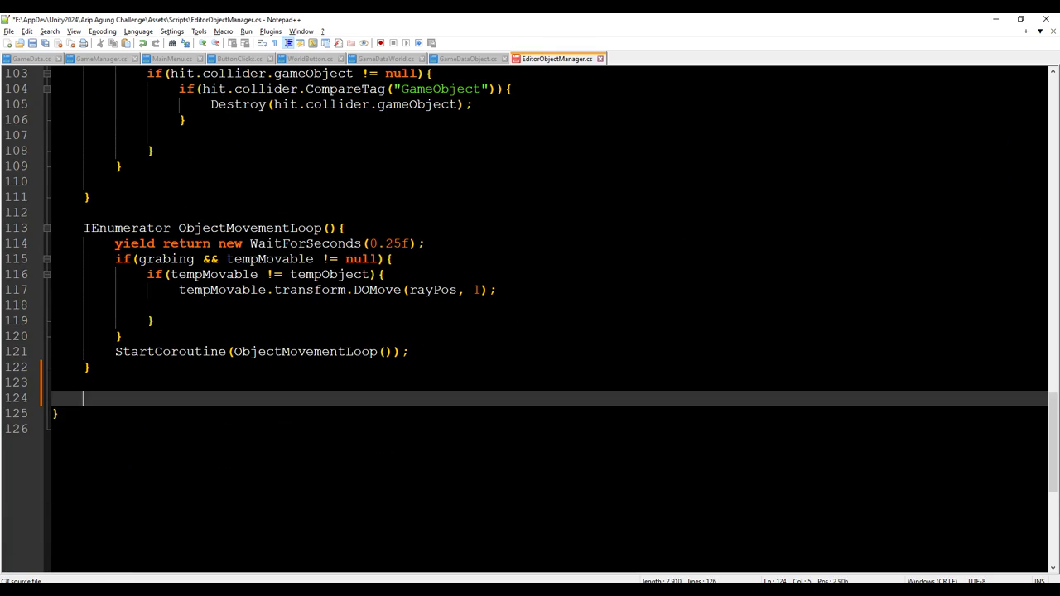
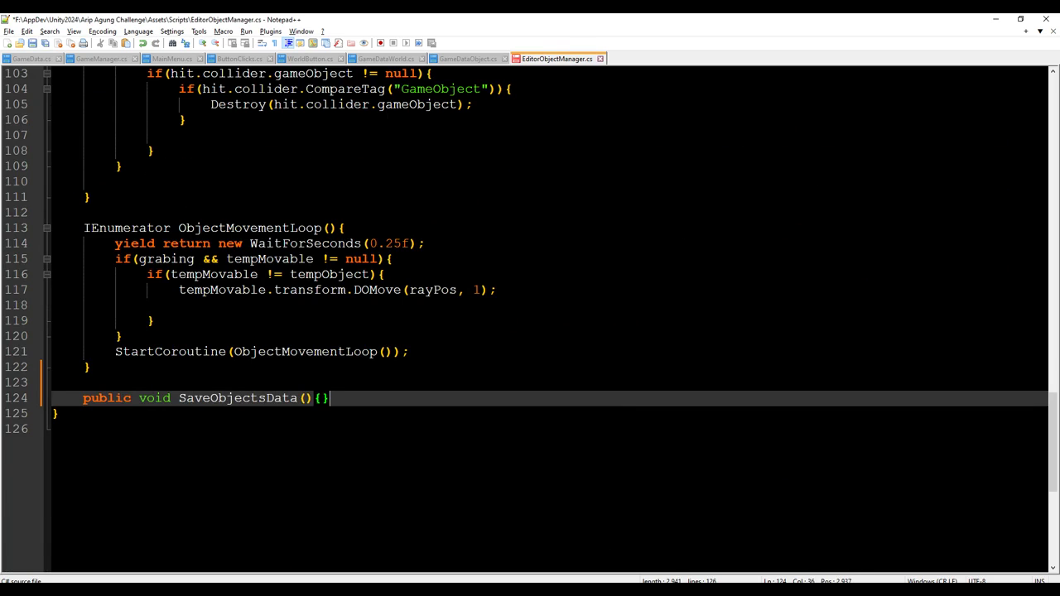
Open up blank lines inside the empty SaveObjectsData method body.
{"action": "key", "text": "Return"}
{"action": "key", "text": "Down"}
{"action": "key", "text": "Return"}
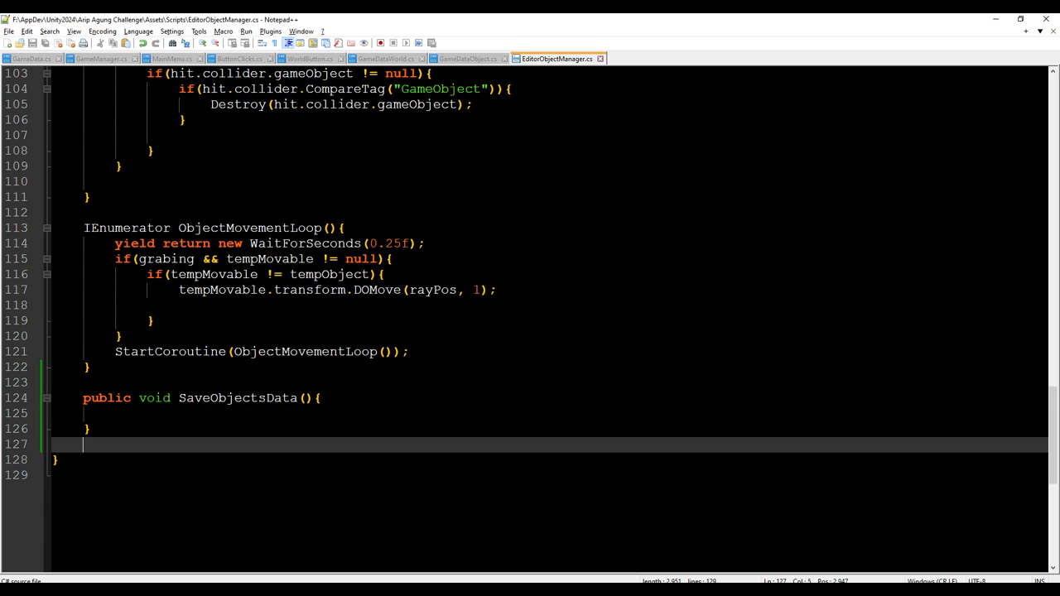
{"action": "key", "text": "Up"}
{"action": "key", "text": "Up"}
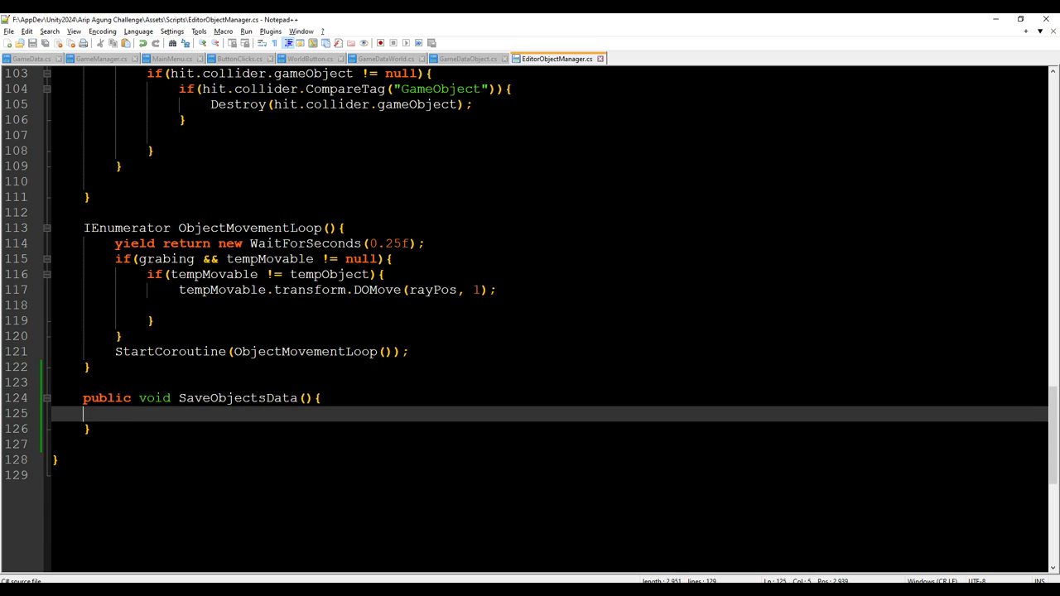
Write foreach(GameObject go in GameObject.FindGameObjectsWithTag("Spawnable")){ and start the loop body.
{"action": "type", "text": "foreach"}
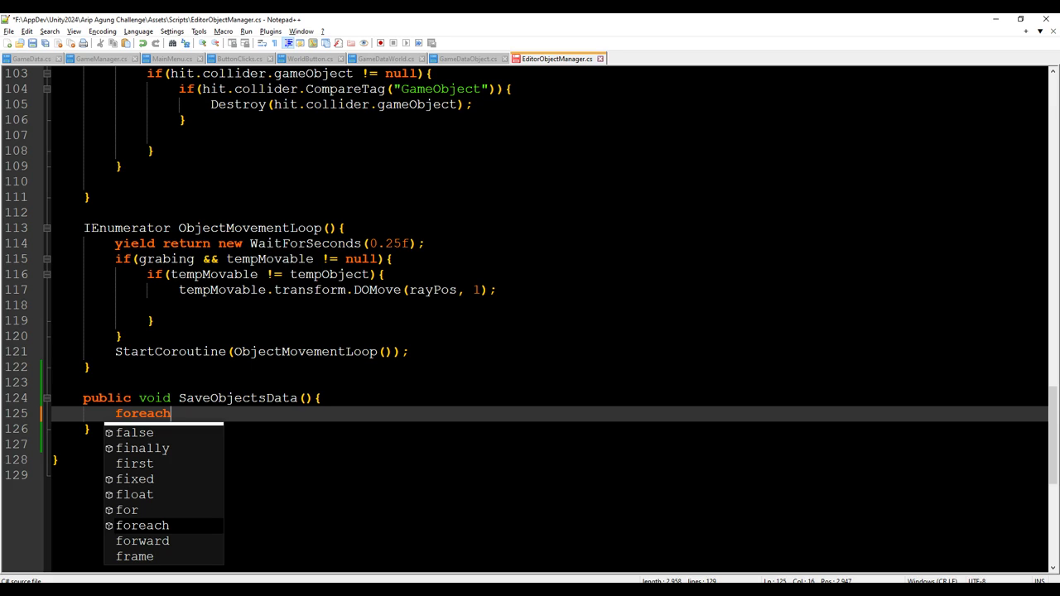
{"action": "type", "text": "("}
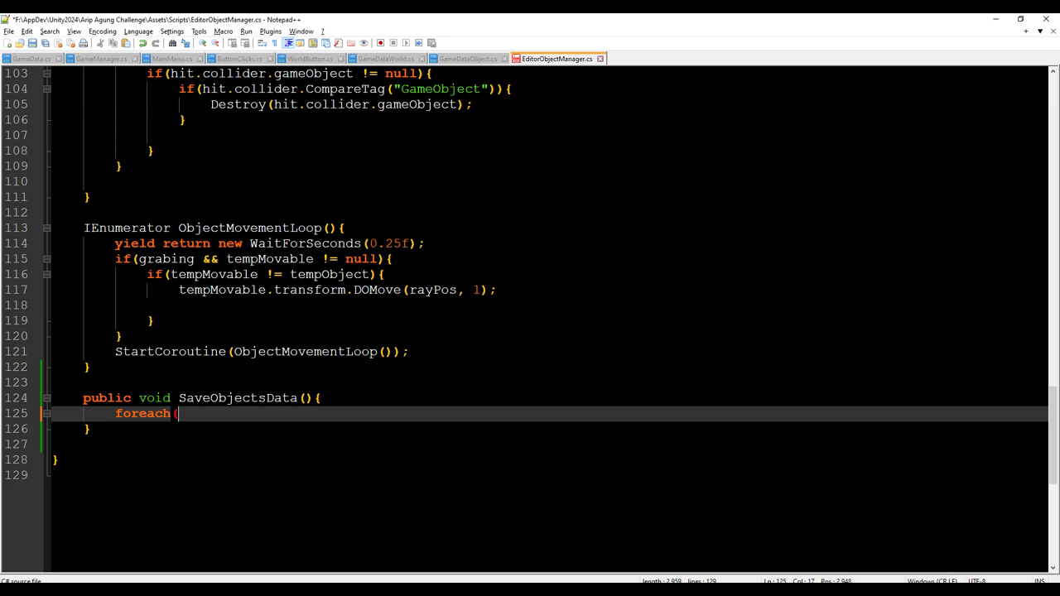
{"action": "type", "text": "g"}
{"action": "key", "text": "BackSpace"}
{"action": "type", "text": "Game"}
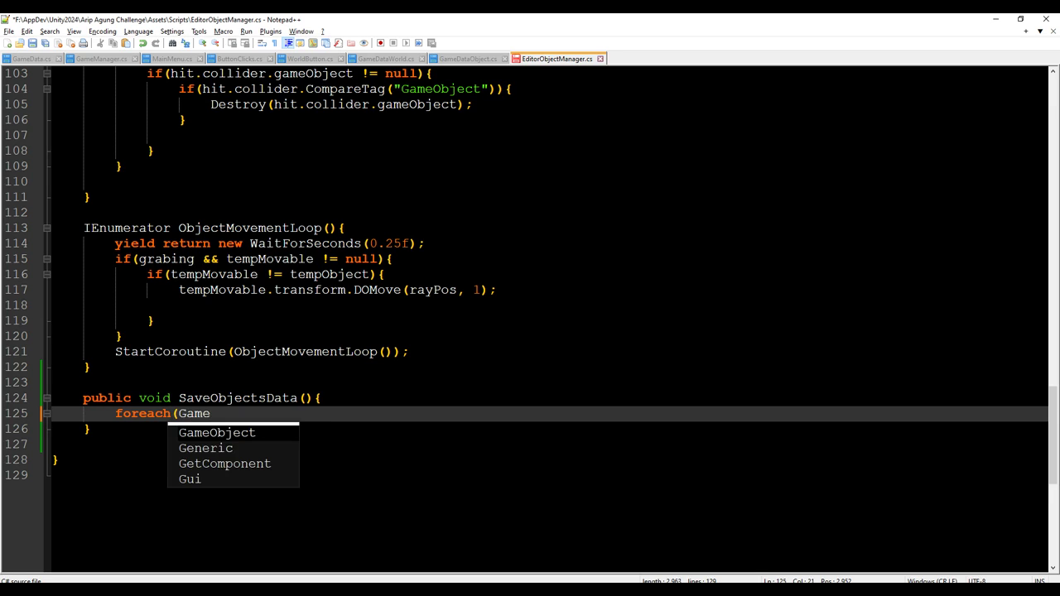
{"action": "key", "text": "Return"}
{"action": "key", "text": "BackSpace"}
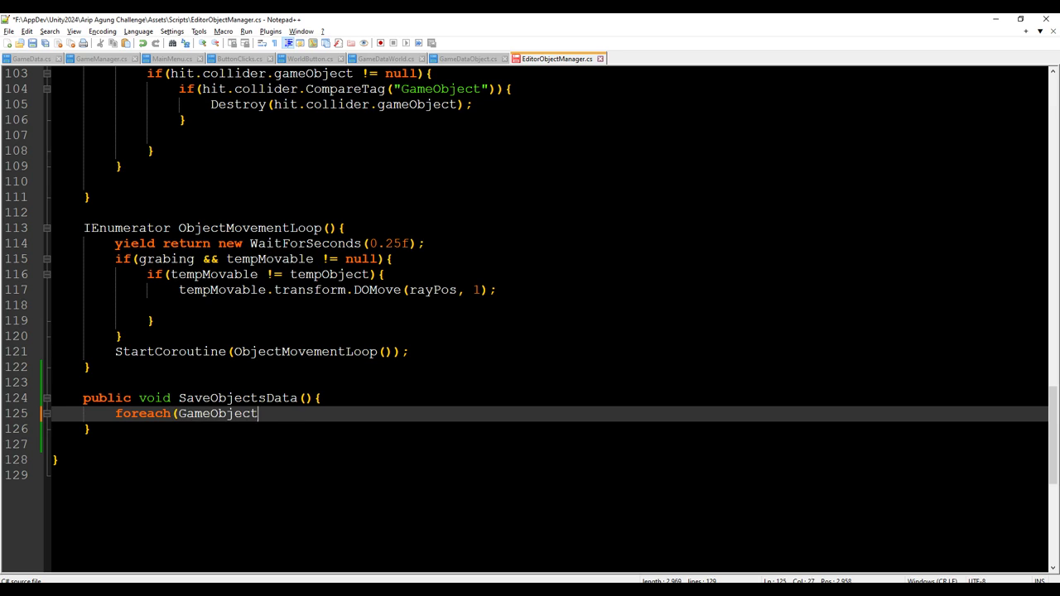
{"action": "type", "text": " go in Game"}
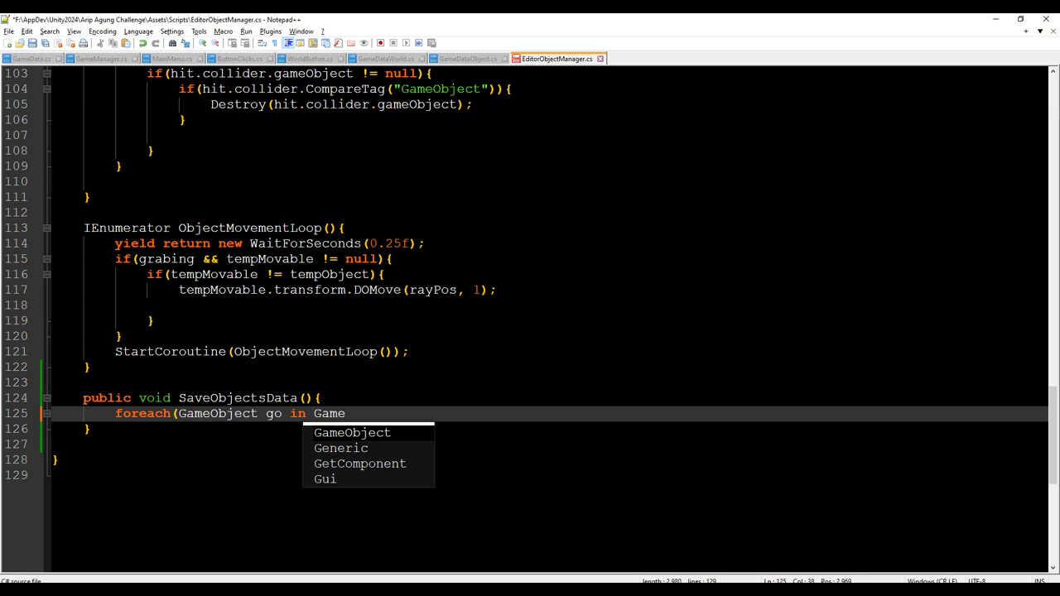
{"action": "key", "text": "Return"}
{"action": "type", "text": ".FindGameObjects"}
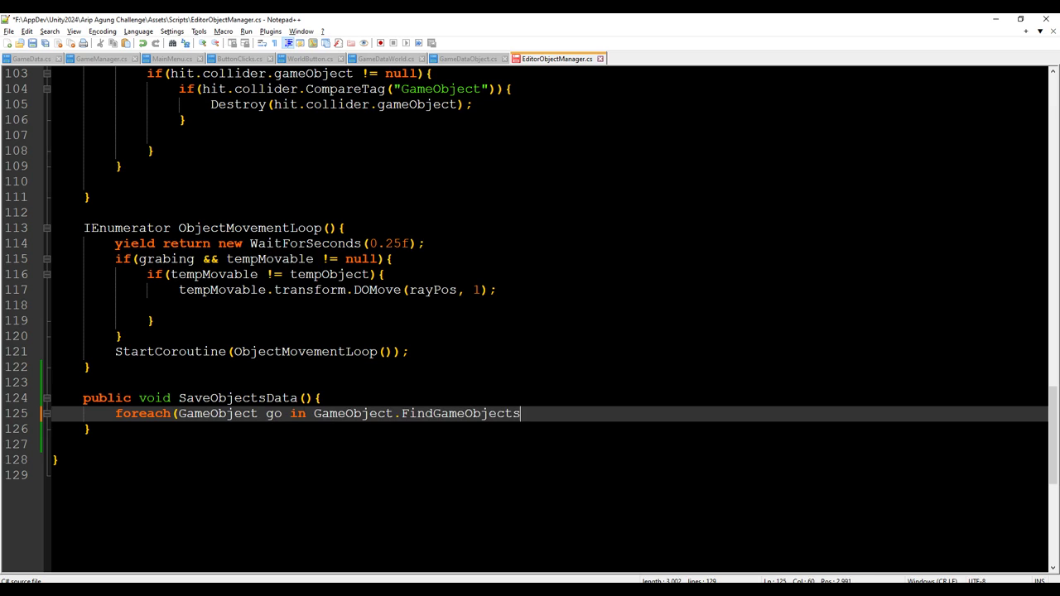
{"action": "type", "text": "WithTag(\"Spaw"}
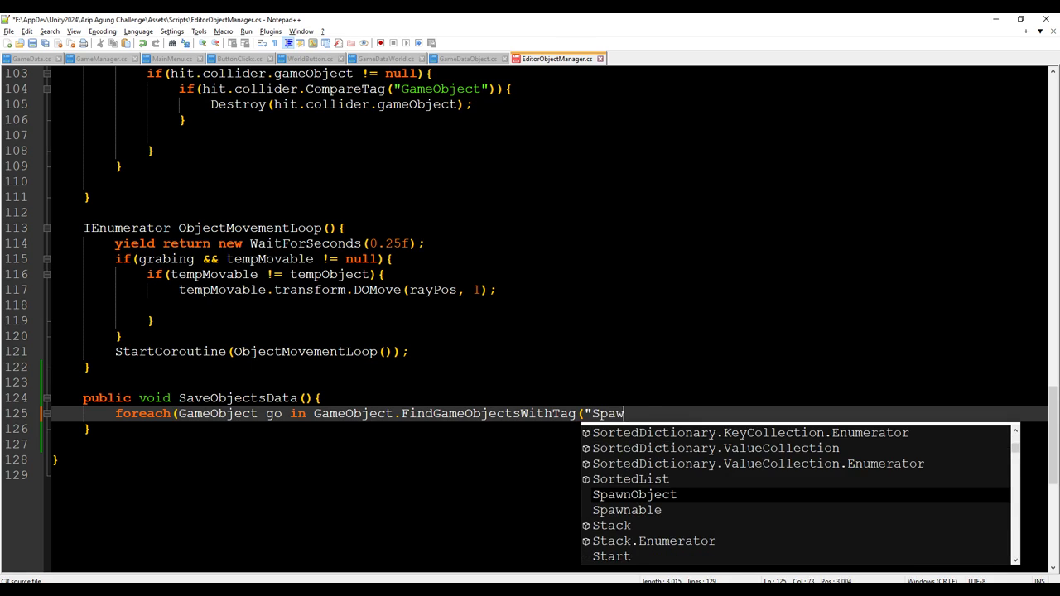
{"action": "type", "text": "nable\")"}
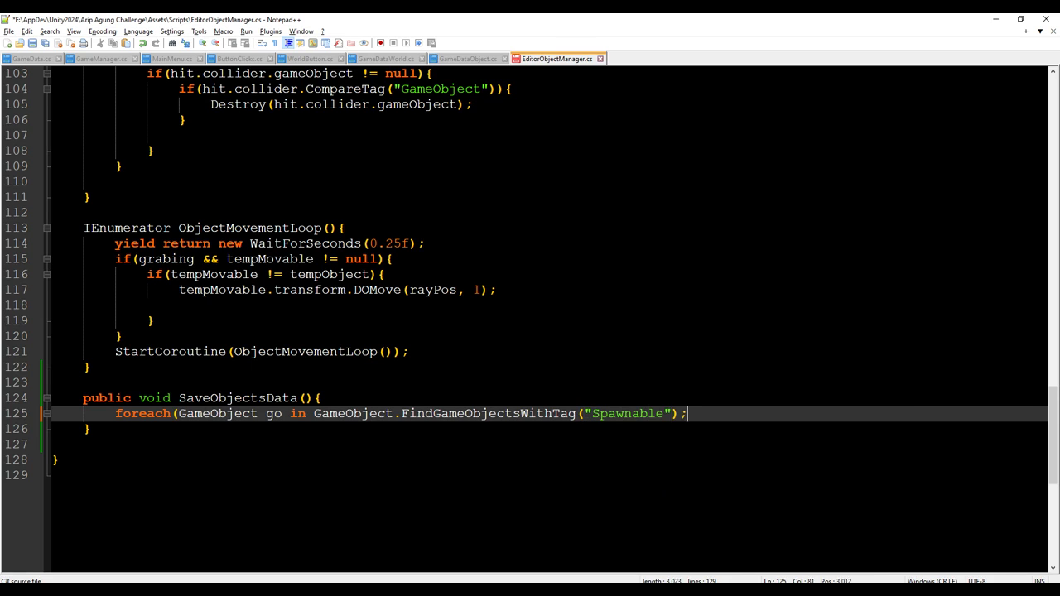
{"action": "type", "text": "){"}
{"action": "key", "text": "Return"}
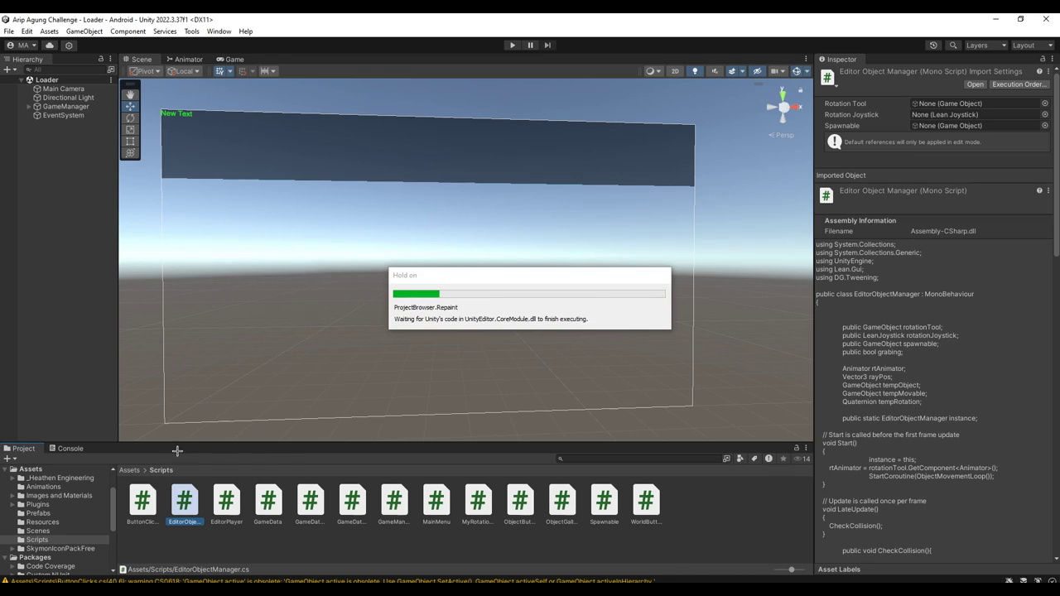
In Unity, inspect TestPrefab in Assets/Resources, then return to Notepad++.
{"action": "left_click", "coordinate": [129, 470]}
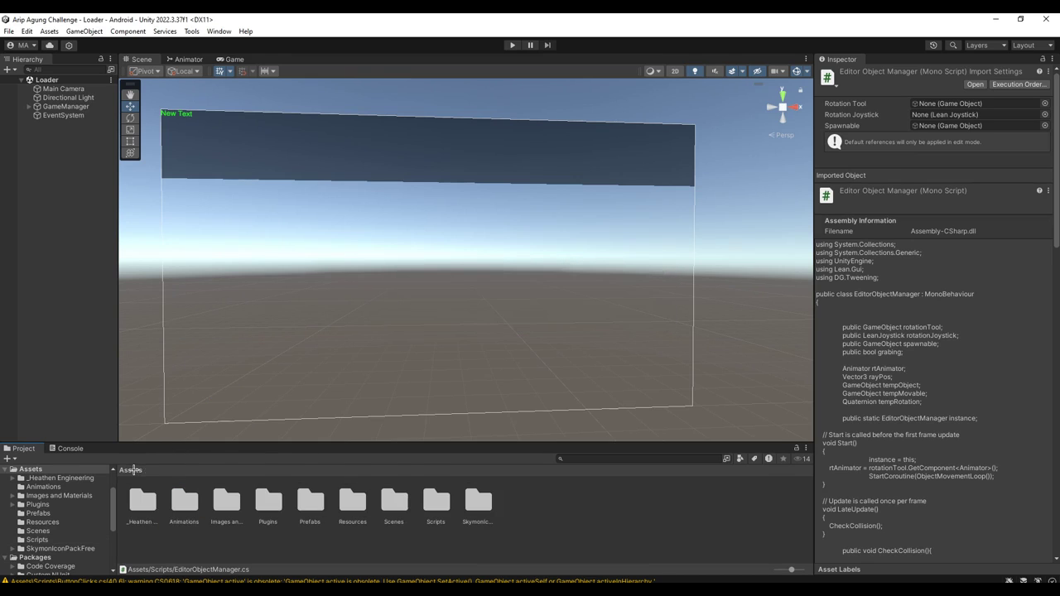
{"action": "double_click", "coordinate": [352, 501]}
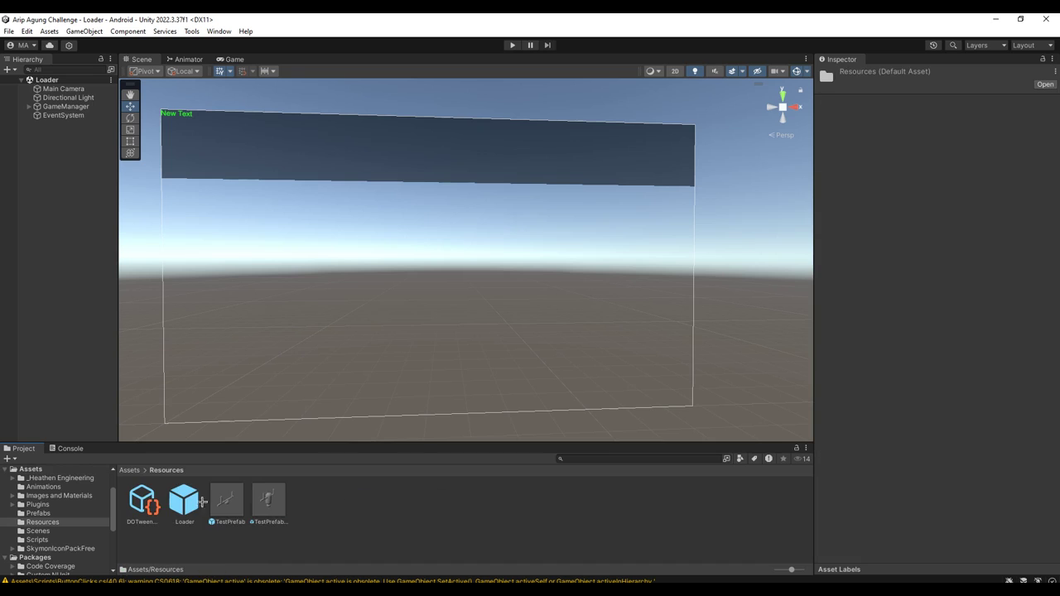
{"action": "left_click", "coordinate": [227, 499]}
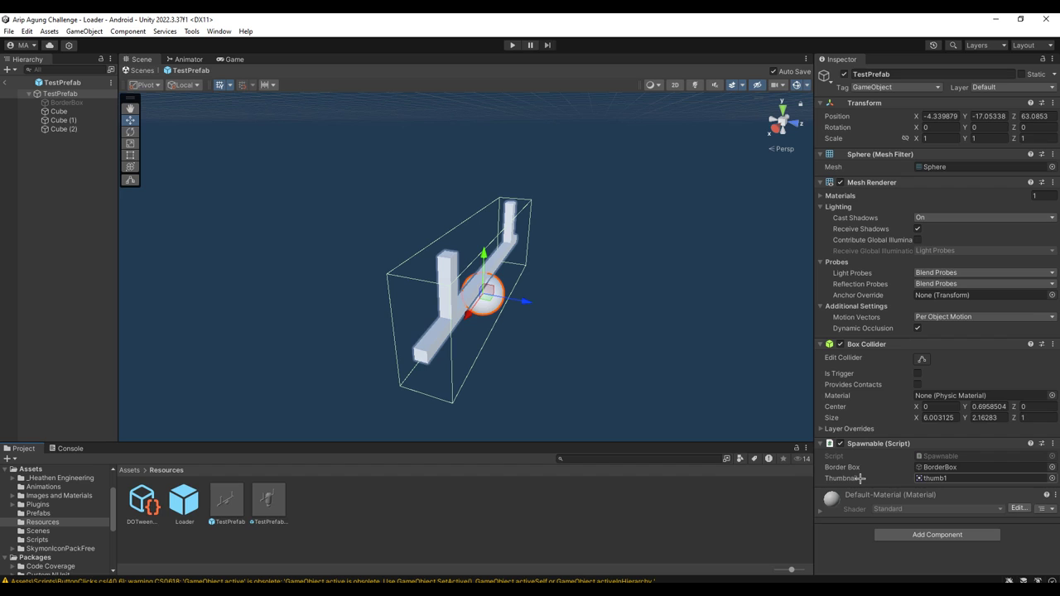
{"action": "key", "text": "alt+Tab"}
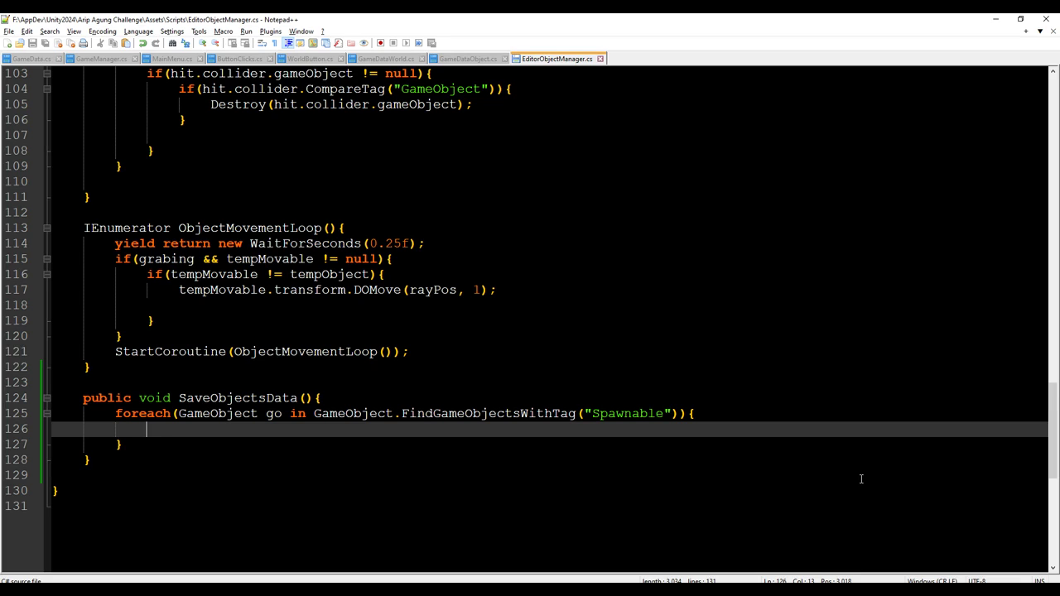
Type GameManager.gdt.worlds[GameManager.instance.currentWorld on the loop's first line.
{"action": "type", "text": "Game"}
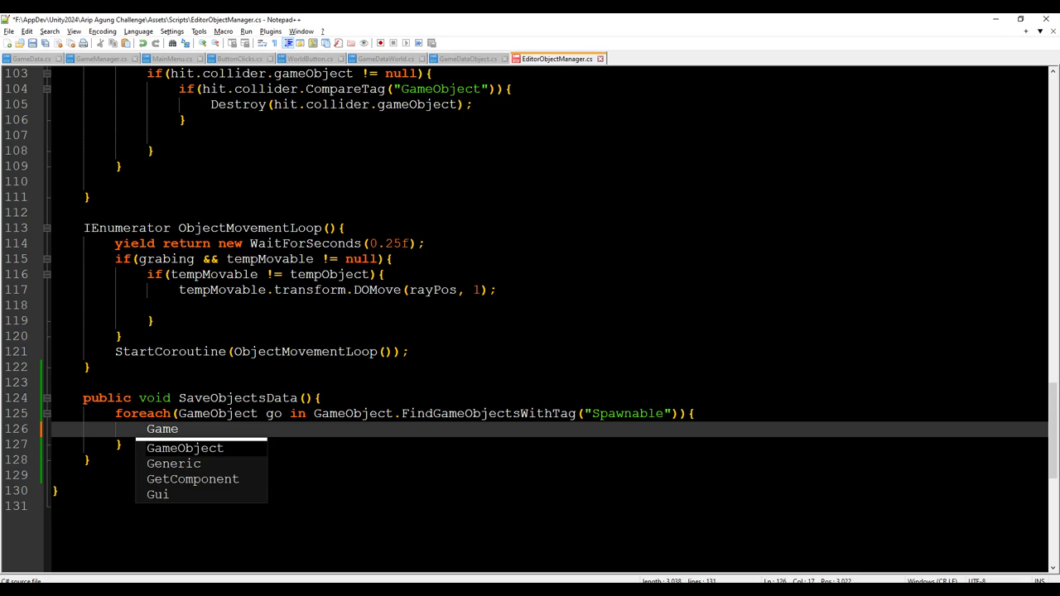
{"action": "key", "text": "Down"}
{"action": "key", "text": "Up"}
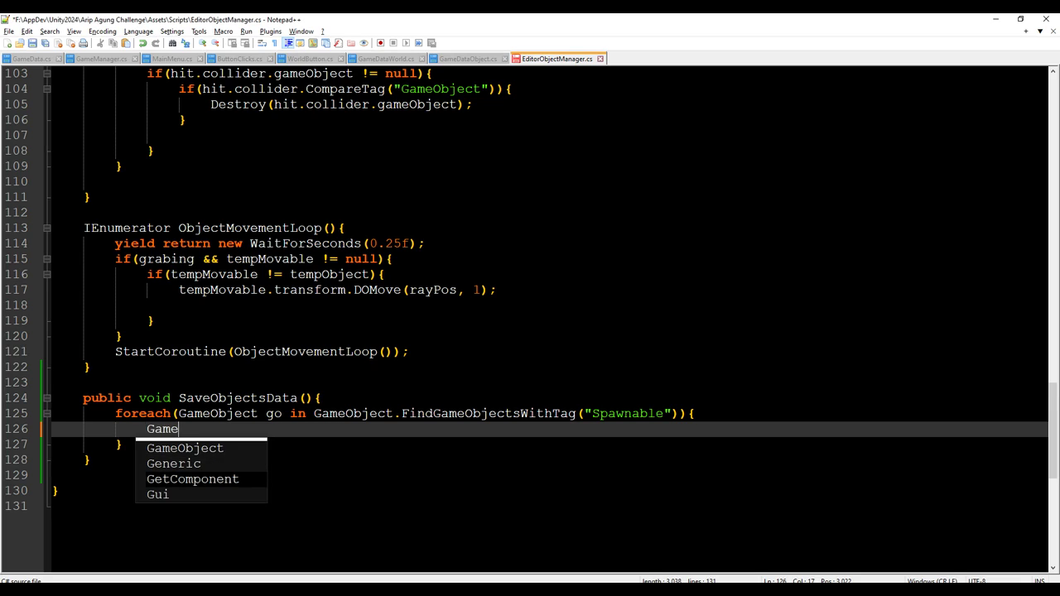
{"action": "key", "text": "Up"}
{"action": "key", "text": "Up"}
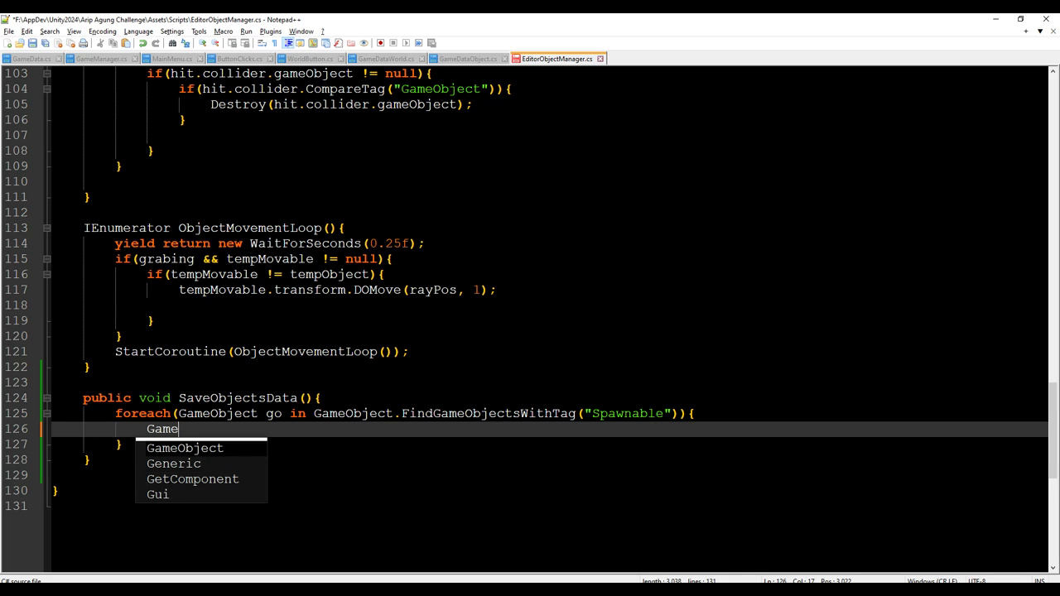
{"action": "key", "text": "BackSpace"}
{"action": "key", "text": "BackSpace"}
{"action": "key", "text": "BackSpace"}
{"action": "type", "text": "GameManager."}
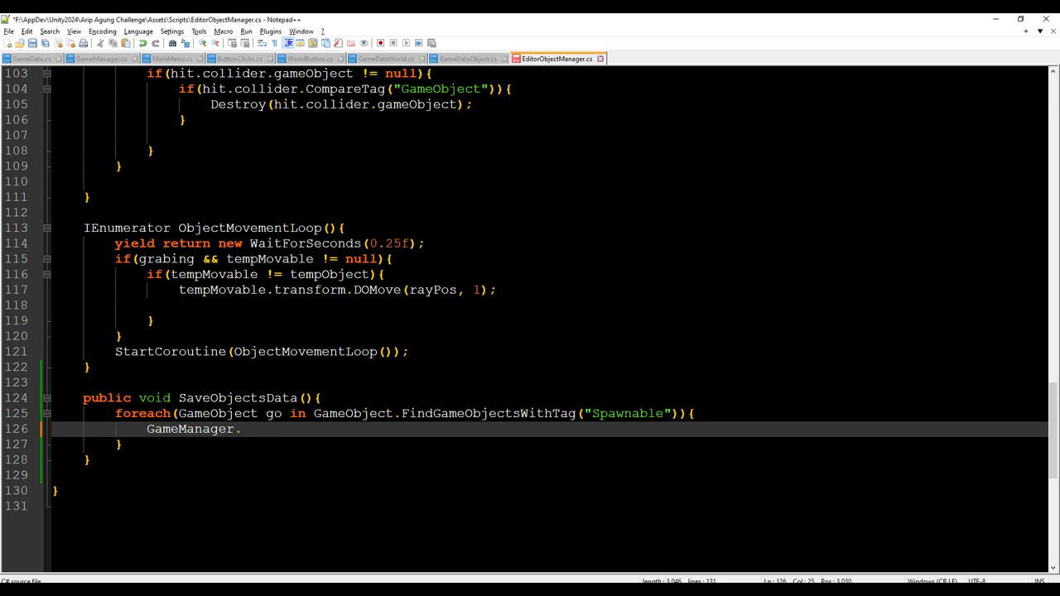
{"action": "type", "text": "insta"}
{"action": "key", "text": "BackSpace"}
{"action": "key", "text": "BackSpace"}
{"action": "key", "text": "BackSpace"}
{"action": "type", "text": "gdt.worlds"}
{"action": "type", "text": "["}
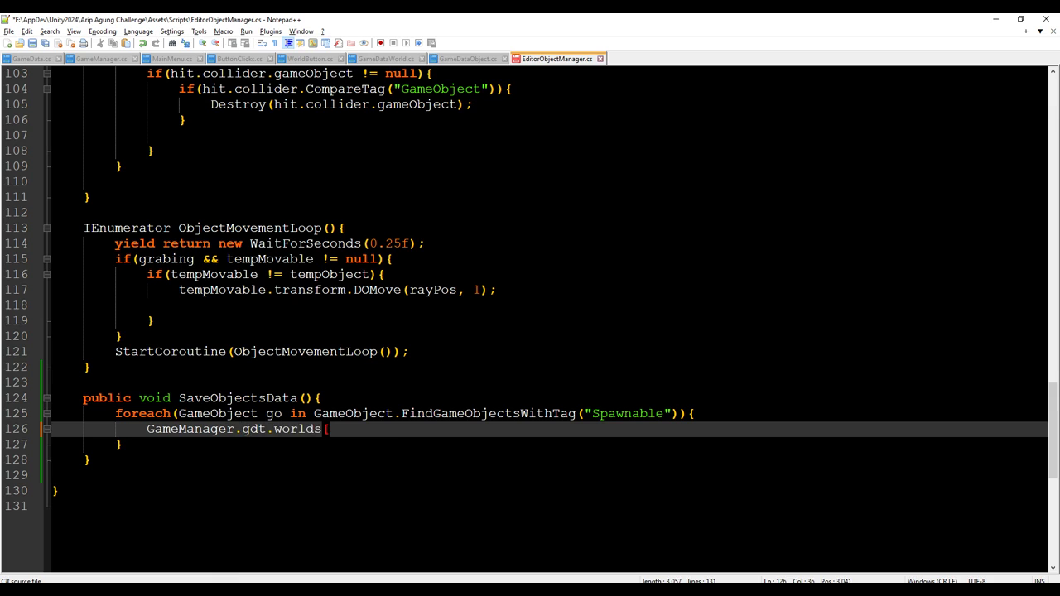
{"action": "type", "text": "Game"}
{"action": "key", "text": "Return"}
{"action": "type", "text": ".in"}
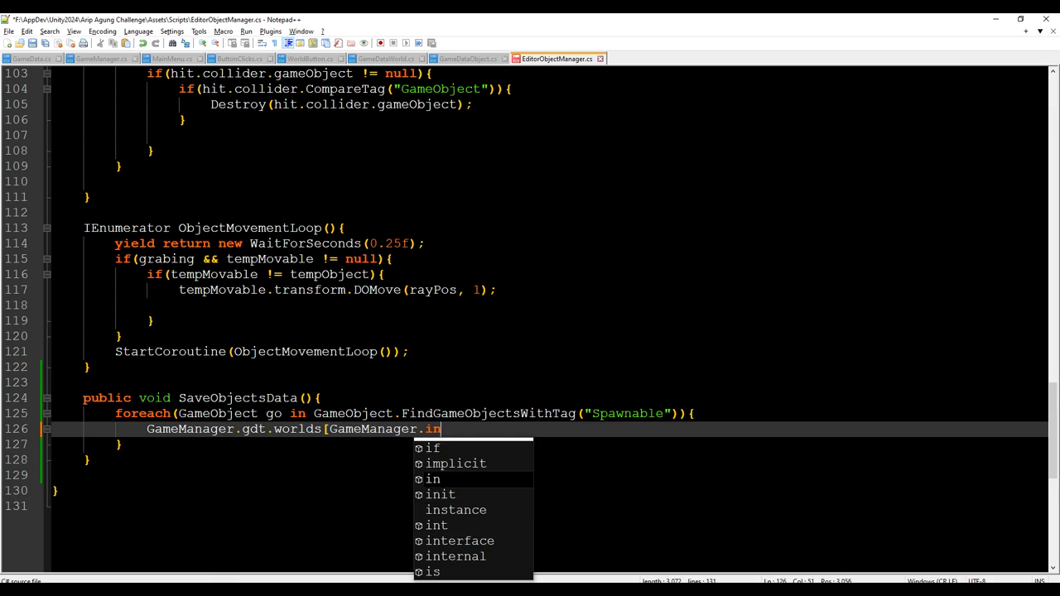
{"action": "type", "text": "sta"}
{"action": "key", "text": "Return"}
{"action": "type", "text": ".currentWorl"}
{"action": "key", "text": "BackSpace"}
{"action": "key", "text": "BackSpace"}
{"action": "type", "text": "rld"}
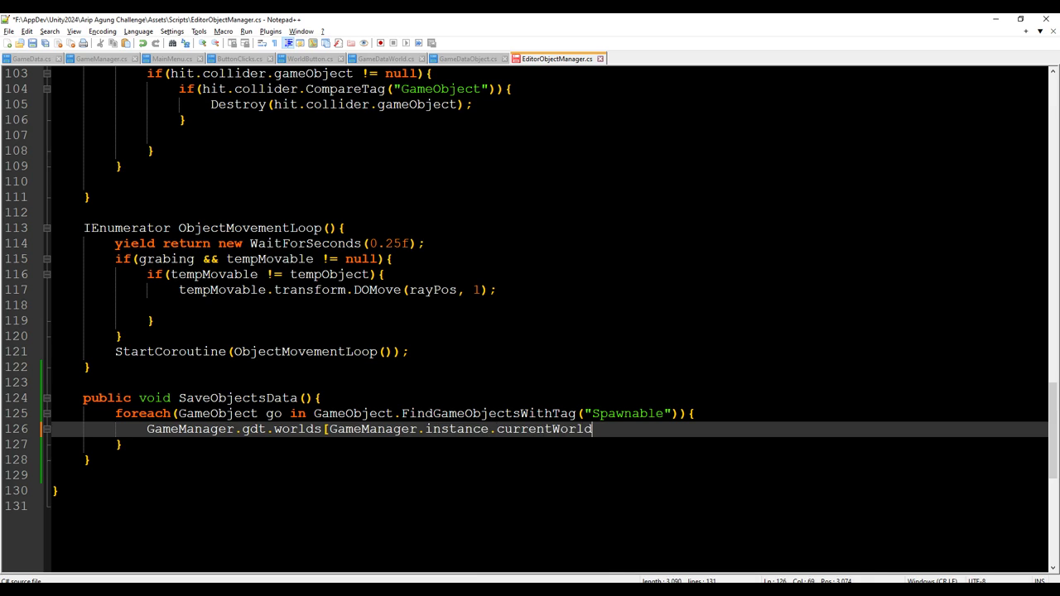
Confirm the currentWorld field name in GameManager.cs against line 126.
{"action": "left_click", "coordinate": [100, 59]}
{"action": "scroll", "coordinate": [202, 230], "scroll_direction": "up", "scroll_amount": 5}
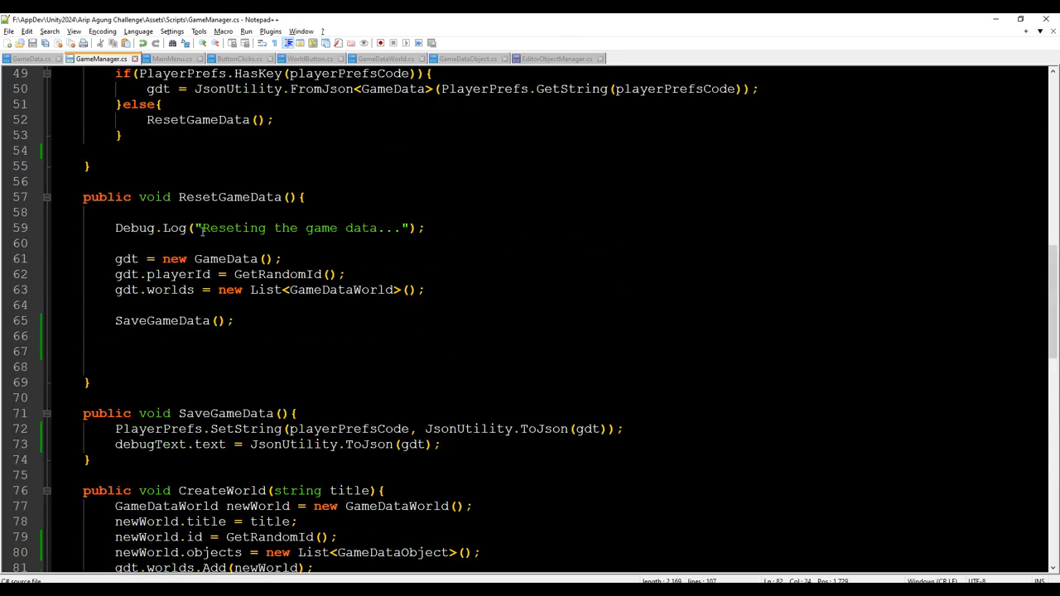
{"action": "scroll", "coordinate": [202, 231], "scroll_direction": "up", "scroll_amount": 13}
{"action": "scroll", "coordinate": [224, 248], "scroll_direction": "up", "scroll_amount": 3}
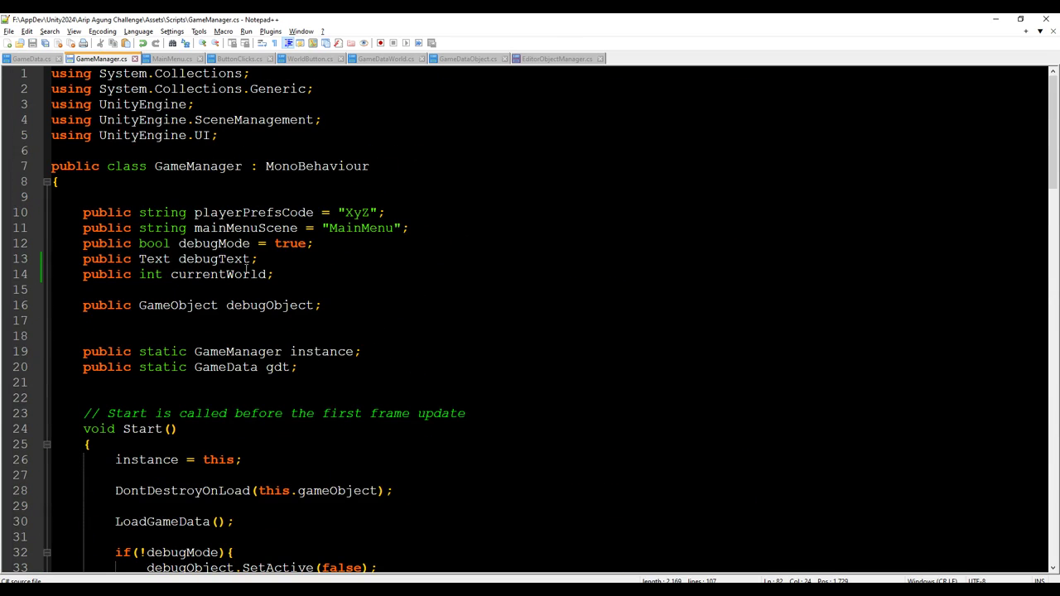
{"action": "double_click", "coordinate": [246, 272]}
{"action": "left_click", "coordinate": [557, 59]}
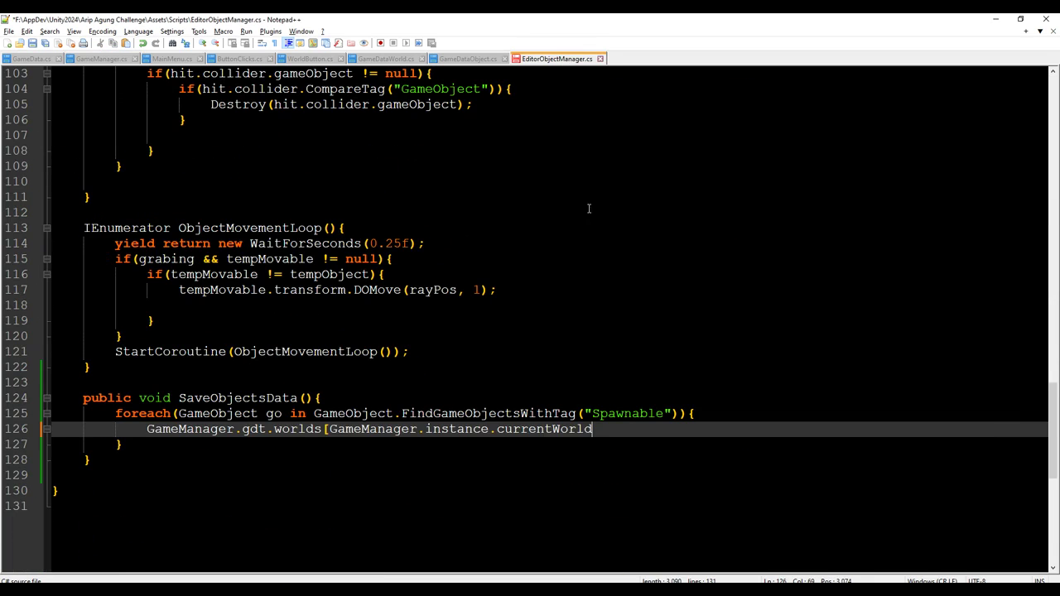
{"action": "double_click", "coordinate": [545, 430]}
{"action": "left_click", "coordinate": [615, 430]}
Finish the line with ].objects = new List<GameDataObject>(); and paste that objects reference plus '.' on line 127.
{"action": "type", "text": "]"}
{"action": "type", "text": "."}
{"action": "type", "text": "objects"}
{"action": "type", "text": " = "}
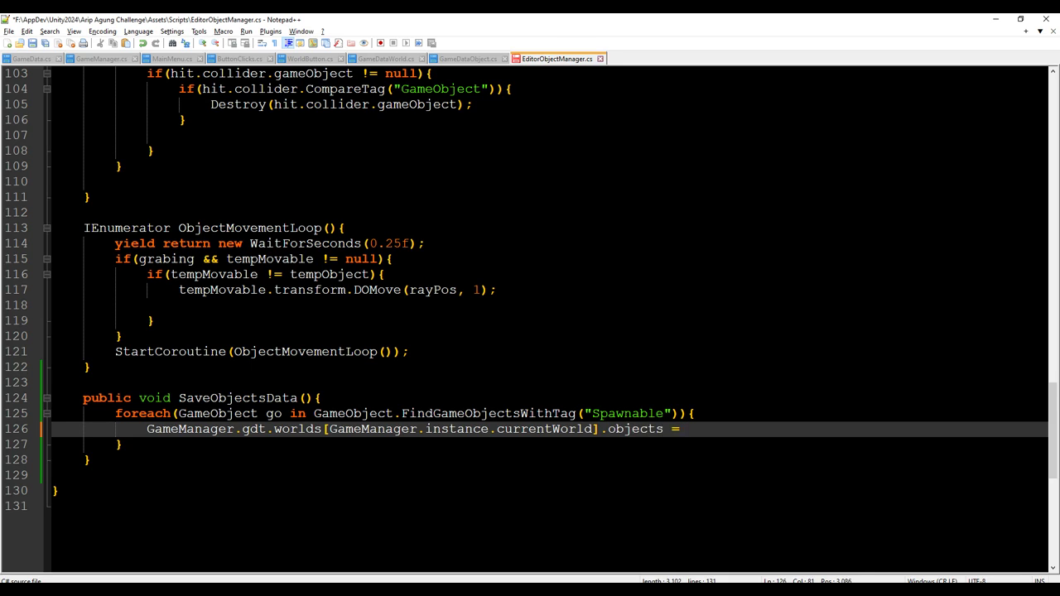
{"action": "type", "text": "new"}
{"action": "type", "text": " L"}
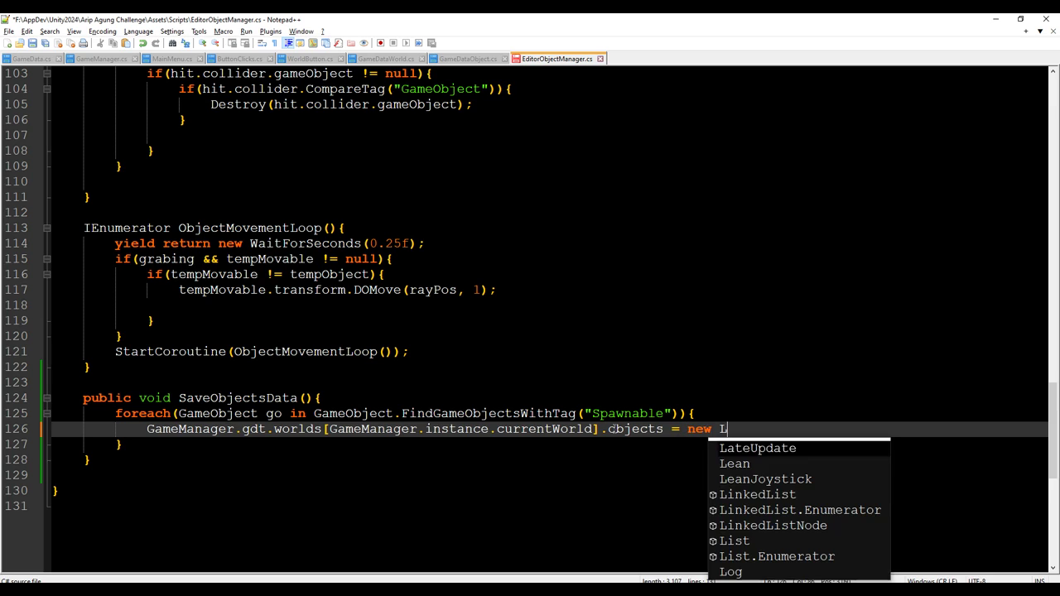
{"action": "type", "text": "ist<"}
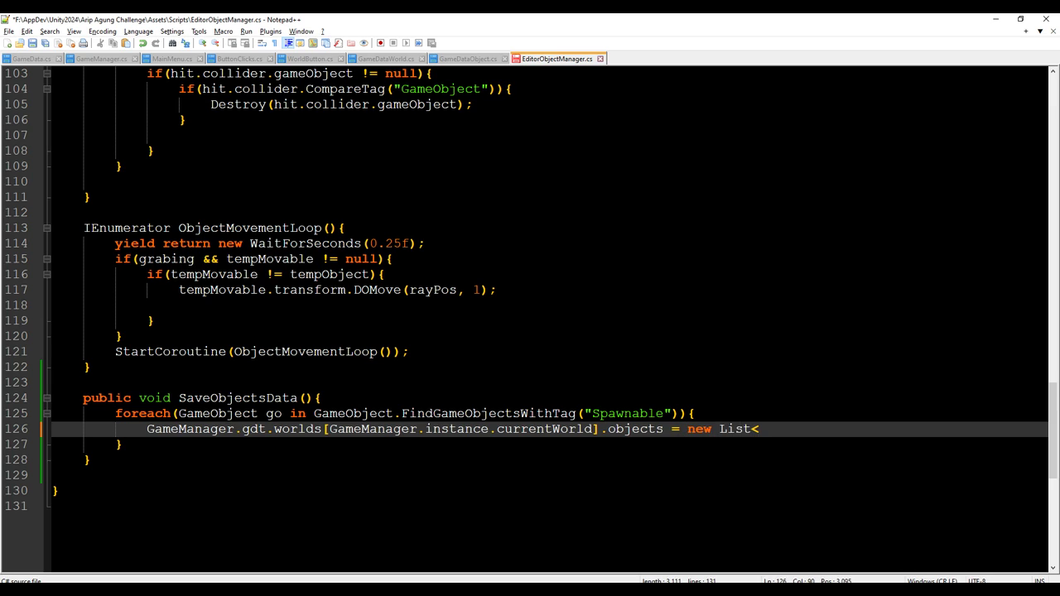
{"action": "type", "text": "Game"}
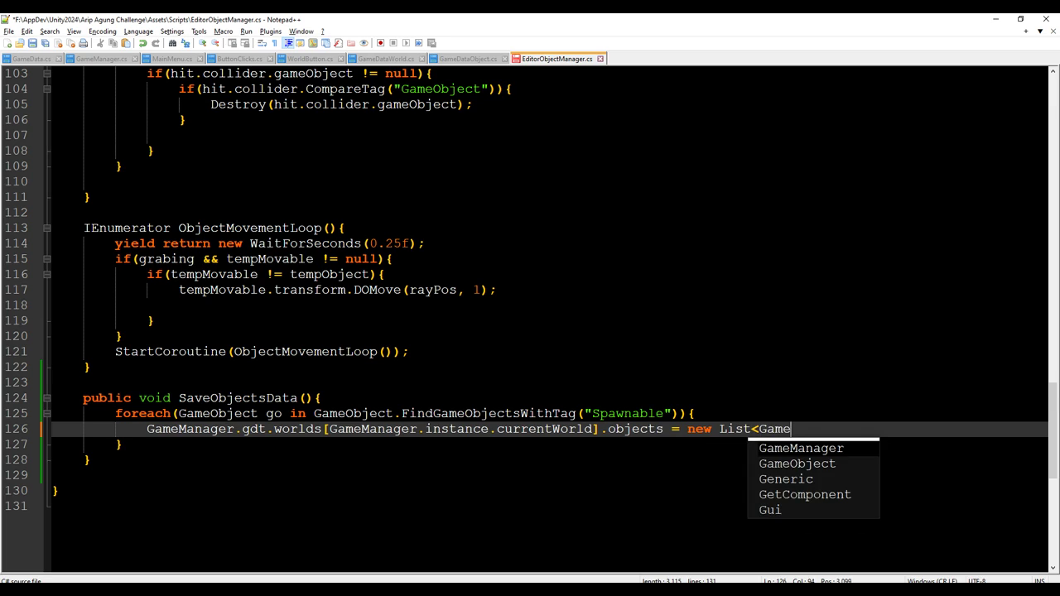
{"action": "type", "text": "DataObject>()"}
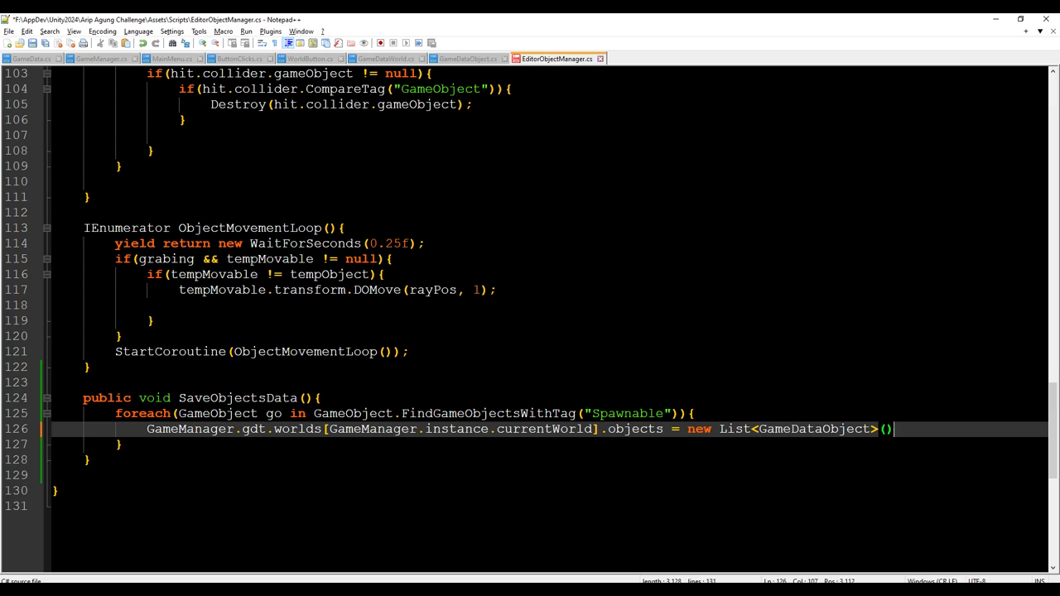
{"action": "type", "text": ";"}
{"action": "key", "text": "Return"}
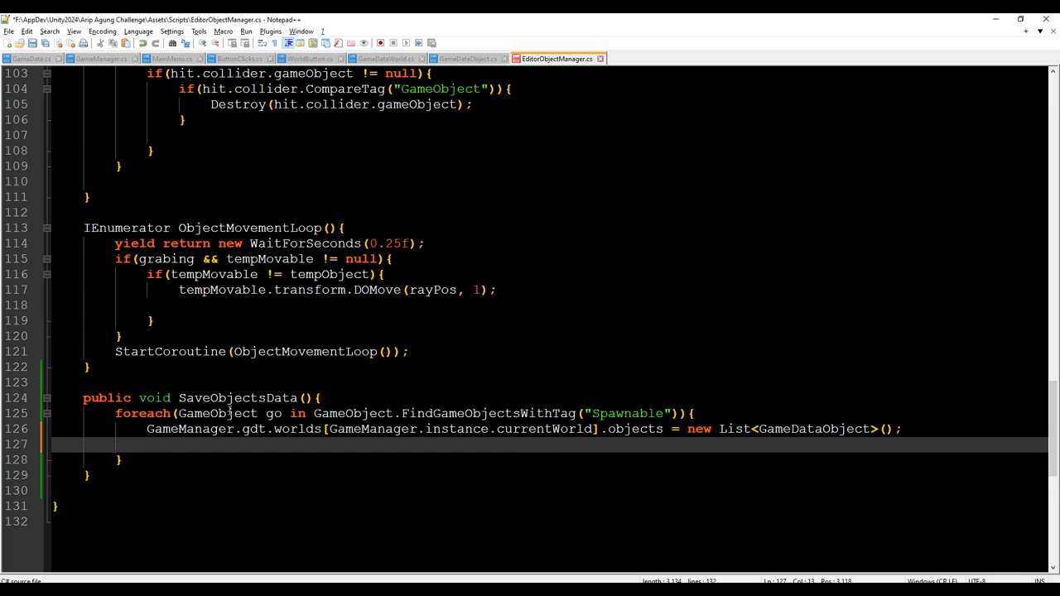
{"action": "left_click_drag", "start_coordinate": [147, 429], "coordinate": [666, 429]}
{"action": "key", "text": "ctrl+c"}
{"action": "left_click", "coordinate": [324, 452]}
{"action": "key", "text": "ctrl+v"}
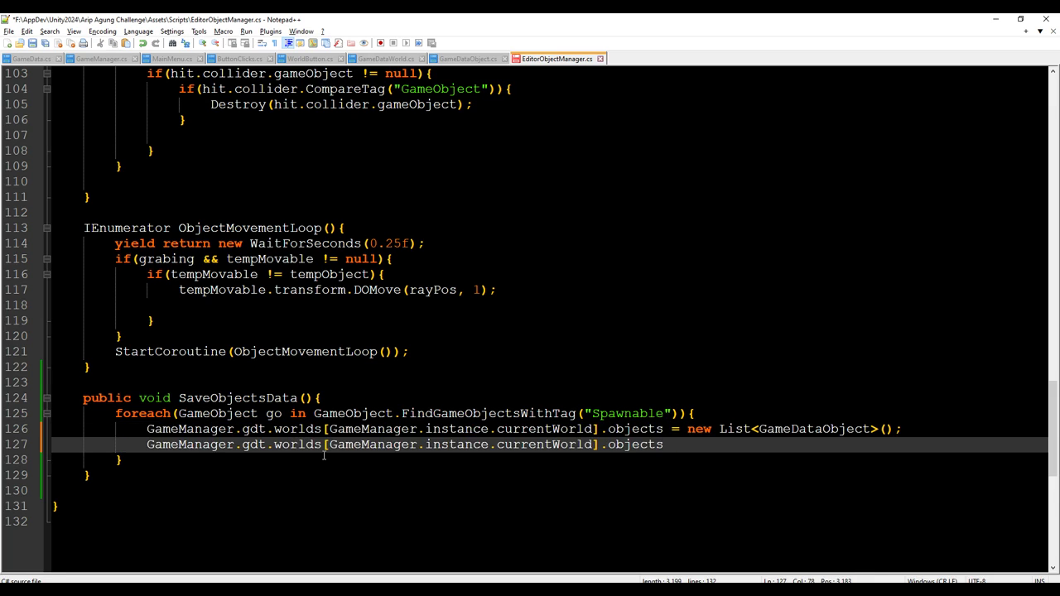
{"action": "type", "text": "."}
Move the objects-list reset statement above the Spawnable foreach and delete the leftover blank line.
{"action": "left_click_drag", "start_coordinate": [147, 429], "coordinate": [932, 435]}
{"action": "key", "text": "ctrl+x"}
{"action": "left_click", "coordinate": [450, 401]}
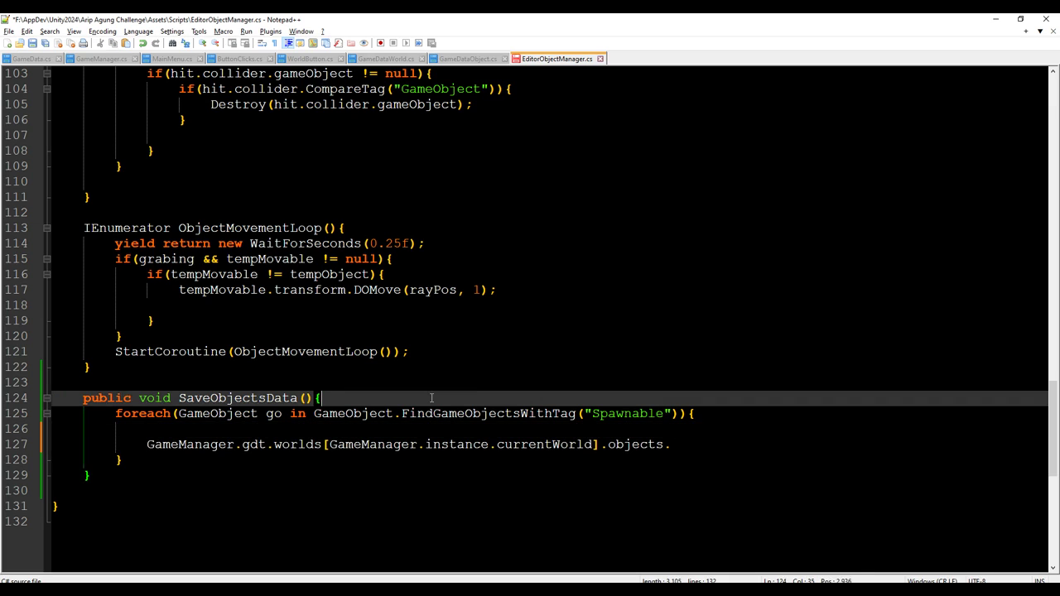
{"action": "key", "text": "Return"}
{"action": "key", "text": "ctrl+v"}
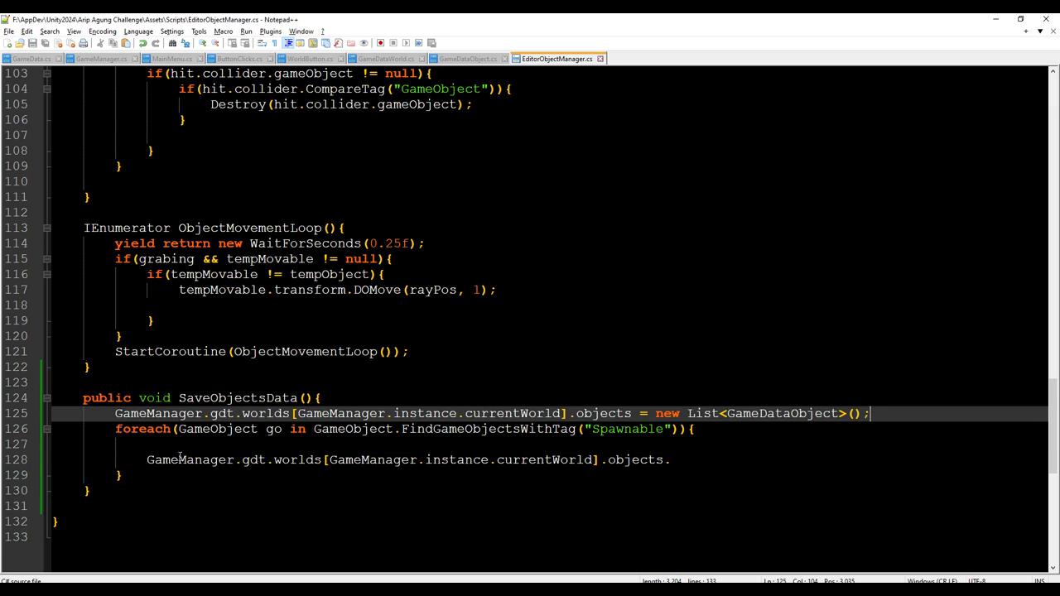
{"action": "left_click_drag", "start_coordinate": [184, 449], "coordinate": [53, 458]}
{"action": "left_click", "coordinate": [58, 443]}
{"action": "key", "text": "shift+End"}
{"action": "key", "text": "BackSpace"}
{"action": "key", "text": "BackSpace"}
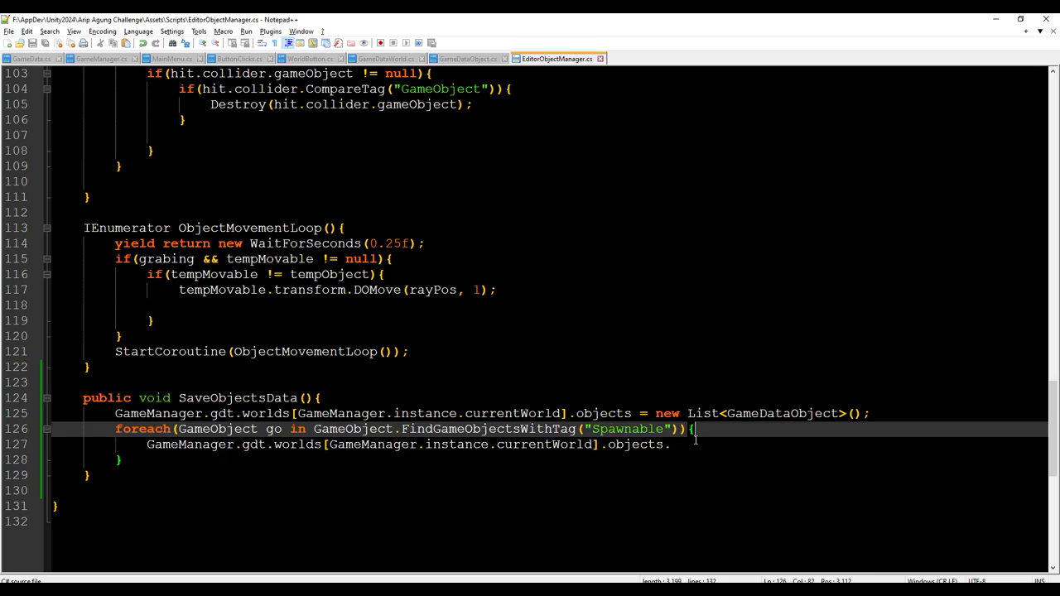
Complete the loop's objects reference line as .Add; and save.
{"action": "key", "text": "Down"}
{"action": "type", "text": "Add"}
{"action": "key", "text": "ctrl+s"}
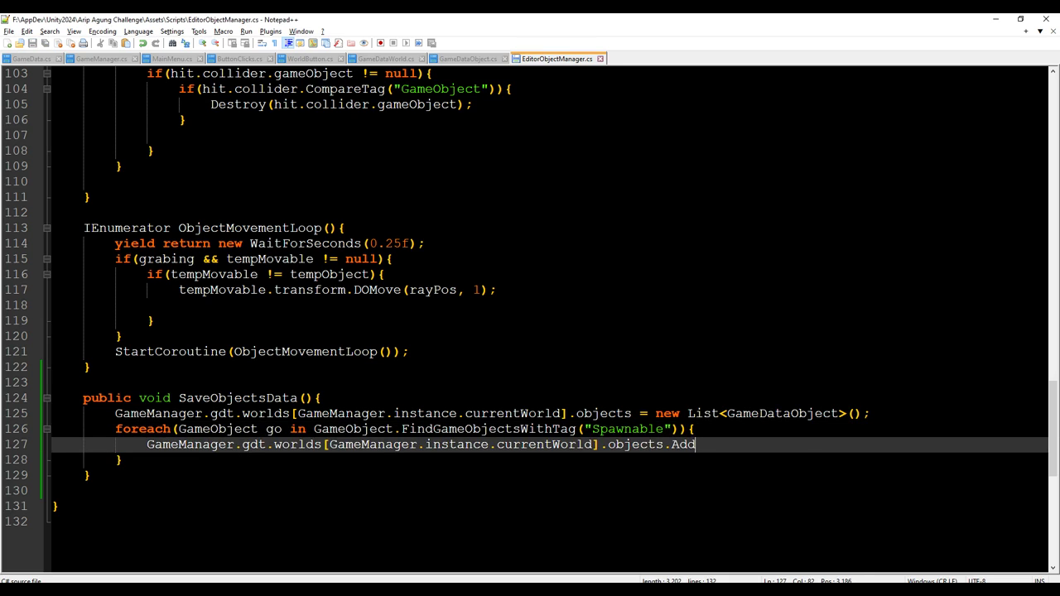
{"action": "type", "text": "("}
{"action": "key", "text": "ctrl+s"}
{"action": "type", "text": "go"}
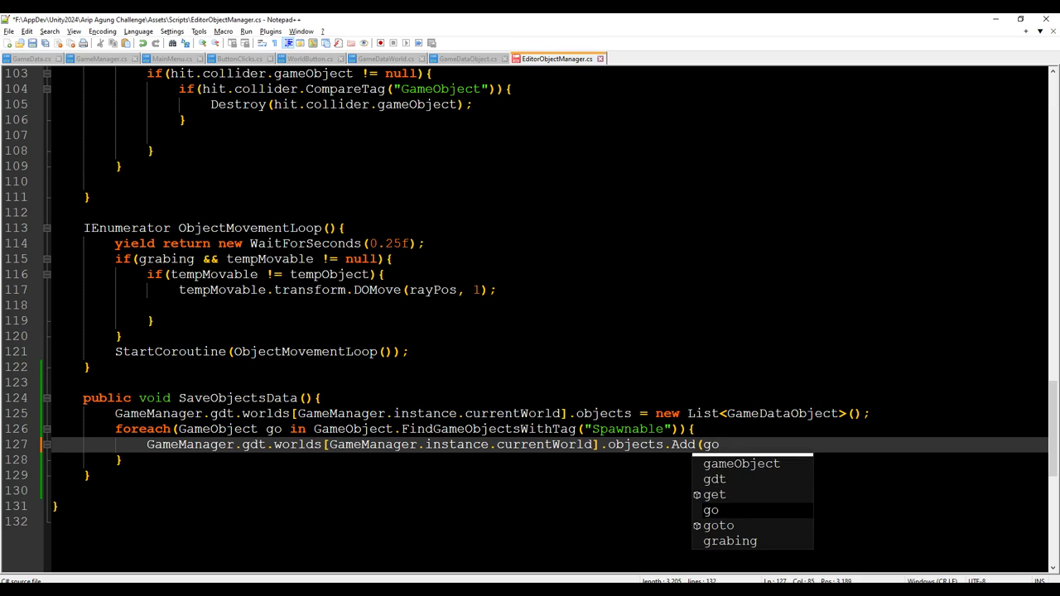
{"action": "key", "text": "BackSpace"}
{"action": "key", "text": "BackSpace"}
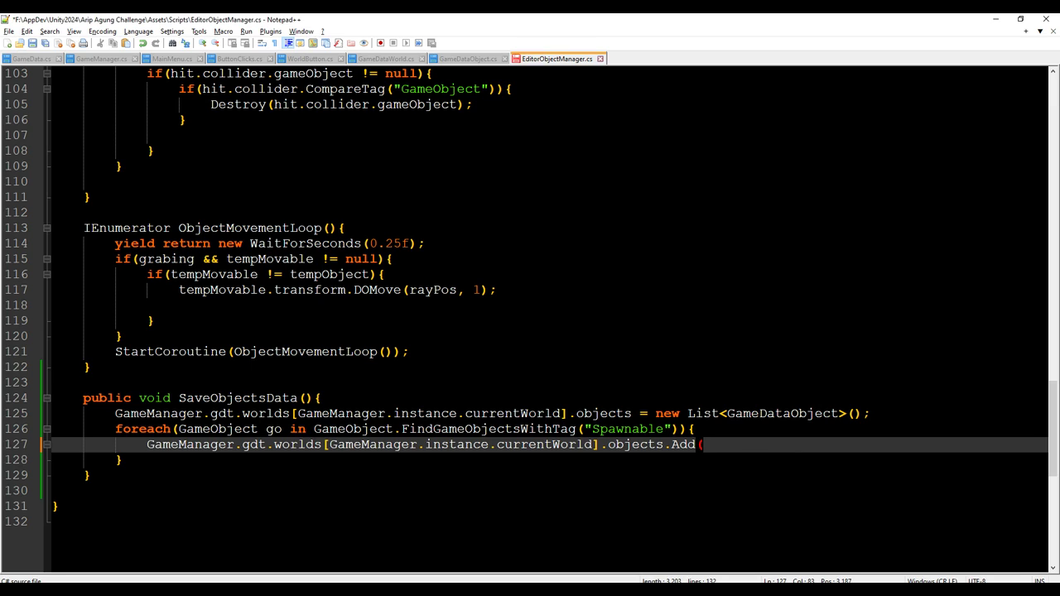
{"action": "key", "text": "BackSpace"}
{"action": "type", "text": ";"}
Declare GameDataObject gdo = new GameDataObject(); above the Add line and begin a gdo. line.
{"action": "key", "text": "Up"}
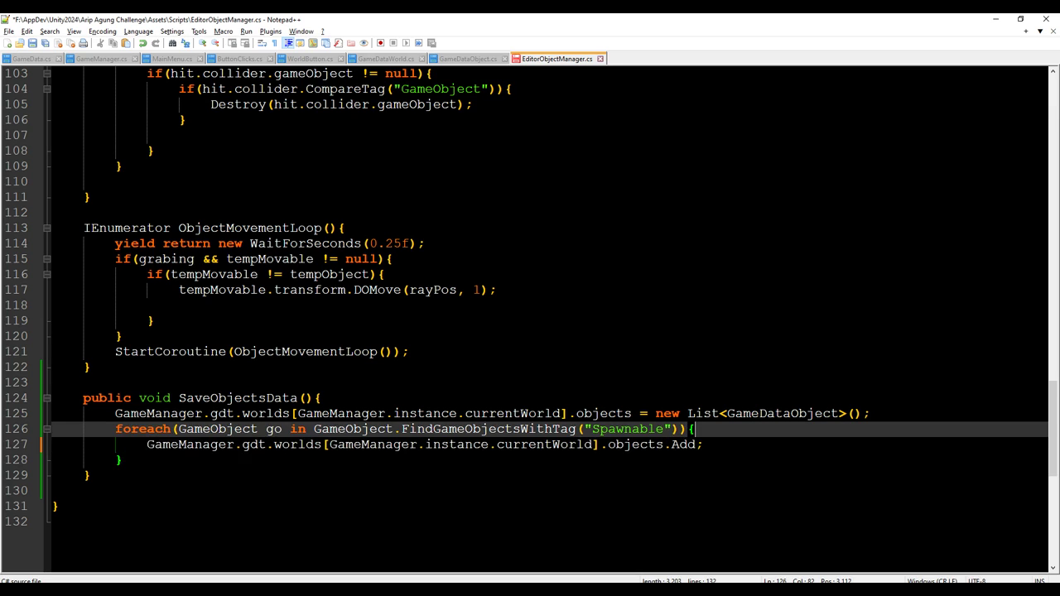
{"action": "key", "text": "Return"}
{"action": "type", "text": "GameDa"}
{"action": "key", "text": "Return"}
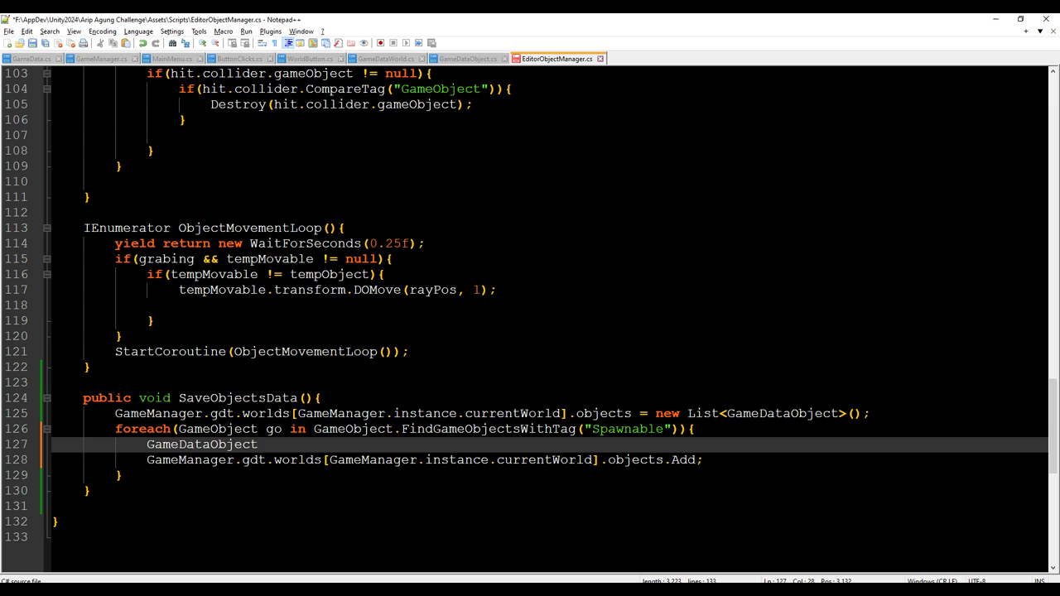
{"action": "type", "text": "gdo "}
{"action": "type", "text": "= new Gamed"}
{"action": "key", "text": "Return"}
{"action": "type", "text": "();"}
{"action": "key", "text": "Return"}
{"action": "type", "text": "gdo."}
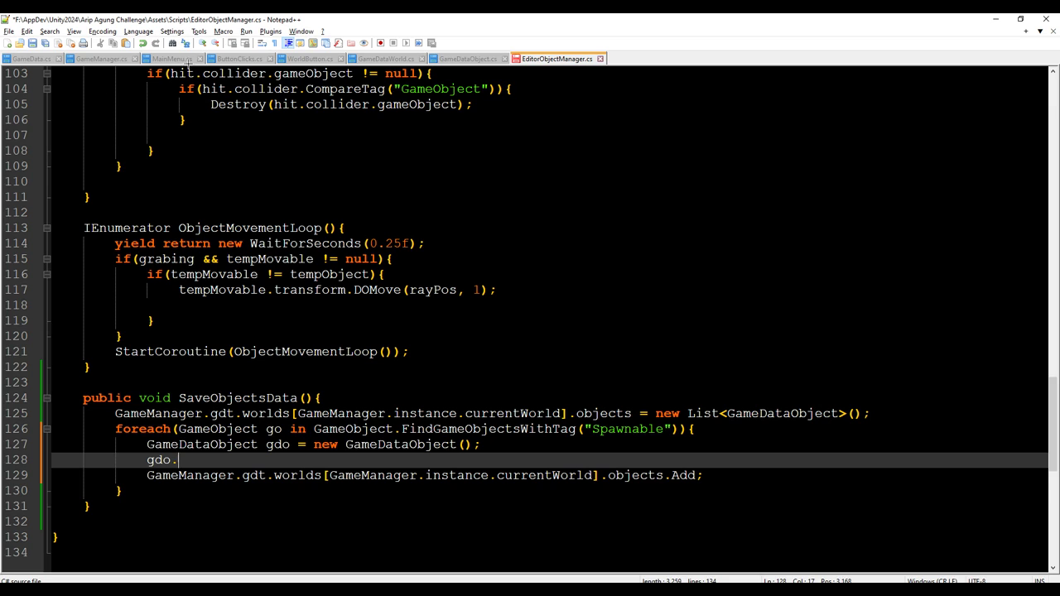
Check the position and rotation fields in GameDataObject.cs, then type gdo.position = go.transform.posi.
{"action": "left_click", "coordinate": [468, 59]}
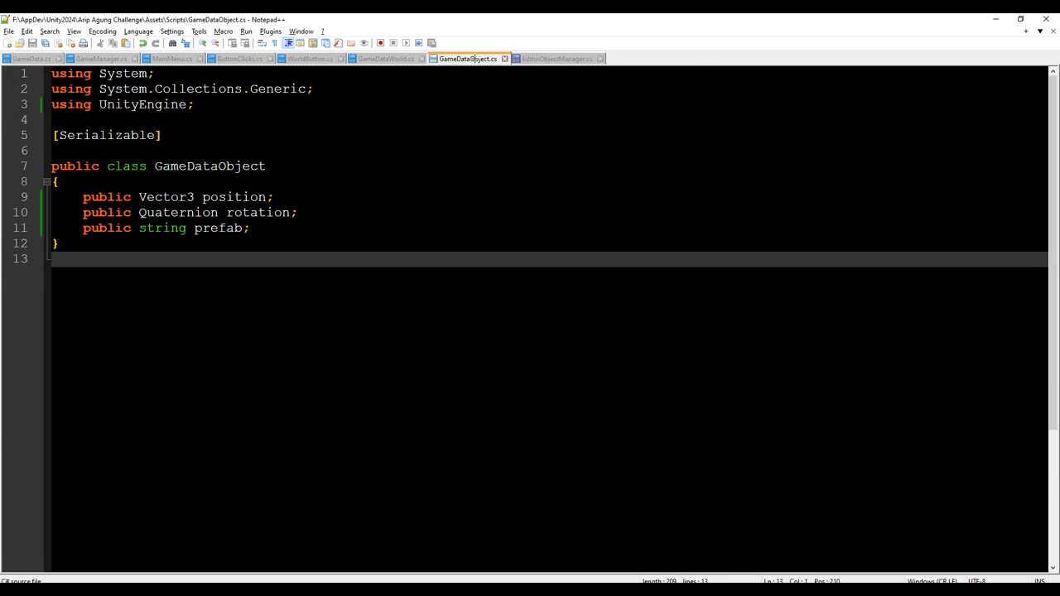
{"action": "double_click", "coordinate": [235, 197]}
{"action": "left_click", "coordinate": [252, 198]}
{"action": "double_click", "coordinate": [235, 197]}
{"action": "double_click", "coordinate": [258, 213]}
{"action": "double_click", "coordinate": [234, 197]}
{"action": "left_click", "coordinate": [265, 213]}
{"action": "left_click", "coordinate": [551, 58]}
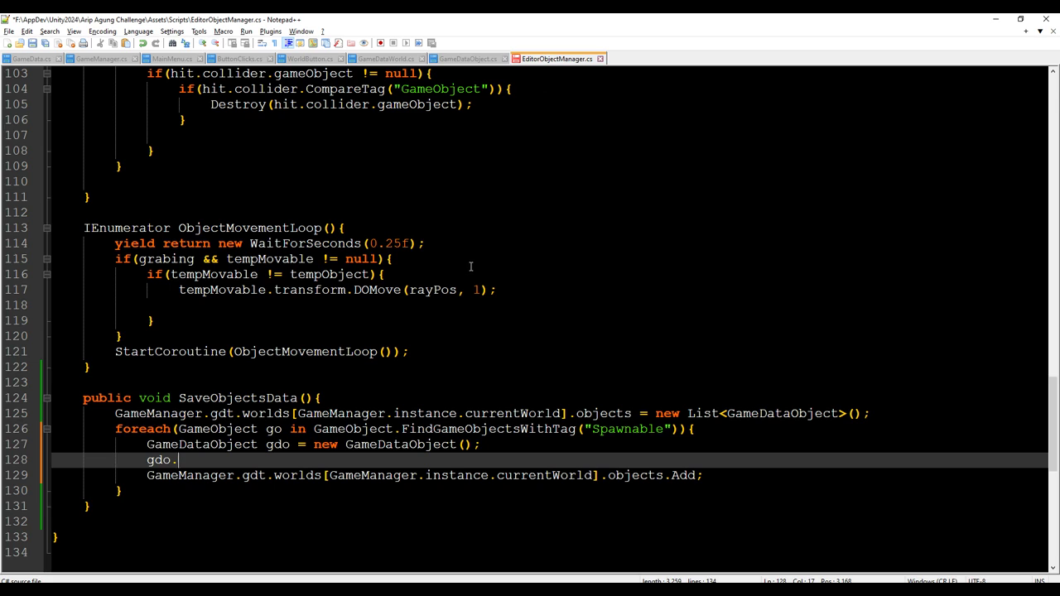
{"action": "type", "text": "position = "}
{"action": "type", "text": "go"}
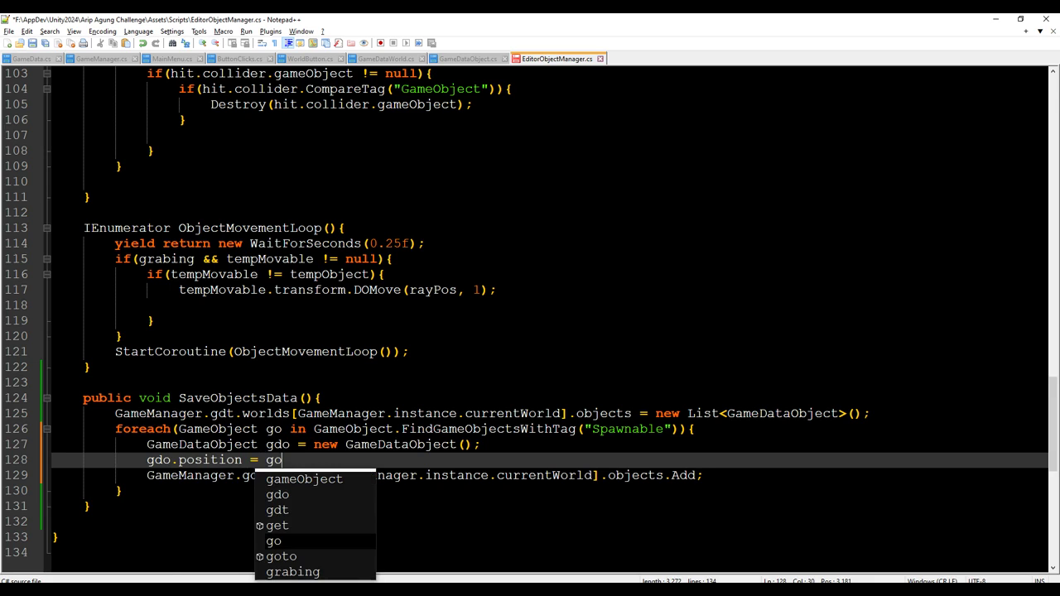
{"action": "type", "text": ".transform.posi"}
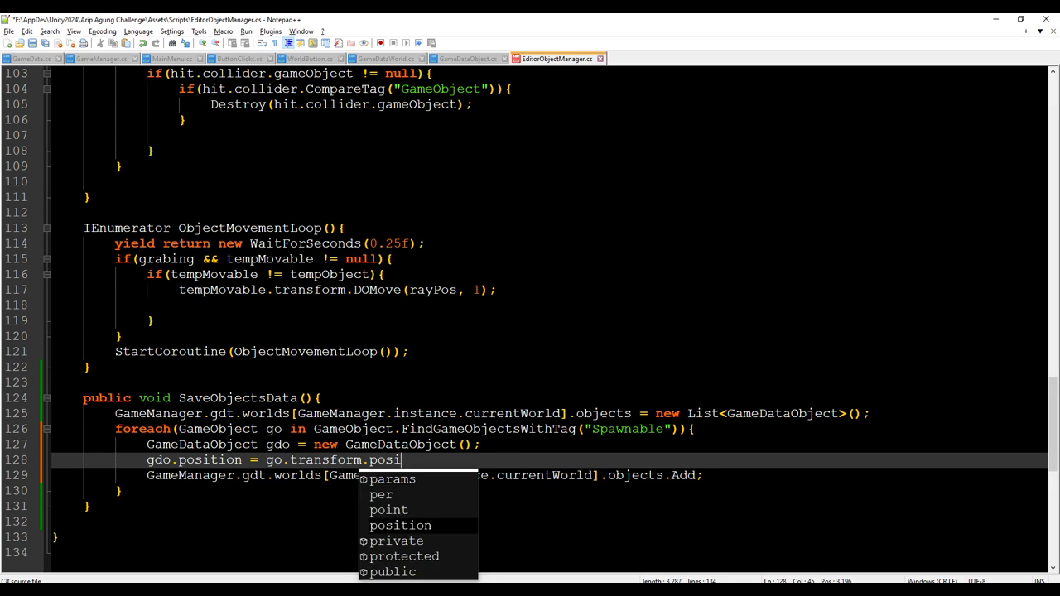
Assign gdo.position = go.transform.position; and gdo.rotation = go.transform.localRotation;, then save.
{"action": "key", "text": "Return"}
{"action": "type", "text": ";"}
{"action": "key", "text": "ctrl+d"}
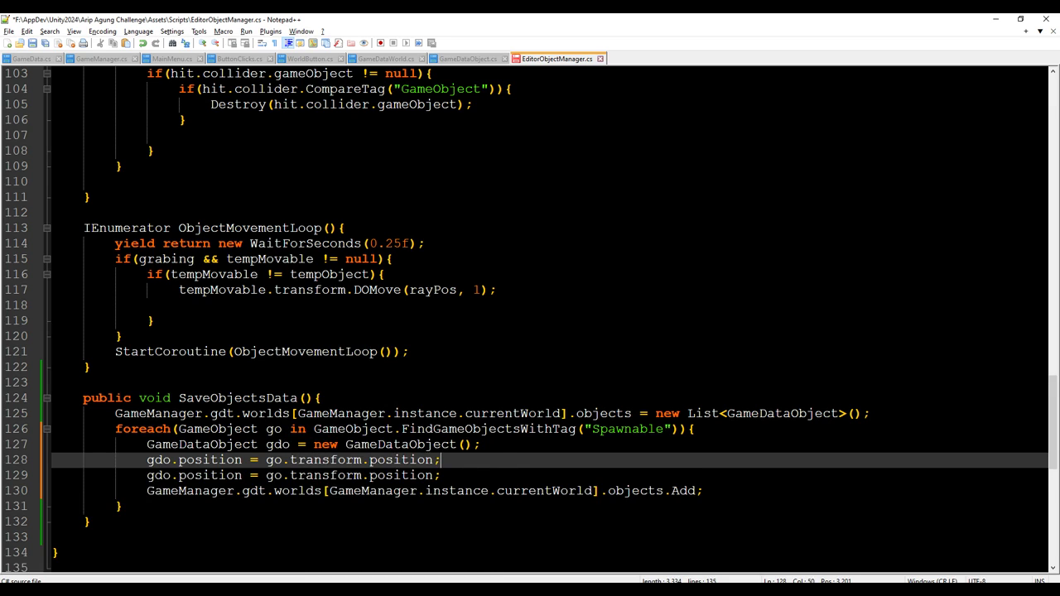
{"action": "double_click", "coordinate": [235, 477]}
{"action": "type", "text": "rotation"}
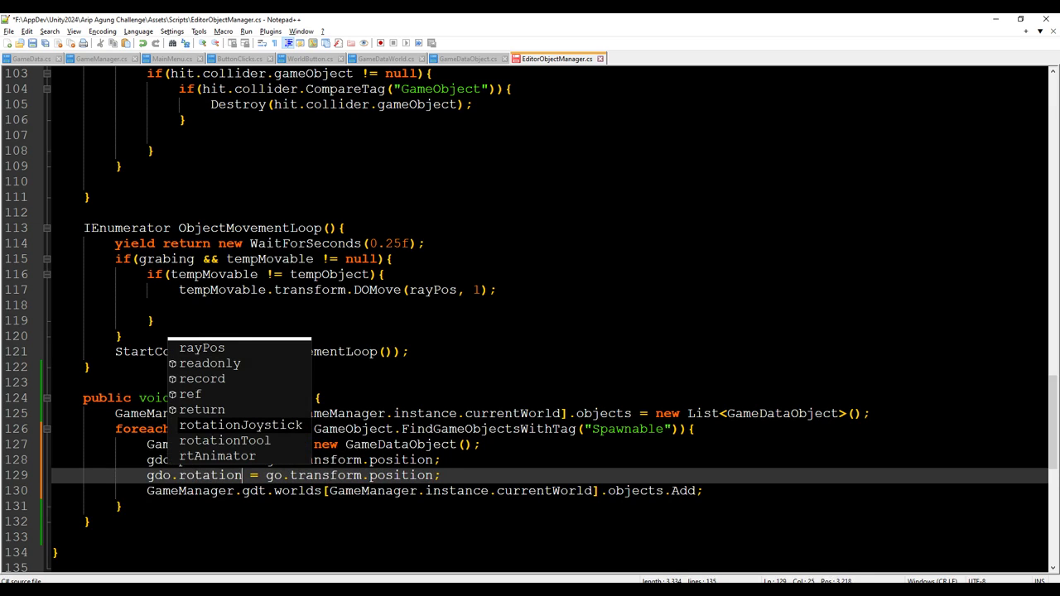
{"action": "key", "text": "ctrl+Right"}
{"action": "key", "text": "ctrl+Right"}
{"action": "key", "text": "ctrl+Right"}
{"action": "key", "text": "ctrl+Right"}
{"action": "key", "text": "ctrl+Right"}
{"action": "key", "text": "ctrl+shift+Right"}
{"action": "type", "text": "localRo"}
{"action": "key", "text": "Return"}
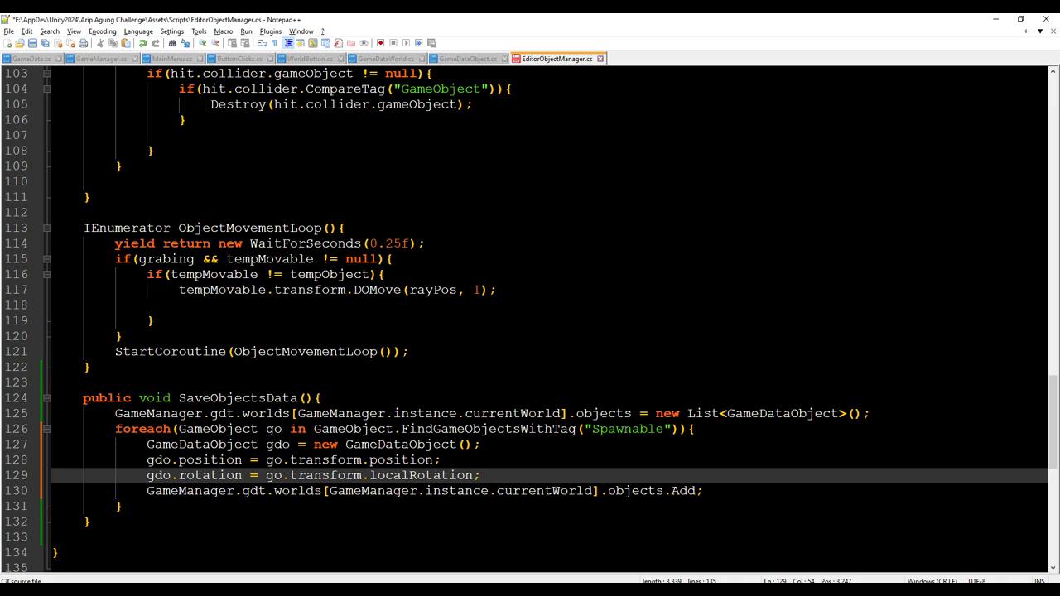
{"action": "key", "text": "ctrl+s"}
Add a gdo.prefab line above the Add call, save, and glance at WorldButton and GameDataObject tabs.
{"action": "key", "text": "Down"}
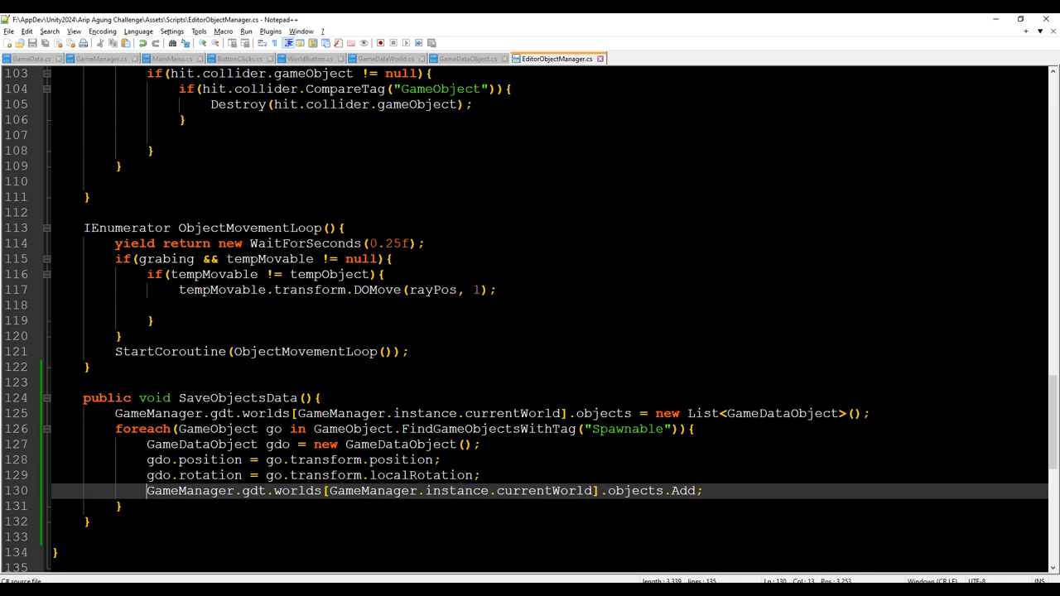
{"action": "key", "text": "Up"}
{"action": "key", "text": "Return"}
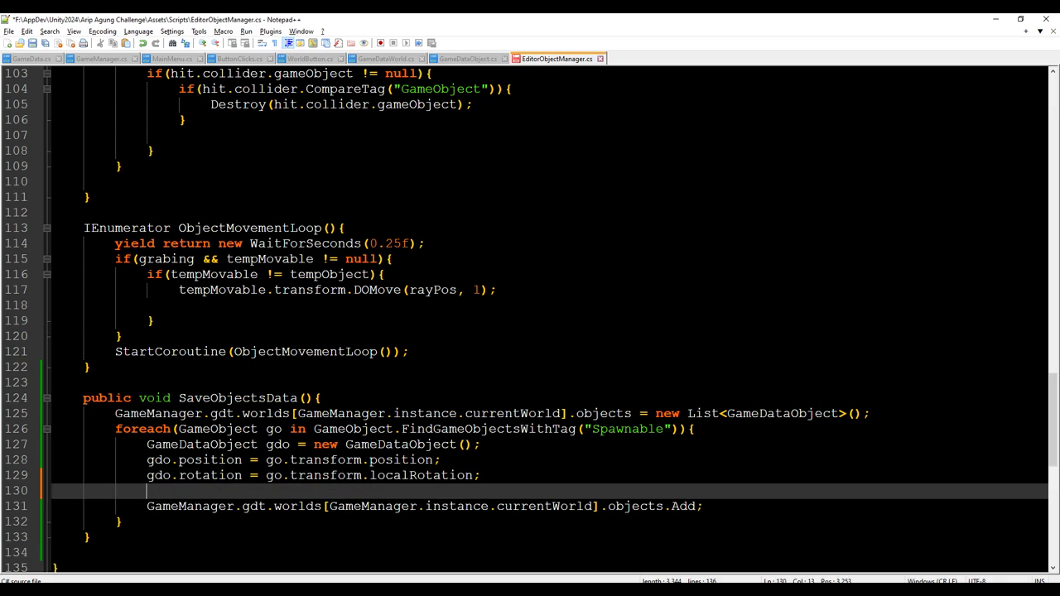
{"action": "type", "text": "gdo"}
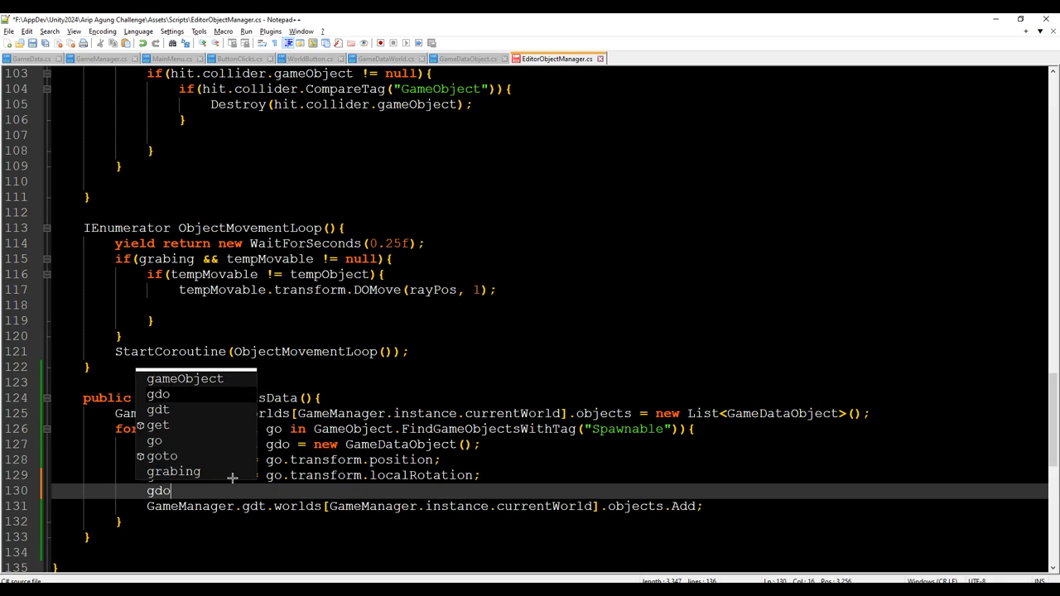
{"action": "key", "text": "Escape"}
{"action": "type", "text": "."}
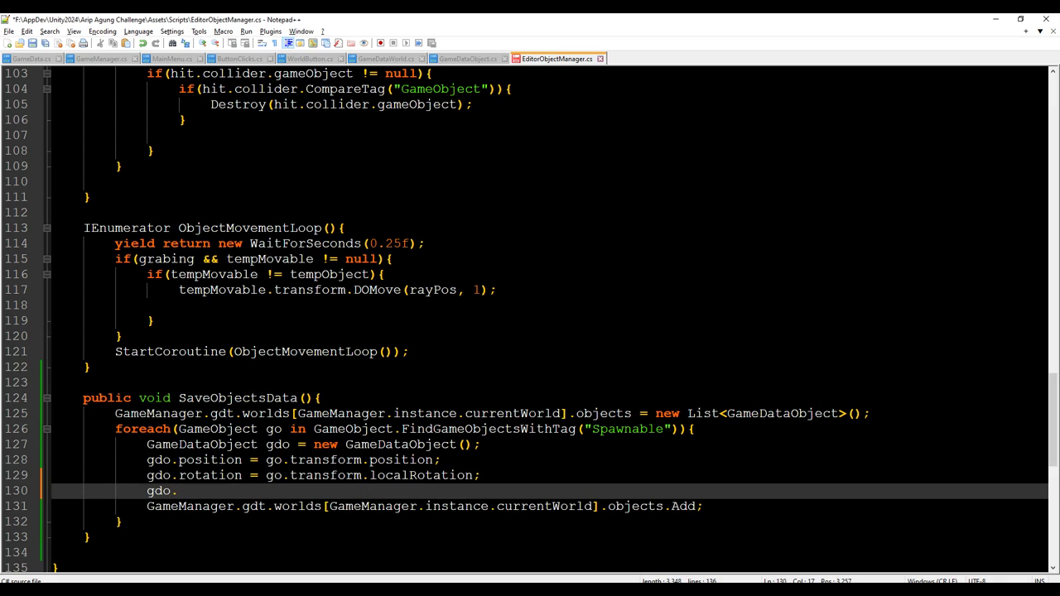
{"action": "type", "text": "prefab"}
{"action": "key", "text": "ctrl+s"}
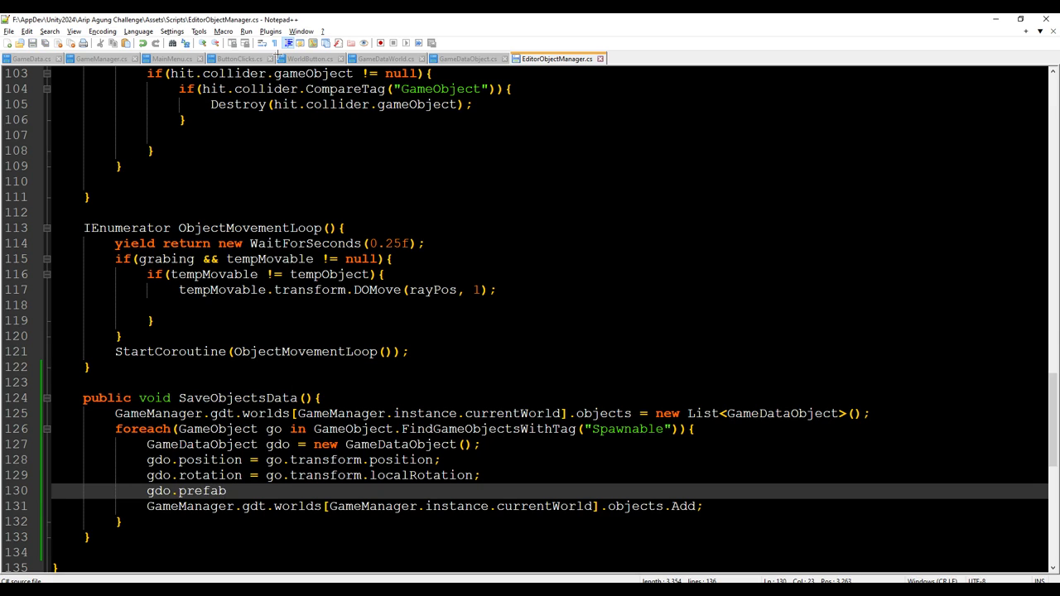
{"action": "left_click", "coordinate": [319, 59]}
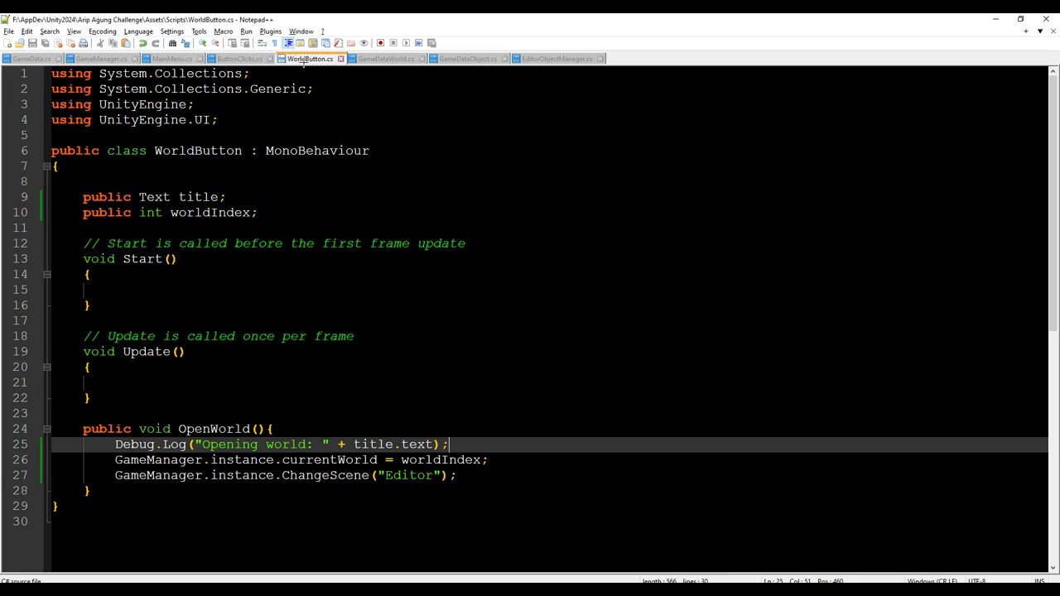
{"action": "left_click", "coordinate": [475, 59]}
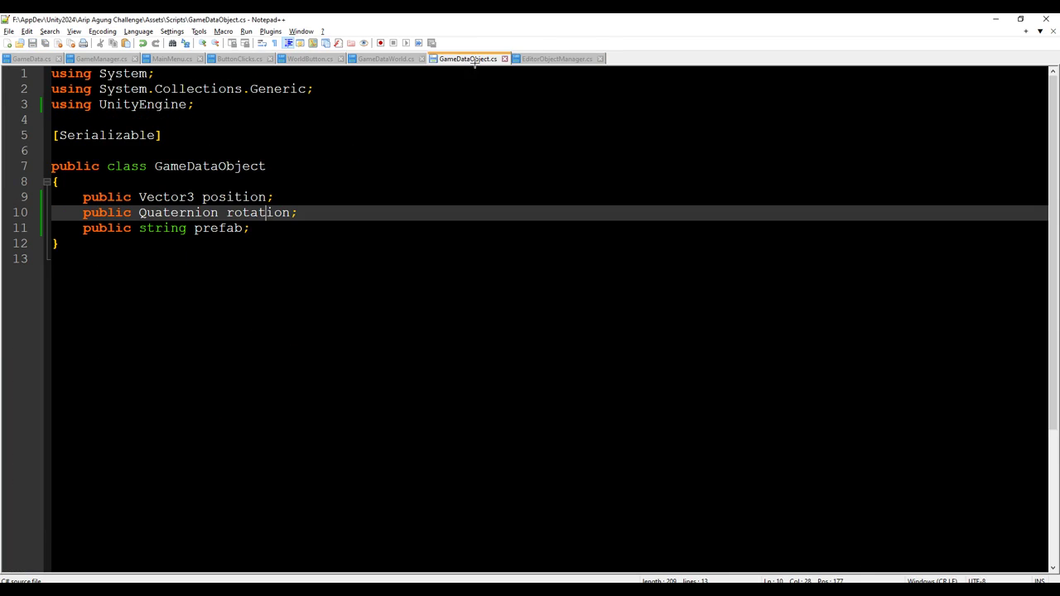
{"action": "left_click", "coordinate": [570, 58]}
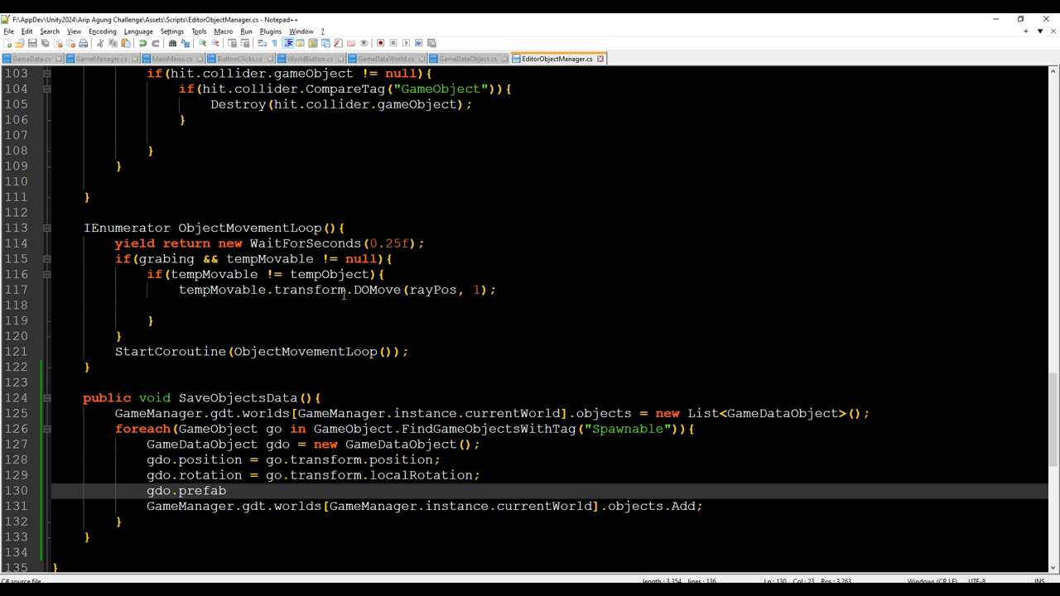
Set gdo.prefab = go.name.Replace('Clone', ''); and save the script.
{"action": "type", "text": " = "}
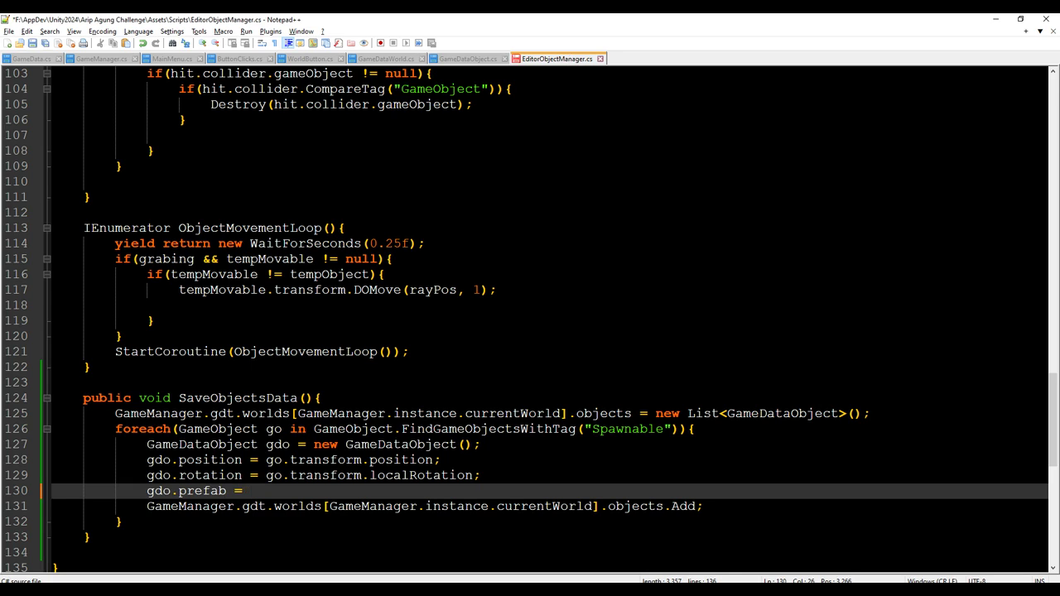
{"action": "type", "text": "go."}
{"action": "type", "text": "name"}
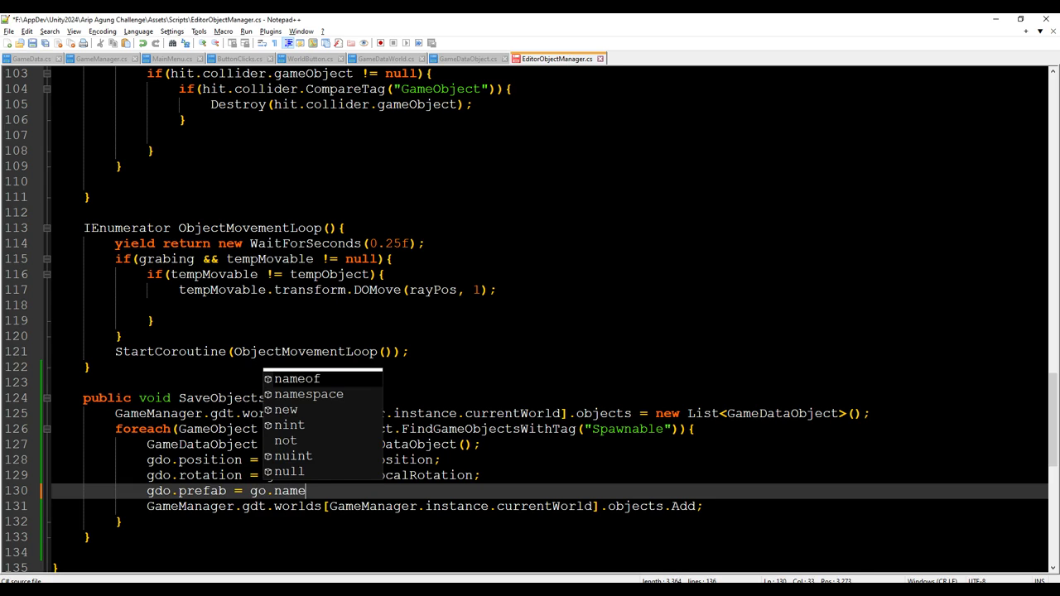
{"action": "type", "text": ".Replace(\"C"}
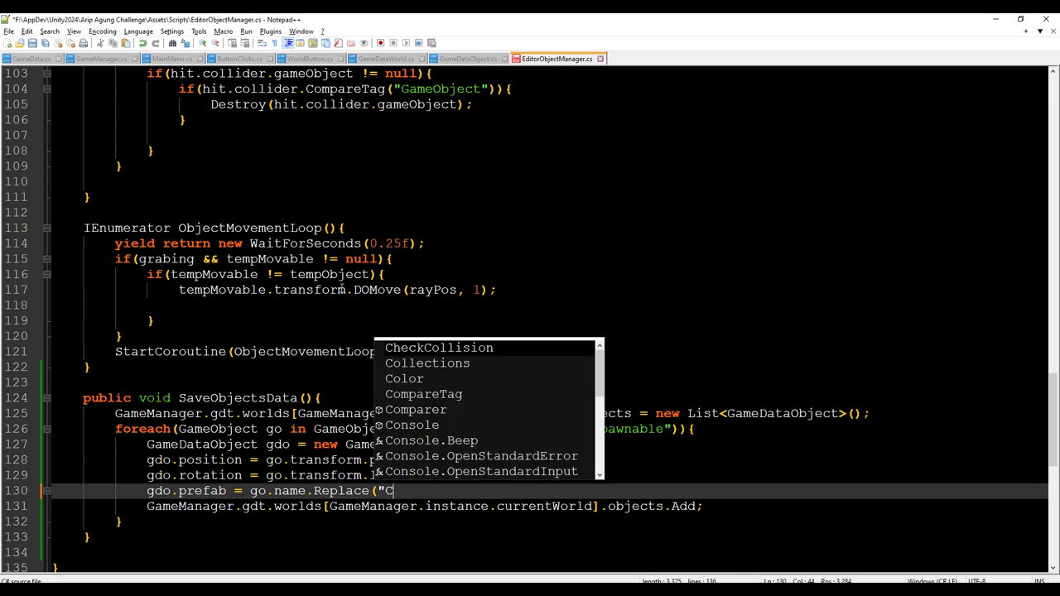
{"action": "type", "text": "l"}
{"action": "key", "text": "BackSpace"}
{"action": "key", "text": "BackSpace"}
{"action": "key", "text": "BackSpace"}
{"action": "type", "text": "'Clone', \"\""}
{"action": "key", "text": "BackSpace"}
{"action": "key", "text": "BackSpace"}
{"action": "type", "text": "'');"}
{"action": "key", "text": "ctrl+s"}
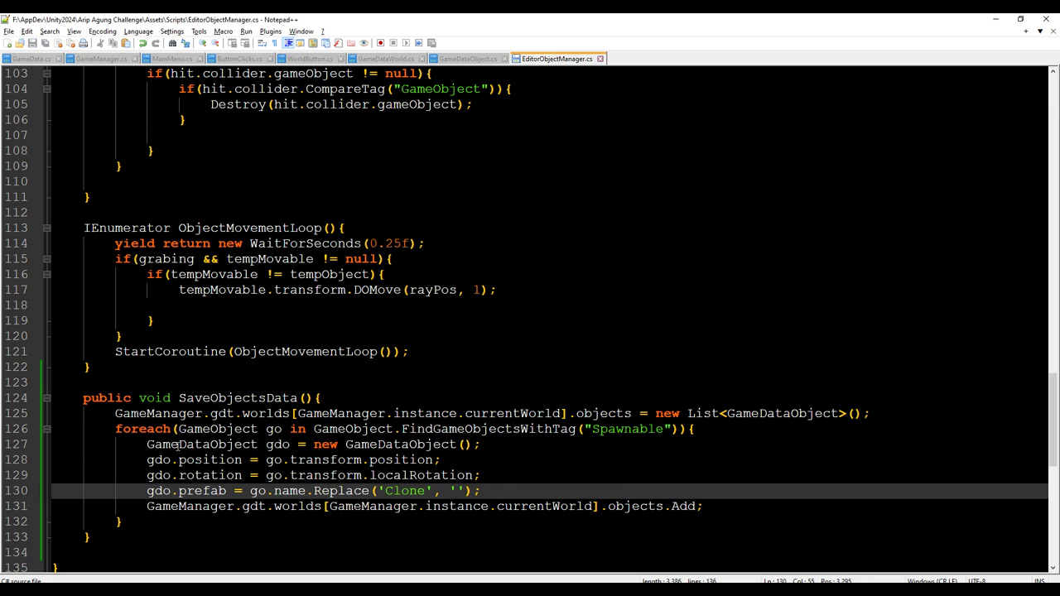
Change the loop's Add call to Add(gdo) and open a line after the loop.
{"action": "double_click", "coordinate": [158, 490]}
{"action": "left_click", "coordinate": [698, 507]}
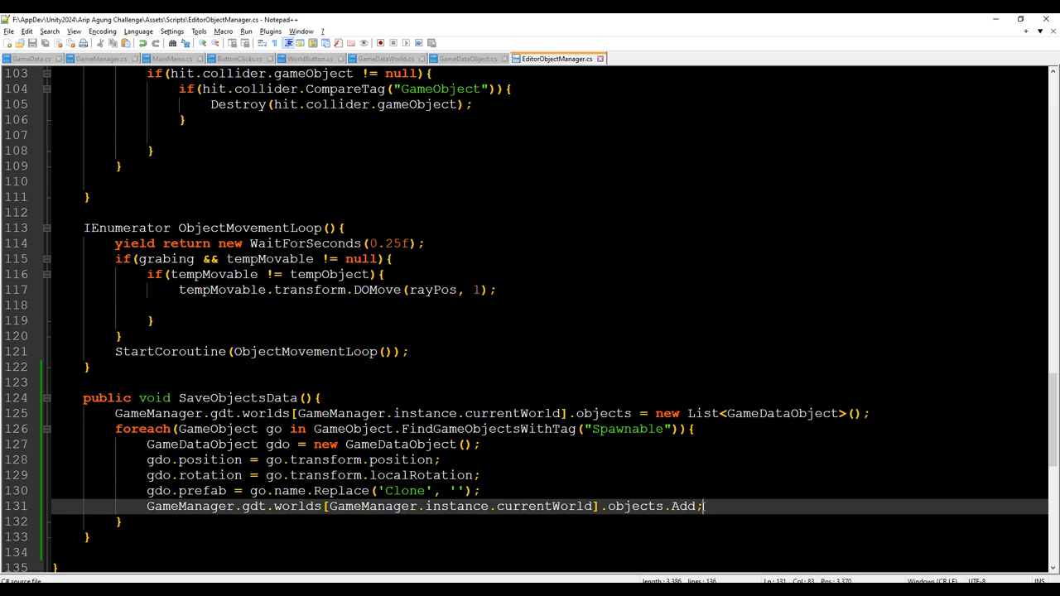
{"action": "type", "text": "(gdo"}
{"action": "key", "text": "Right"}
{"action": "key", "text": "Down"}
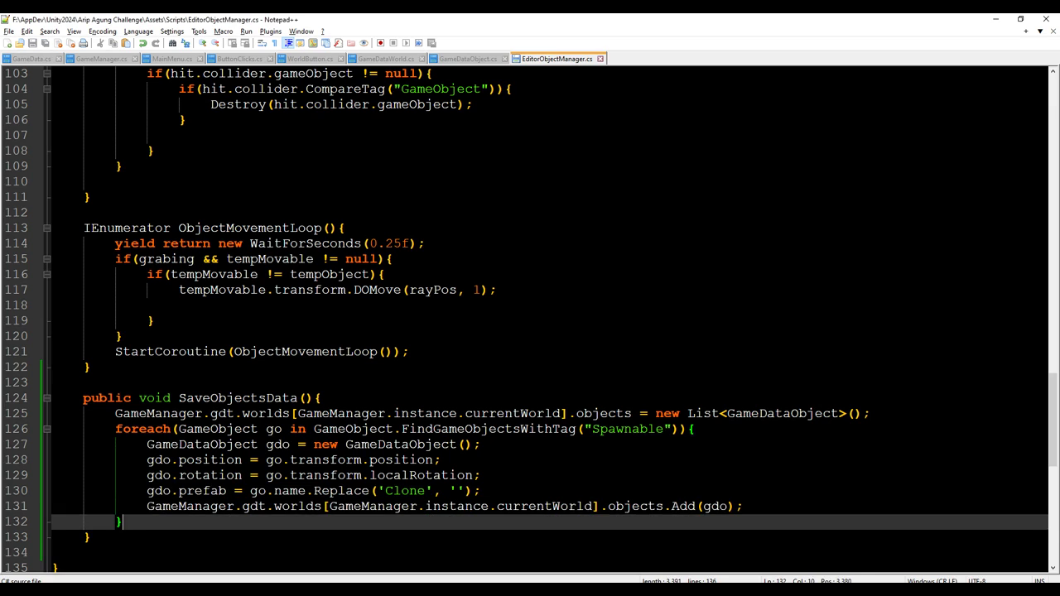
{"action": "key", "text": "Return"}
Write GameManager.instance.SaveGameData after the loop, then switch to Unity.
{"action": "type", "text": "Game"}
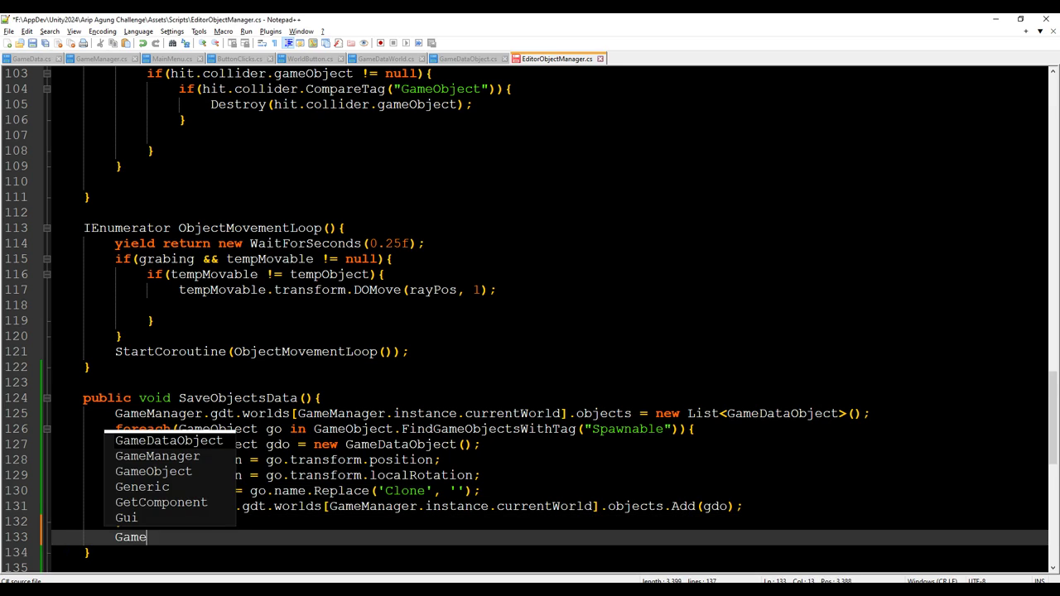
{"action": "type", "text": "Mana"}
{"action": "key", "text": "Return"}
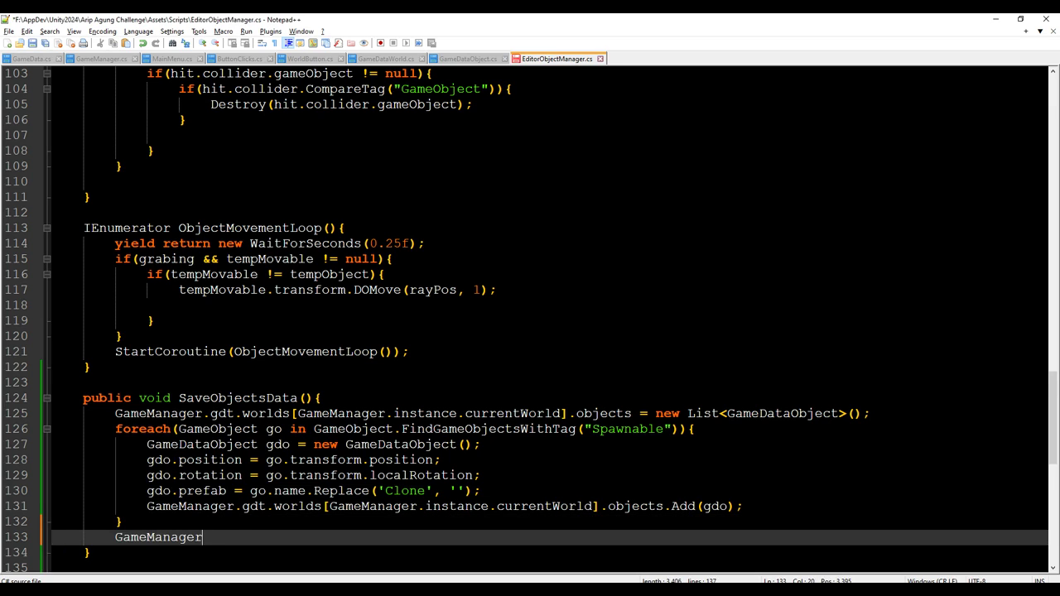
{"action": "type", "text": ".instance.SaveGameData();"}
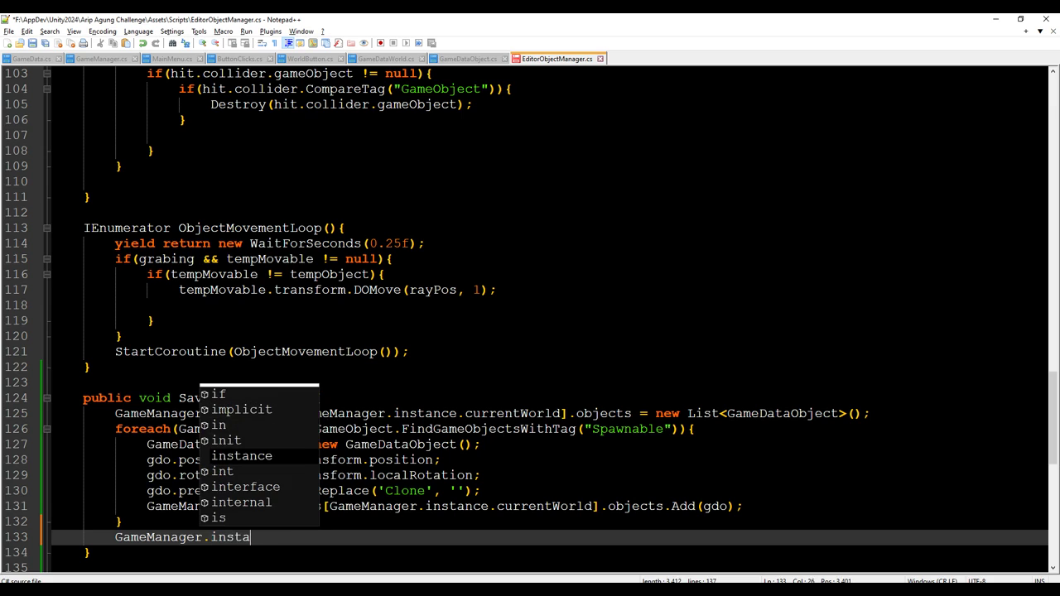
{"action": "key", "text": "Return"}
{"action": "type", "text": ".SaveGameData();"}
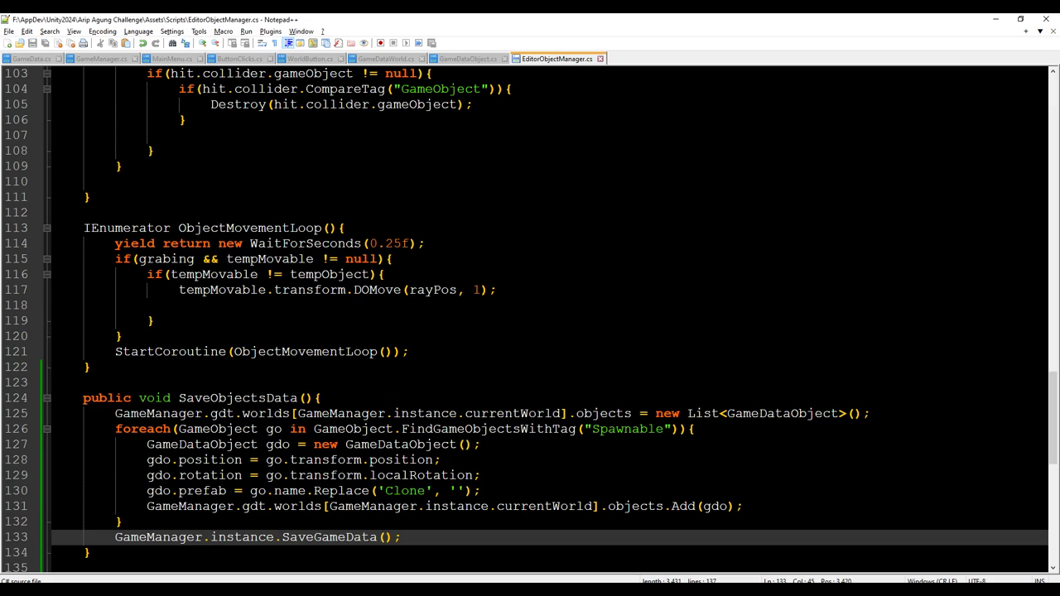
{"action": "key", "text": "alt+Tab"}
{"action": "key", "text": "alt+Tab"}
{"action": "key", "text": "alt+shift+Tab"}
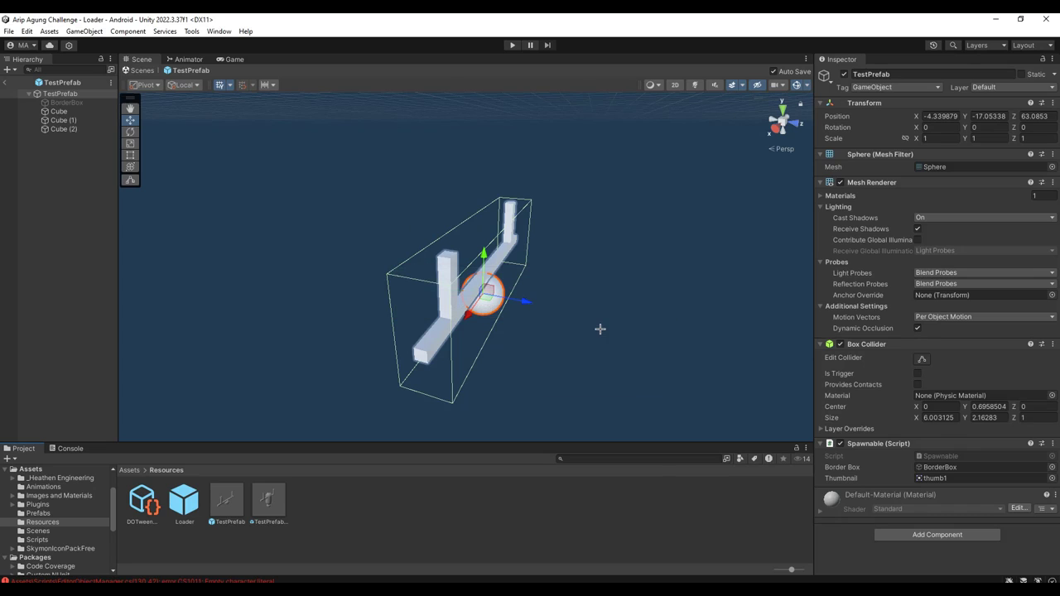
In Unity's Console, select the CS1012 too-many-characters error and jump to line 130 in the script.
{"action": "left_click", "coordinate": [267, 578]}
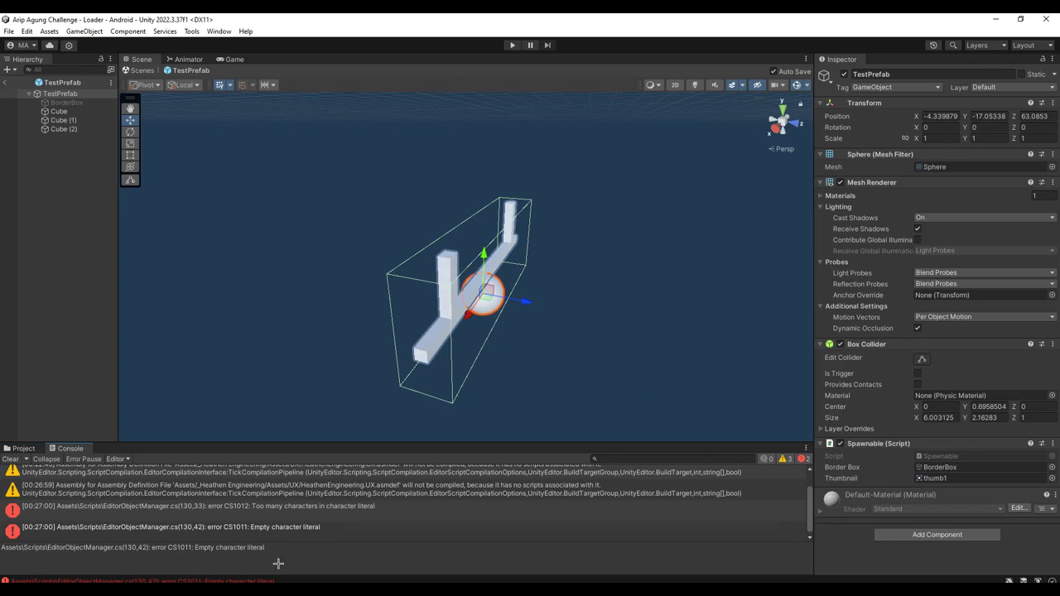
{"action": "left_click", "coordinate": [162, 513]}
{"action": "double_click", "coordinate": [225, 515]}
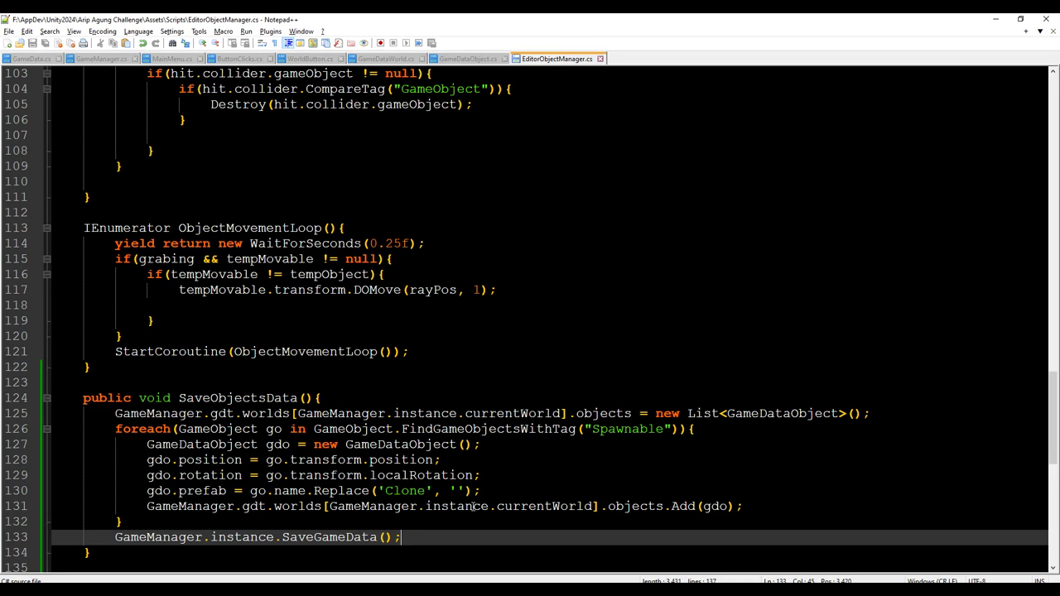
Replace the single quotes on line 130 so it reads Replace("Clone", "").
{"action": "left_click", "coordinate": [391, 492]}
{"action": "key", "text": "shift+Left"}
{"action": "type", "text": "\""}
{"action": "key", "text": "Right"}
{"action": "key", "text": "Right"}
{"action": "key", "text": "Right"}
{"action": "key", "text": "shift+Right"}
{"action": "type", "text": "\""}
{"action": "key", "text": "shift+Right"}
{"action": "type", "text": "\""}
{"action": "key", "text": "shift+Right"}
{"action": "type", "text": "\""}
Save the fix and clear the old errors in Unity's Console after recompiling.
{"action": "key", "text": "ctrl+s"}
{"action": "key", "text": "alt+Tab"}
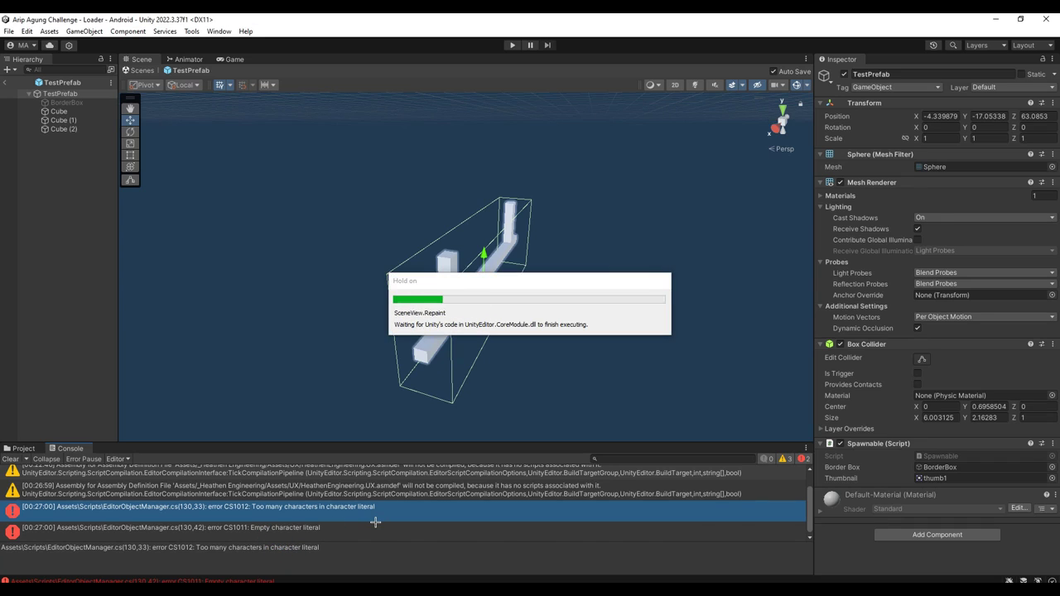
{"action": "left_click", "coordinate": [9, 460]}
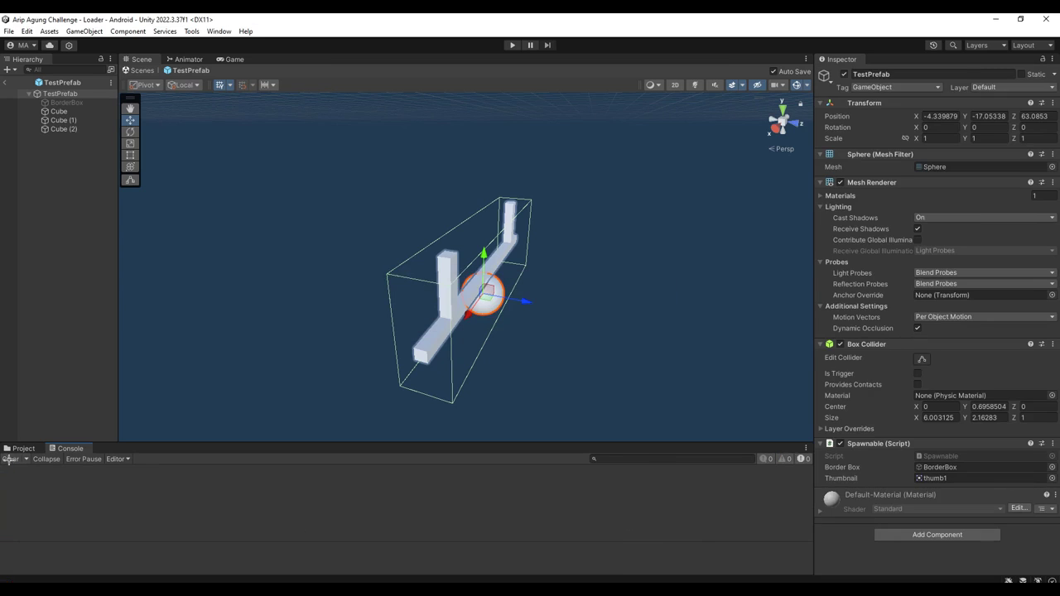
Leave TestPrefab editing for the Loader scene and enter Play mode.
{"action": "left_click", "coordinate": [121, 242]}
{"action": "left_click", "coordinate": [5, 82]}
{"action": "left_click", "coordinate": [512, 45]}
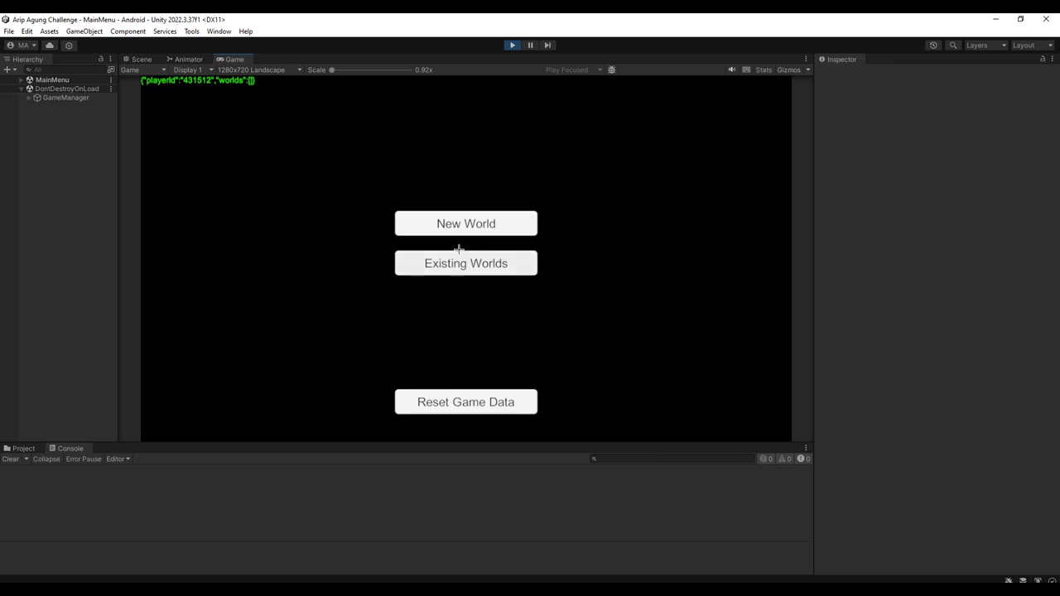
Create a new world named w0 and spawn a seesaw in it.
{"action": "left_click", "coordinate": [459, 224]}
{"action": "left_click", "coordinate": [451, 264]}
{"action": "type", "text": "W"}
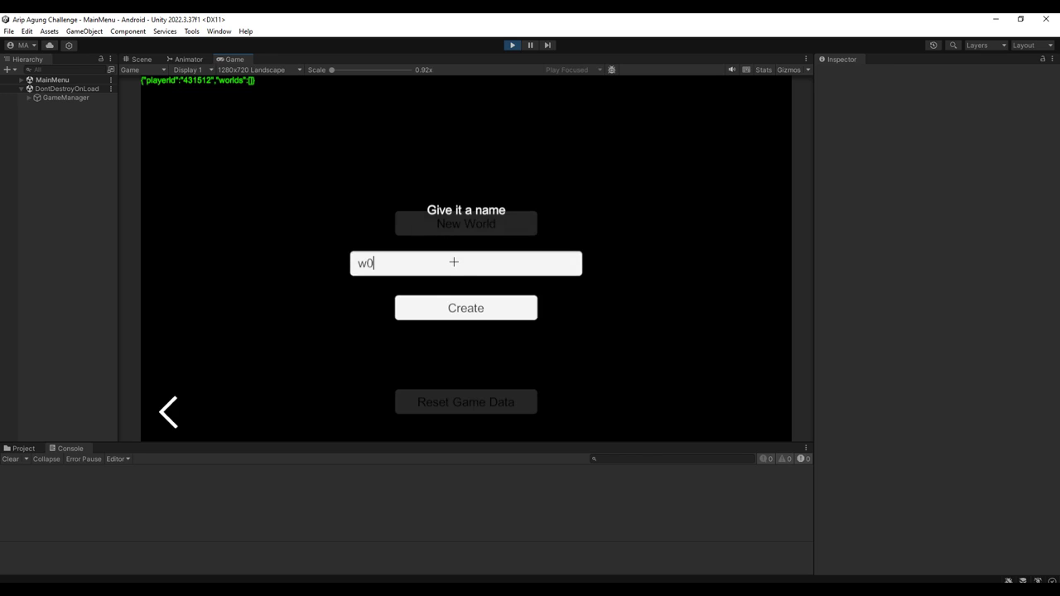
{"action": "left_click", "coordinate": [477, 302]}
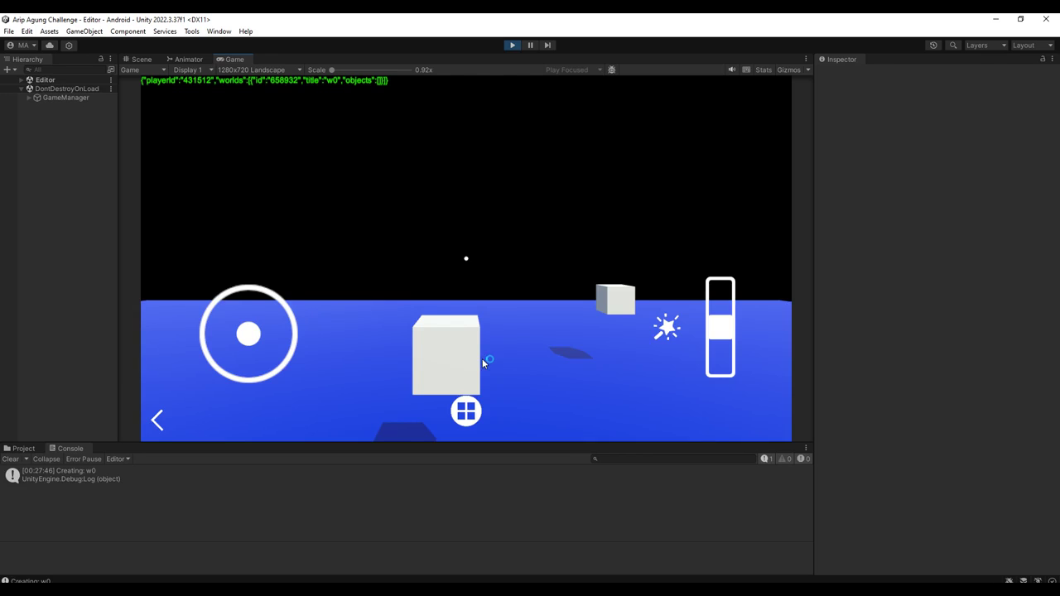
{"action": "mouse_move", "coordinate": [491, 305]}
{"action": "left_mouse_down"}
{"action": "mouse_move", "coordinate": [493, 315]}
{"action": "mouse_move", "coordinate": [481, 306]}
{"action": "left_mouse_up"}
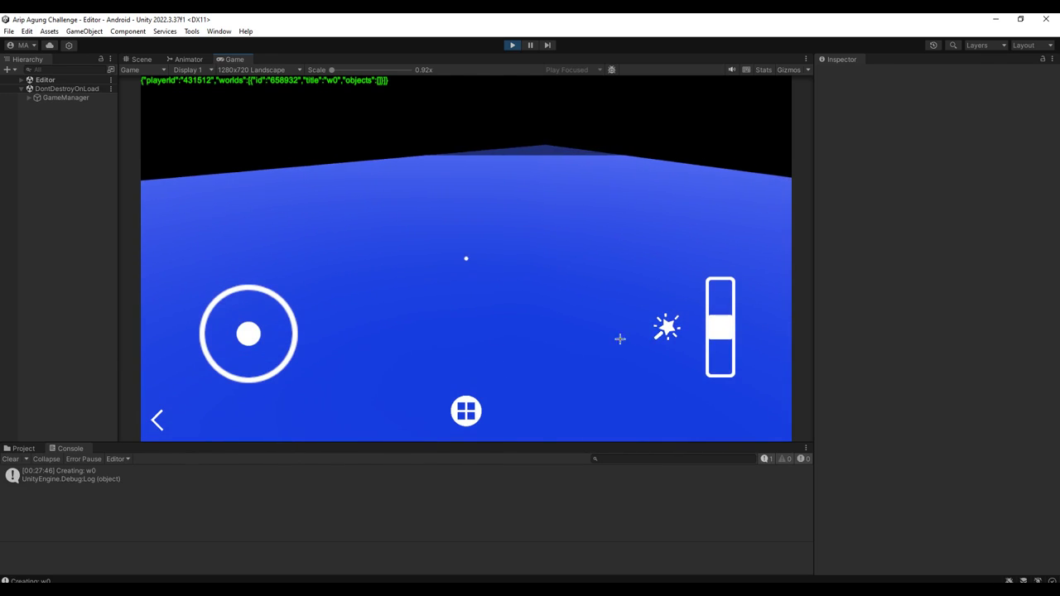
{"action": "left_click", "coordinate": [667, 327]}
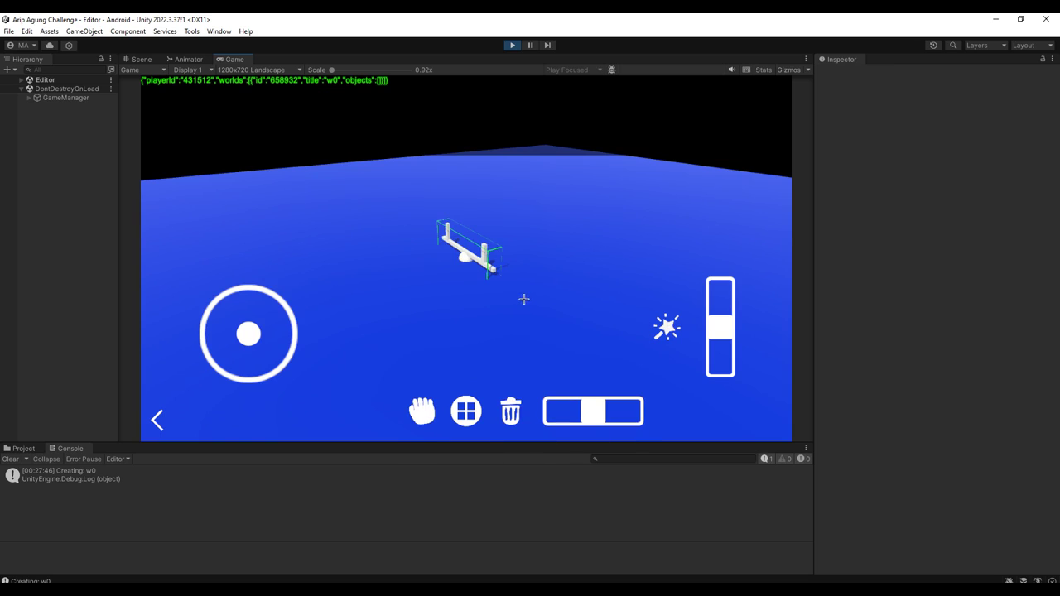
{"action": "left_click_drag", "start_coordinate": [517, 295], "coordinate": [623, 138]}
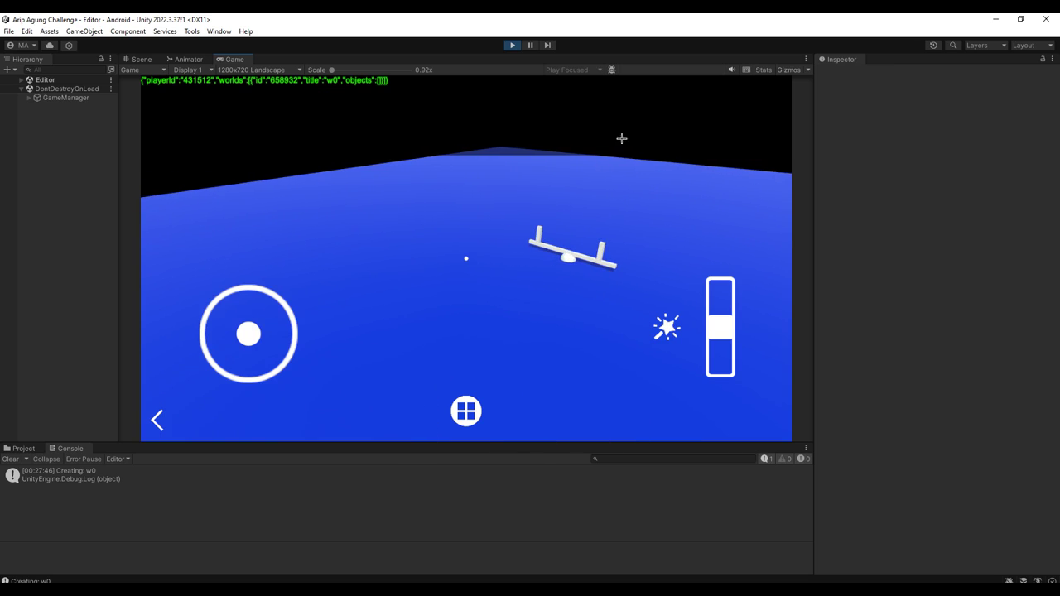
Stop Play mode and go back to EditorObjectManager.cs in Notepad++.
{"action": "left_click", "coordinate": [514, 45]}
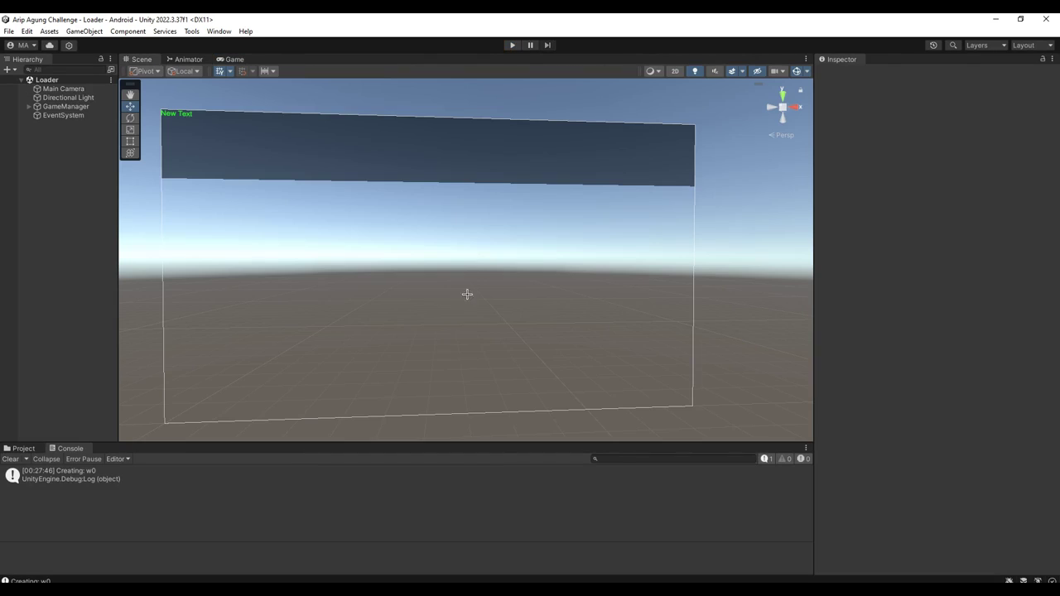
{"action": "key", "text": "alt+Tab"}
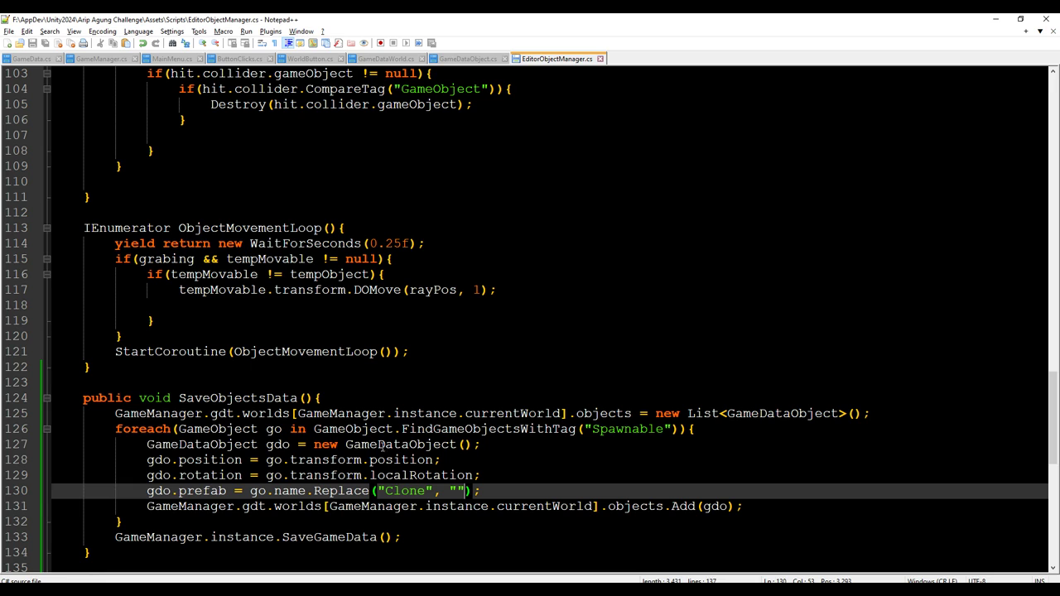
{"action": "left_click_drag", "start_coordinate": [179, 398], "coordinate": [311, 398]}
{"action": "key", "text": "ctrl+c"}
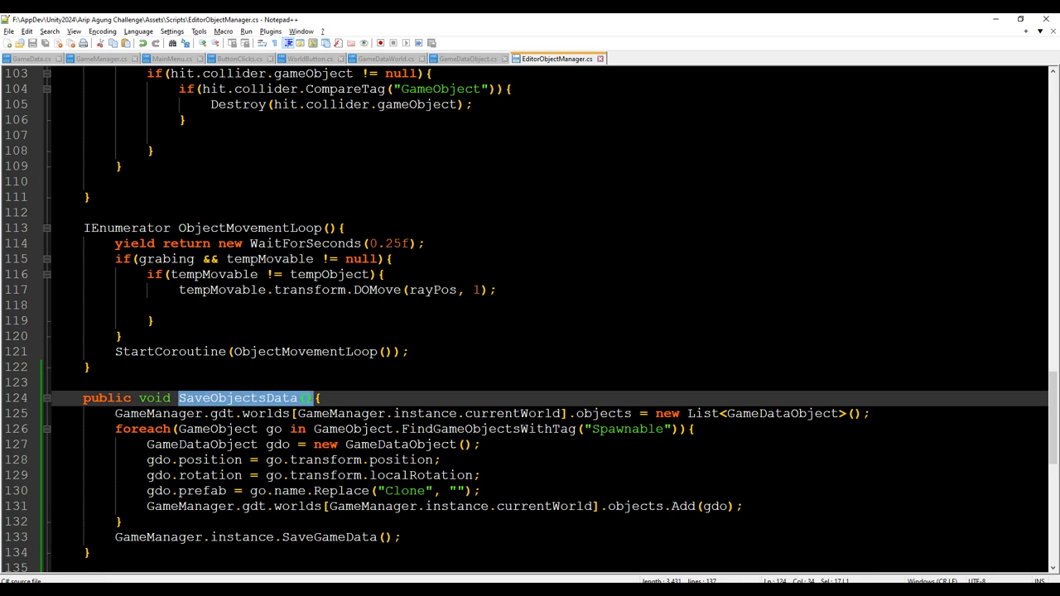
Add a SaveObjectsData(); call after the Instantiate line and save the script.
{"action": "scroll", "coordinate": [313, 461], "scroll_direction": "up", "scroll_amount": 6}
{"action": "scroll", "coordinate": [237, 363], "scroll_direction": "up", "scroll_amount": 1}
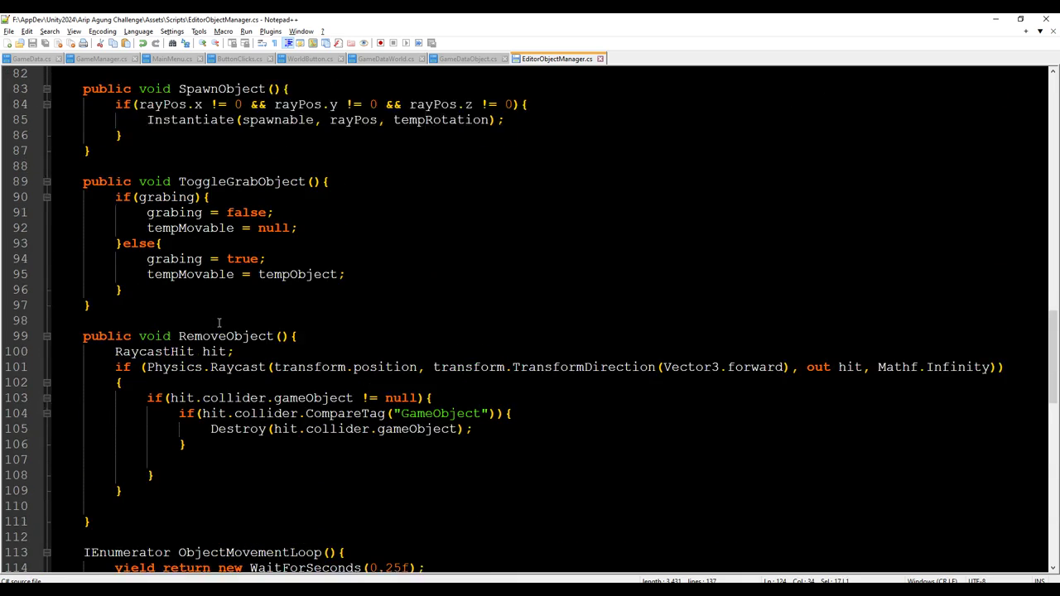
{"action": "scroll", "coordinate": [247, 270], "scroll_direction": "up", "scroll_amount": 1}
{"action": "scroll", "coordinate": [241, 304], "scroll_direction": "up", "scroll_amount": 2}
{"action": "scroll", "coordinate": [239, 306], "scroll_direction": "up", "scroll_amount": 2}
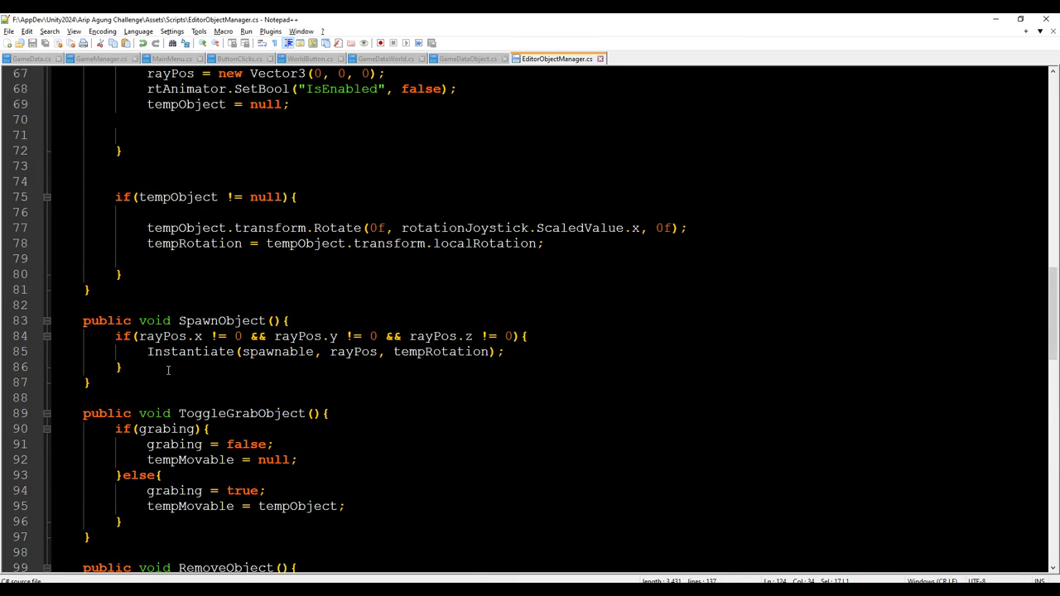
{"action": "left_click", "coordinate": [547, 355]}
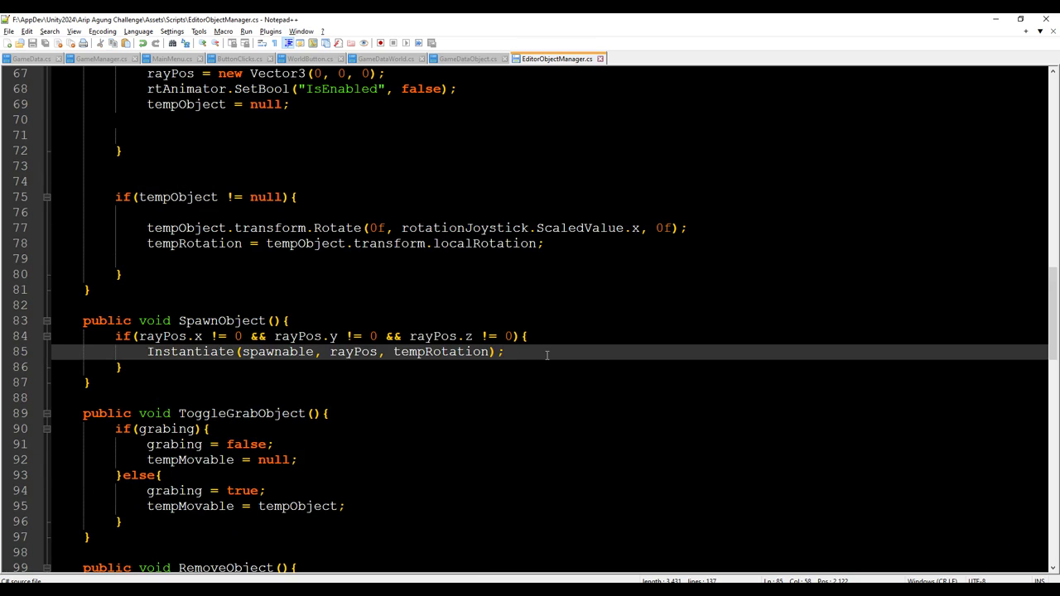
{"action": "key", "text": "Return"}
{"action": "key", "text": "ctrl+v"}
{"action": "type", "text": ";"}
{"action": "key", "text": "ctrl+s"}
Let Unity recompile, briefly enter Play mode, then return to the script.
{"action": "key", "text": "alt+Tab"}
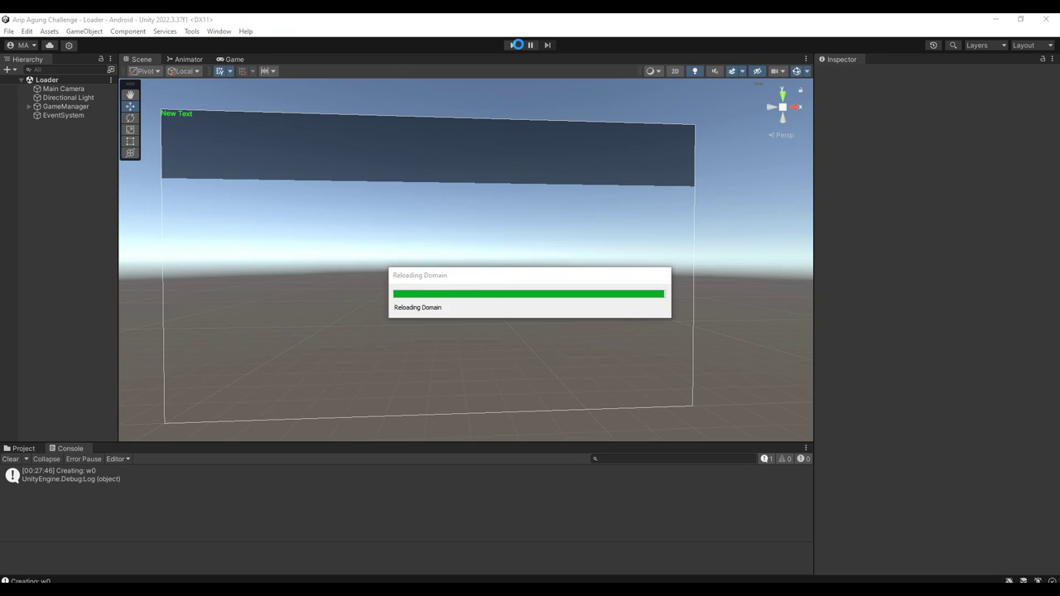
{"action": "left_click", "coordinate": [518, 44]}
{"action": "key", "text": "alt+Tab"}
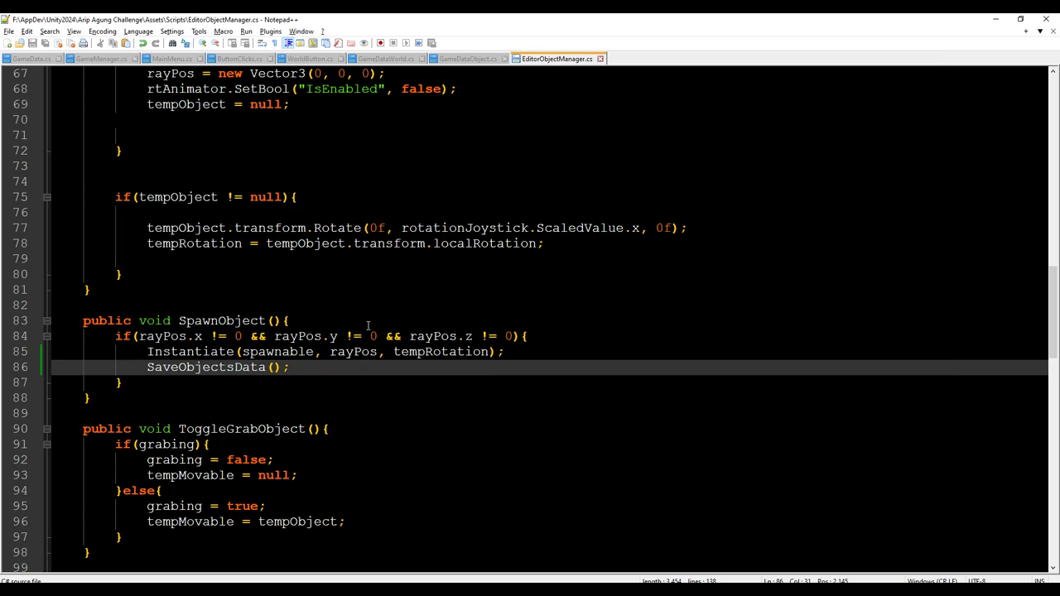
Add SaveObjectsData(); after the Destroy call in RemoveObject and save.
{"action": "scroll", "coordinate": [336, 386], "scroll_direction": "down", "scroll_amount": 1}
{"action": "scroll", "coordinate": [343, 380], "scroll_direction": "down", "scroll_amount": 2}
{"action": "scroll", "coordinate": [348, 377], "scroll_direction": "up", "scroll_amount": 1}
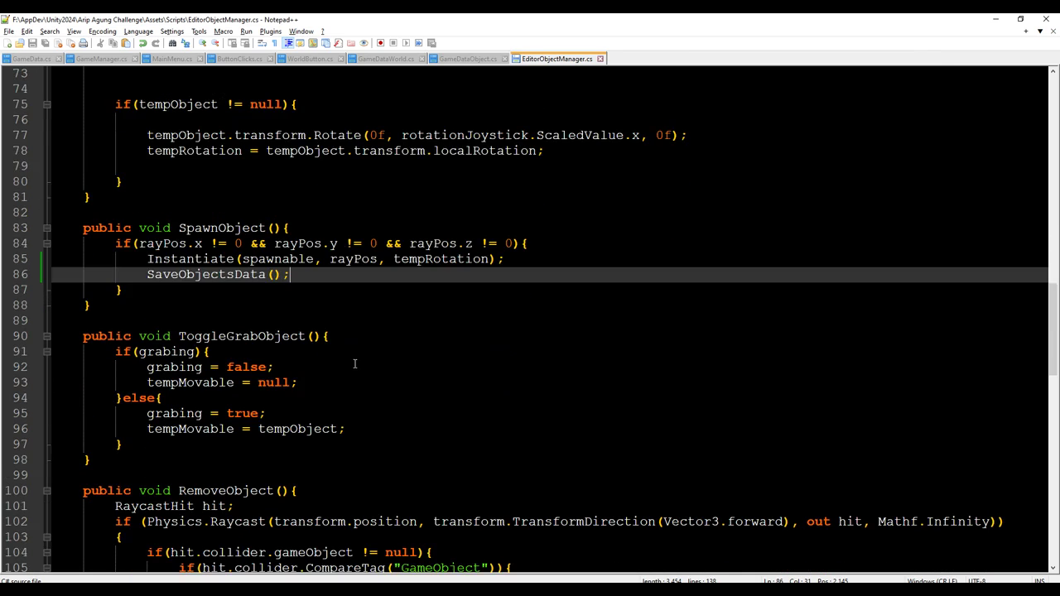
{"action": "scroll", "coordinate": [355, 364], "scroll_direction": "down", "scroll_amount": 2}
{"action": "scroll", "coordinate": [354, 364], "scroll_direction": "down", "scroll_amount": 1}
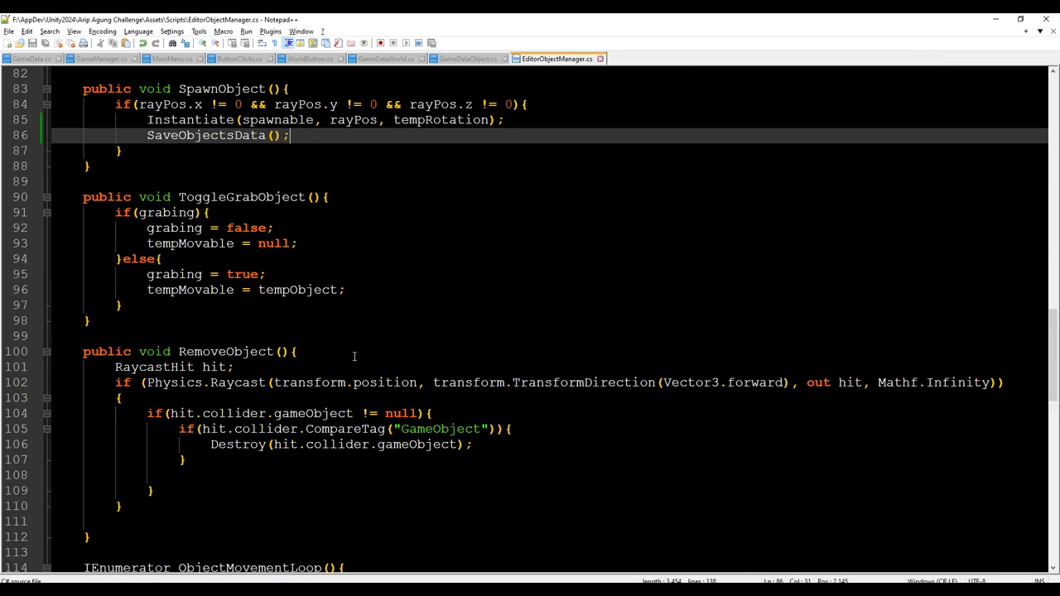
{"action": "left_click", "coordinate": [519, 444]}
{"action": "left_click", "coordinate": [568, 428]}
{"action": "left_click", "coordinate": [557, 443]}
{"action": "key", "text": "Return"}
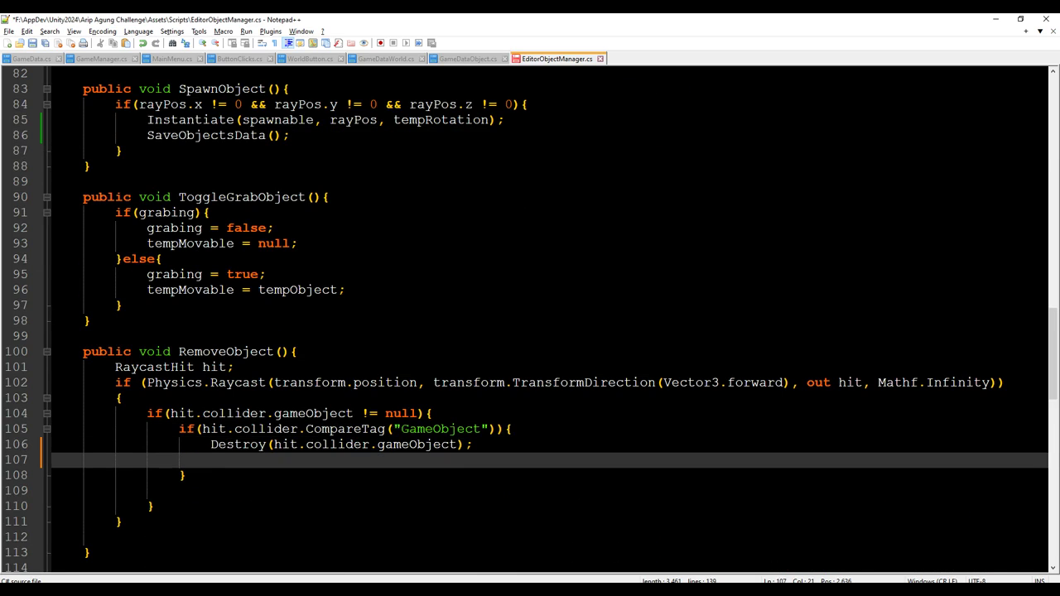
{"action": "type", "text": "SaveObjectsData()"}
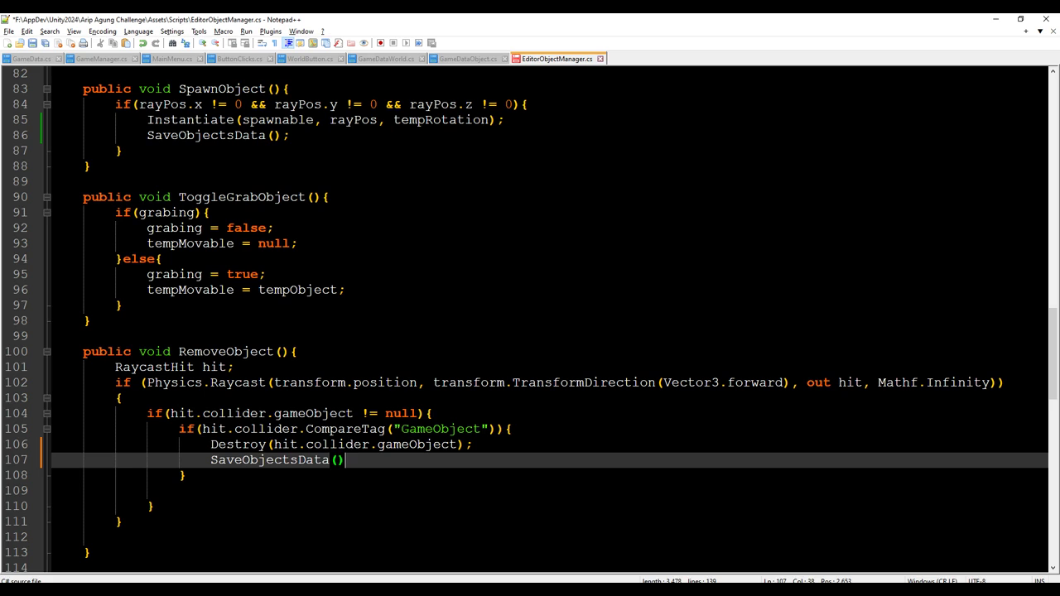
{"action": "type", "text": ";"}
{"action": "key", "text": "shift+Home"}
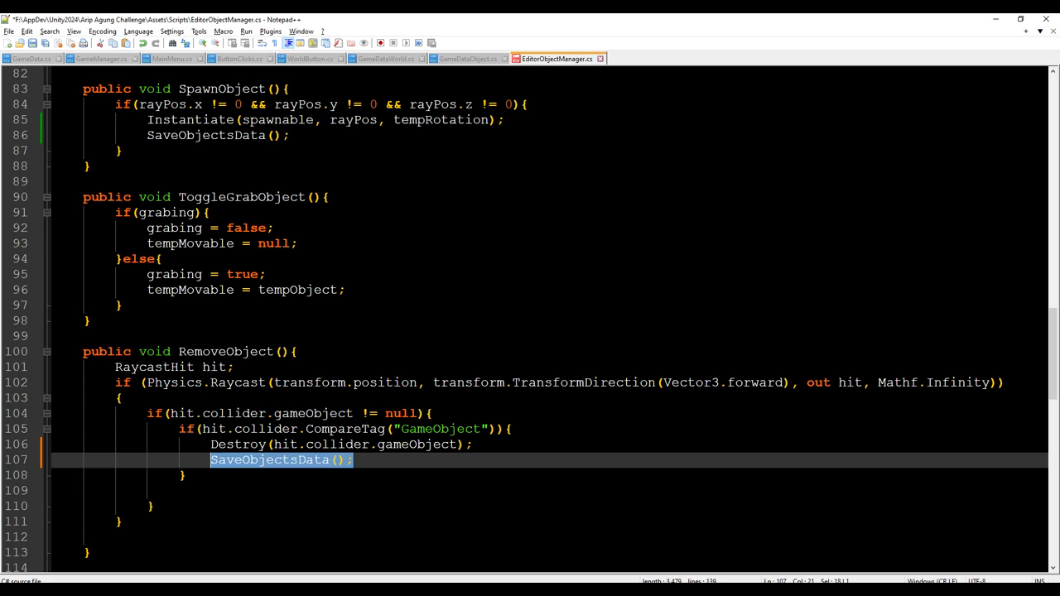
{"action": "key", "text": "ctrl+s"}
Indent empty line 120 in the movement loop, save, and bring Unity forward.
{"action": "scroll", "coordinate": [421, 421], "scroll_direction": "down", "scroll_amount": 6}
{"action": "scroll", "coordinate": [421, 421], "scroll_direction": "down", "scroll_amount": 5}
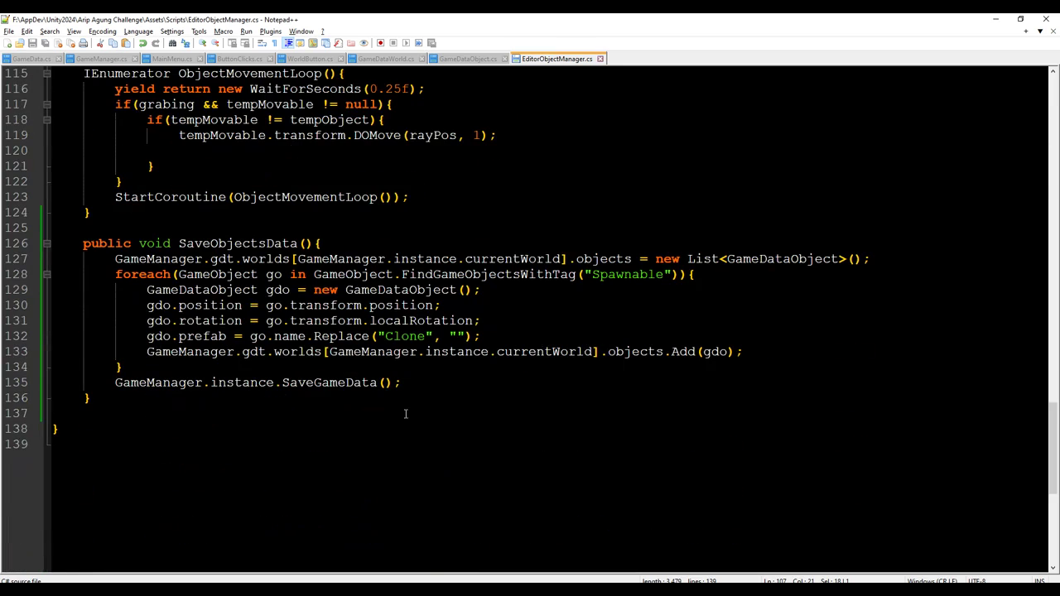
{"action": "left_click", "coordinate": [245, 356]}
{"action": "scroll", "coordinate": [246, 356], "scroll_direction": "up", "scroll_amount": 3}
{"action": "left_click", "coordinate": [271, 292]}
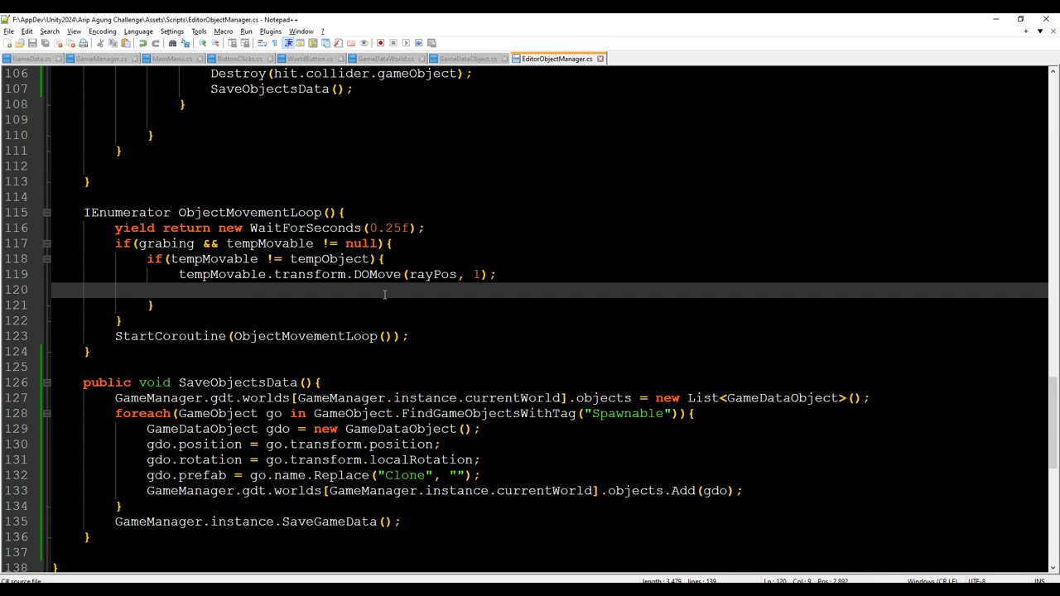
{"action": "key", "text": "Tab"}
{"action": "key", "text": "Tab"}
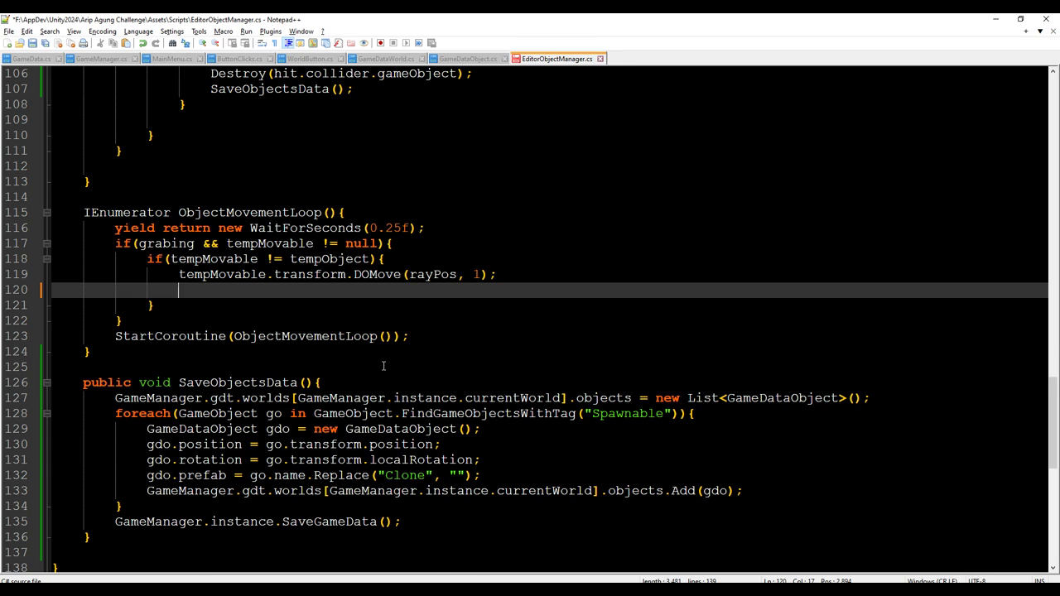
{"action": "scroll", "coordinate": [384, 365], "scroll_direction": "up", "scroll_amount": 2}
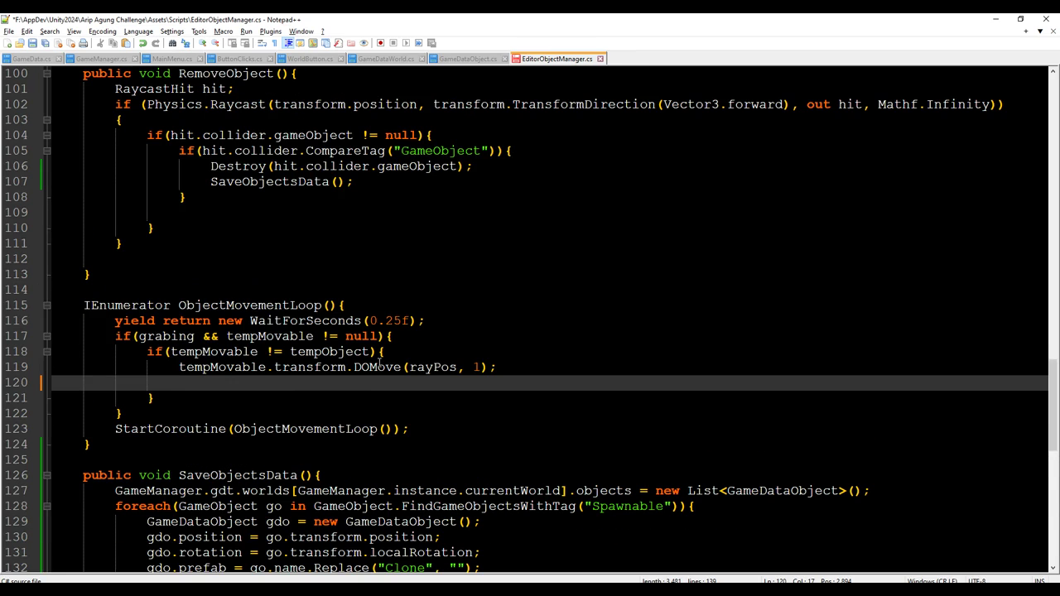
{"action": "key", "text": "ctrl+s"}
{"action": "key", "text": "alt+Tab"}
{"action": "left_click", "coordinate": [515, 46]}
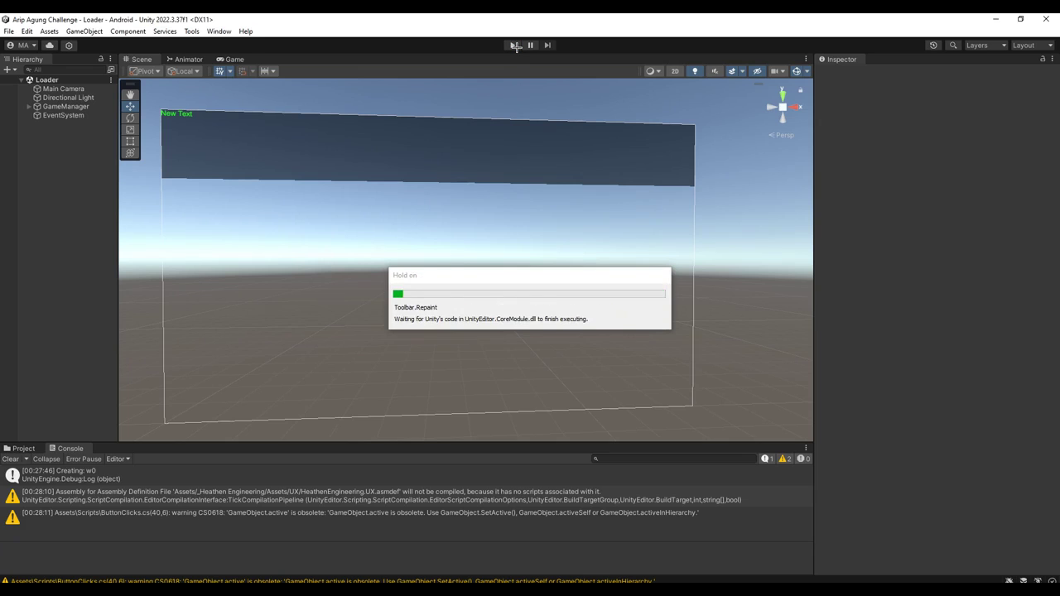
Run the game and create a new world named w1.
{"action": "left_click", "coordinate": [512, 46]}
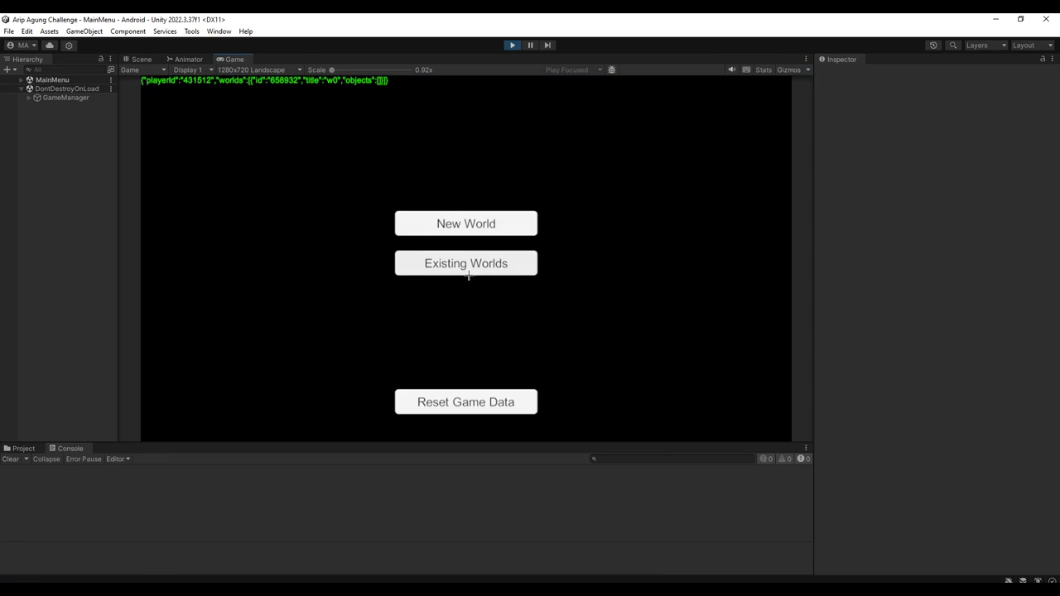
{"action": "left_click", "coordinate": [493, 224]}
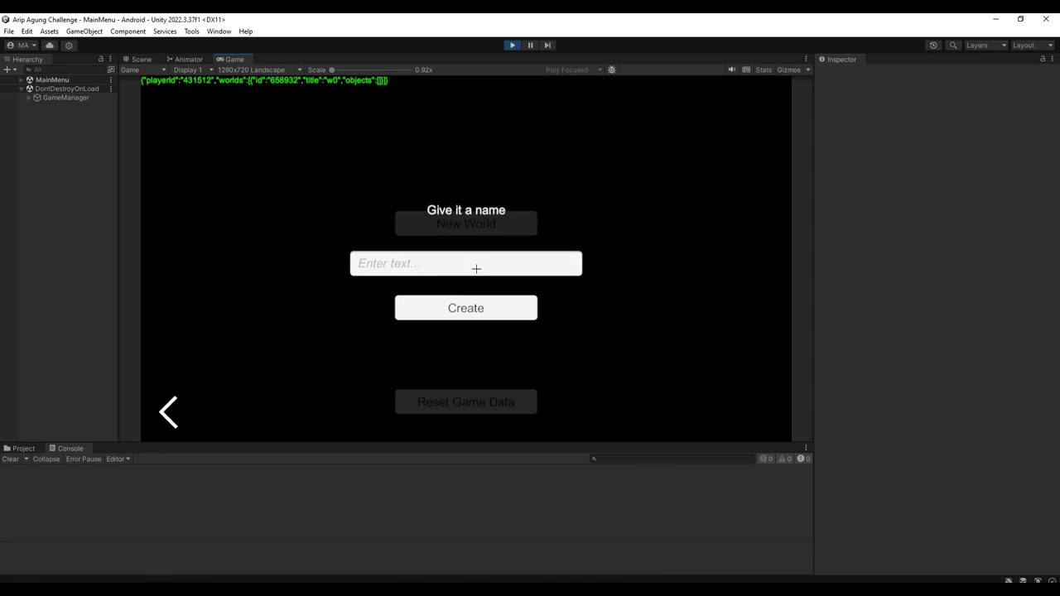
{"action": "type", "text": "w1"}
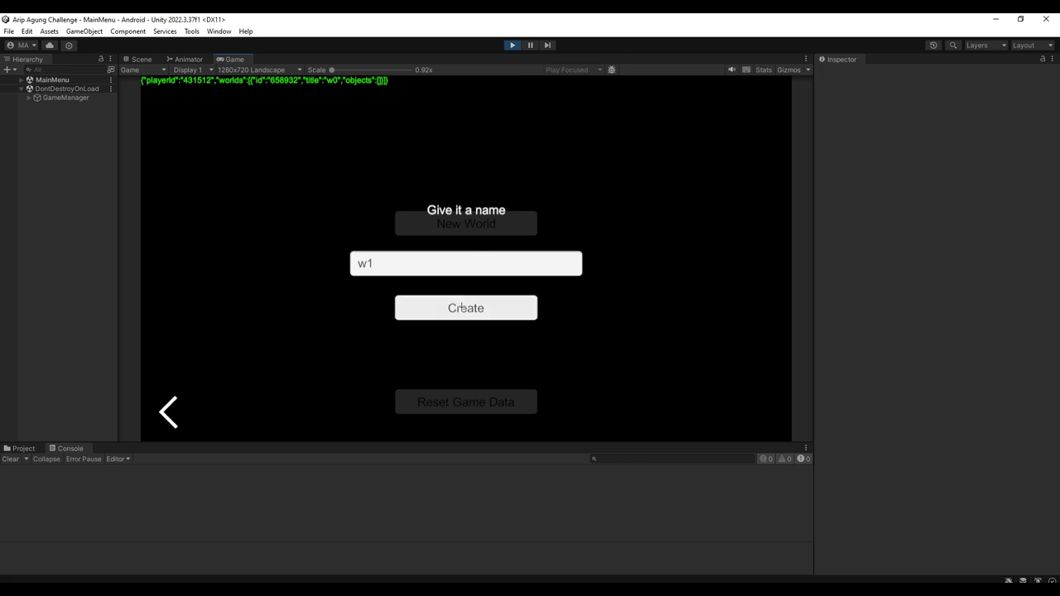
{"action": "left_click", "coordinate": [463, 307]}
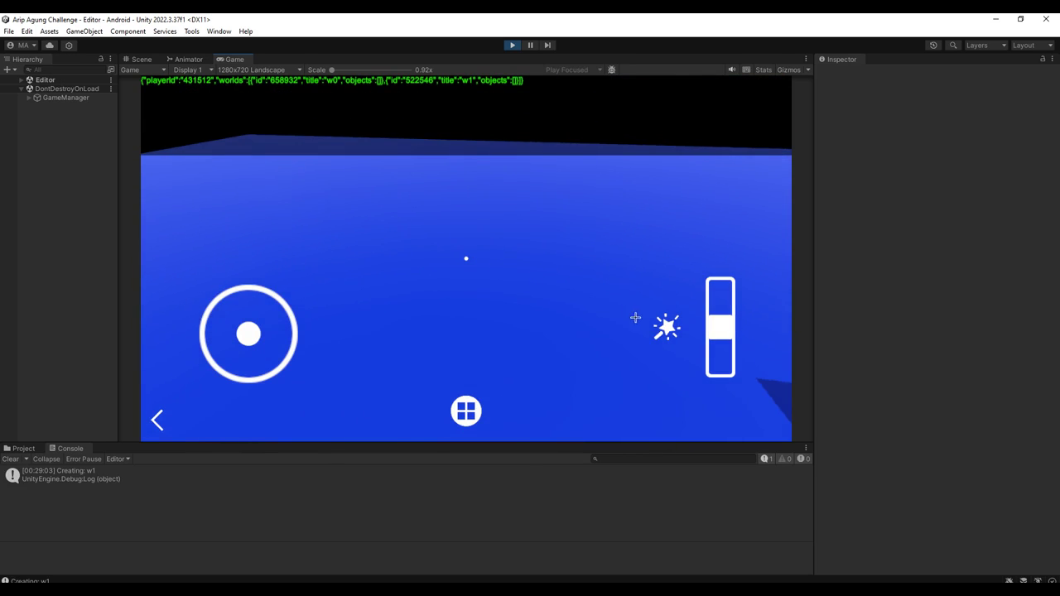
Spawn a seesaw, then open the script line behind the undefined Spawnable tag error.
{"action": "left_click", "coordinate": [667, 327]}
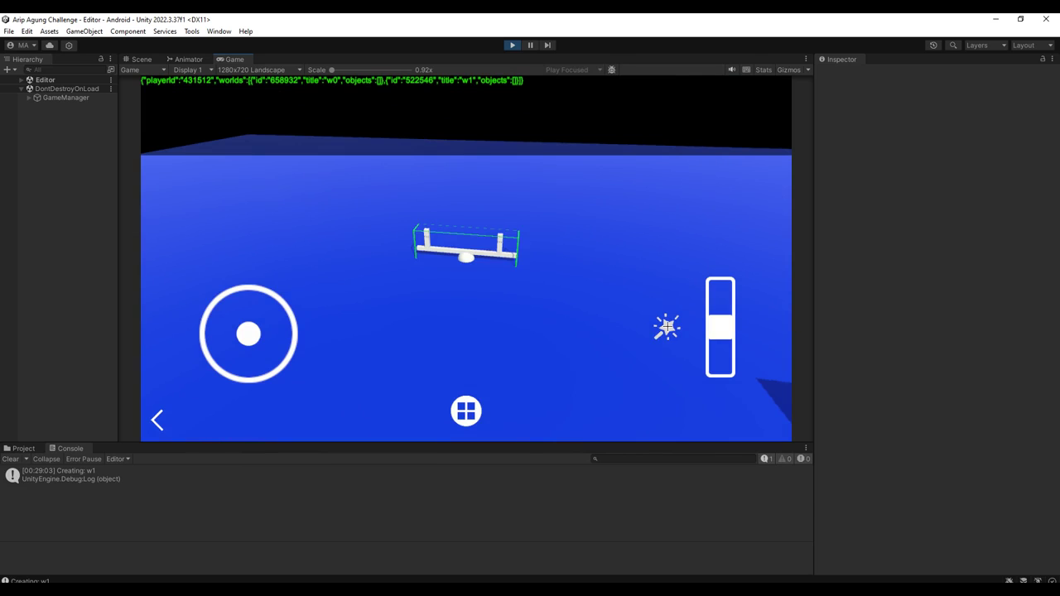
{"action": "left_click", "coordinate": [568, 306]}
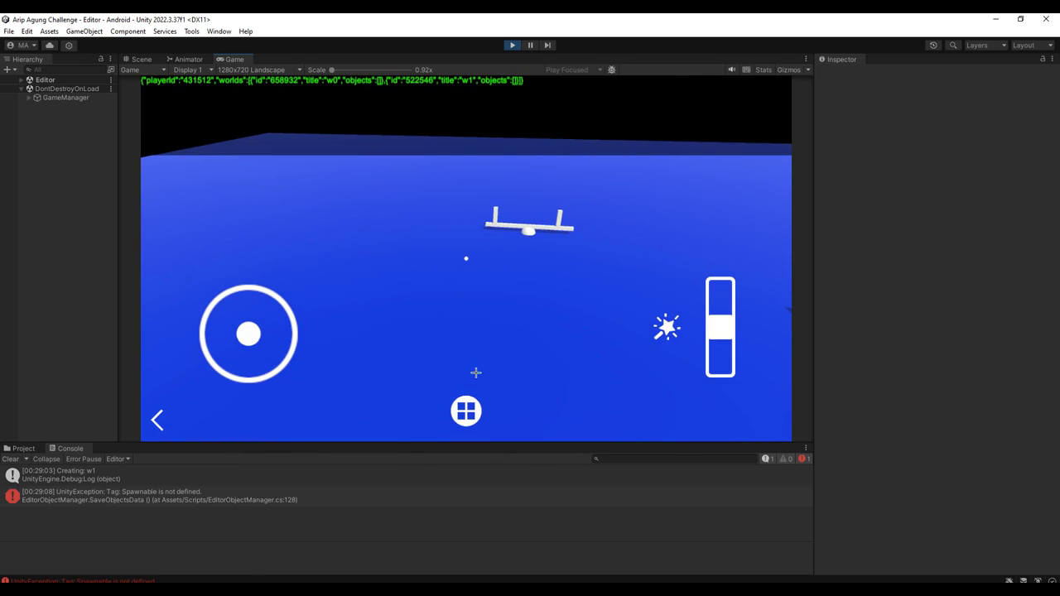
{"action": "left_click", "coordinate": [231, 494]}
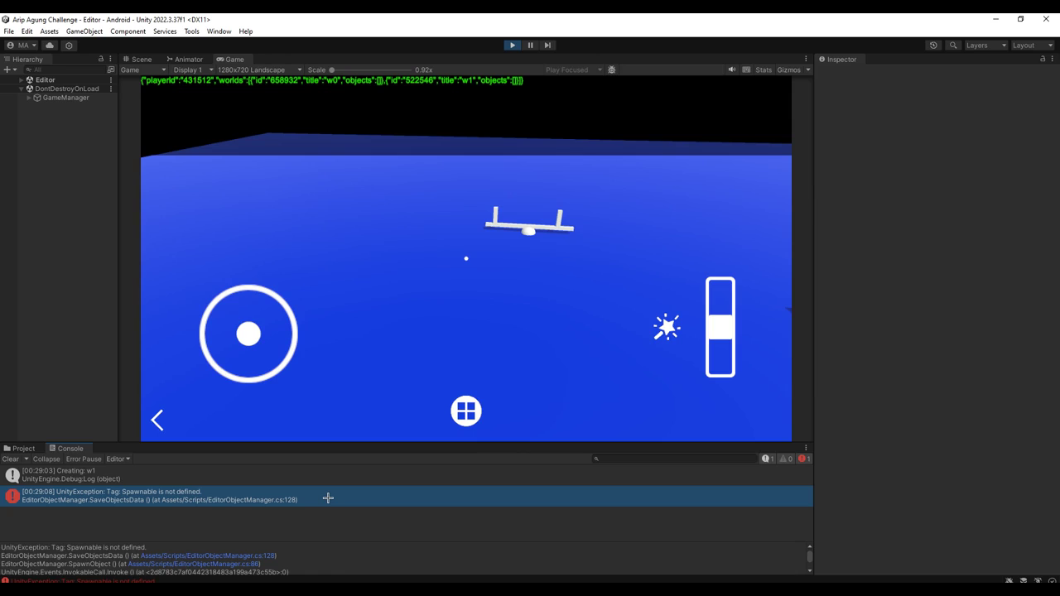
{"action": "double_click", "coordinate": [328, 498]}
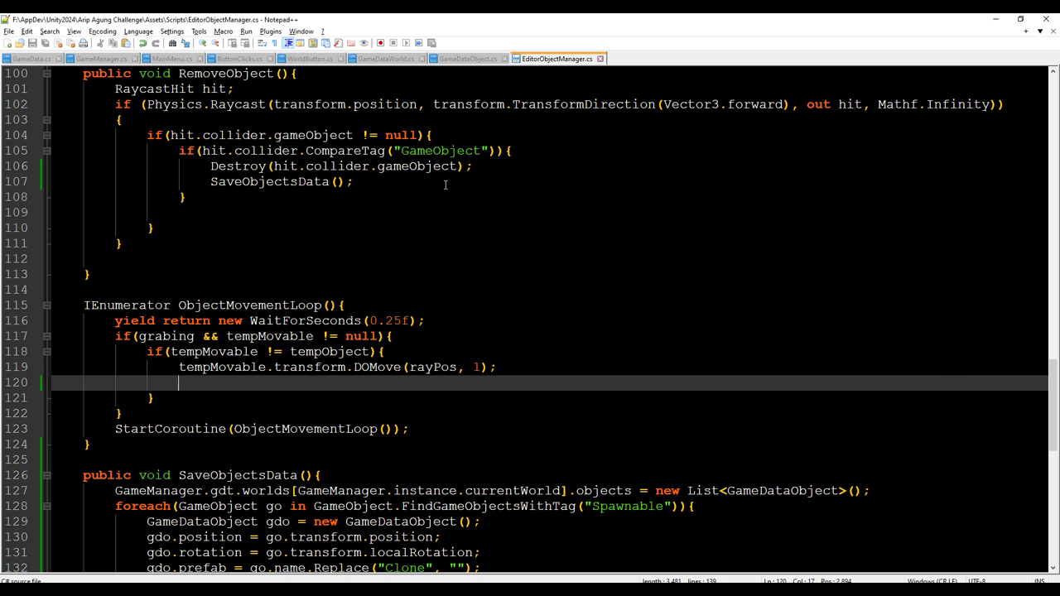
Inspect line 128's GameObject array and its FindGameObjectsWithTag call.
{"action": "key", "text": "alt+Tab"}
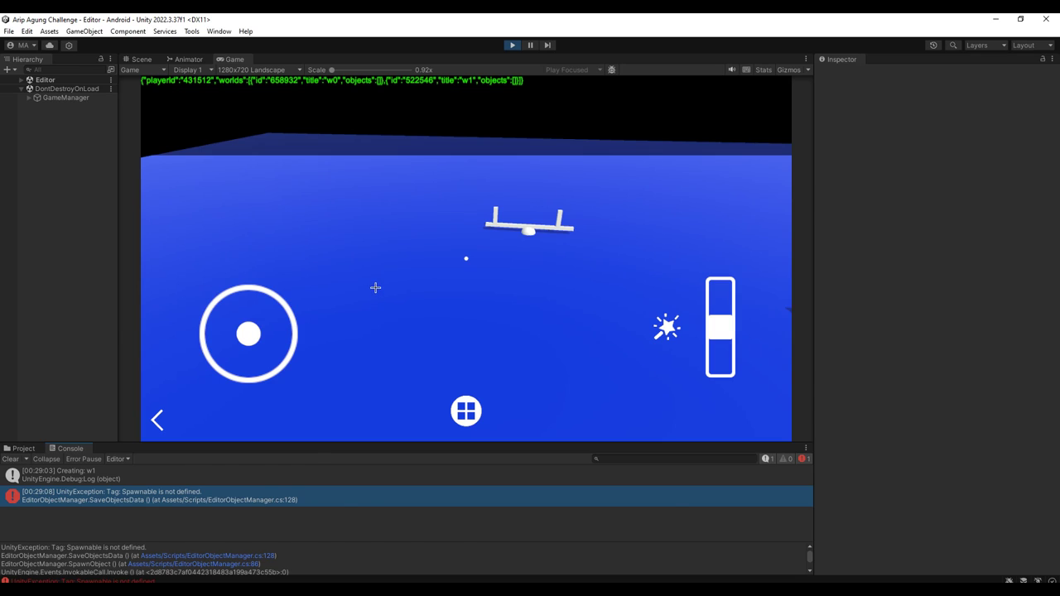
{"action": "key", "text": "alt+Tab"}
{"action": "scroll", "coordinate": [132, 377], "scroll_direction": "down", "scroll_amount": 2}
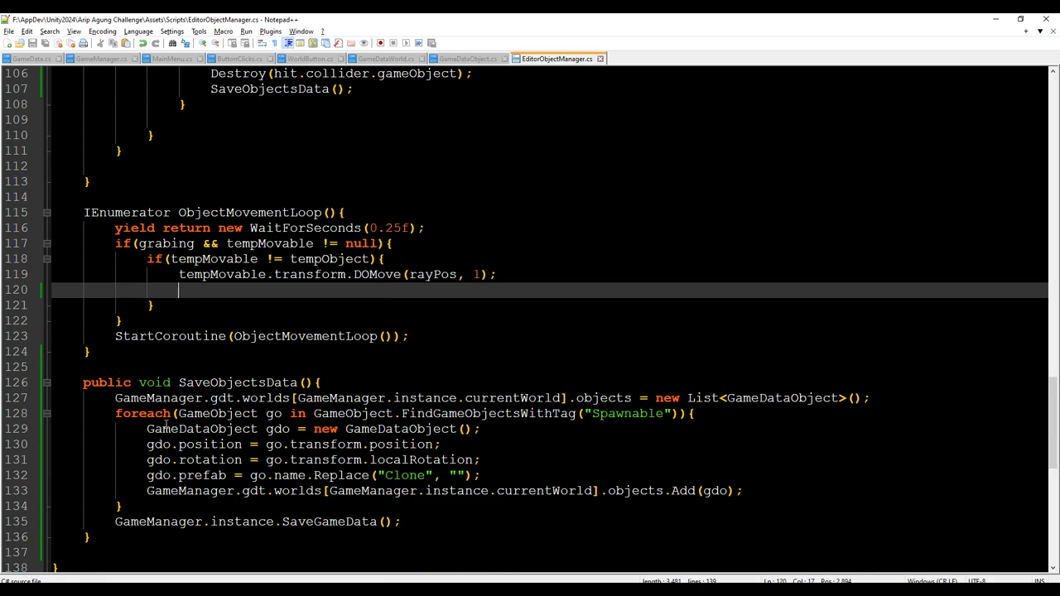
{"action": "double_click", "coordinate": [240, 413]}
{"action": "double_click", "coordinate": [352, 414]}
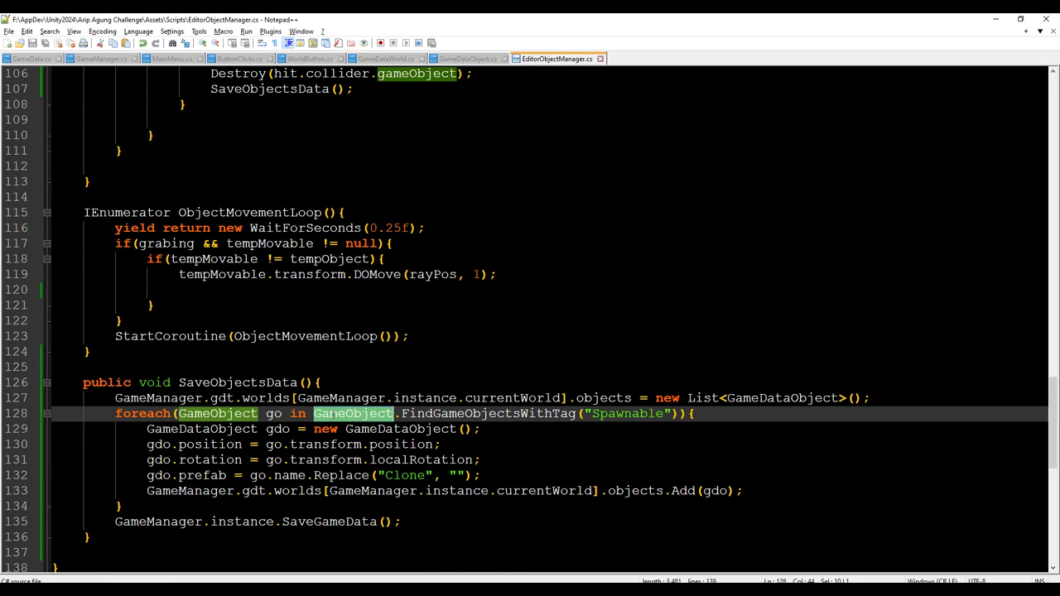
{"action": "left_click", "coordinate": [395, 413]}
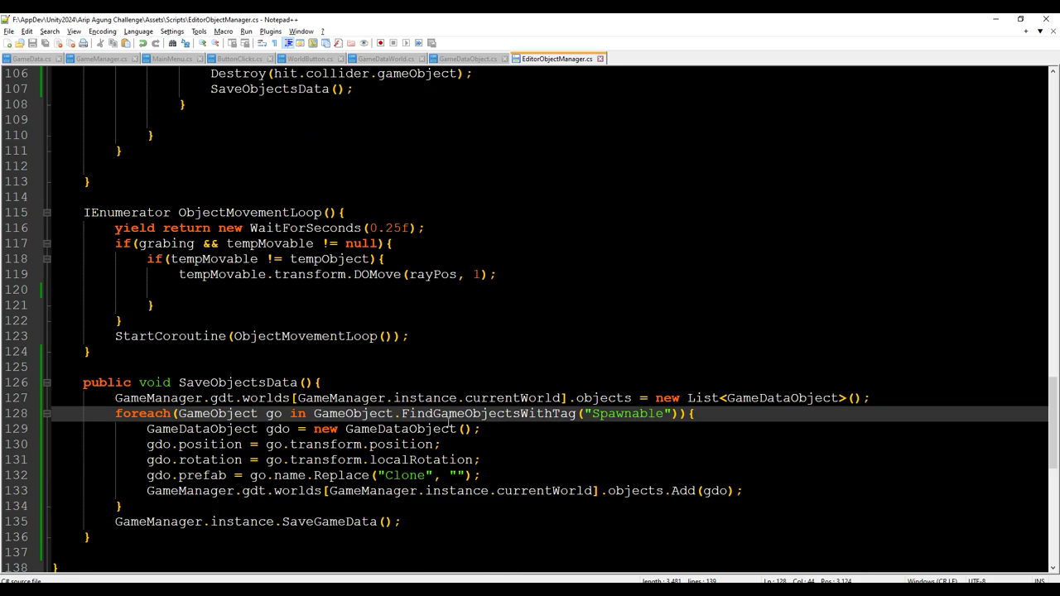
{"action": "left_click", "coordinate": [528, 414]}
Select the Spawnable tag name and browse the project assets in Unity.
{"action": "double_click", "coordinate": [635, 414]}
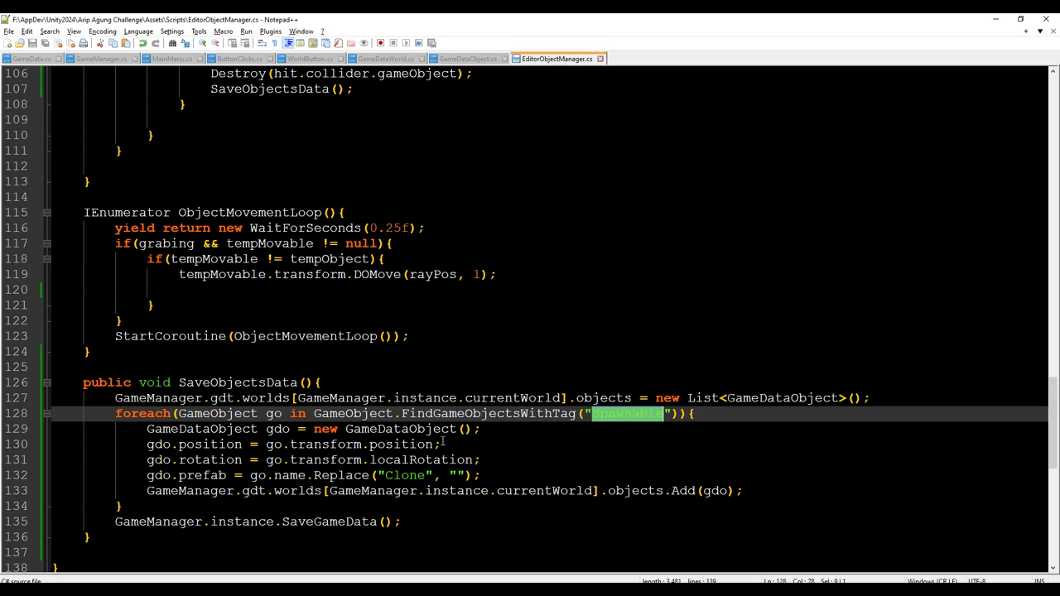
{"action": "key", "text": "alt+Tab"}
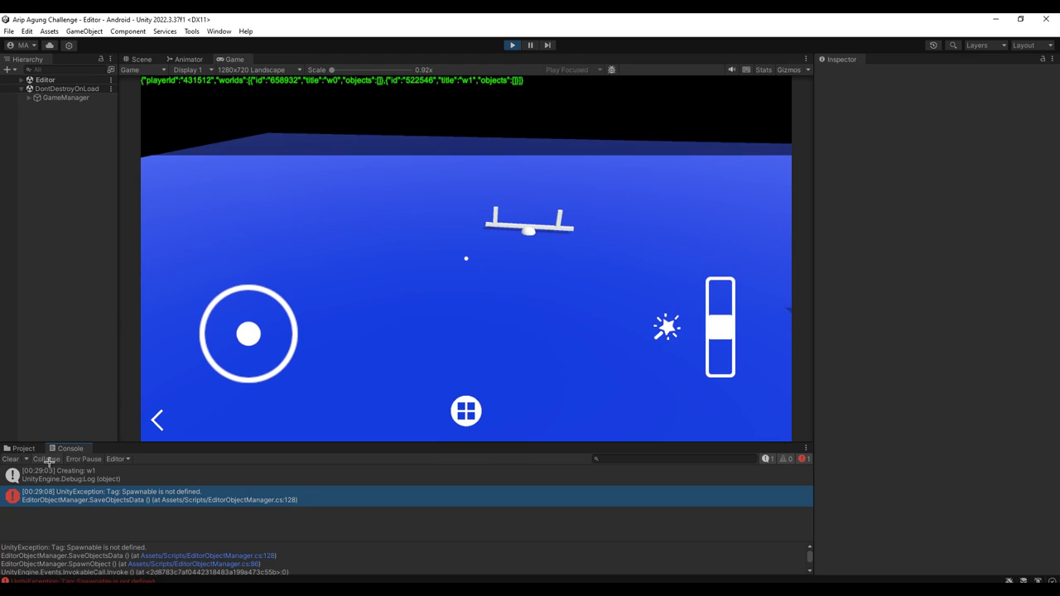
{"action": "left_click", "coordinate": [18, 447]}
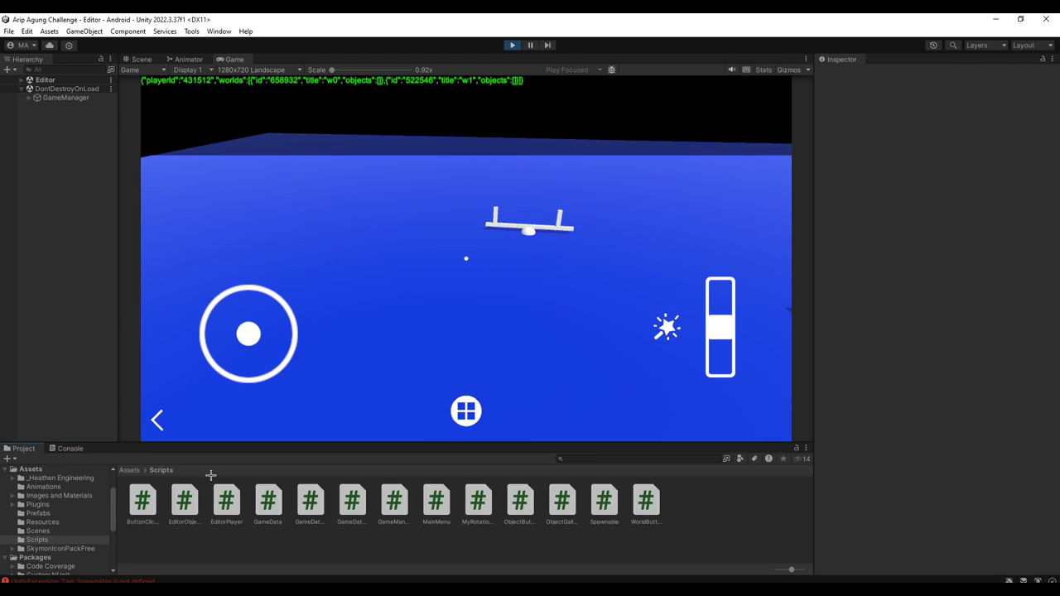
Open Assets > Resources and check TestPrefab's tag.
{"action": "left_click", "coordinate": [126, 470]}
{"action": "left_click", "coordinate": [353, 502]}
{"action": "double_click", "coordinate": [353, 501]}
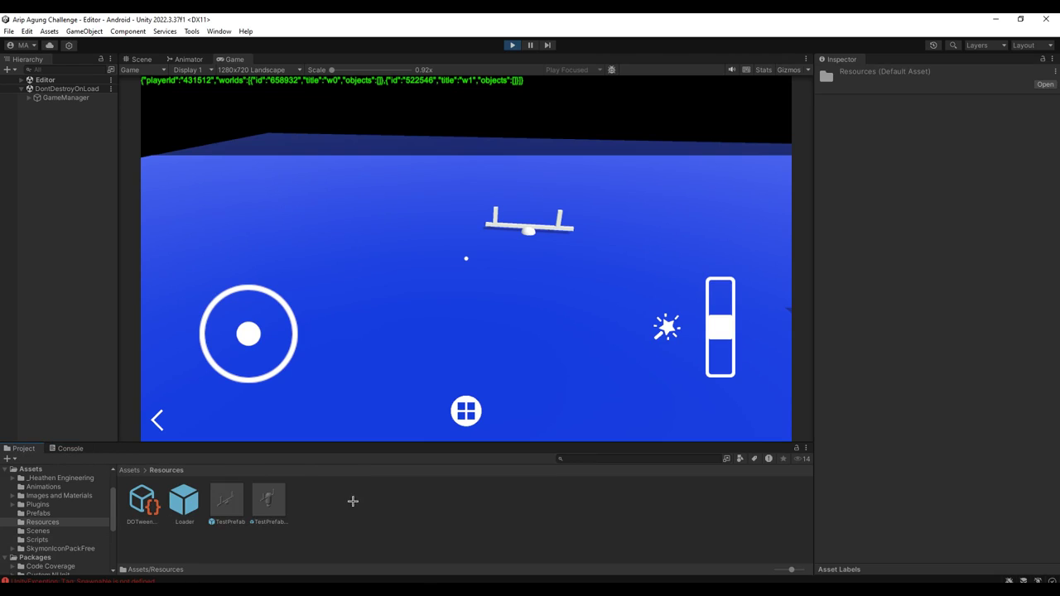
{"action": "left_click", "coordinate": [226, 499]}
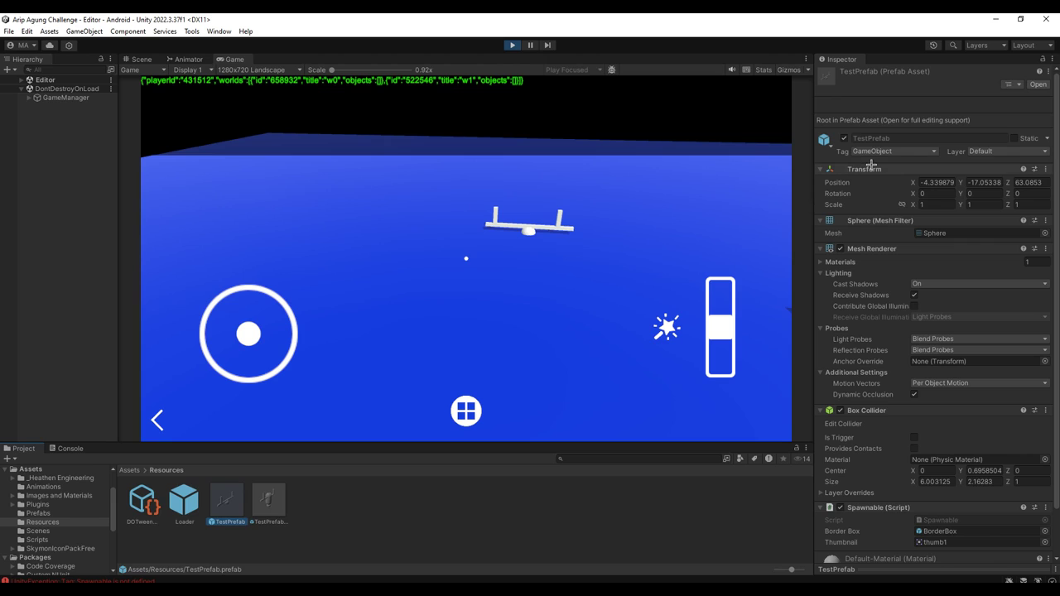
Replace the "Spawnable" tag with "GameObject" in SaveObjectsData and save.
{"action": "key", "text": "alt+Tab"}
{"action": "key", "text": "alt+Tab"}
{"action": "key", "text": "alt+Tab"}
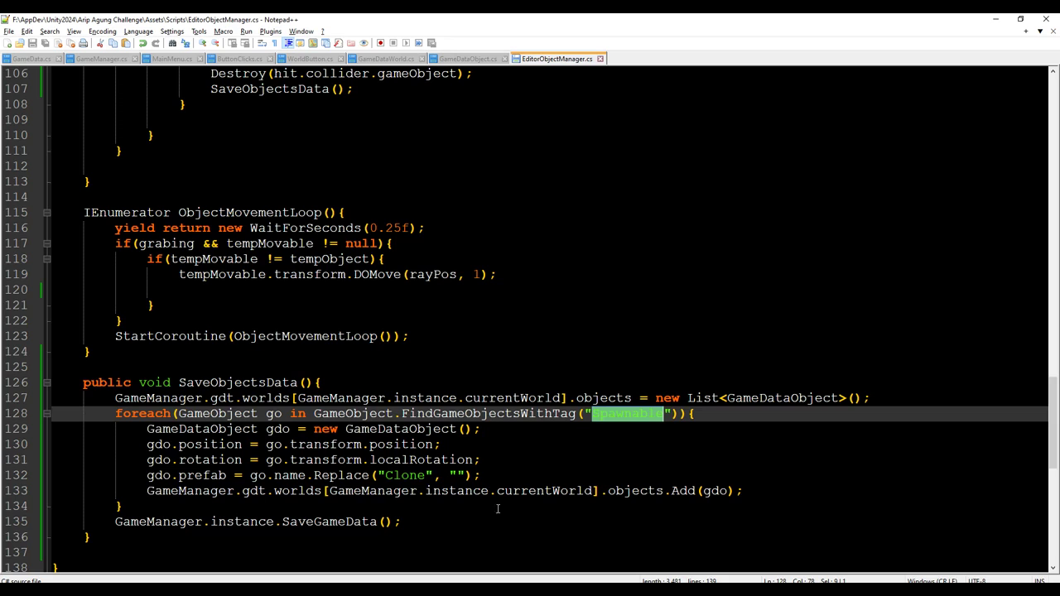
{"action": "type", "text": "GameObject"}
{"action": "key", "text": "ctrl+s"}
{"action": "key", "text": "alt+Tab"}
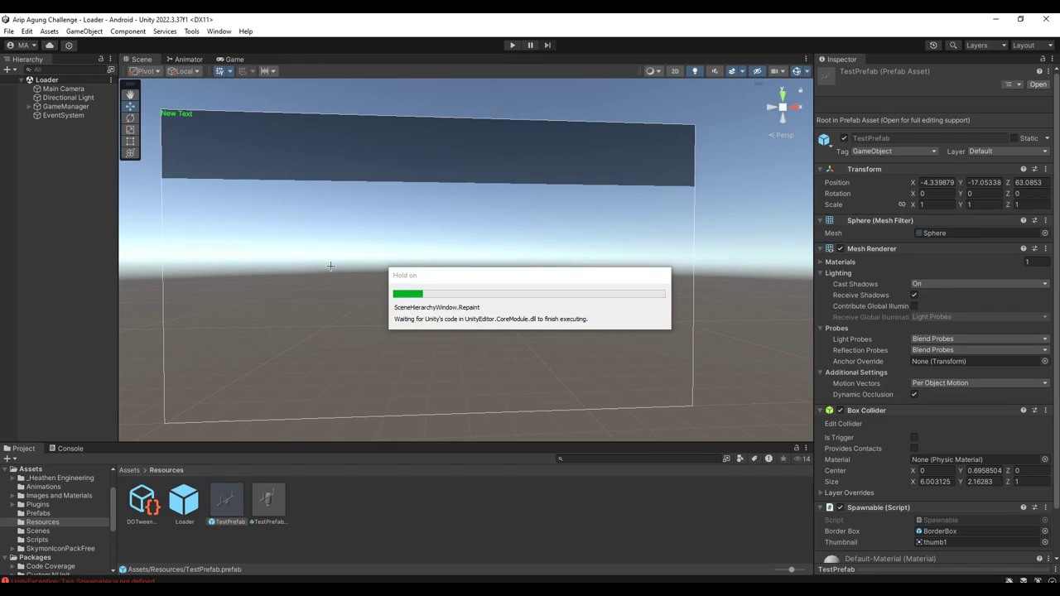
Run the game, start a new world and enter the name w2.
{"action": "left_click", "coordinate": [512, 45]}
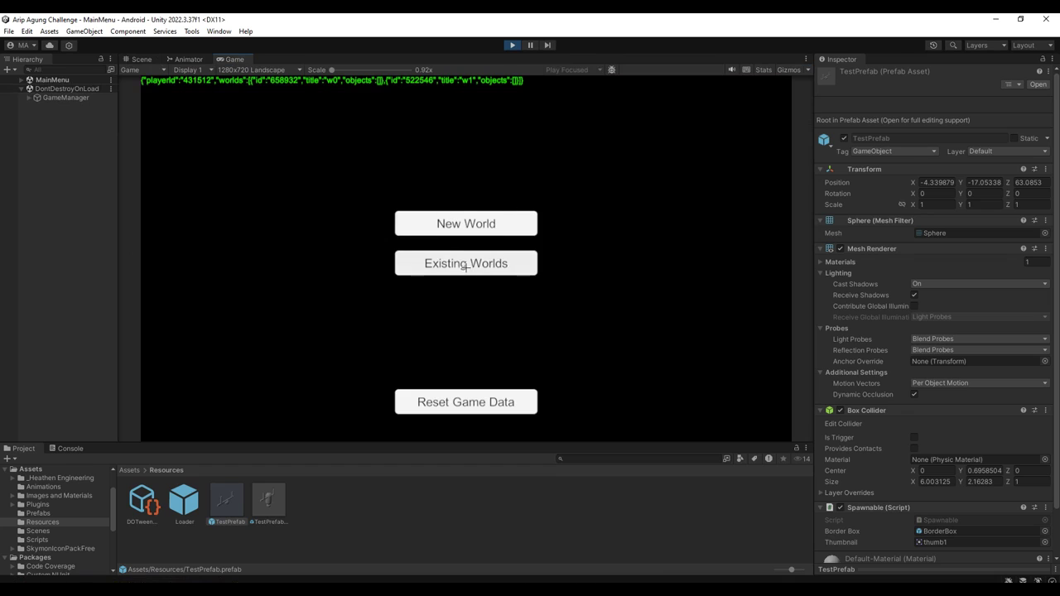
{"action": "left_click", "coordinate": [461, 232]}
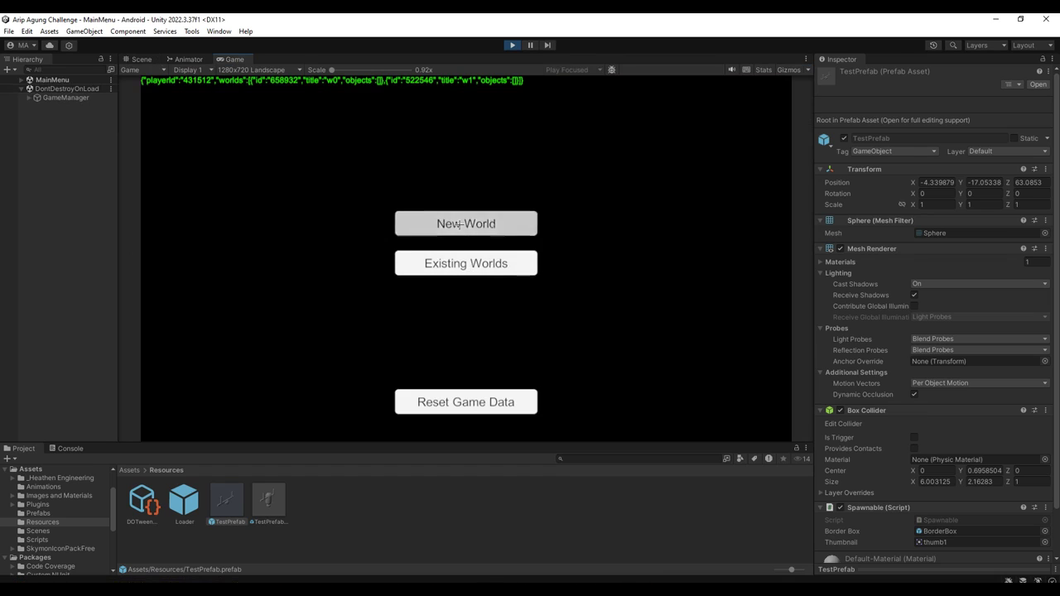
{"action": "type", "text": "w"}
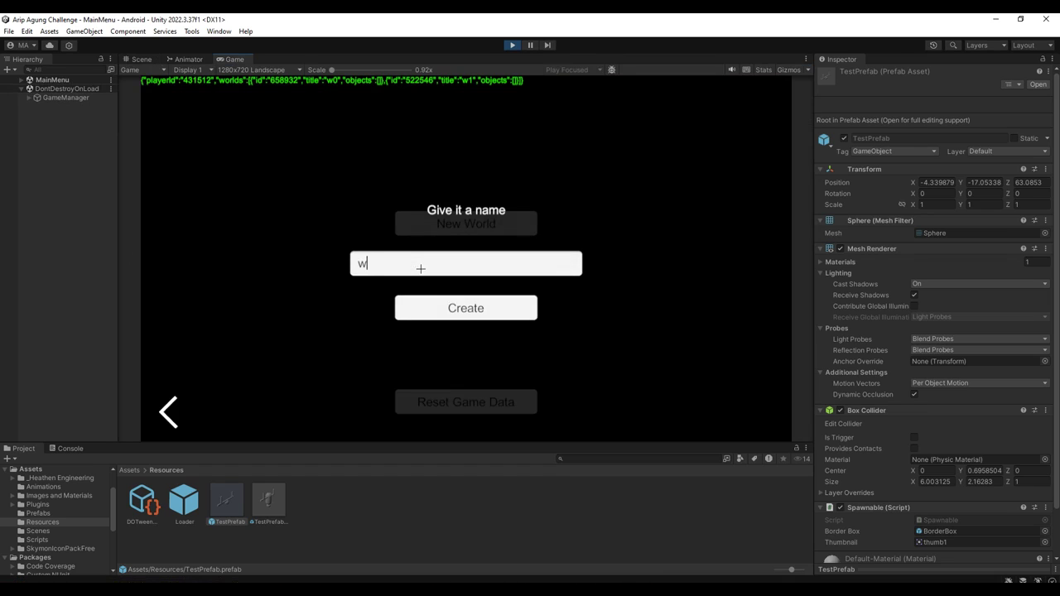
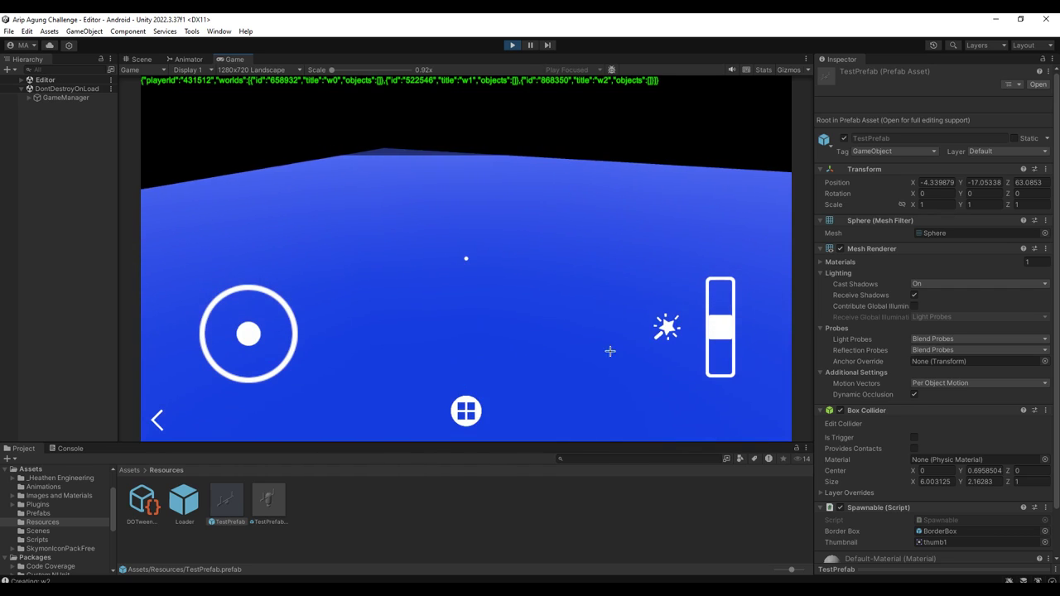
Spawn TestPrefab seesaw objects into world w2 while looking around.
{"action": "left_click", "coordinate": [666, 327]}
{"action": "left_click", "coordinate": [666, 327]}
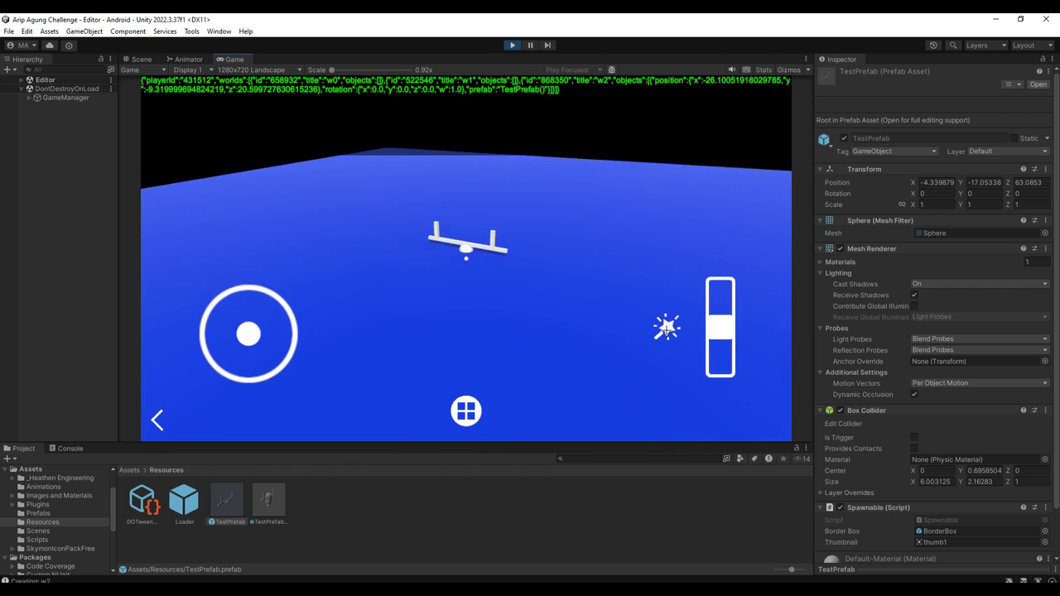
{"action": "left_click_drag", "start_coordinate": [558, 284], "coordinate": [523, 268]}
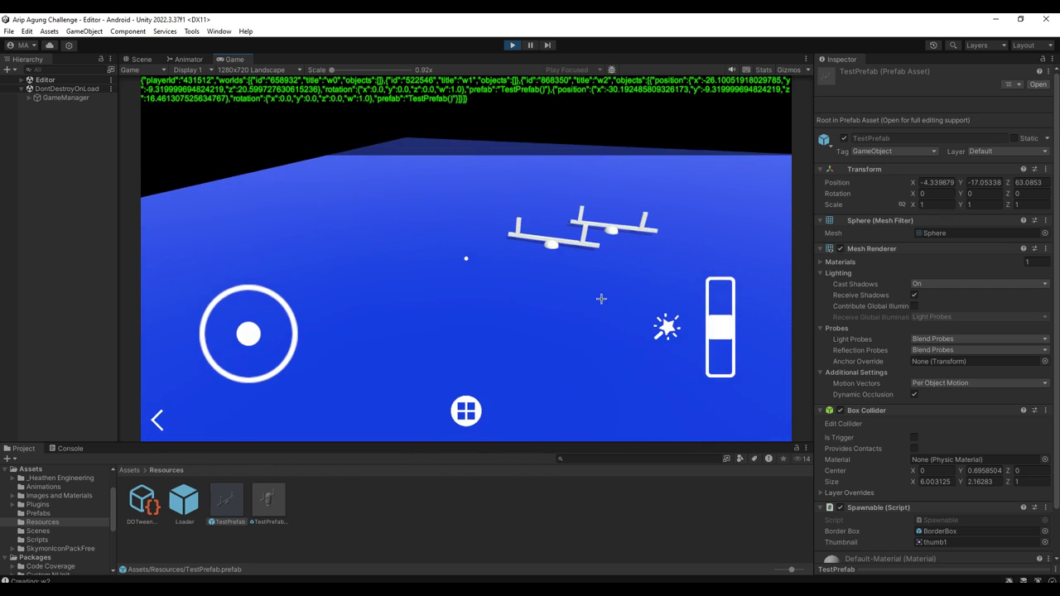
{"action": "left_click", "coordinate": [666, 330]}
Rotate one nearby seesaw with the rotation slider, then go back to the main menu.
{"action": "left_click_drag", "start_coordinate": [550, 331], "coordinate": [578, 336]}
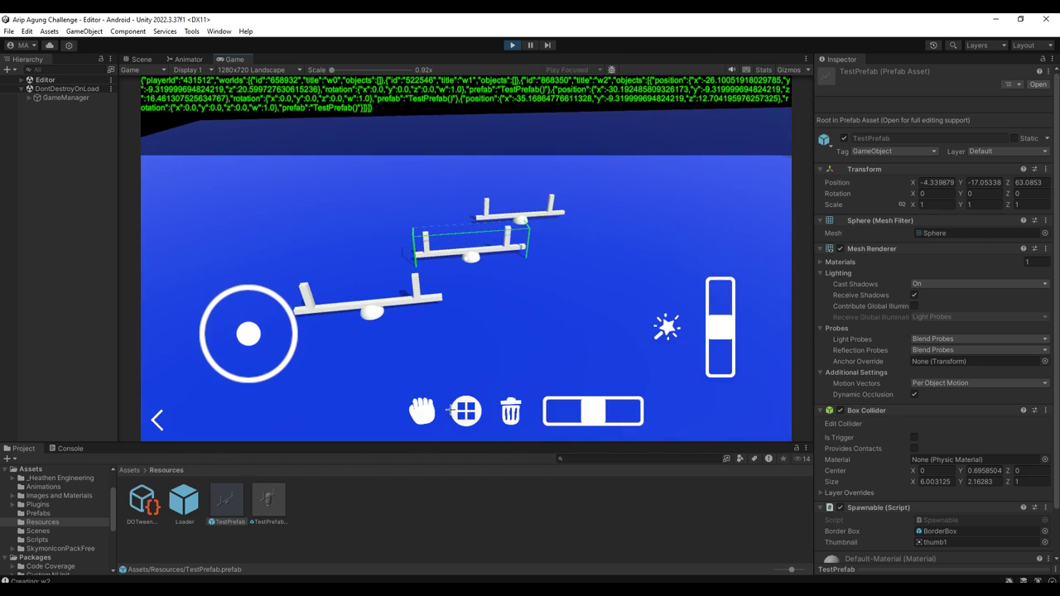
{"action": "left_click_drag", "start_coordinate": [589, 411], "coordinate": [550, 416]}
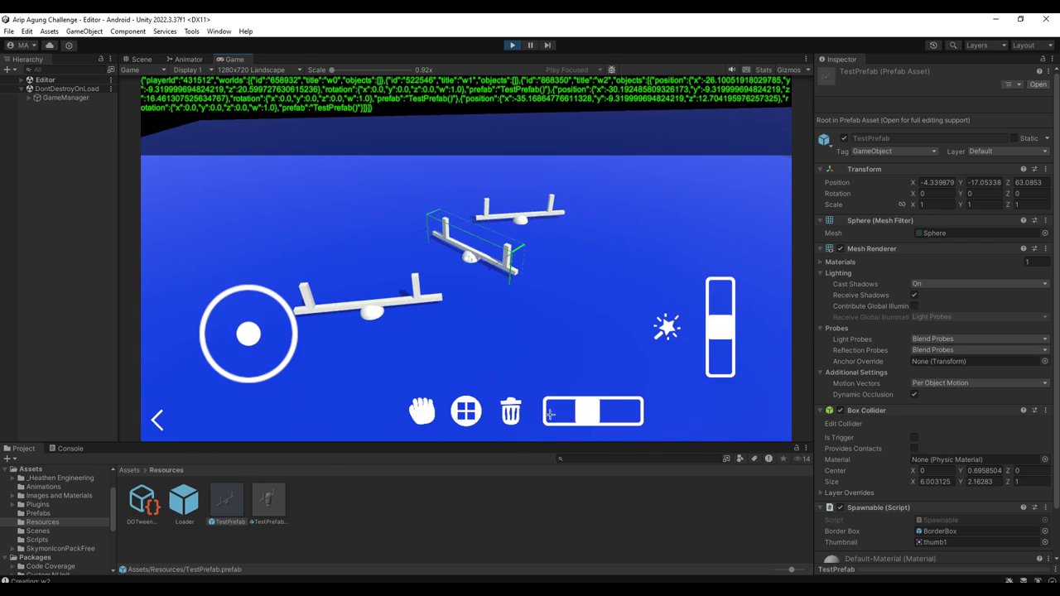
{"action": "left_click", "coordinate": [157, 420]}
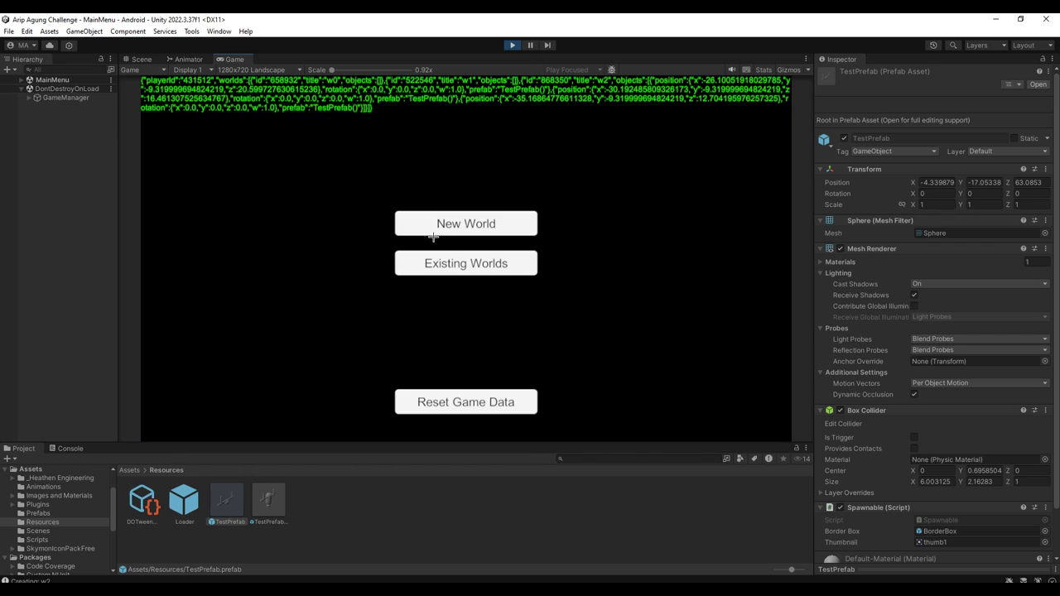
Load existing world w0 to check it, then exit Play mode and switch to Notepad++.
{"action": "left_click", "coordinate": [454, 264]}
{"action": "left_click", "coordinate": [456, 199]}
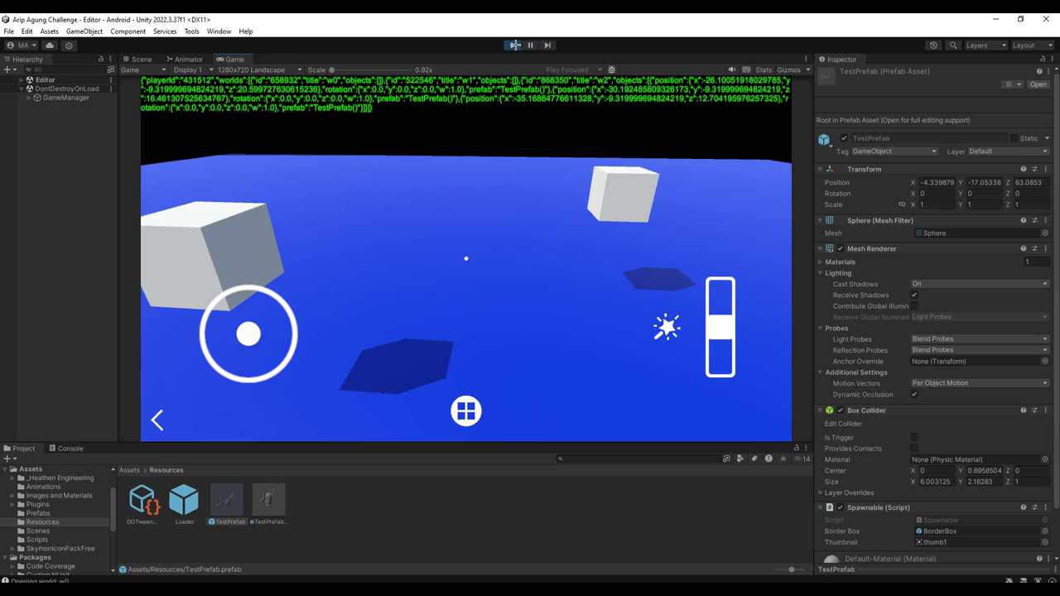
{"action": "left_click", "coordinate": [515, 45]}
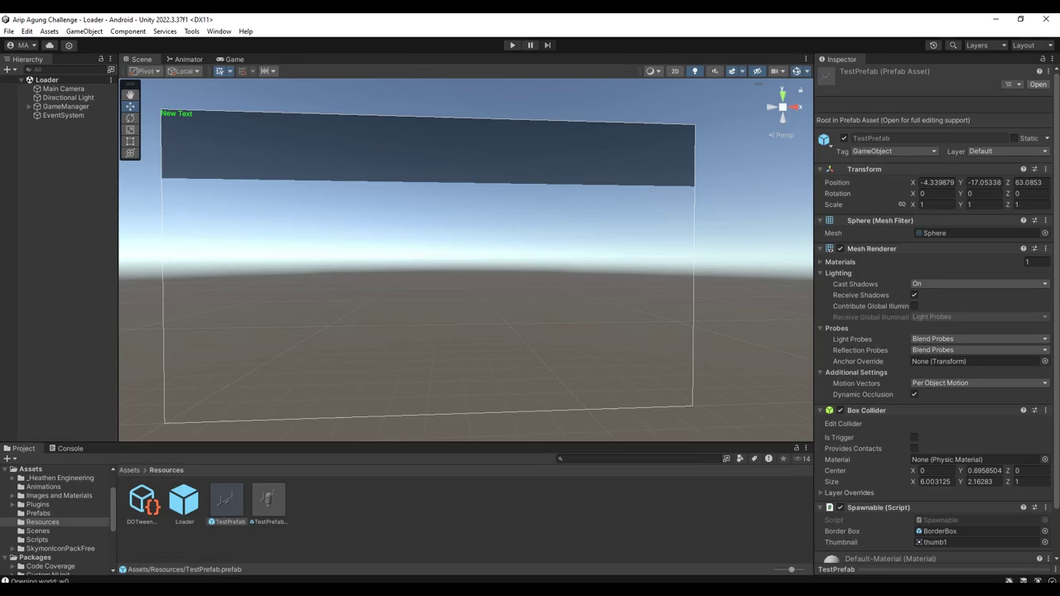
{"action": "key", "text": "alt+Tab"}
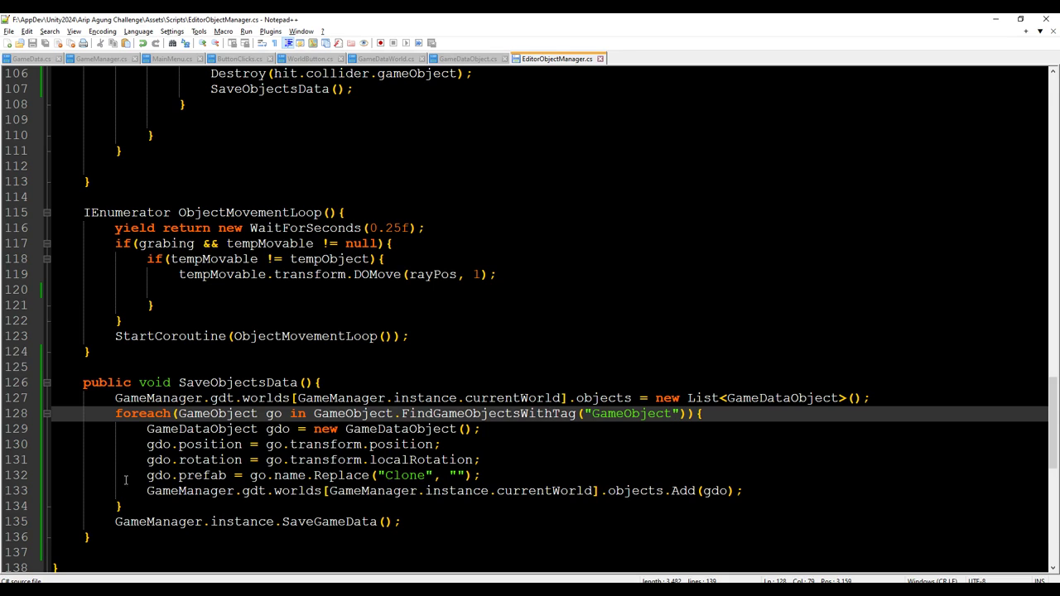
Declare an empty public void LoadObjectsData() method below SaveObjectsData and save EditorObjectManager.cs.
{"action": "left_click", "coordinate": [98, 536]}
{"action": "key", "text": "Return"}
{"action": "key", "text": "Return"}
{"action": "type", "text": "public void LoadSavedObj"}
{"action": "key", "text": "BackSpace"}
{"action": "key", "text": "BackSpace"}
{"action": "key", "text": "BackSpace"}
{"action": "key", "text": "BackSpace"}
{"action": "key", "text": "BackSpace"}
{"action": "key", "text": "BackSpace"}
{"action": "type", "text": "ObjectsData(){}"}
{"action": "key", "text": "Left"}
{"action": "key", "text": "Return"}
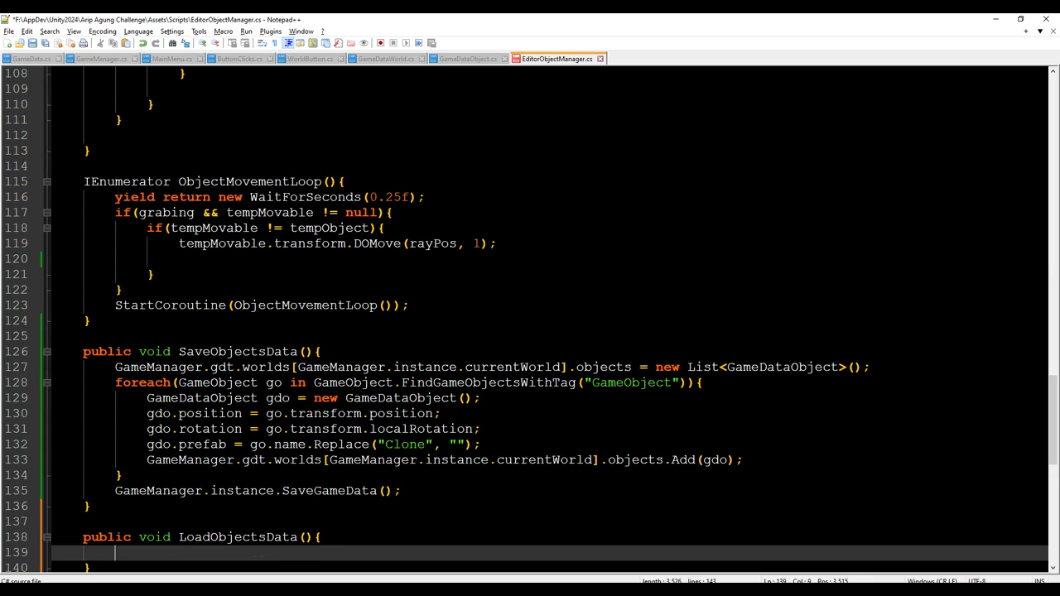
{"action": "key", "text": "ctrl+s"}
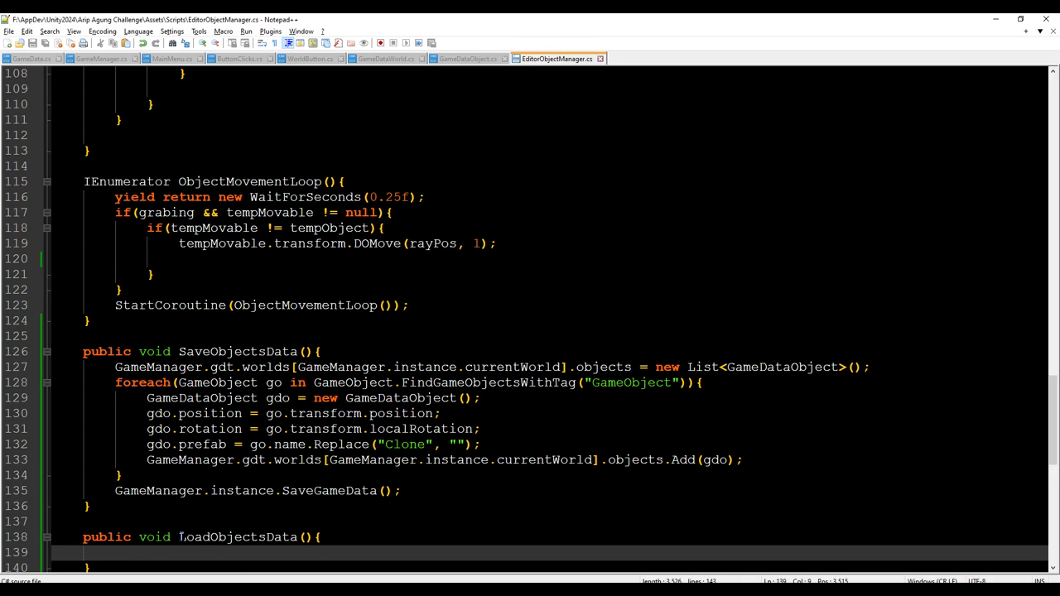
Add a LoadObjectsData(); call in Start right after the ObjectMovementLoop StartCoroutine line.
{"action": "left_click_drag", "start_coordinate": [179, 537], "coordinate": [314, 537]}
{"action": "scroll", "coordinate": [307, 537], "scroll_direction": "up", "scroll_amount": 12}
{"action": "scroll", "coordinate": [304, 513], "scroll_direction": "up", "scroll_amount": 4}
{"action": "scroll", "coordinate": [302, 489], "scroll_direction": "up", "scroll_amount": 10}
{"action": "scroll", "coordinate": [298, 458], "scroll_direction": "up", "scroll_amount": 4}
{"action": "scroll", "coordinate": [282, 439], "scroll_direction": "up", "scroll_amount": 6}
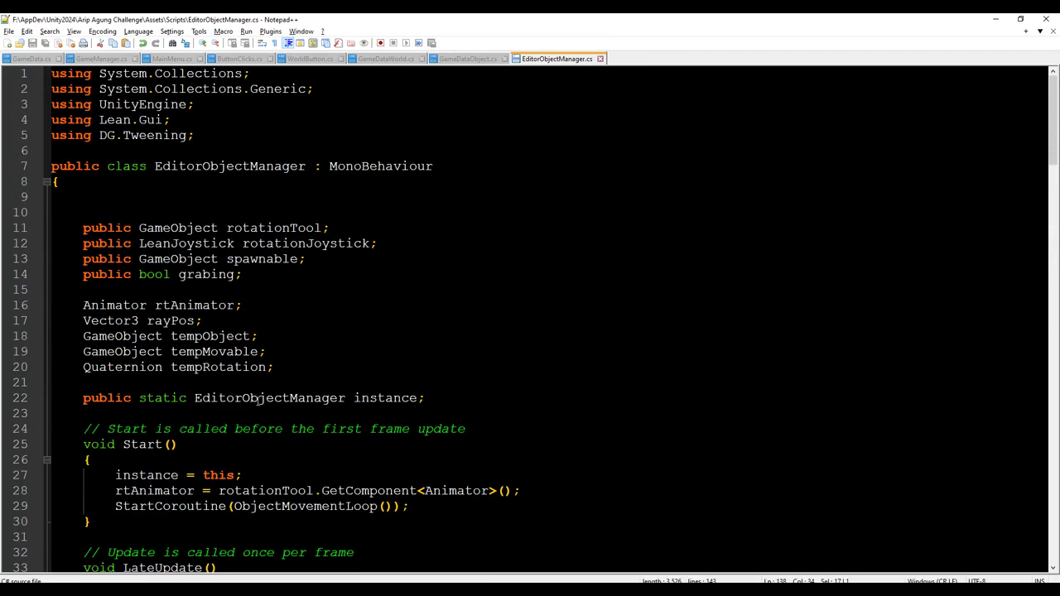
{"action": "scroll", "coordinate": [241, 387], "scroll_direction": "down", "scroll_amount": 4}
{"action": "left_click", "coordinate": [420, 321]}
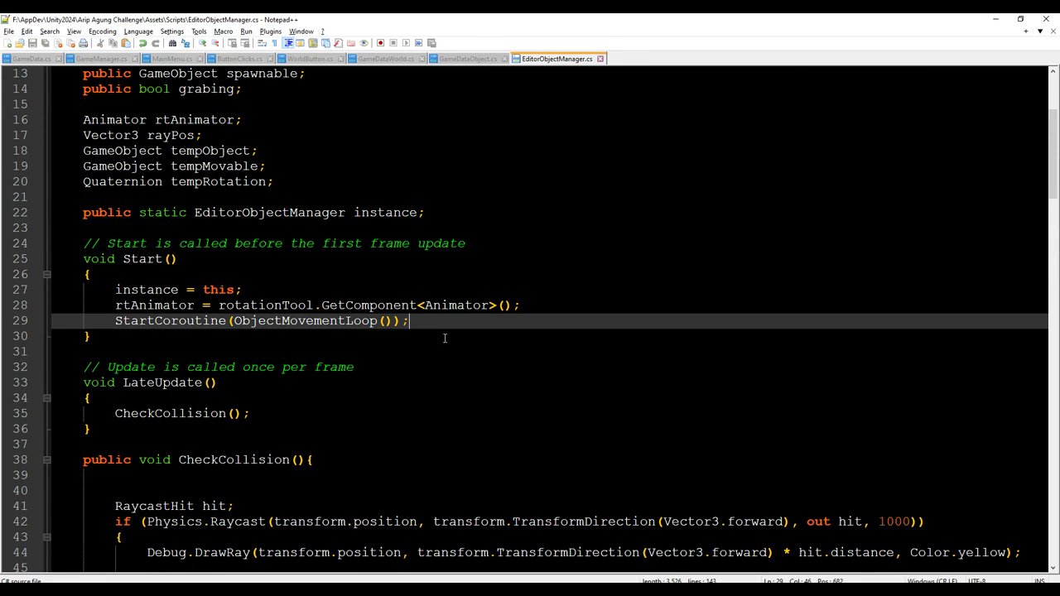
{"action": "key", "text": "Return"}
{"action": "type", "text": "LoadObjectsData();"}
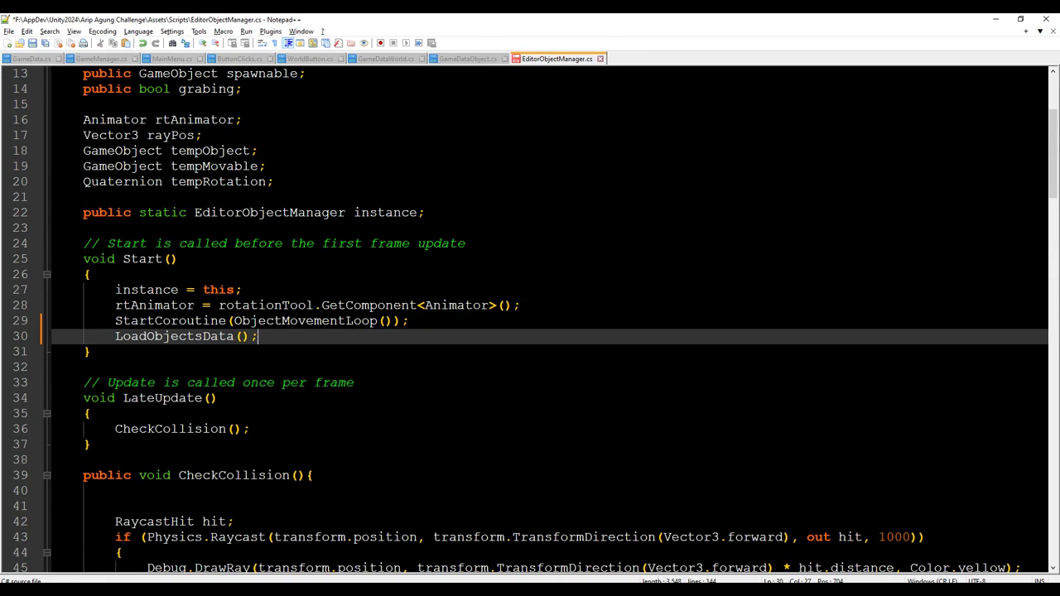
{"action": "scroll", "coordinate": [426, 357], "scroll_direction": "down", "scroll_amount": 1}
{"action": "scroll", "coordinate": [420, 359], "scroll_direction": "down", "scroll_amount": 10}
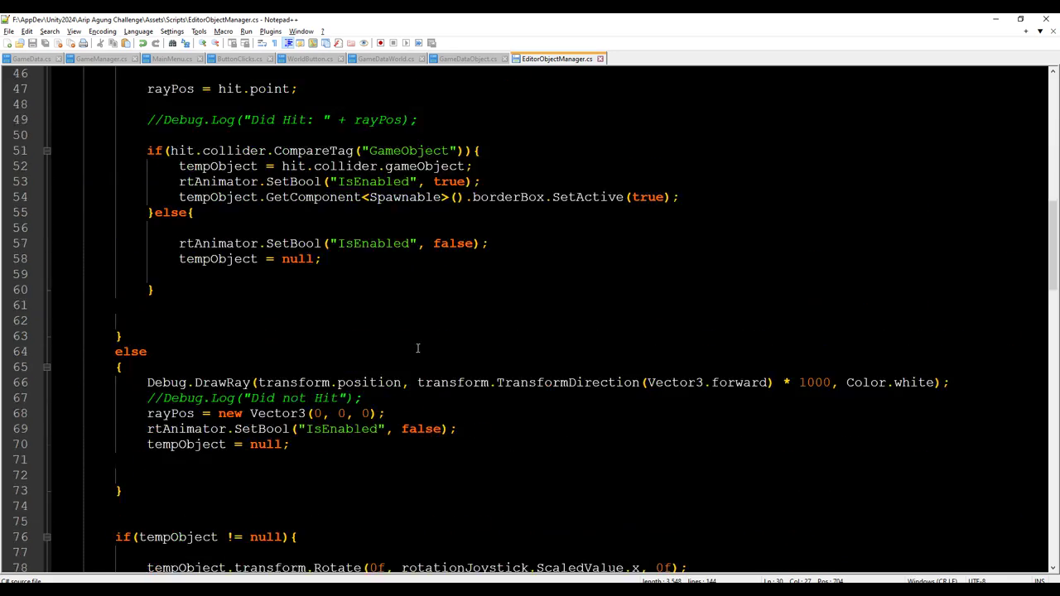
{"action": "scroll", "coordinate": [416, 361], "scroll_direction": "down", "scroll_amount": 11}
{"action": "scroll", "coordinate": [417, 361], "scroll_direction": "down", "scroll_amount": 8}
{"action": "scroll", "coordinate": [386, 372], "scroll_direction": "down", "scroll_amount": 10}
{"action": "scroll", "coordinate": [330, 359], "scroll_direction": "up", "scroll_amount": 4}
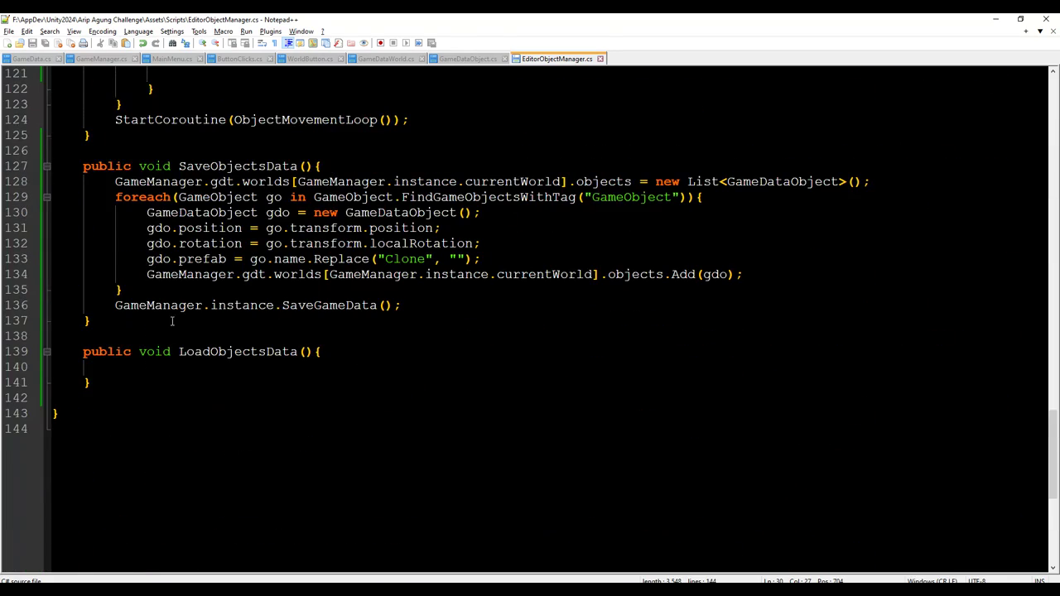
Type 'for(int i = 0; i <' inside LoadObjectsData, save, and select the worlds[currentWorld].objects expression.
{"action": "left_click", "coordinate": [192, 368]}
{"action": "type", "text": "for(int i = 0; i <"}
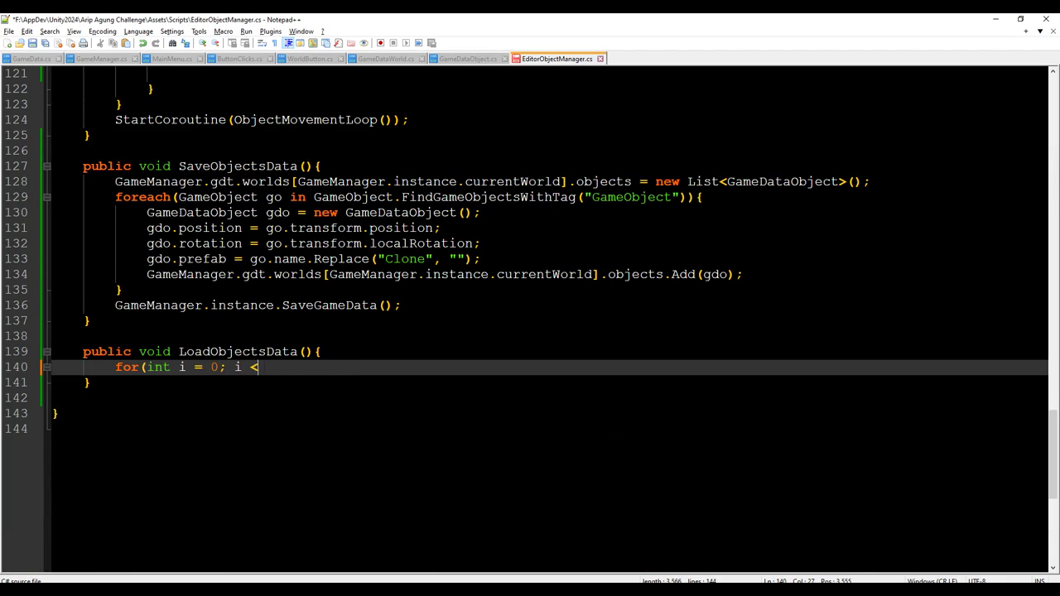
{"action": "key", "text": "ctrl+s"}
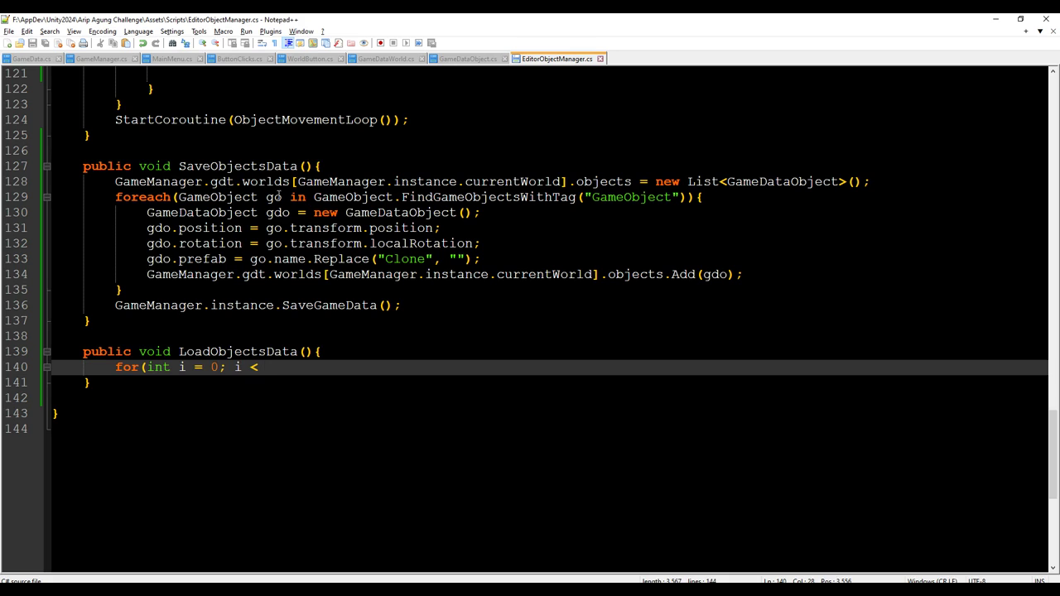
{"action": "left_click_drag", "start_coordinate": [115, 182], "coordinate": [631, 181]}
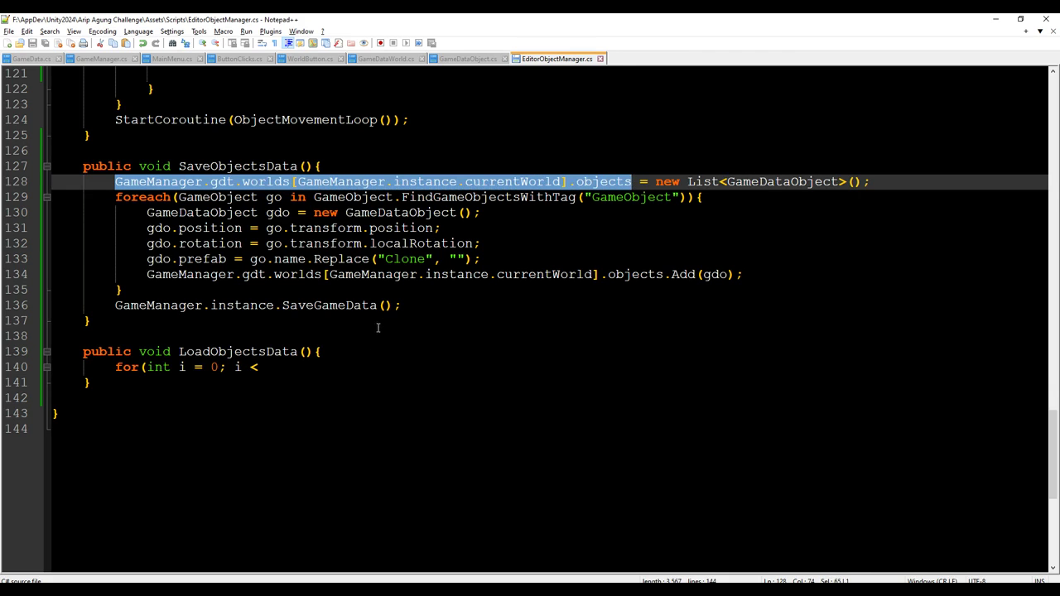
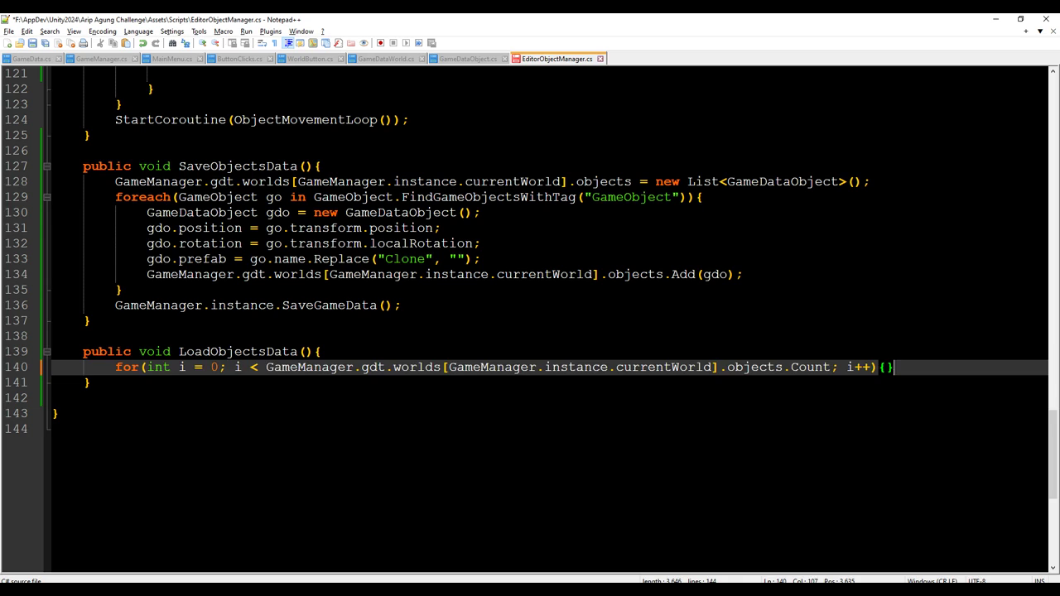
Add an Instantiate(Resources.Load()); call inside the LoadObjectsData for loop and save.
{"action": "key", "text": "Return"}
{"action": "key", "text": "ctrl+s"}
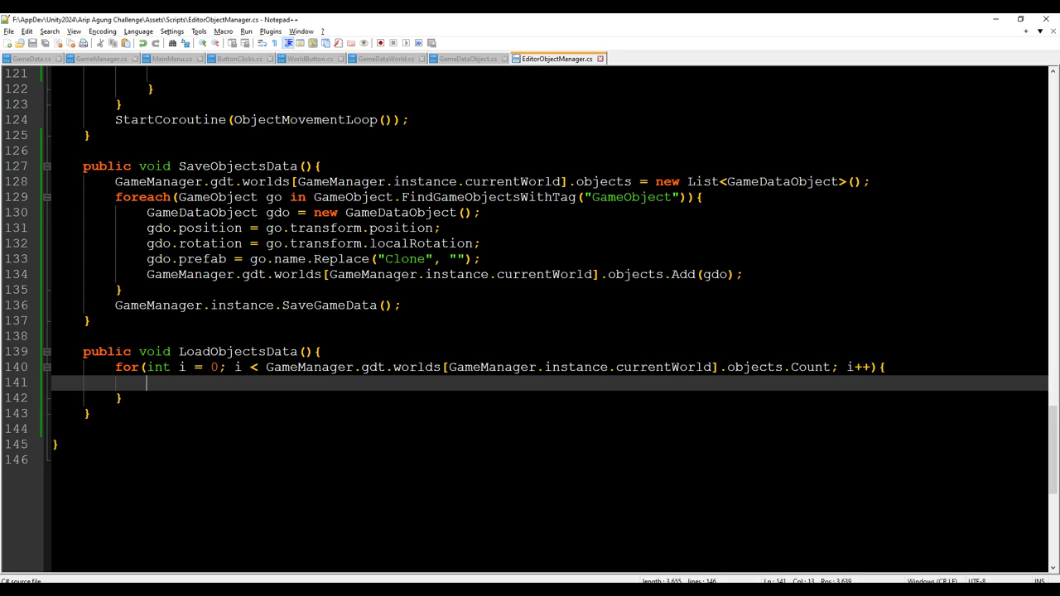
{"action": "type", "text": "Instant"}
{"action": "key", "text": "Return"}
{"action": "type", "text": "(Resources.Load());"}
{"action": "key", "text": "ctrl+s"}
{"action": "key", "text": "Left"}
{"action": "key", "text": "Left"}
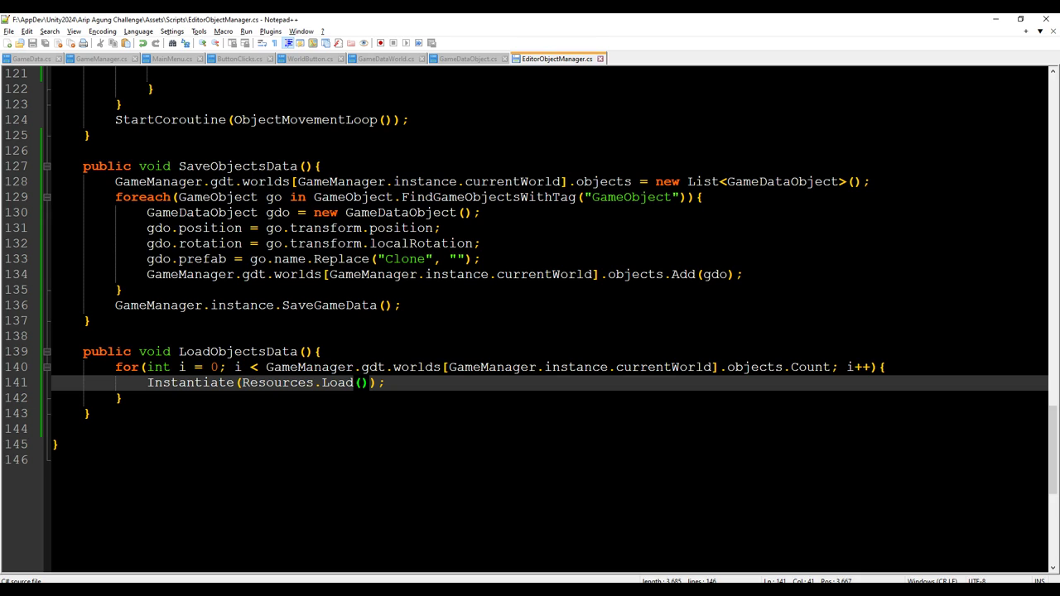
Add a blank line at the top of LoadObjectsData, save, and select line 141's objects expression.
{"action": "left_click", "coordinate": [362, 356]}
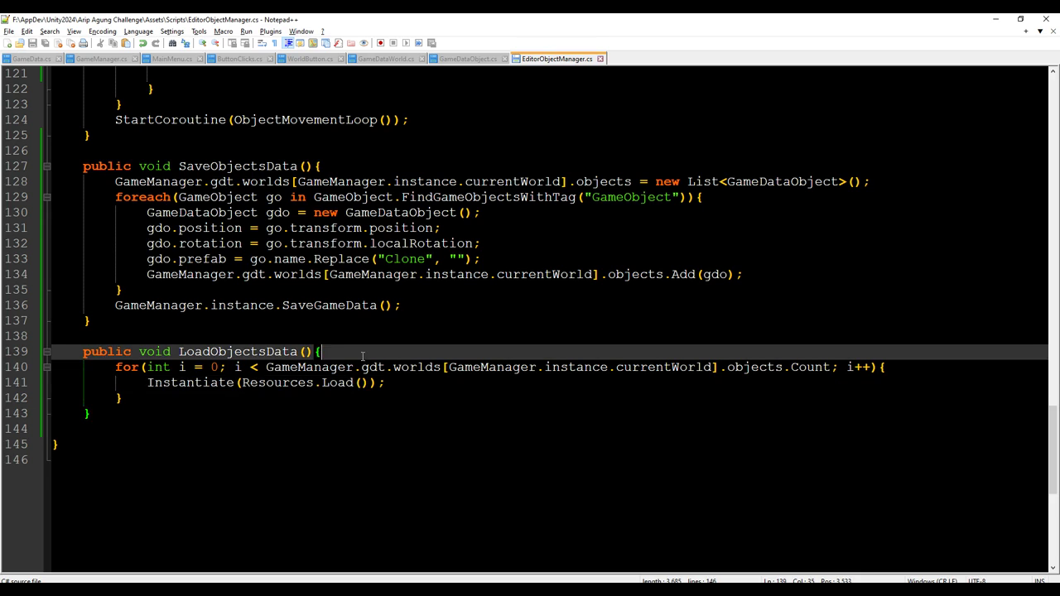
{"action": "key", "text": "Return"}
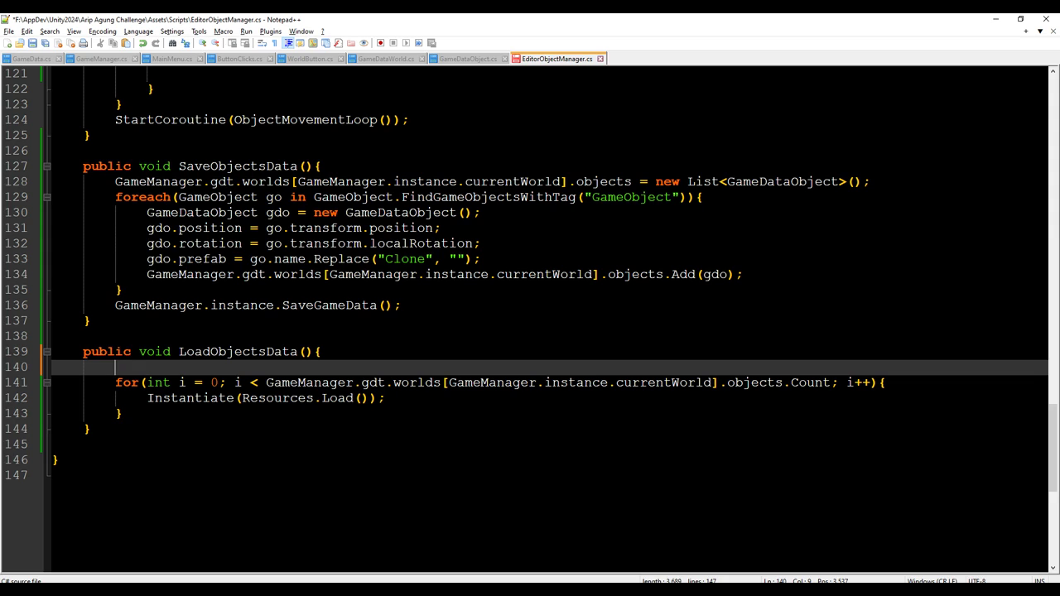
{"action": "type", "text": "List "}
{"action": "type", "text": "<"}
{"action": "key", "text": "BackSpace"}
{"action": "key", "text": "BackSpace"}
{"action": "key", "text": "BackSpace"}
{"action": "key", "text": "ctrl+s"}
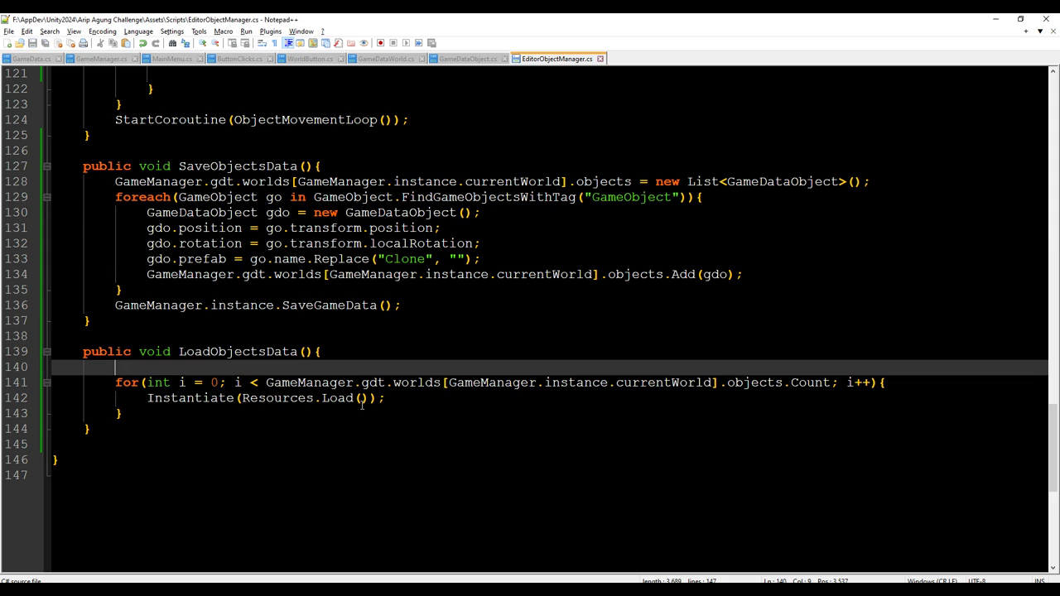
{"action": "left_click_drag", "start_coordinate": [265, 382], "coordinate": [784, 382]}
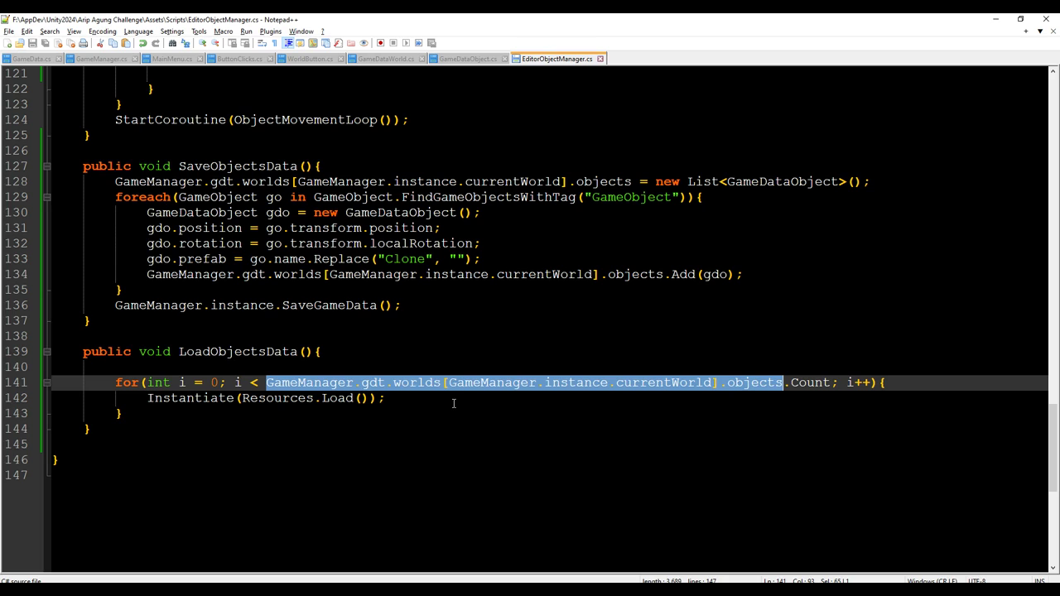
Paste the current world's objects expression into Resources.Load with [i].prefab, and save.
{"action": "key", "text": "ctrl+c"}
{"action": "left_click", "coordinate": [358, 399]}
{"action": "key", "text": "ctrl+v"}
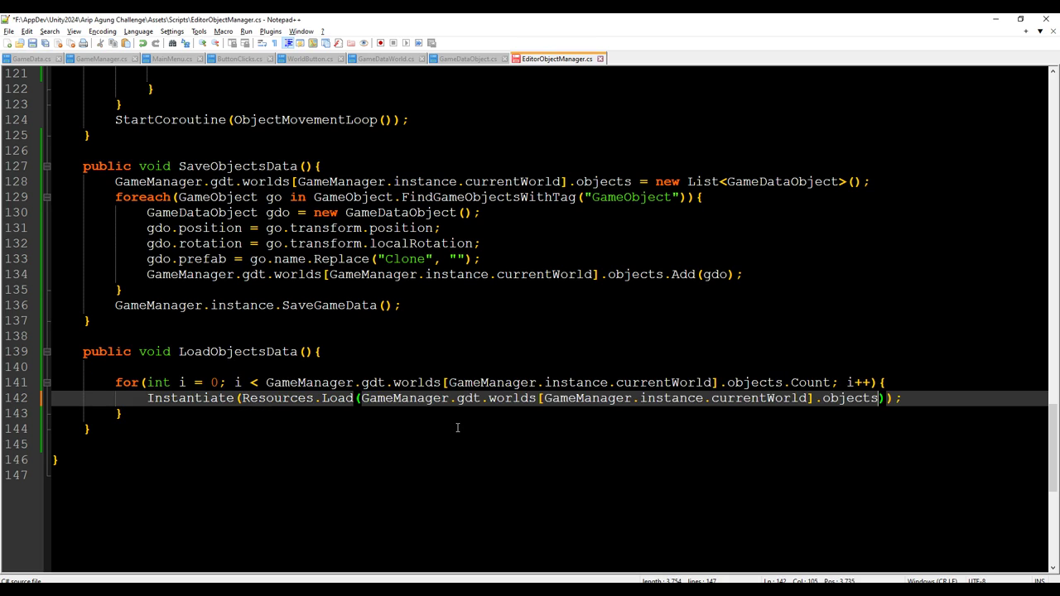
{"action": "type", "text": "["}
{"action": "type", "text": "i"}
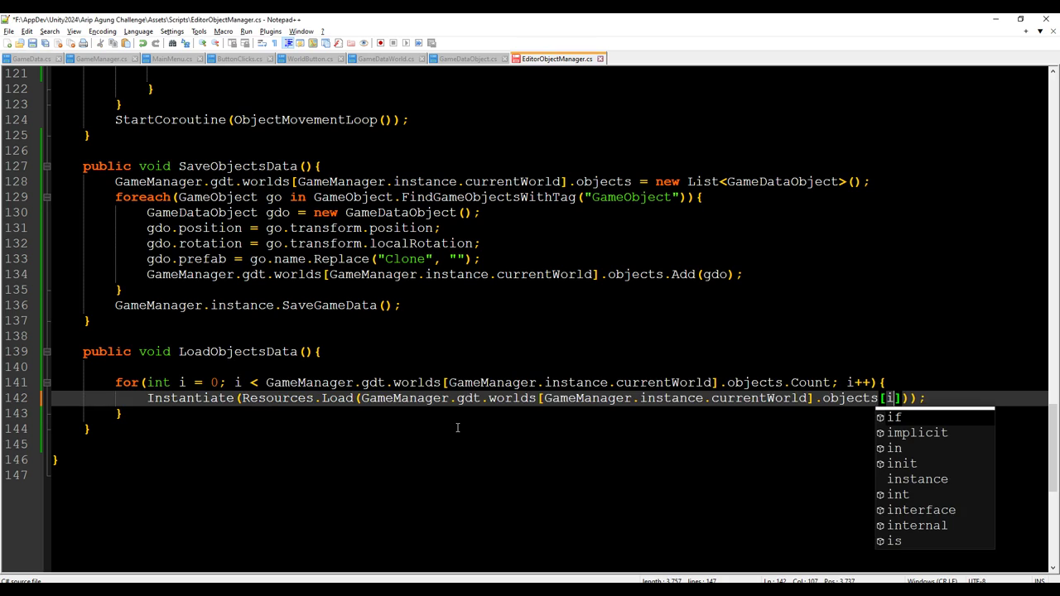
{"action": "type", "text": "]"}
{"action": "type", "text": "."}
{"action": "type", "text": "prefab"}
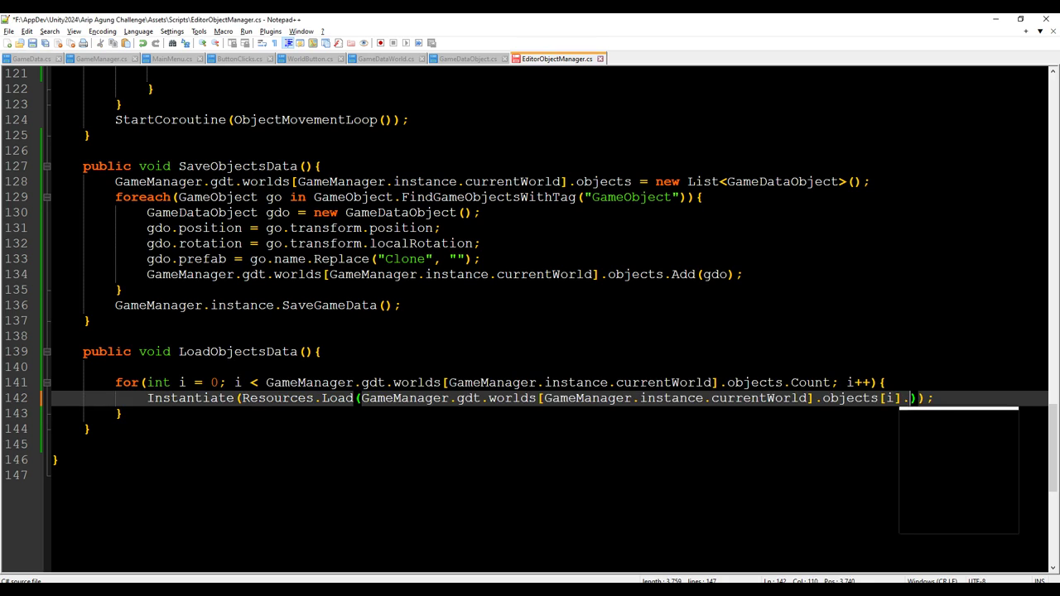
{"action": "key", "text": "ctrl+s"}
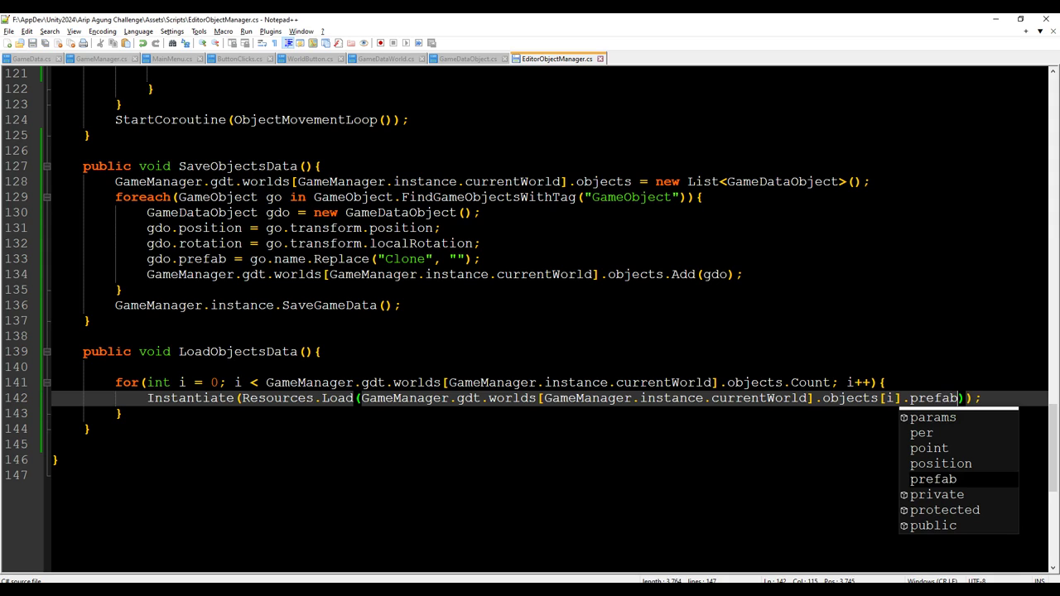
{"action": "key", "text": "Escape"}
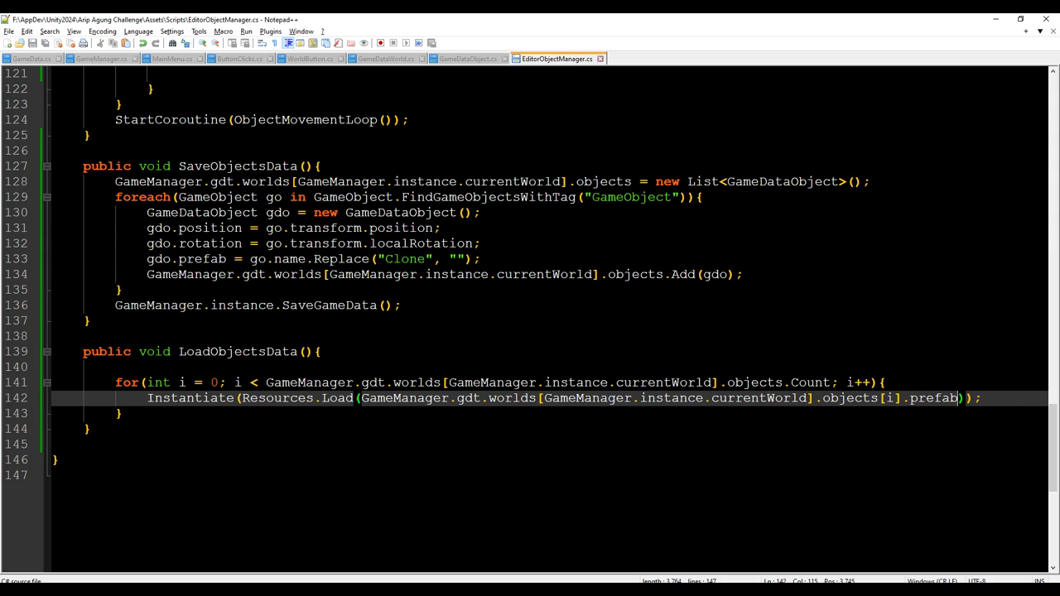
{"action": "key", "text": "alt+Tab"}
{"action": "key", "text": "alt+Tab"}
Add the objects[i].position and objects[i].rotation arguments to Instantiate and save.
{"action": "key", "text": "Right"}
{"action": "type", "text": ","}
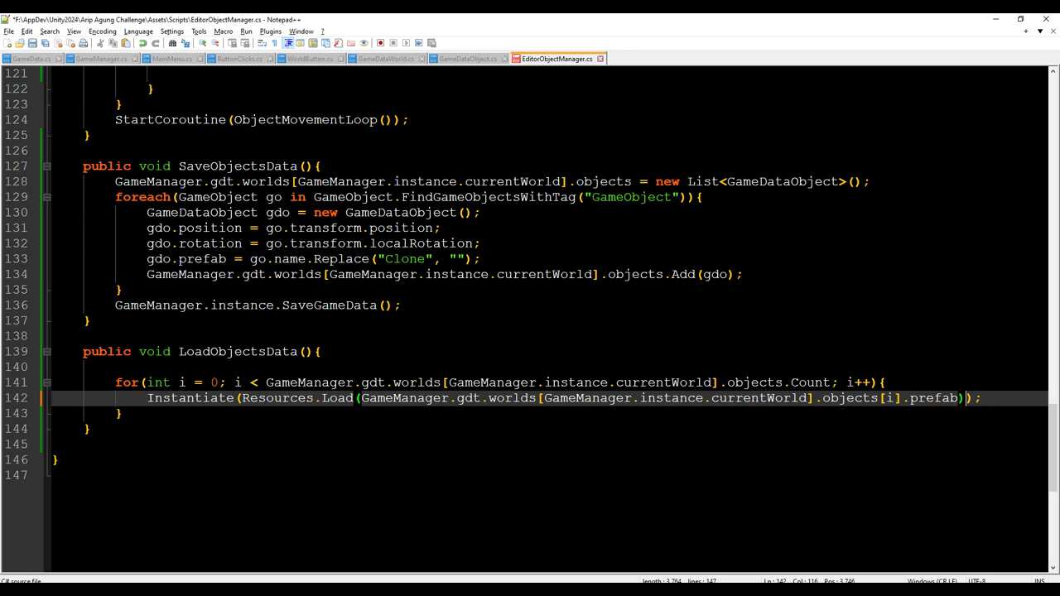
{"action": "key", "text": "ctrl+v"}
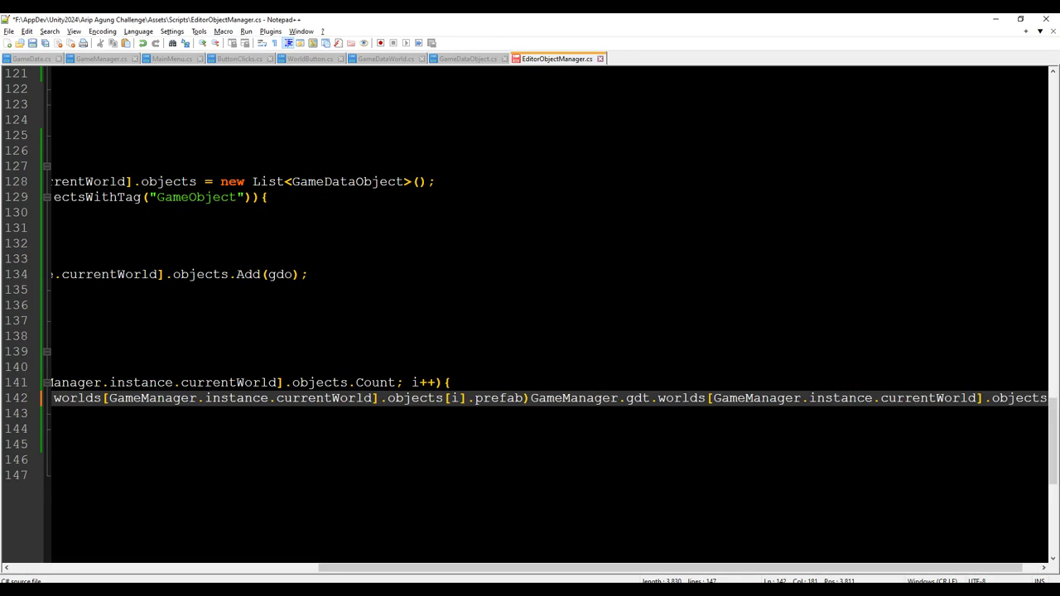
{"action": "type", "text": ".,);"}
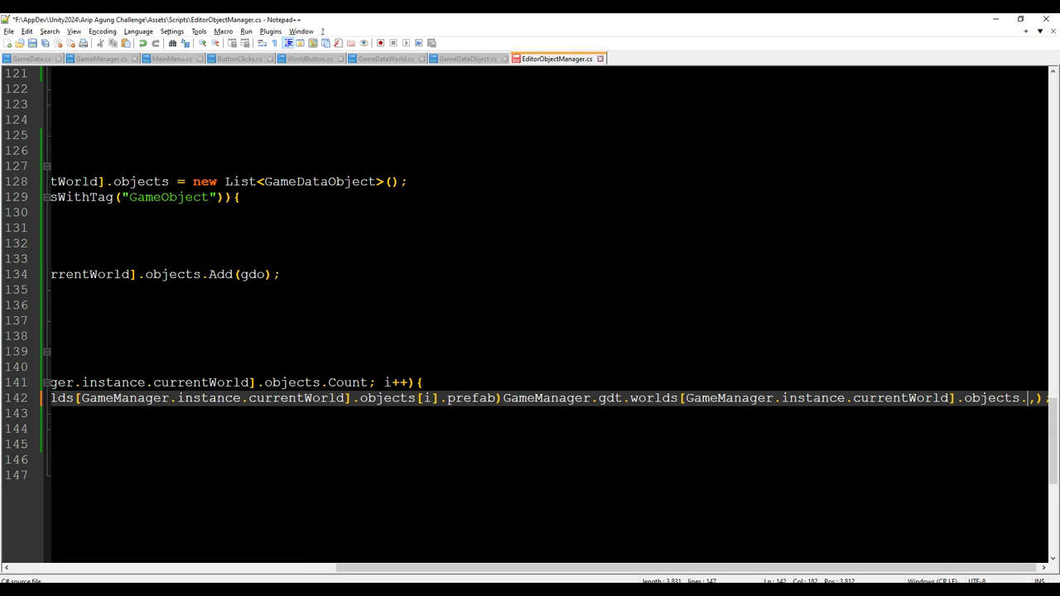
{"action": "key", "text": "BackSpace"}
{"action": "type", "text": "[i"}
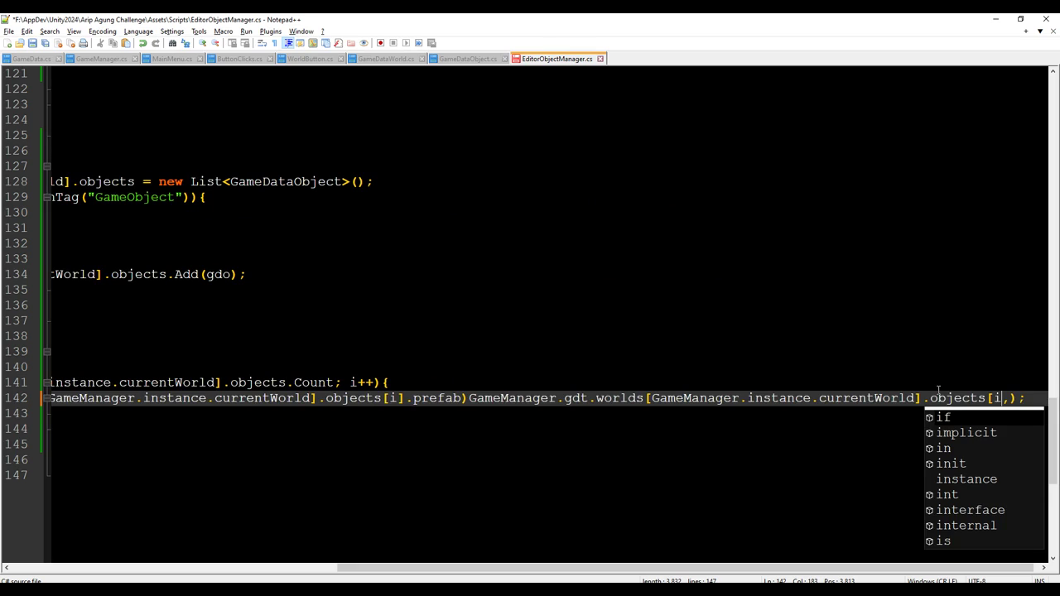
{"action": "key", "text": "Escape"}
{"action": "type", "text": "]."}
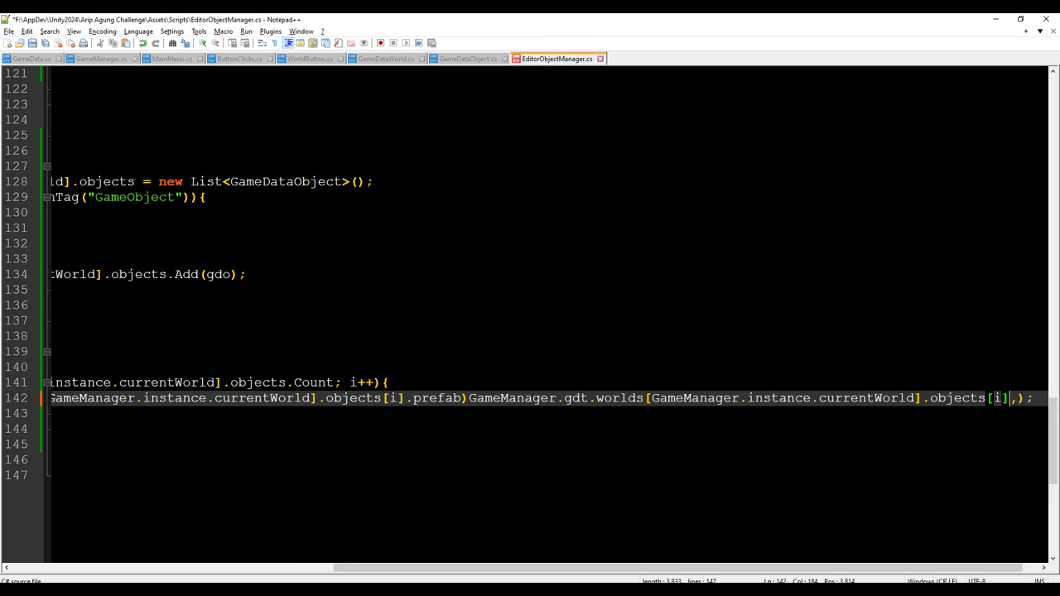
{"action": "type", "text": "position"}
{"action": "key", "text": "Right"}
{"action": "key", "text": "ctrl+v"}
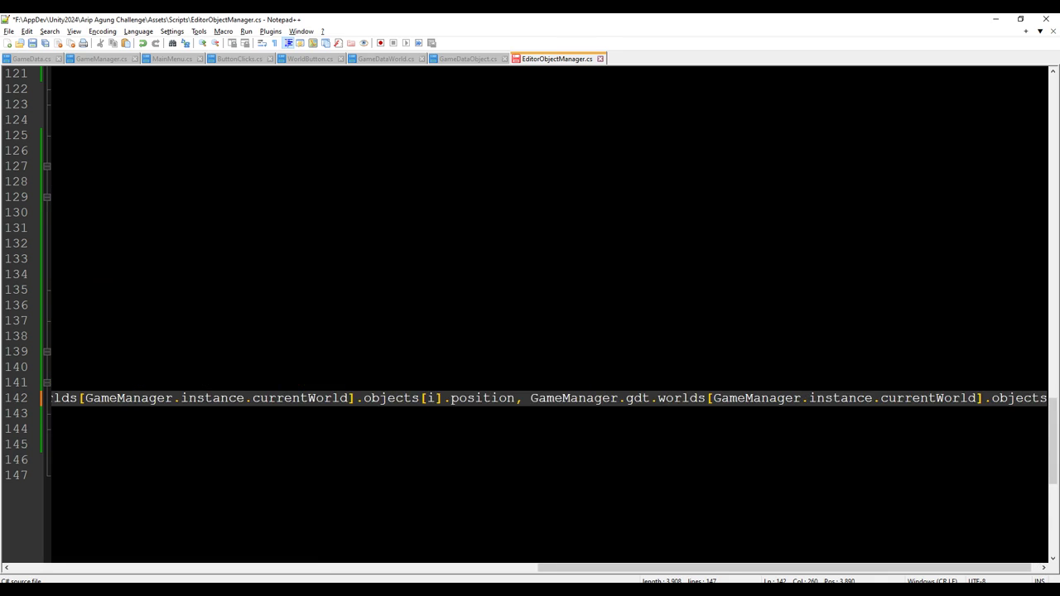
{"action": "type", "text": "i]."}
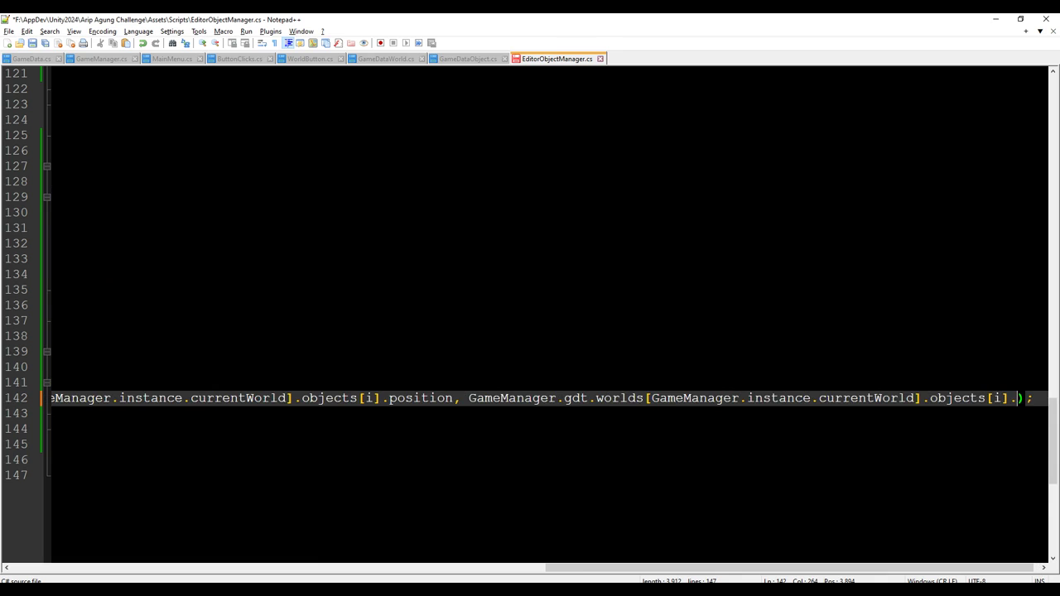
{"action": "type", "text": "rotation"}
{"action": "key", "text": "ctrl+s"}
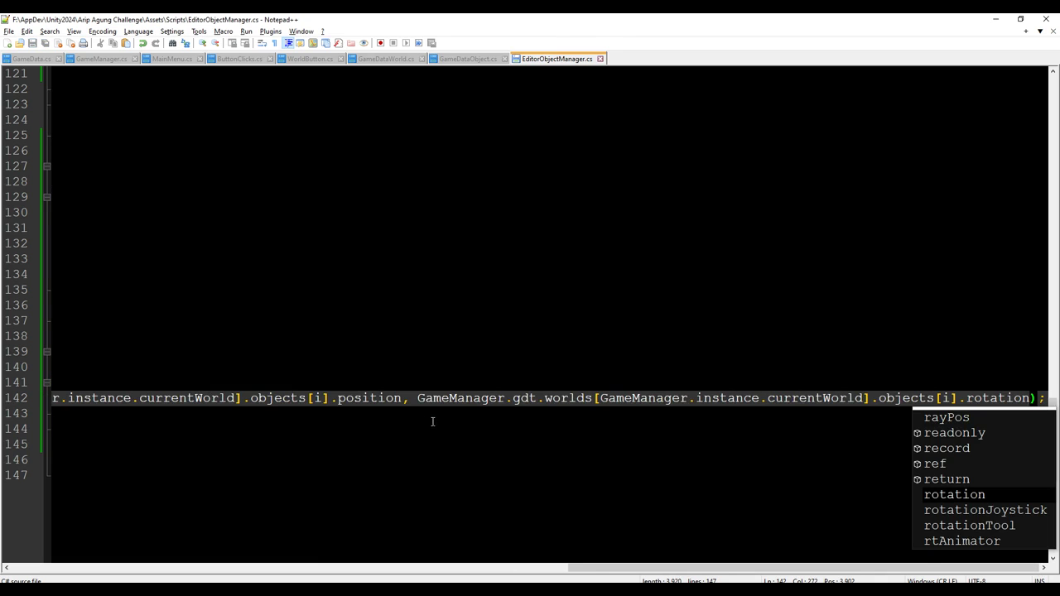
{"action": "key", "text": "Escape"}
{"action": "key", "text": "Down"}
{"action": "key", "text": "Down"}
{"action": "key", "text": "Down"}
{"action": "key", "text": "Down"}
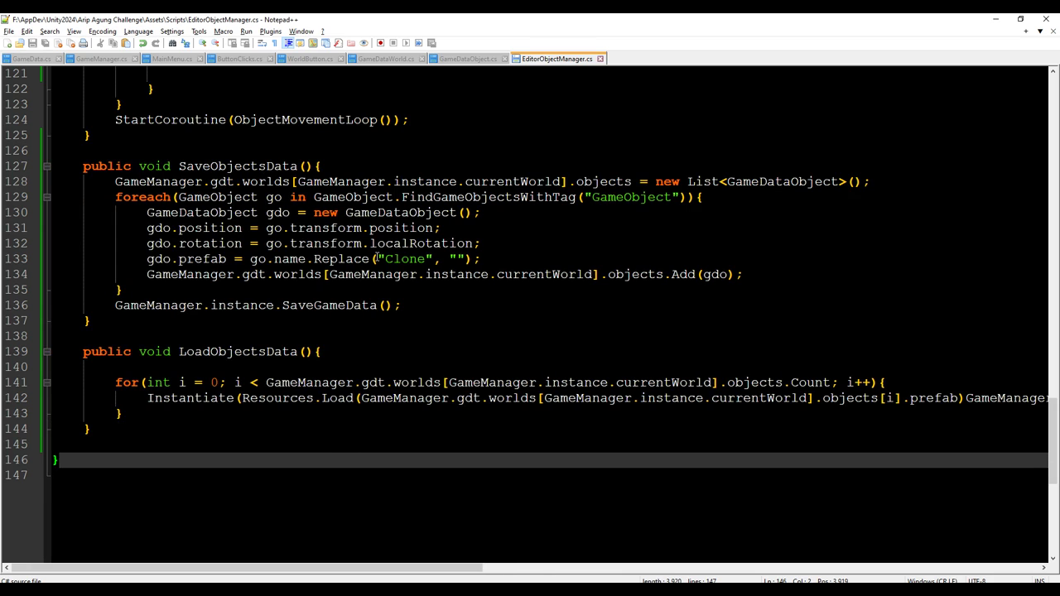
Check Unity's Console and open the CS1003 ',' expected error on line 142.
{"action": "key", "text": "alt+Tab"}
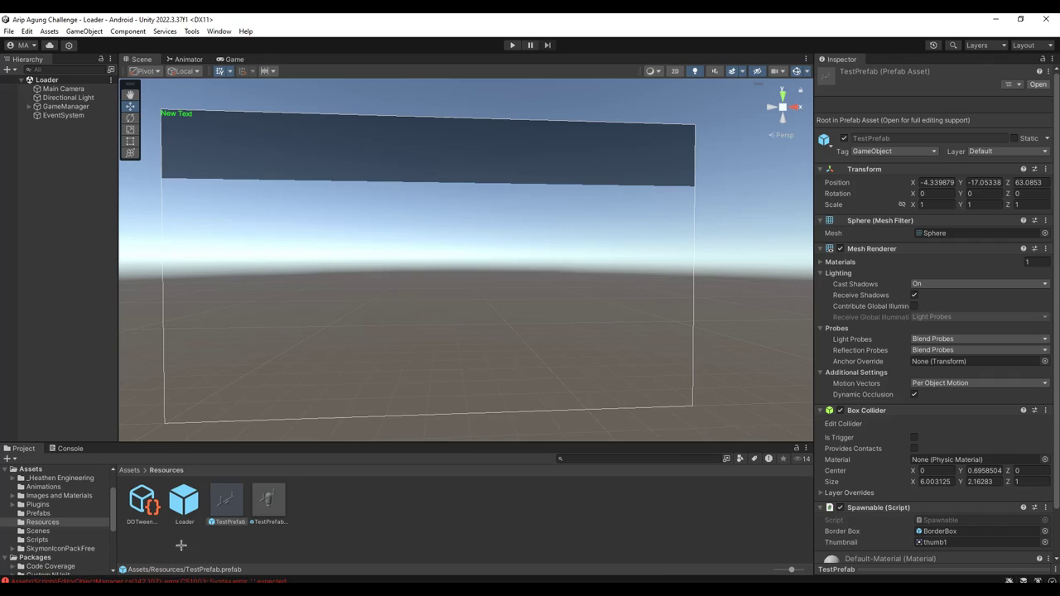
{"action": "left_click", "coordinate": [176, 580]}
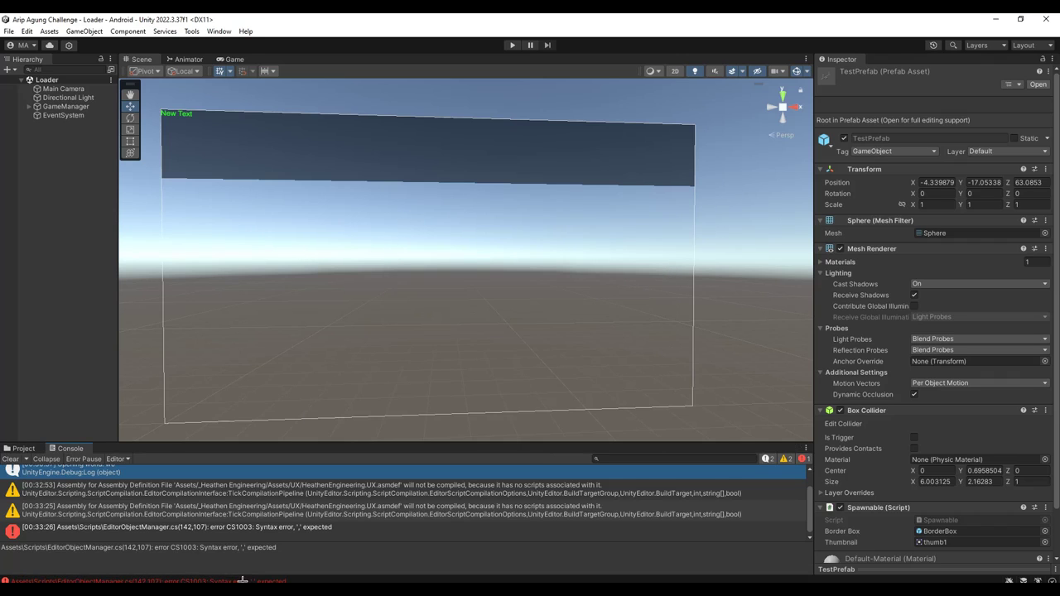
{"action": "left_click", "coordinate": [238, 548]}
{"action": "double_click", "coordinate": [199, 527]}
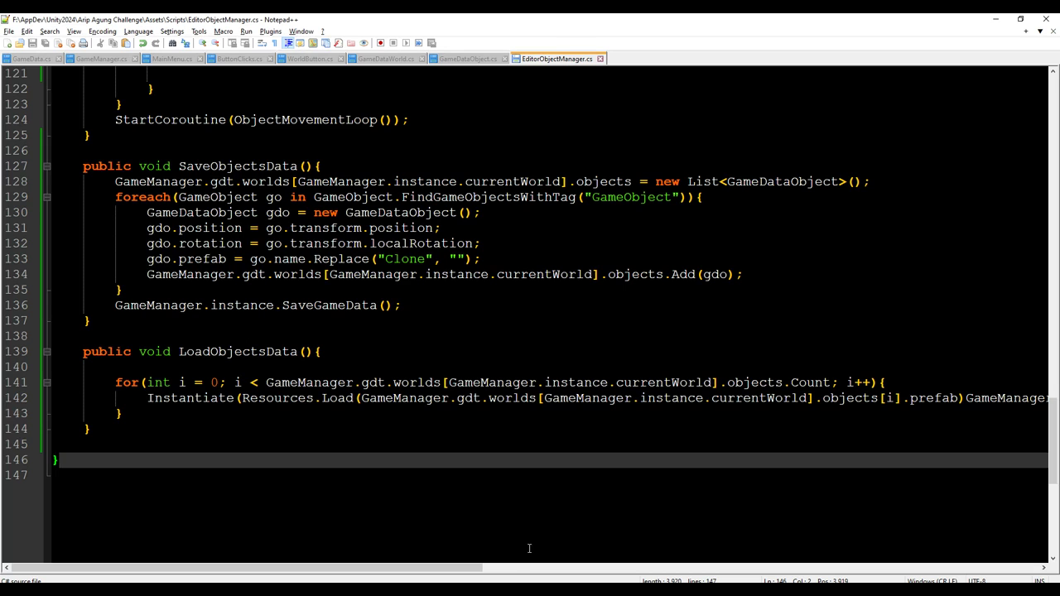
Add the missing comma after prefab) on line 142, save, and return to Unity.
{"action": "left_click_drag", "start_coordinate": [469, 568], "coordinate": [996, 551]}
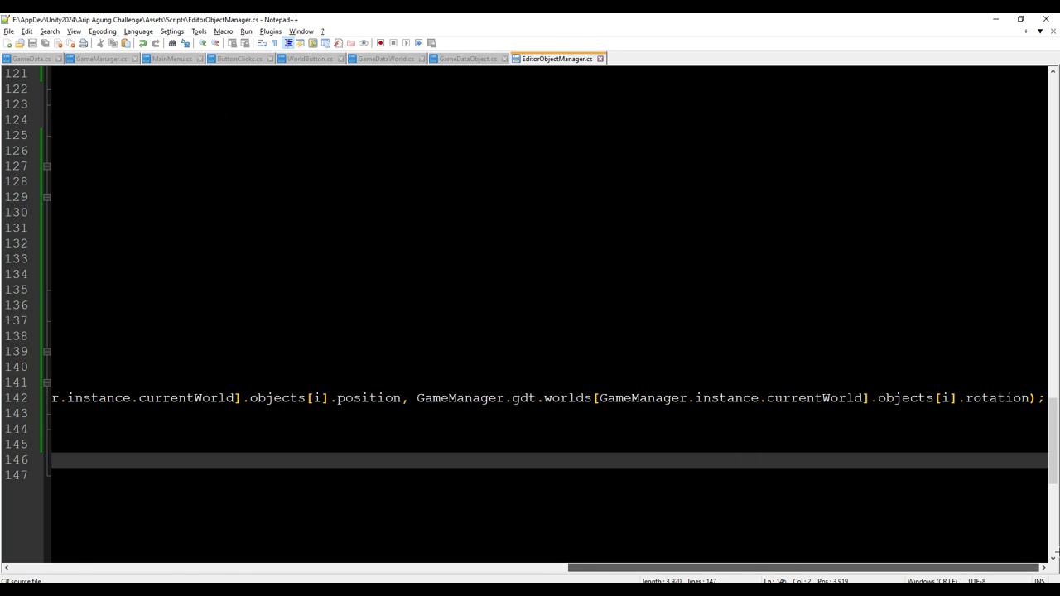
{"action": "left_click_drag", "start_coordinate": [1056, 551], "coordinate": [778, 553]}
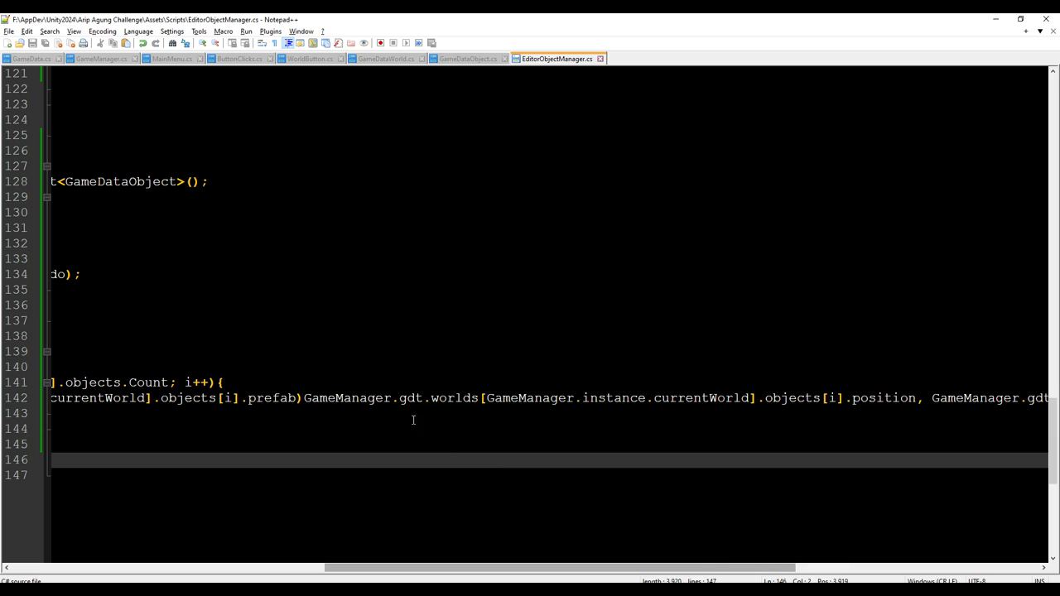
{"action": "left_click", "coordinate": [303, 399]}
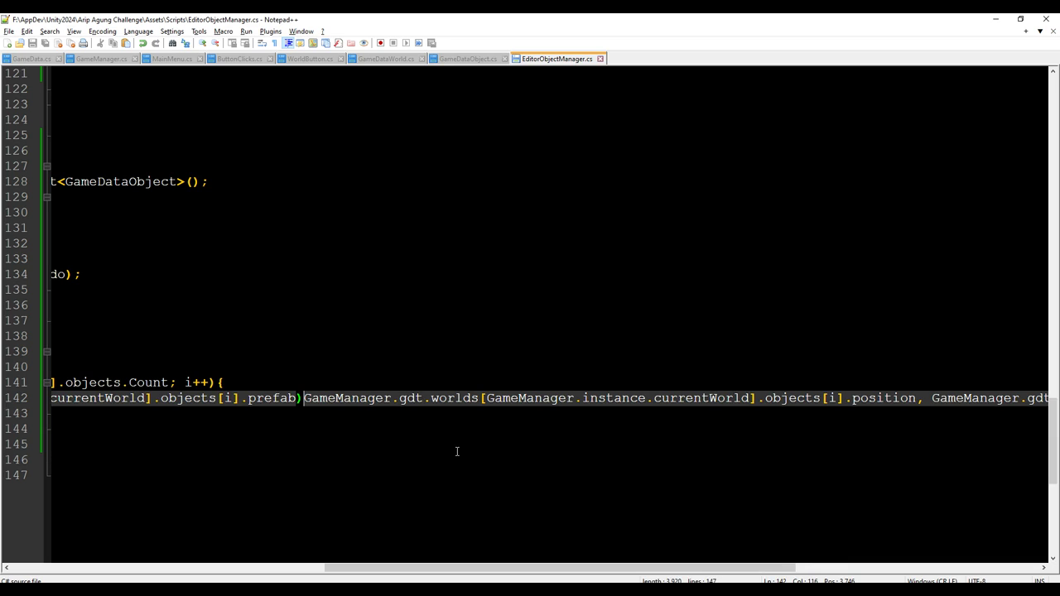
{"action": "type", "text": ","}
{"action": "key", "text": "ctrl+s"}
{"action": "key", "text": "alt+Tab"}
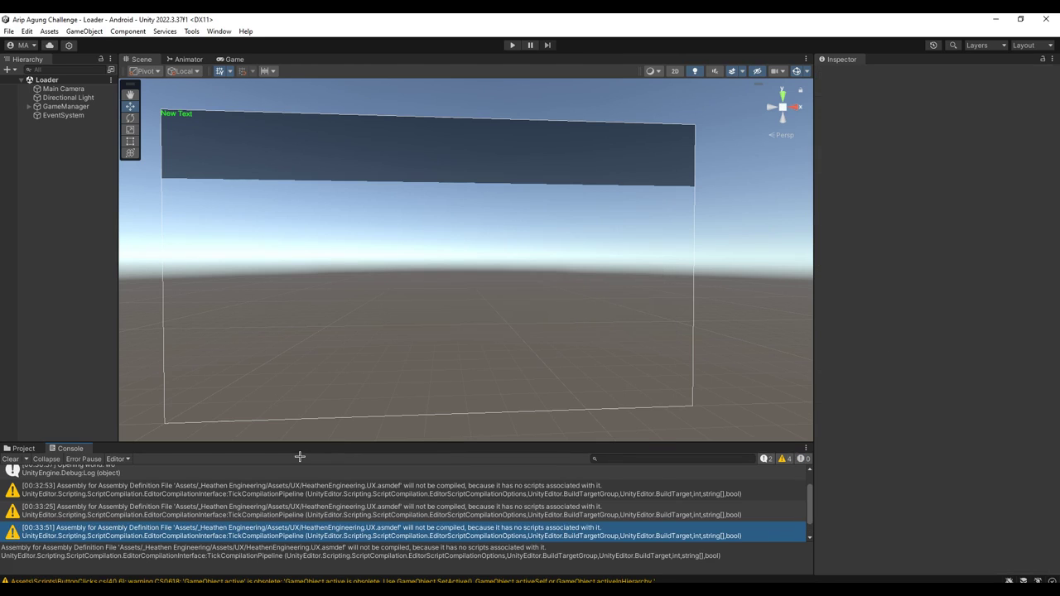
Enter play mode and load the saved world w0 from the Existing Worlds list.
{"action": "left_click", "coordinate": [512, 45]}
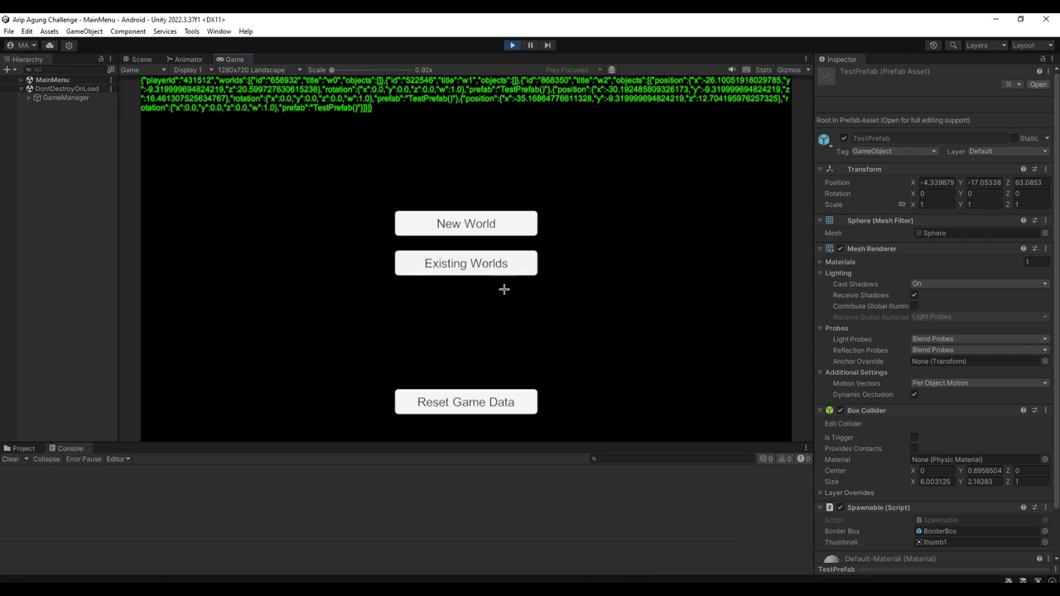
{"action": "left_click", "coordinate": [491, 224]}
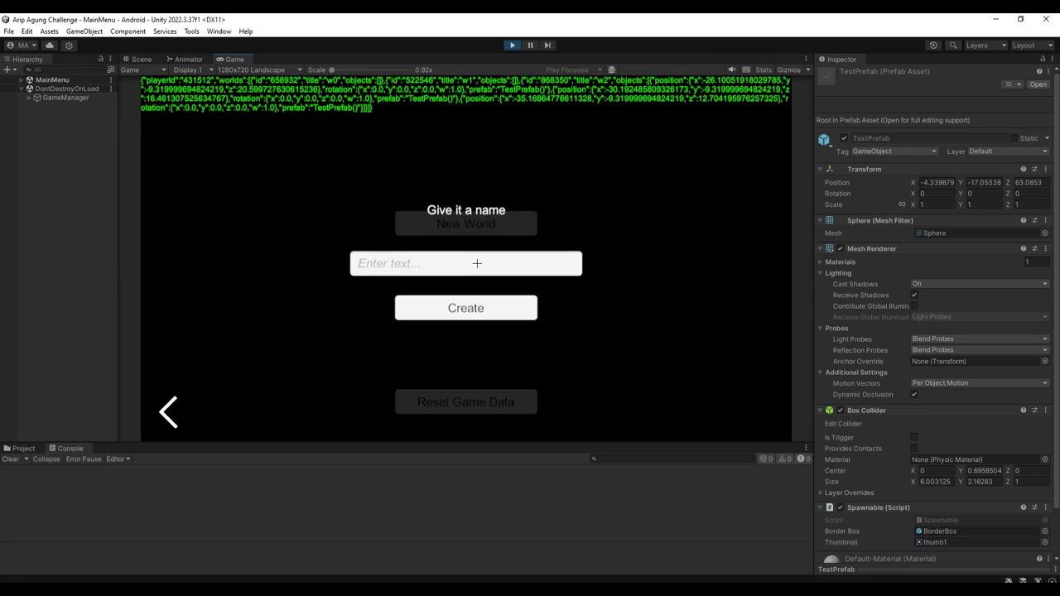
{"action": "left_click", "coordinate": [170, 410]}
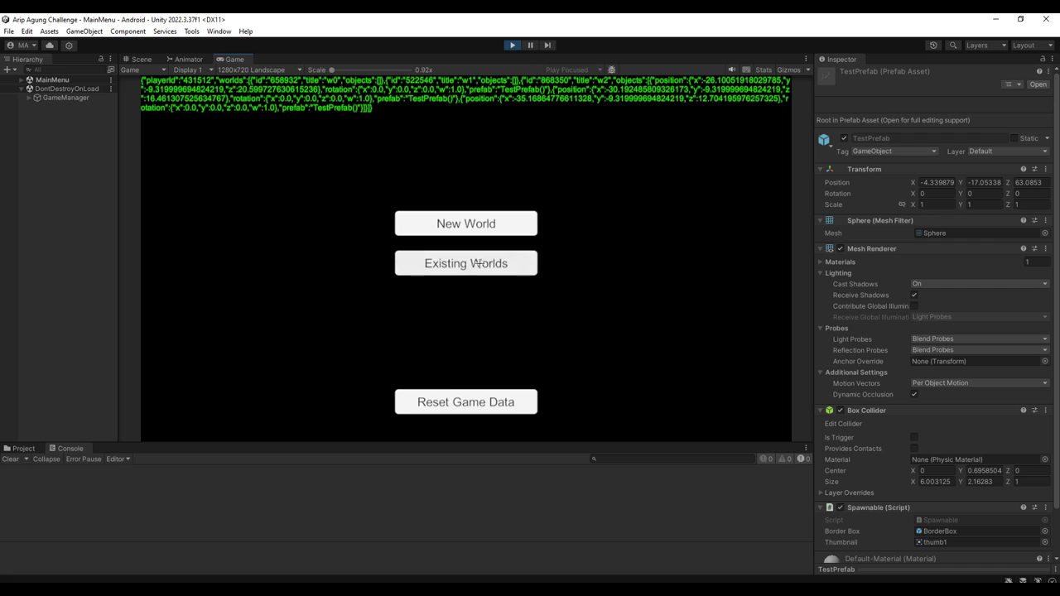
{"action": "left_click", "coordinate": [425, 263]}
{"action": "left_click", "coordinate": [440, 199]}
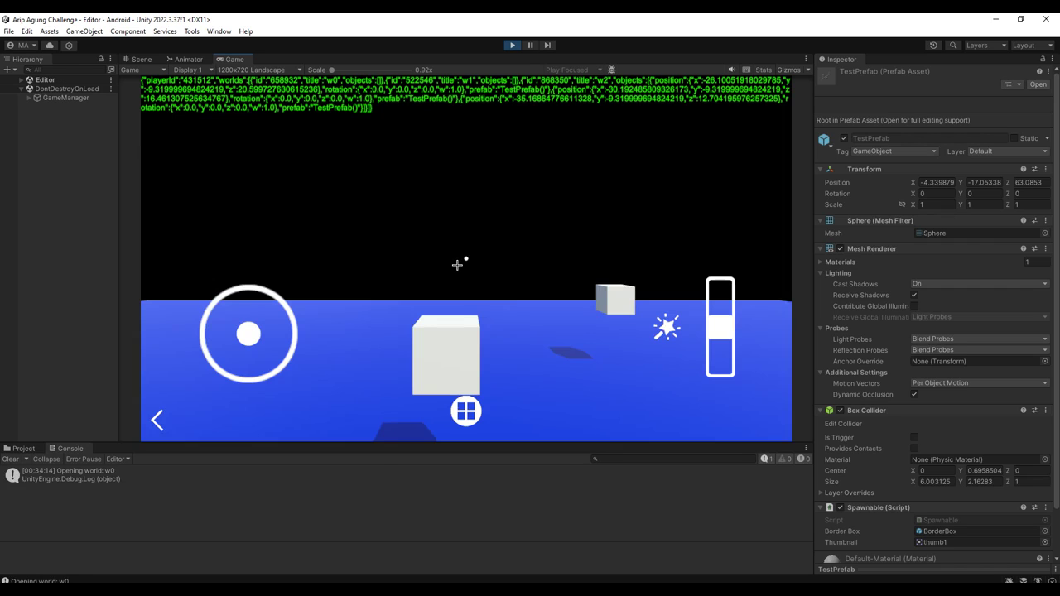
Spawn the TestPrefab character from the item panel into w0, then exit to the main menu.
{"action": "left_click_drag", "start_coordinate": [507, 301], "coordinate": [557, 308]}
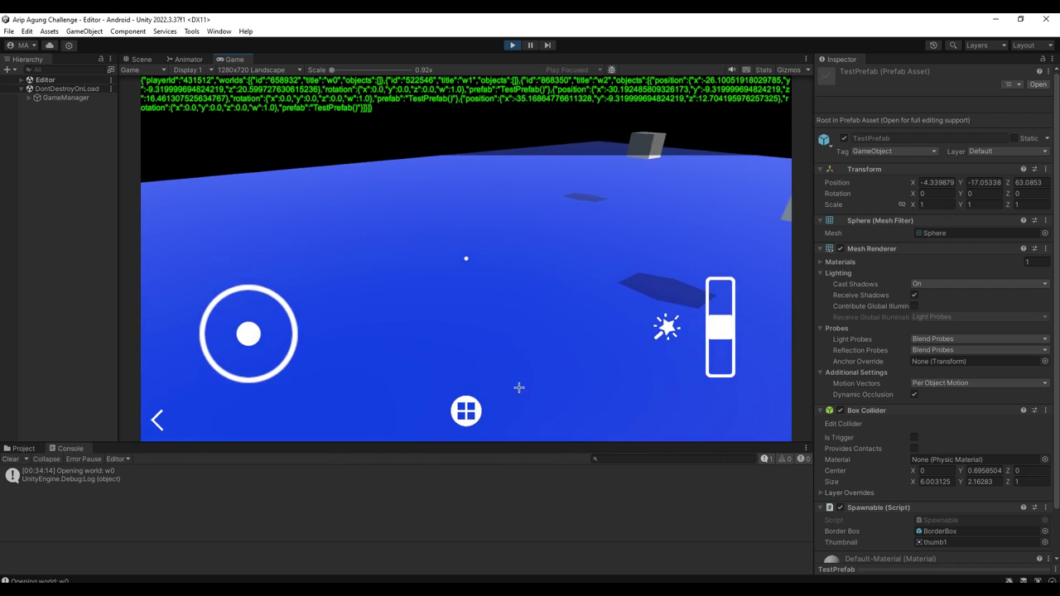
{"action": "left_click", "coordinate": [464, 409]}
{"action": "left_click", "coordinate": [315, 203]}
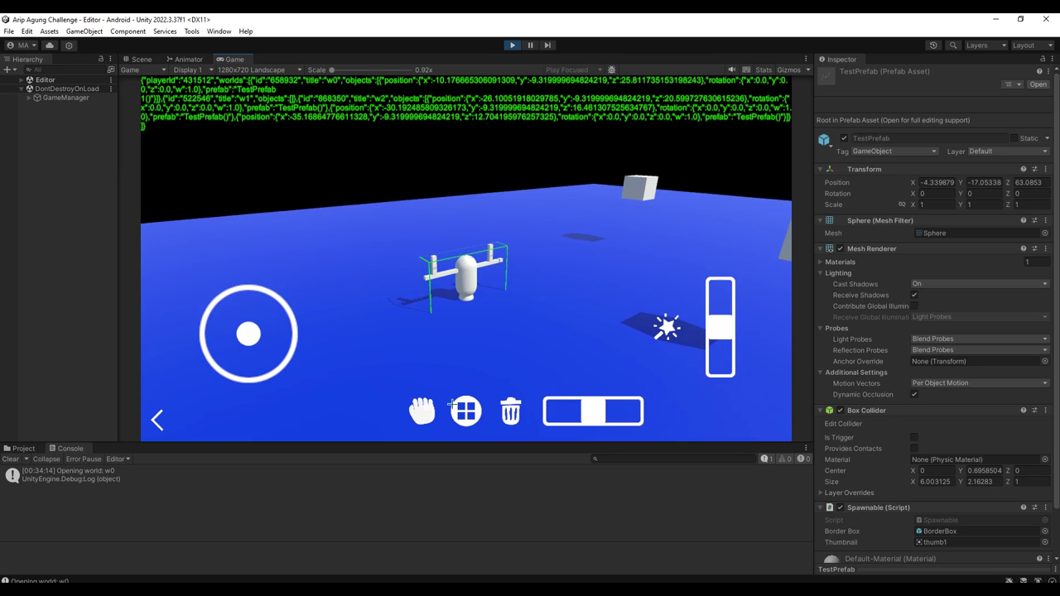
{"action": "left_click", "coordinate": [666, 327]}
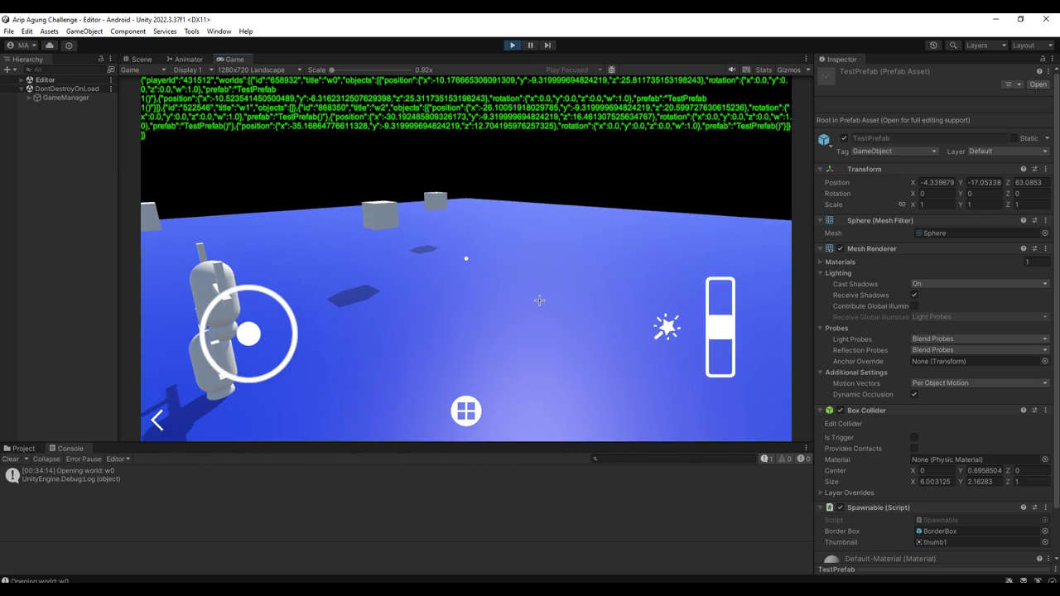
{"action": "left_click_drag", "start_coordinate": [517, 299], "coordinate": [499, 297]}
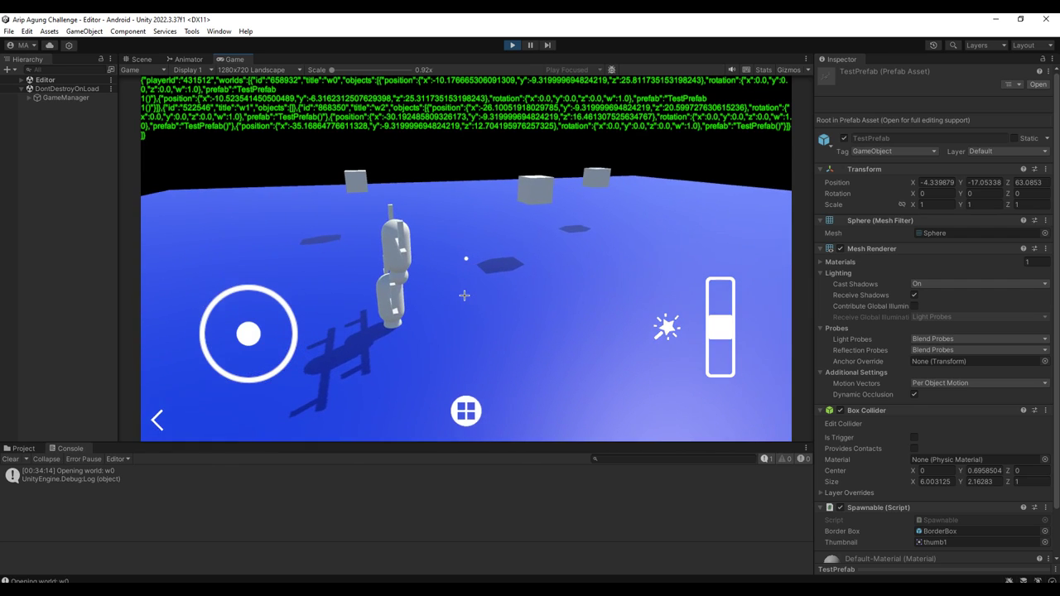
{"action": "left_click_drag", "start_coordinate": [463, 294], "coordinate": [461, 297]}
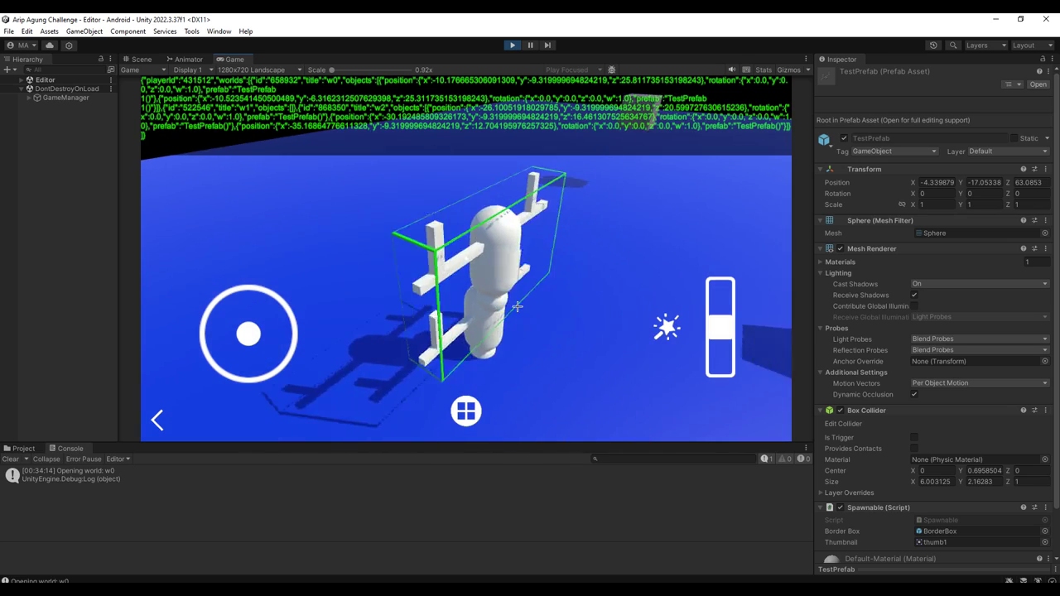
{"action": "left_click", "coordinate": [158, 419]}
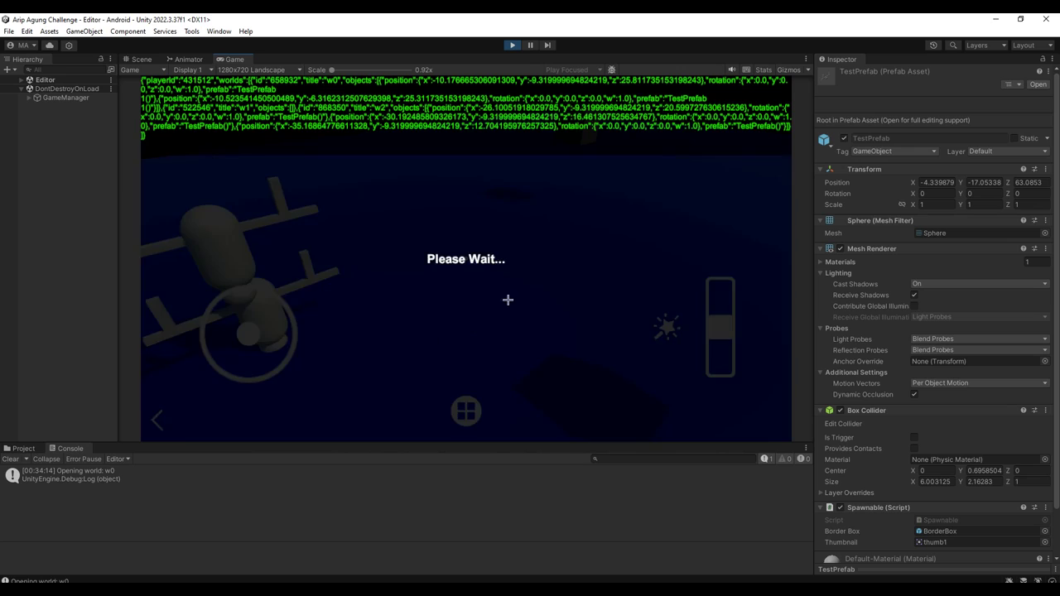
Open world w1, then w2, and inspect the null-instantiate ArgumentException at line 142.
{"action": "left_click", "coordinate": [490, 264]}
{"action": "left_click", "coordinate": [484, 233]}
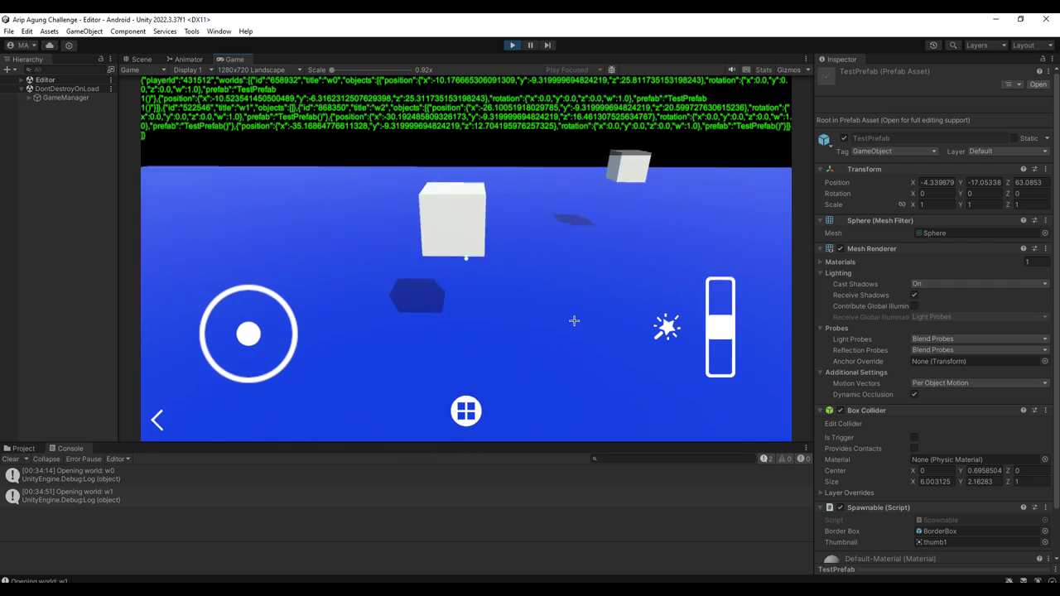
{"action": "left_click", "coordinate": [165, 416]}
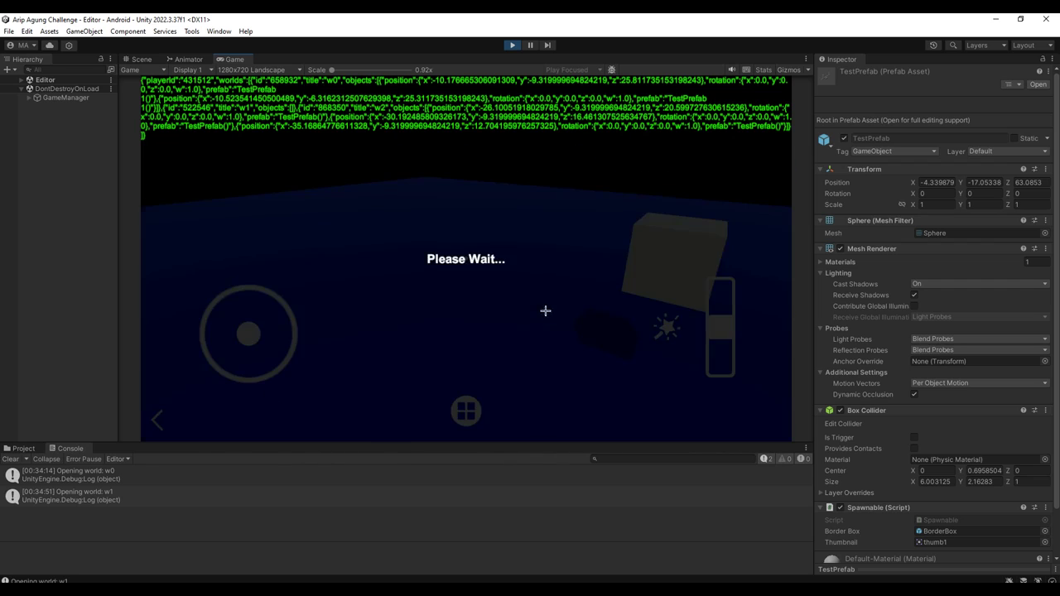
{"action": "left_click", "coordinate": [488, 272]}
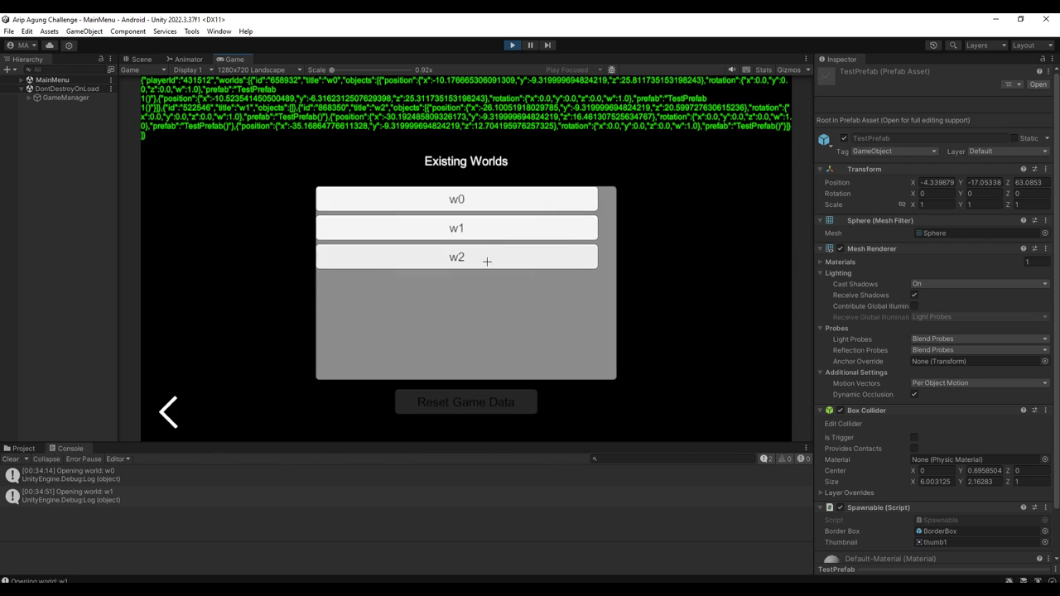
{"action": "left_click", "coordinate": [487, 261]}
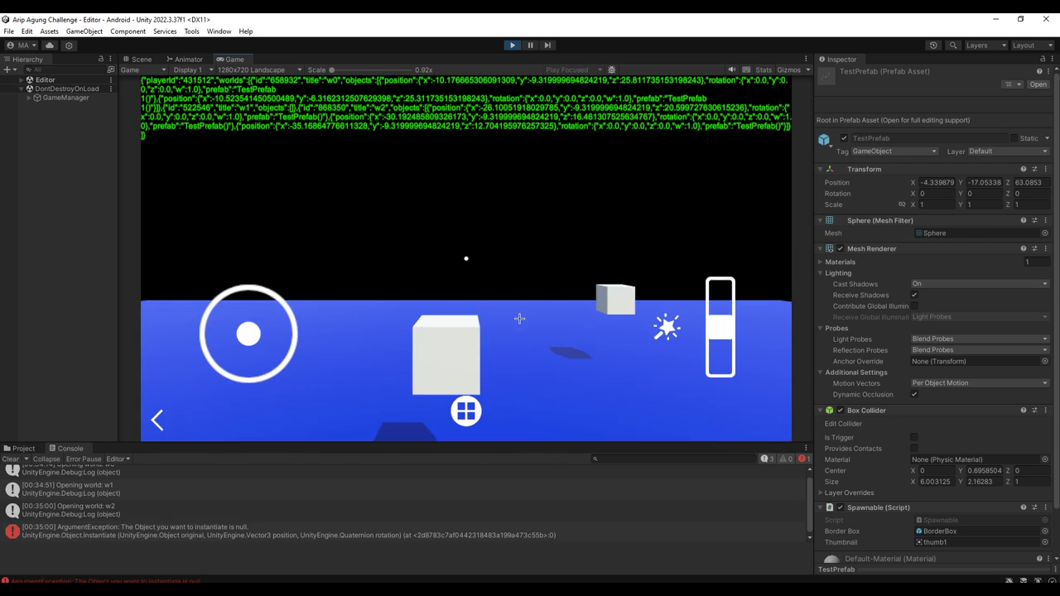
{"action": "mouse_move", "coordinate": [421, 340]}
{"action": "left_mouse_down"}
{"action": "mouse_move", "coordinate": [634, 343]}
{"action": "mouse_move", "coordinate": [461, 343]}
{"action": "left_mouse_up"}
{"action": "left_click", "coordinate": [293, 531]}
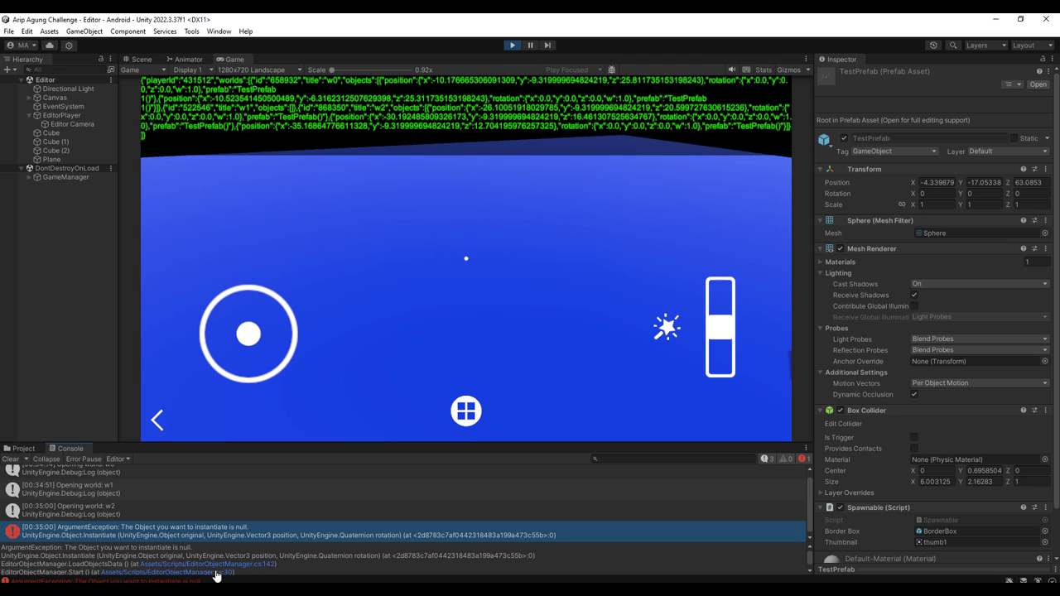
{"action": "left_click", "coordinate": [248, 563]}
{"action": "scroll", "coordinate": [293, 462], "scroll_direction": "up", "scroll_amount": 3}
{"action": "scroll", "coordinate": [298, 531], "scroll_direction": "down", "scroll_amount": 1}
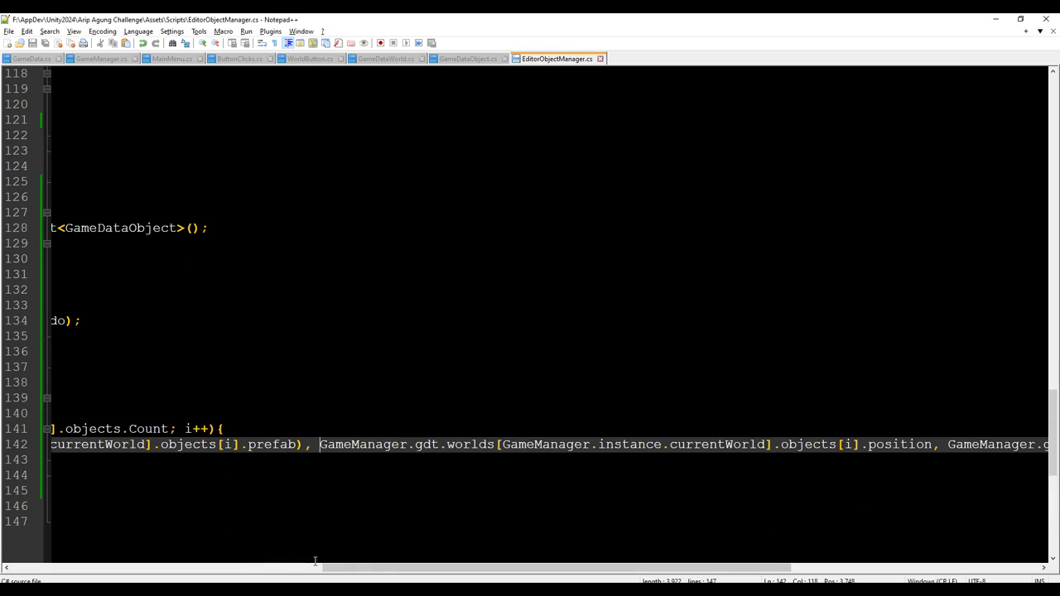
{"action": "mouse_move", "coordinate": [393, 567]}
{"action": "left_mouse_down"}
{"action": "mouse_move", "coordinate": [160, 545]}
{"action": "mouse_move", "coordinate": [170, 537]}
{"action": "left_mouse_up"}
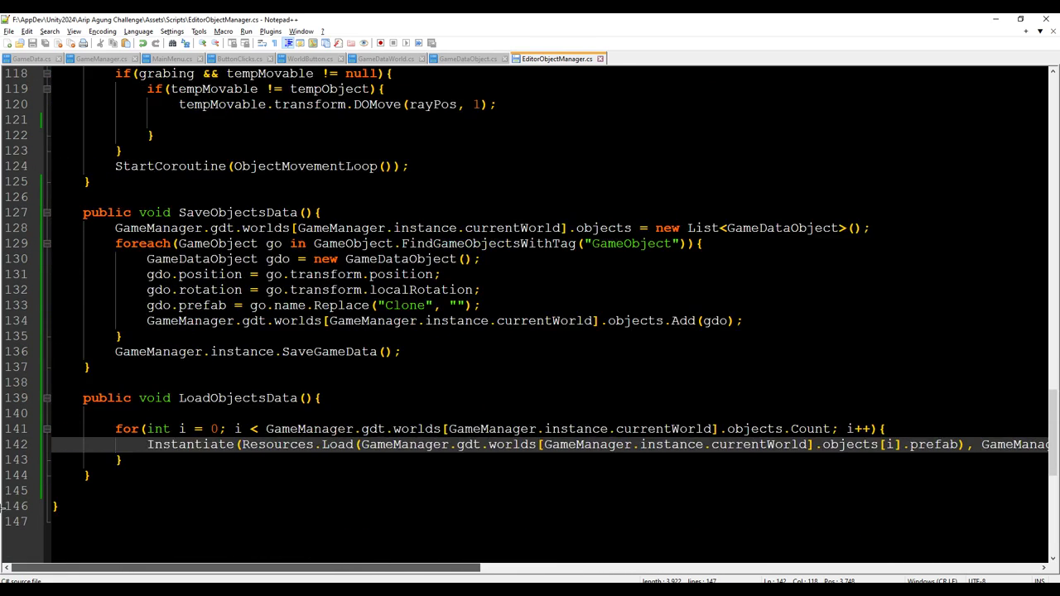
{"action": "scroll", "coordinate": [259, 439], "scroll_direction": "up", "scroll_amount": 5}
{"action": "scroll", "coordinate": [259, 439], "scroll_direction": "up", "scroll_amount": 4}
{"action": "scroll", "coordinate": [258, 439], "scroll_direction": "up", "scroll_amount": 4}
{"action": "scroll", "coordinate": [259, 439], "scroll_direction": "up", "scroll_amount": 5}
{"action": "scroll", "coordinate": [258, 439], "scroll_direction": "up", "scroll_amount": 4}
{"action": "scroll", "coordinate": [258, 439], "scroll_direction": "up", "scroll_amount": 1}
{"action": "scroll", "coordinate": [259, 439], "scroll_direction": "up", "scroll_amount": 4}
{"action": "scroll", "coordinate": [258, 439], "scroll_direction": "up", "scroll_amount": 4}
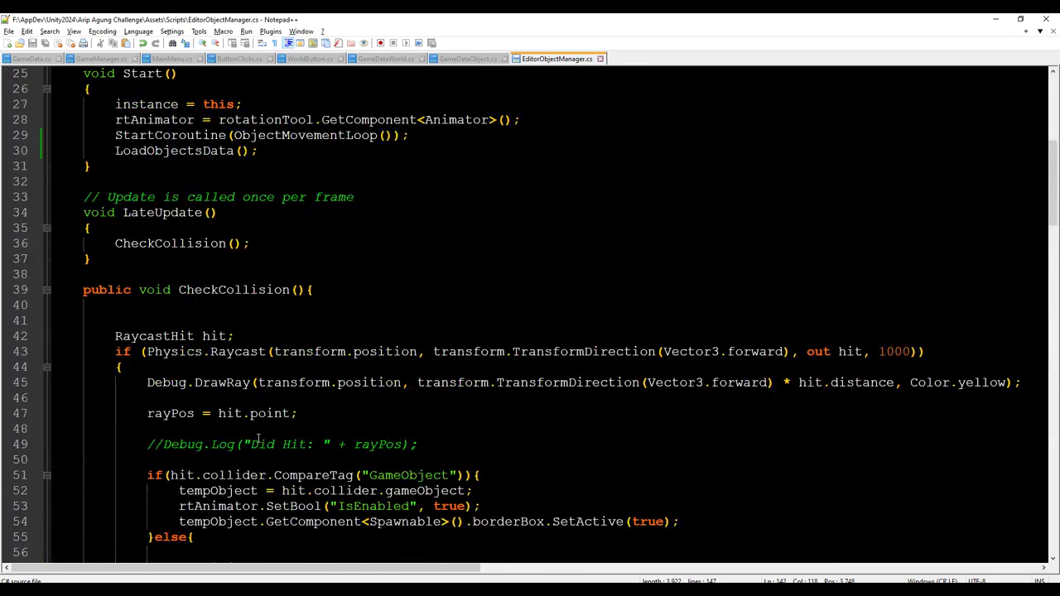
{"action": "scroll", "coordinate": [258, 439], "scroll_direction": "up", "scroll_amount": 6}
{"action": "scroll", "coordinate": [258, 439], "scroll_direction": "up", "scroll_amount": 2}
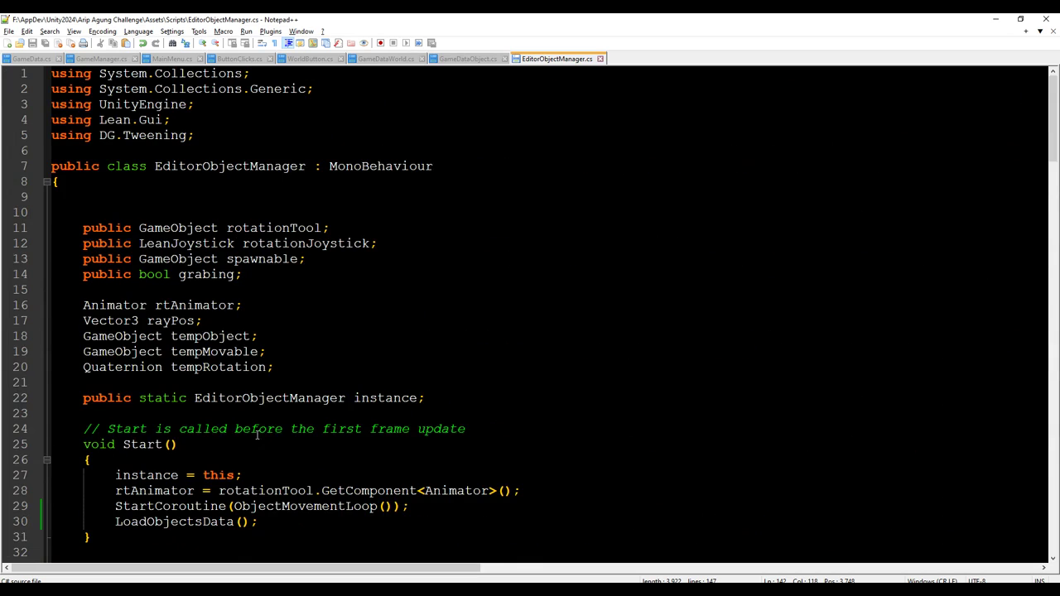
{"action": "scroll", "coordinate": [256, 435], "scroll_direction": "down", "scroll_amount": 2}
{"action": "scroll", "coordinate": [256, 433], "scroll_direction": "down", "scroll_amount": 1}
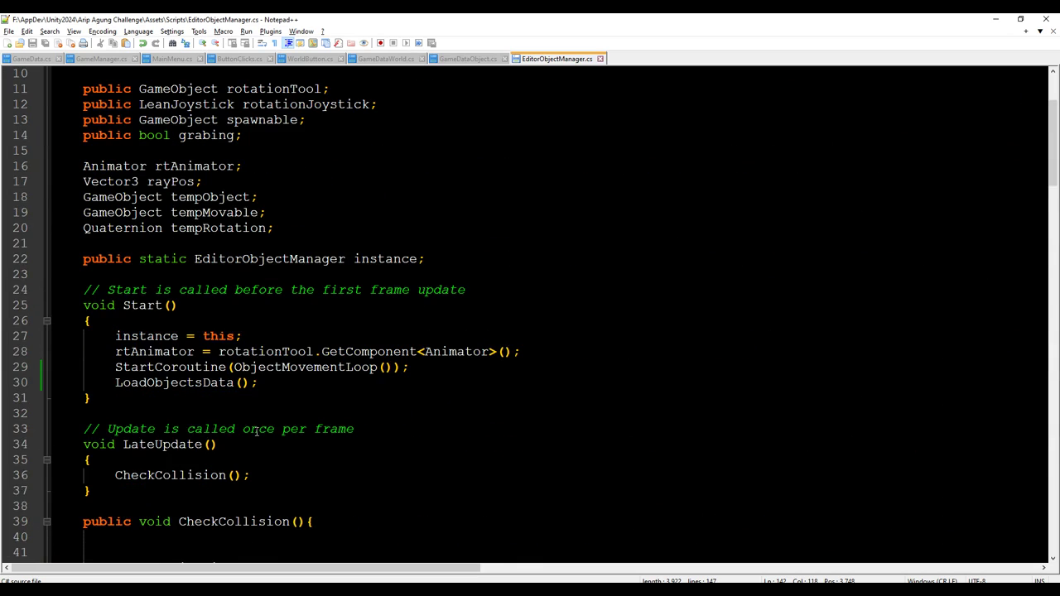
{"action": "scroll", "coordinate": [257, 432], "scroll_direction": "down", "scroll_amount": 1}
{"action": "scroll", "coordinate": [257, 433], "scroll_direction": "down", "scroll_amount": 1}
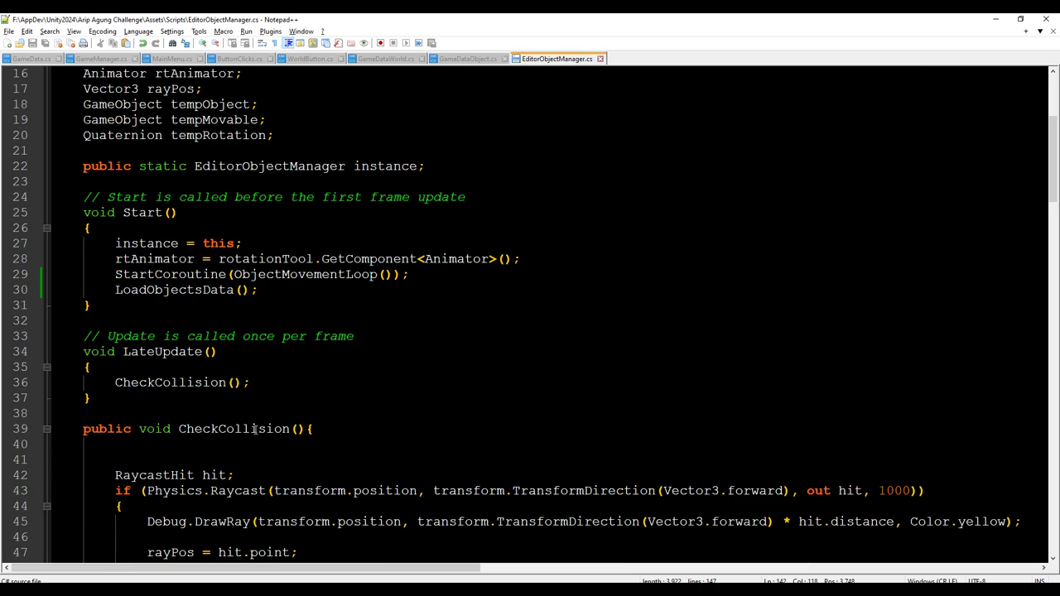
{"action": "scroll", "coordinate": [256, 428], "scroll_direction": "down", "scroll_amount": 4}
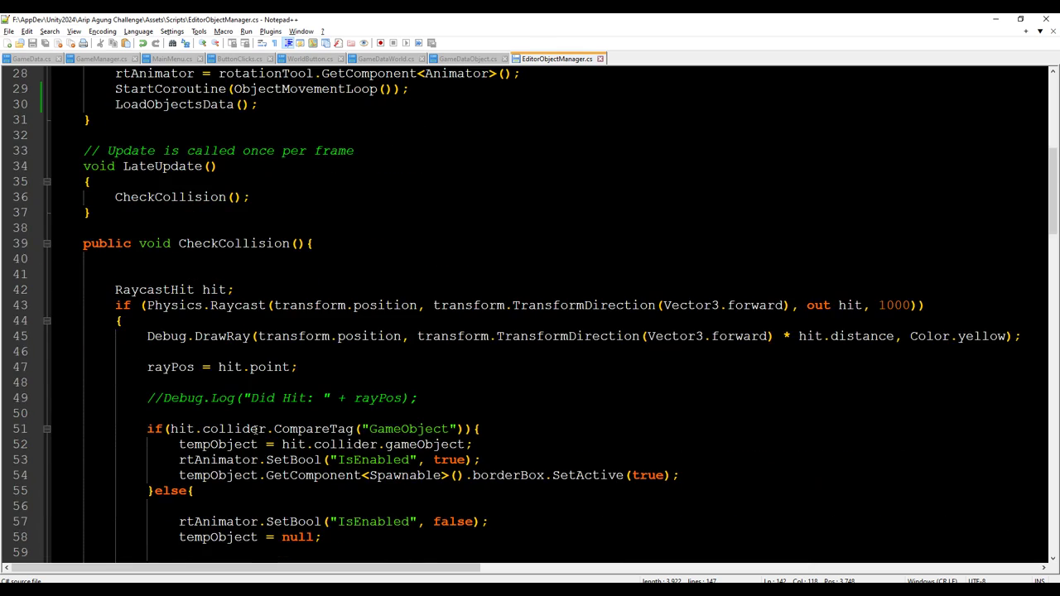
{"action": "scroll", "coordinate": [255, 428], "scroll_direction": "down", "scroll_amount": 4}
{"action": "scroll", "coordinate": [255, 428], "scroll_direction": "down", "scroll_amount": 11}
{"action": "scroll", "coordinate": [255, 429], "scroll_direction": "down", "scroll_amount": 9}
{"action": "scroll", "coordinate": [286, 444], "scroll_direction": "down", "scroll_amount": 8}
{"action": "scroll", "coordinate": [284, 445], "scroll_direction": "down", "scroll_amount": 2}
{"action": "scroll", "coordinate": [282, 445], "scroll_direction": "up", "scroll_amount": 2}
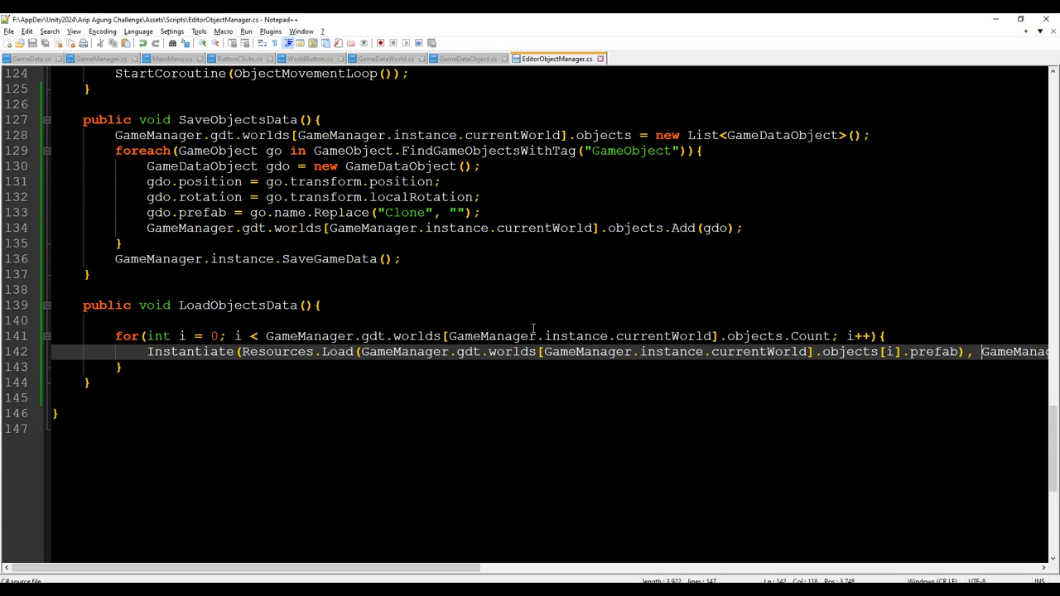
Review currentWorld and Resources on line 142, then open Unity's ArgumentException at that line.
{"action": "double_click", "coordinate": [644, 333]}
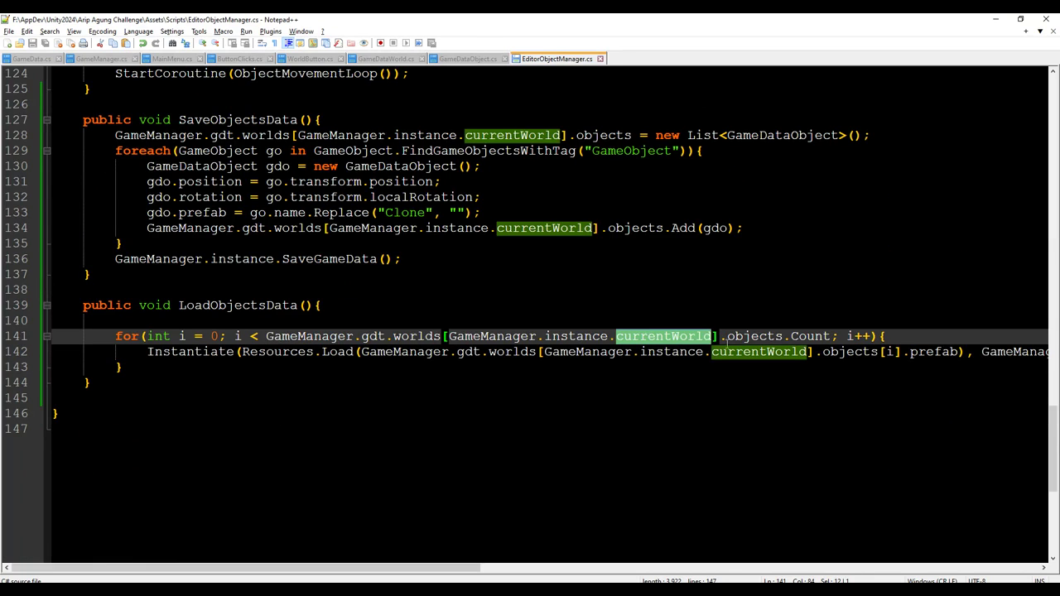
{"action": "left_click", "coordinate": [677, 336]}
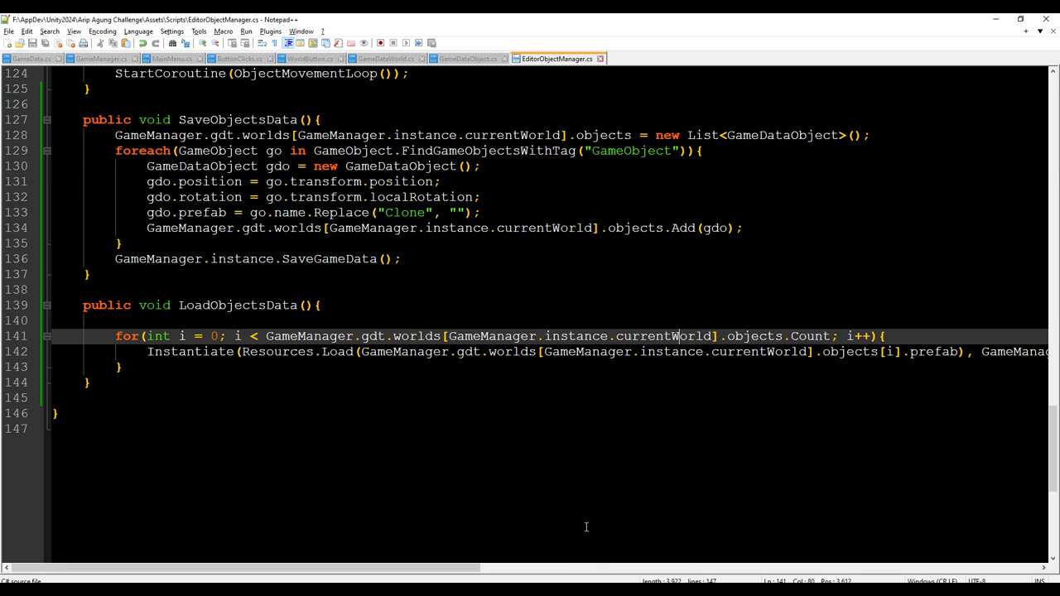
{"action": "double_click", "coordinate": [278, 352]}
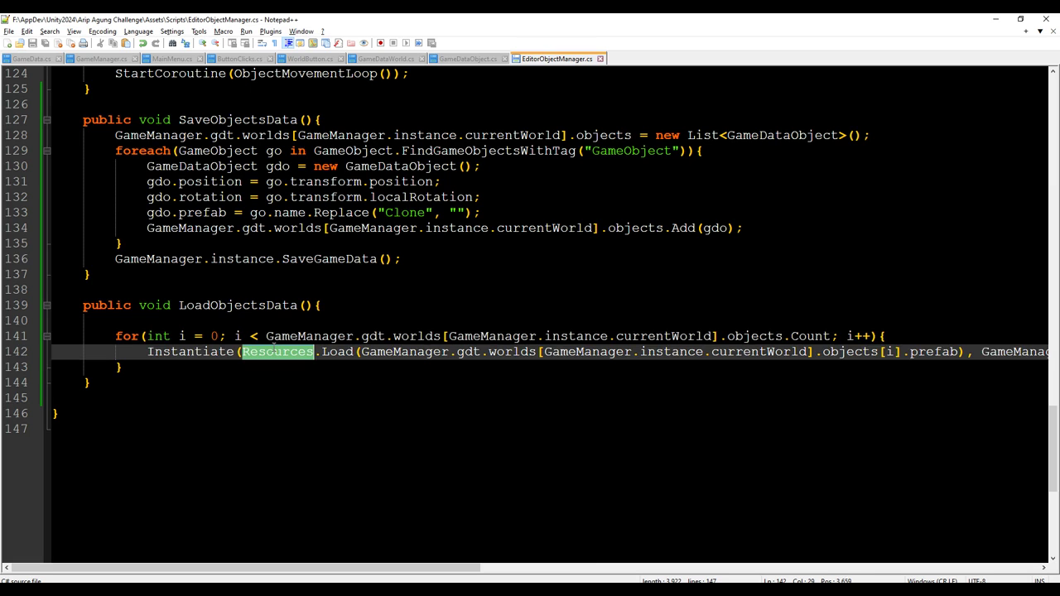
{"action": "mouse_move", "coordinate": [407, 562]}
{"action": "left_mouse_down"}
{"action": "mouse_move", "coordinate": [749, 531]}
{"action": "mouse_move", "coordinate": [343, 554]}
{"action": "mouse_move", "coordinate": [995, 539]}
{"action": "left_mouse_up"}
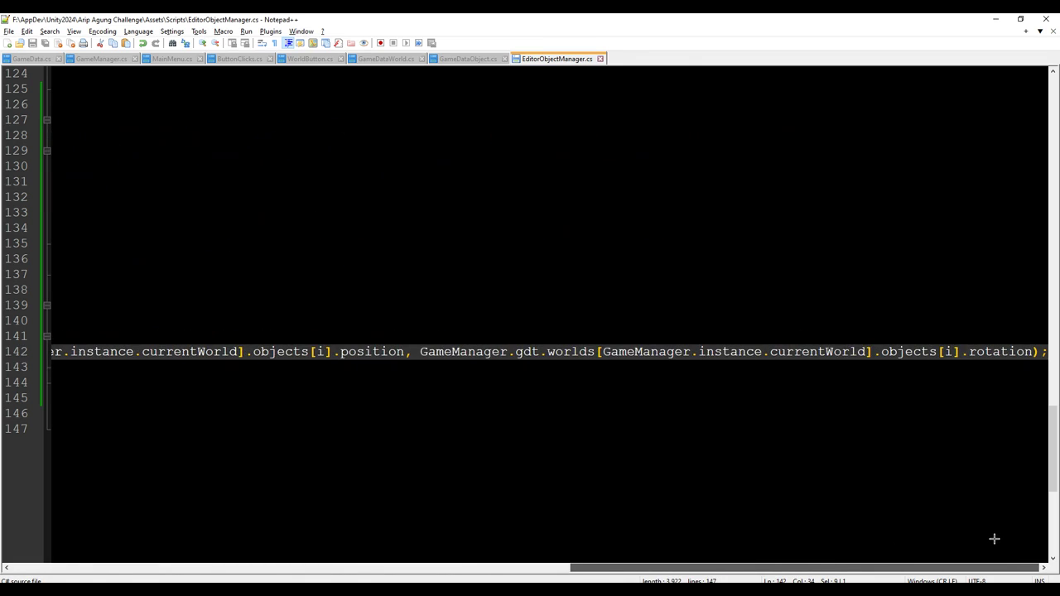
{"action": "mouse_move", "coordinate": [998, 541]}
{"action": "left_mouse_down"}
{"action": "mouse_move", "coordinate": [845, 568]}
{"action": "mouse_move", "coordinate": [657, 574]}
{"action": "left_mouse_up"}
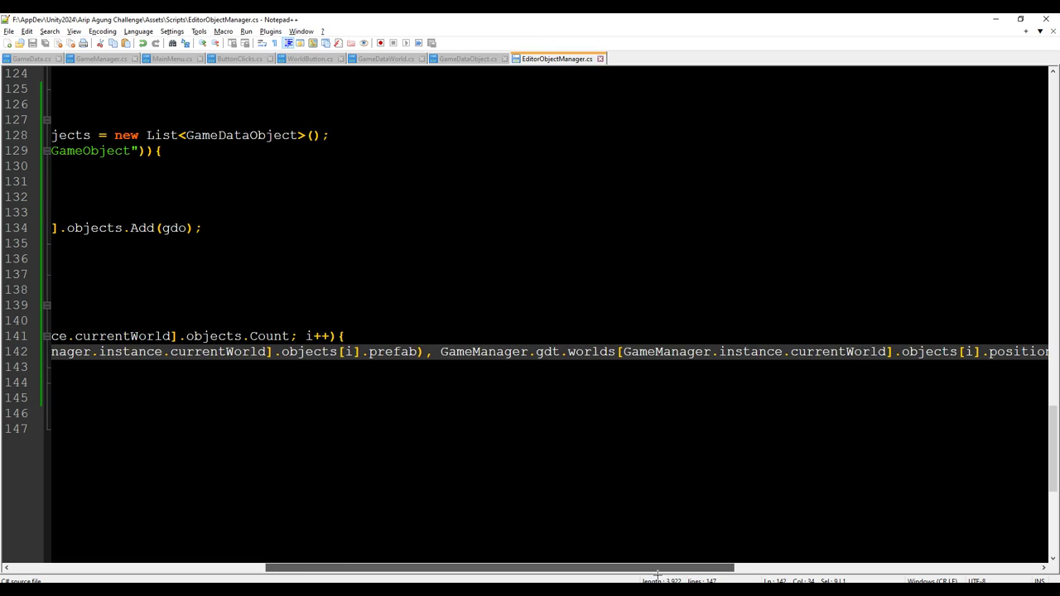
{"action": "left_click_drag", "start_coordinate": [657, 573], "coordinate": [545, 571]}
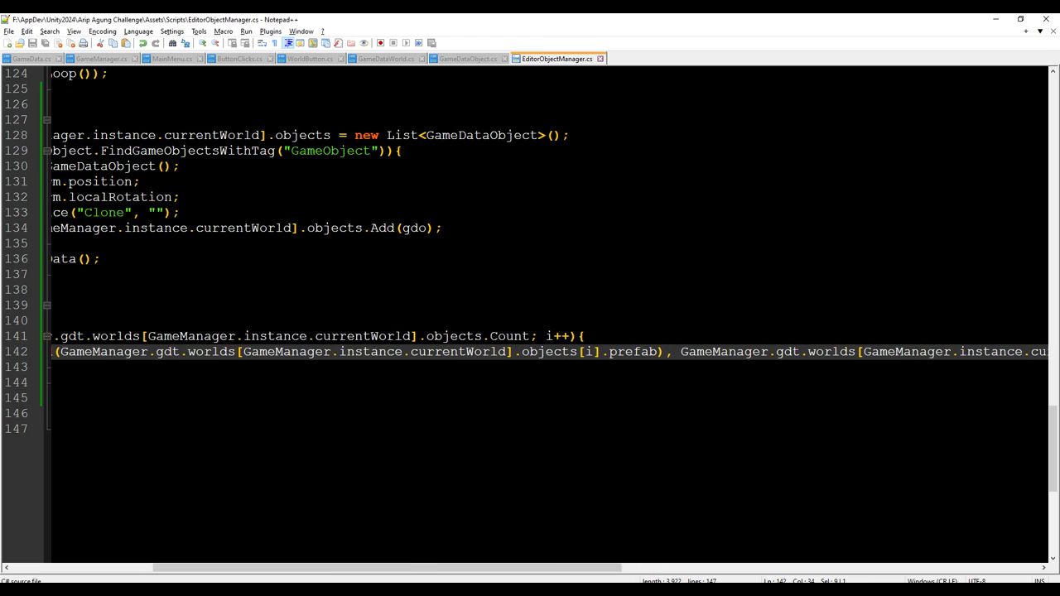
{"action": "left_click", "coordinate": [775, 543]}
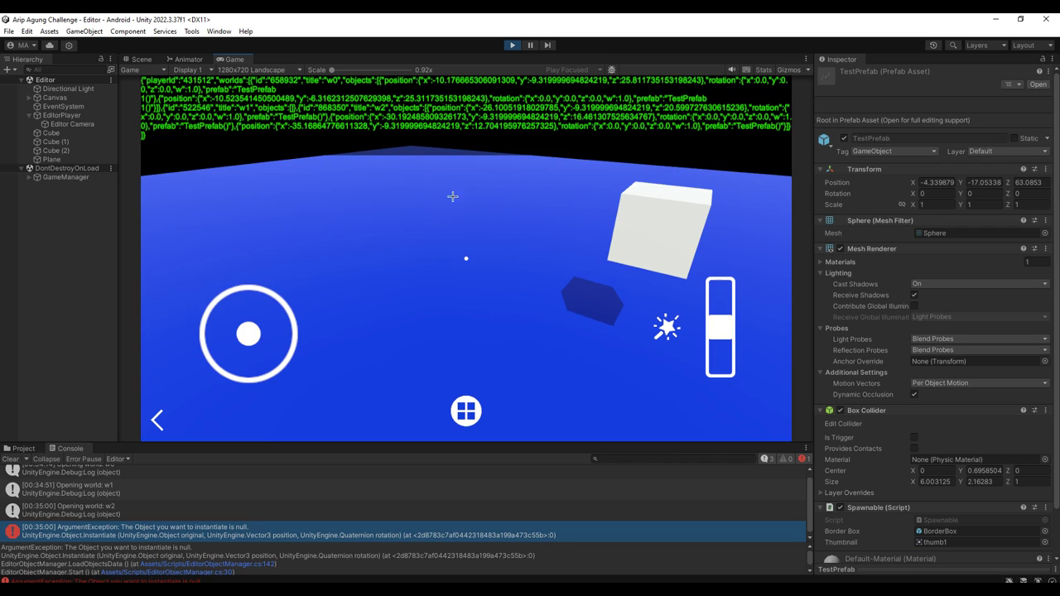
{"action": "double_click", "coordinate": [707, 530]}
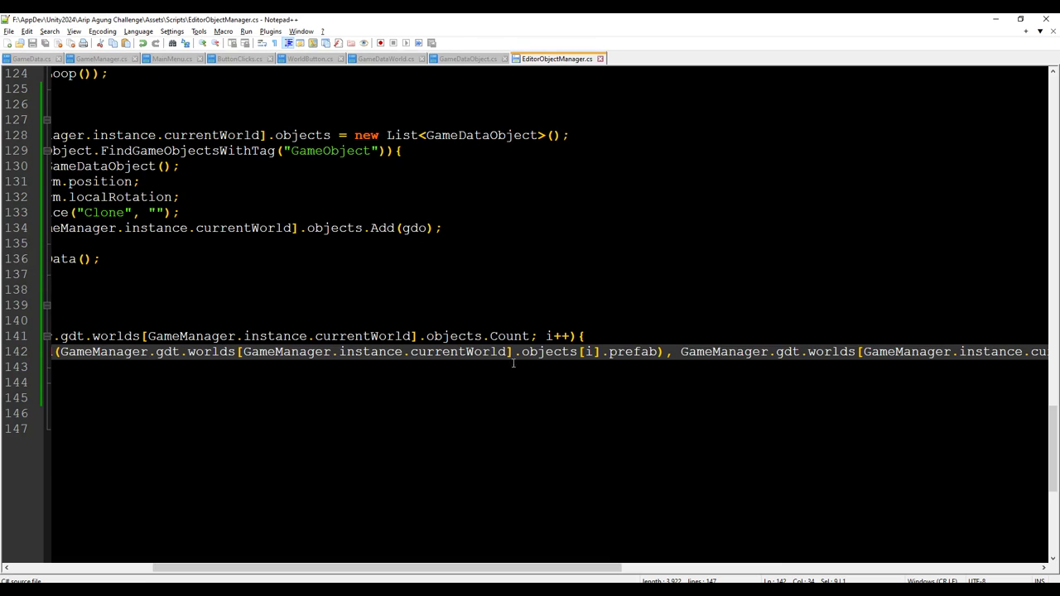
Make line 133's Replace strip "(Clone)" with its parentheses, then go back to Unity.
{"action": "scroll", "coordinate": [450, 367], "scroll_direction": "up", "scroll_amount": 1}
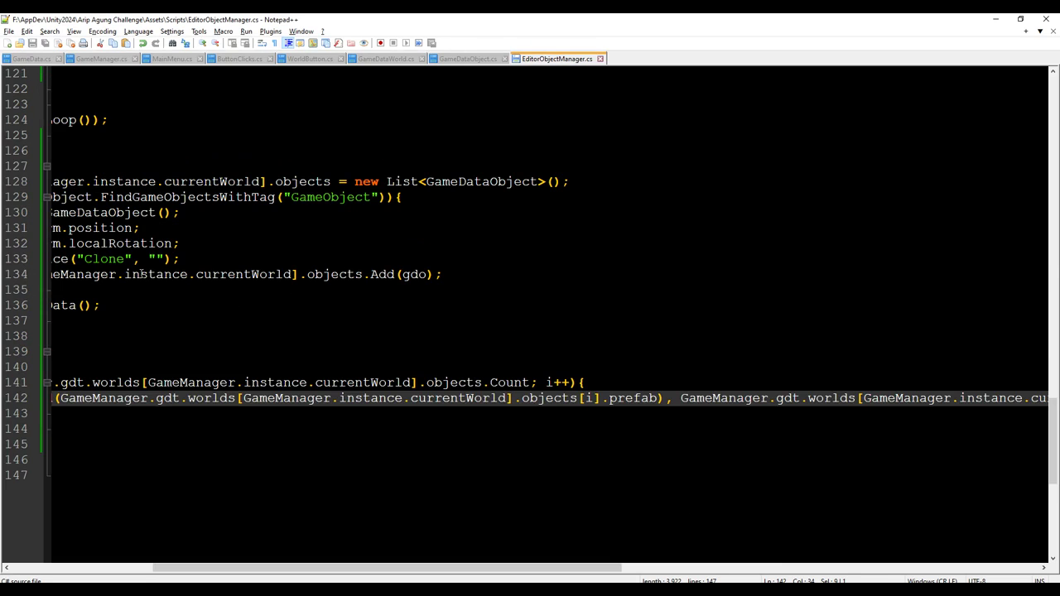
{"action": "left_click", "coordinate": [84, 258]}
{"action": "type", "text": "("}
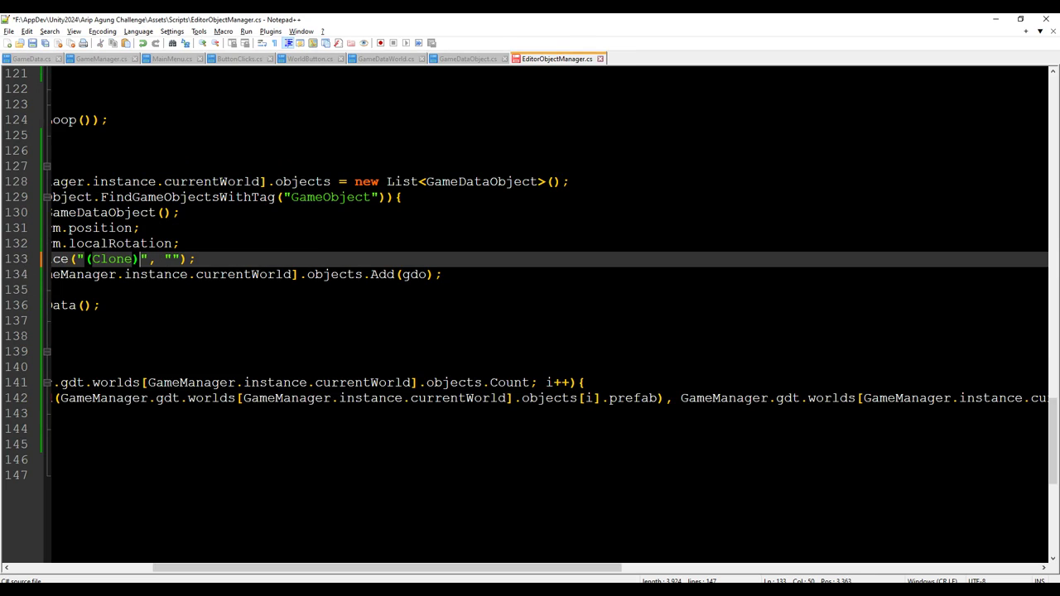
{"action": "key", "text": "alt+Tab"}
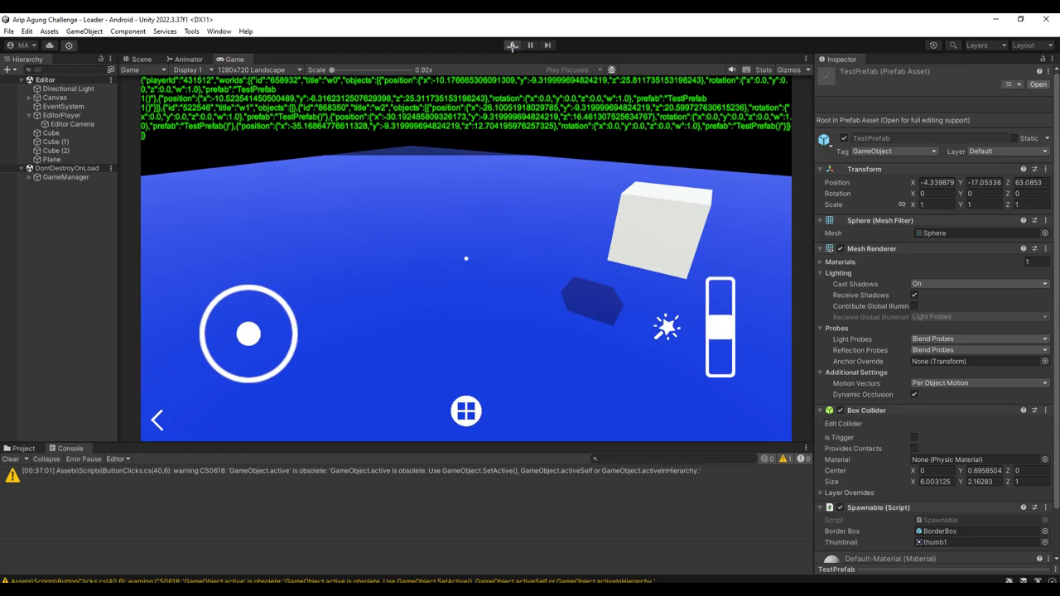
Restart play mode, reset the game data, and create a new world named ohyeah.
{"action": "left_click", "coordinate": [512, 44]}
{"action": "left_click", "coordinate": [513, 44]}
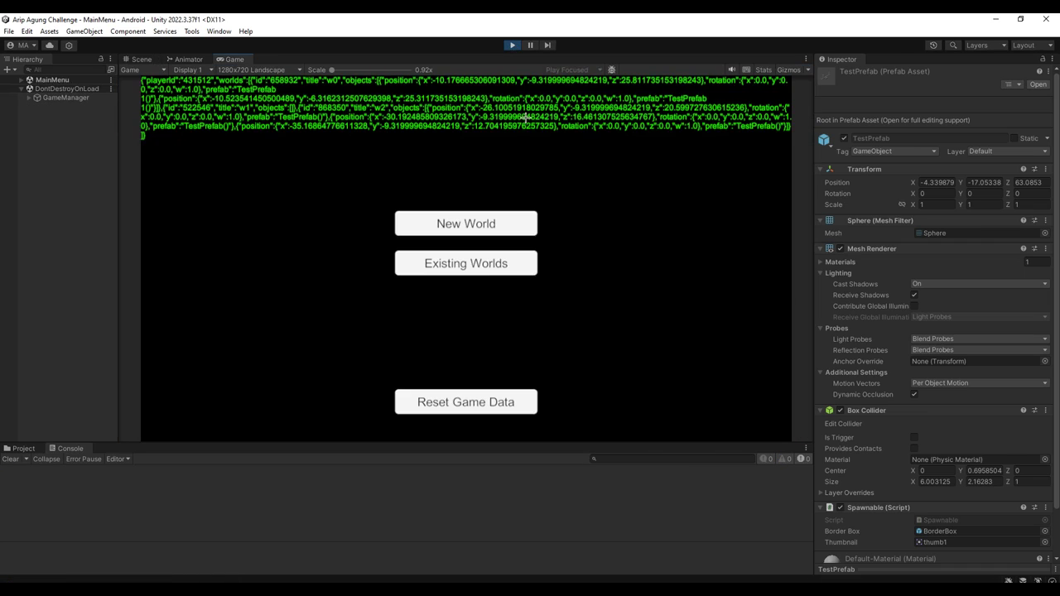
{"action": "left_click", "coordinate": [500, 224]}
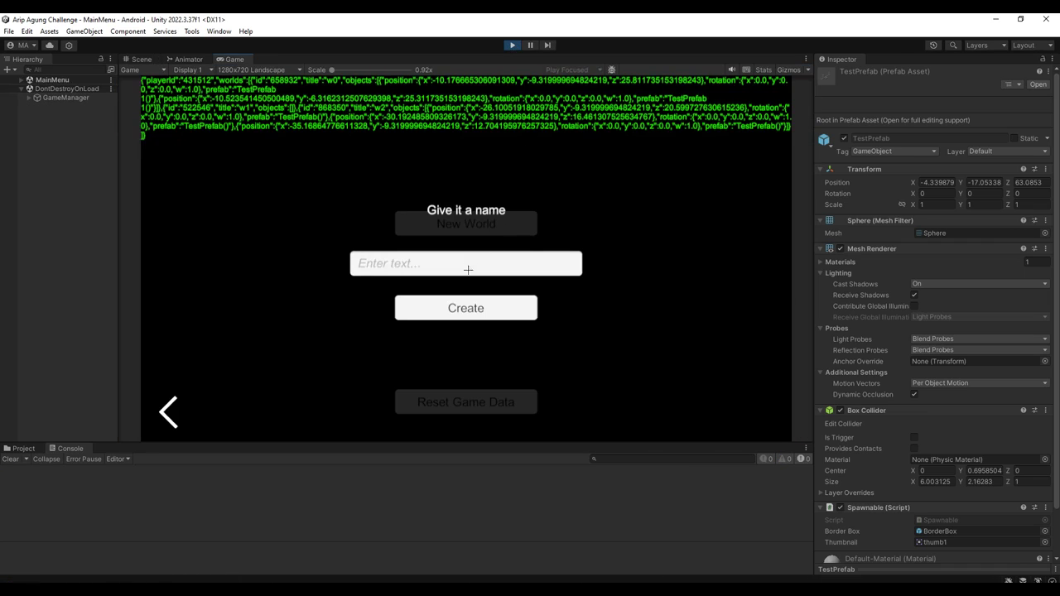
{"action": "left_click", "coordinate": [168, 410]}
{"action": "left_click", "coordinate": [439, 402]}
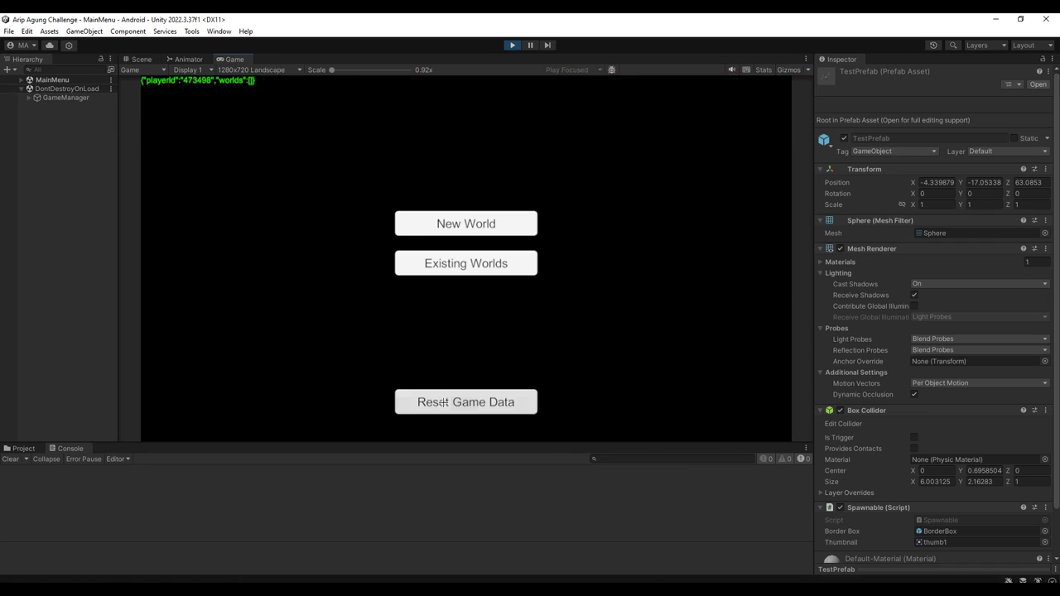
{"action": "left_click", "coordinate": [470, 230]}
{"action": "left_click", "coordinate": [469, 258]}
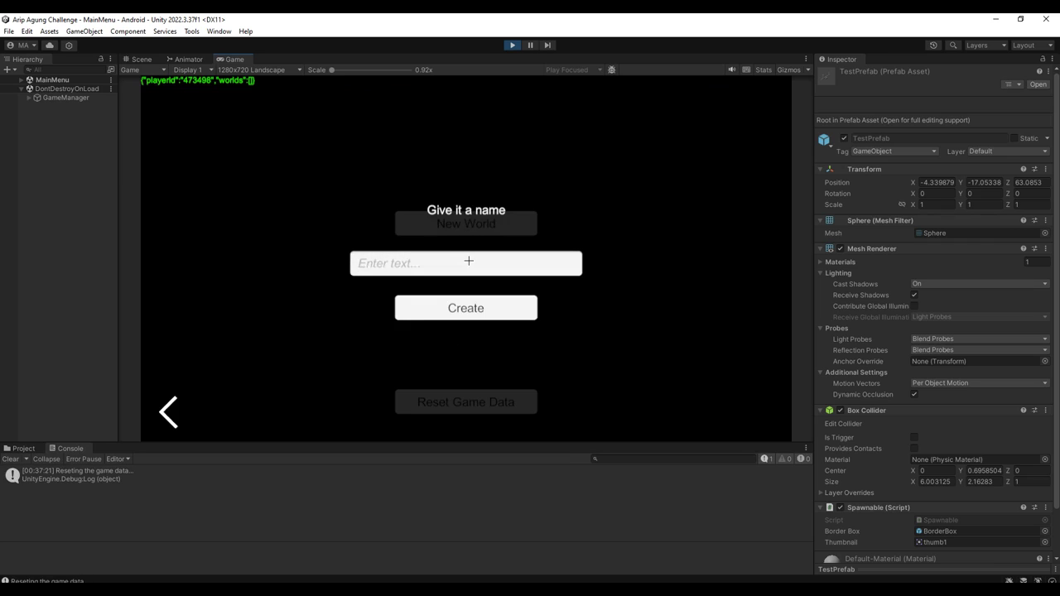
{"action": "type", "text": "ohyeah"}
{"action": "left_click", "coordinate": [461, 309]}
Place two TestPrefab objects and two capsule prefabs in ohyeah, then exit to the main menu.
{"action": "mouse_move", "coordinate": [535, 320]}
{"action": "left_mouse_down"}
{"action": "mouse_move", "coordinate": [478, 326]}
{"action": "mouse_move", "coordinate": [490, 336]}
{"action": "left_mouse_up"}
{"action": "left_click", "coordinate": [646, 332]}
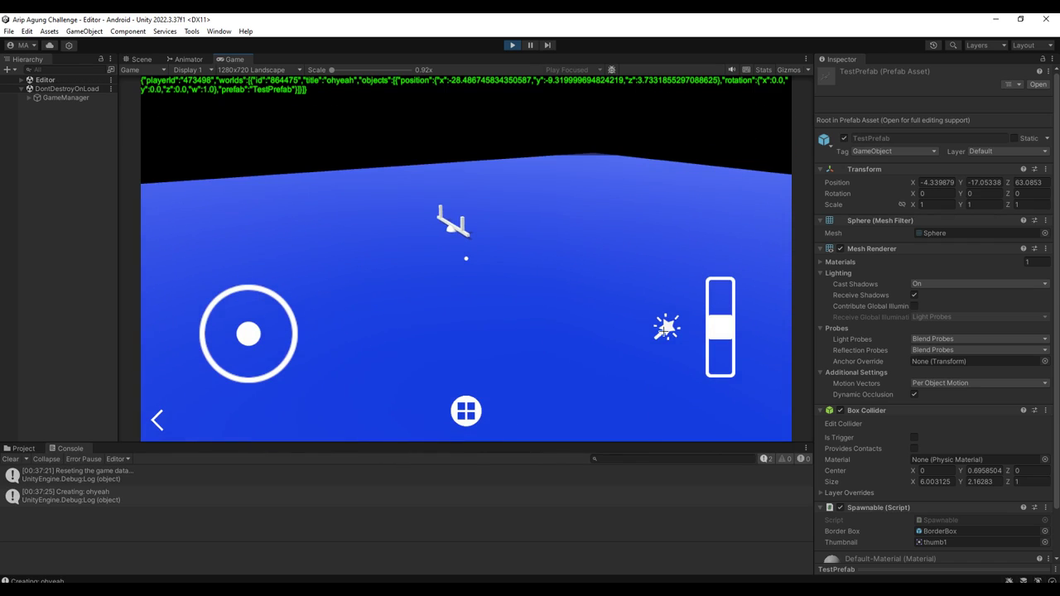
{"action": "left_click", "coordinate": [667, 327]}
{"action": "left_click_drag", "start_coordinate": [509, 315], "coordinate": [529, 325]}
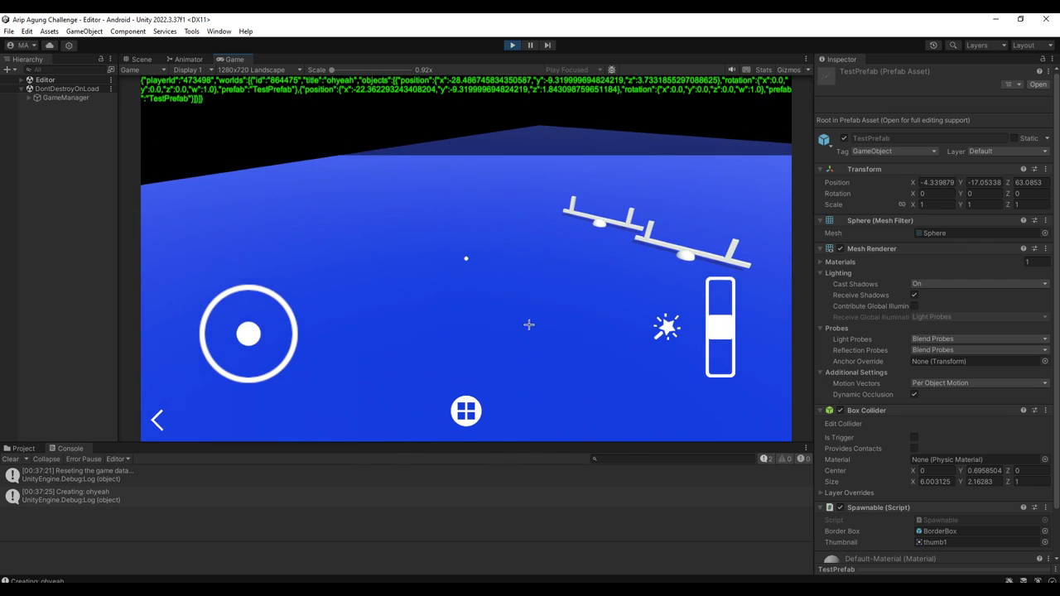
{"action": "left_click", "coordinate": [466, 410]}
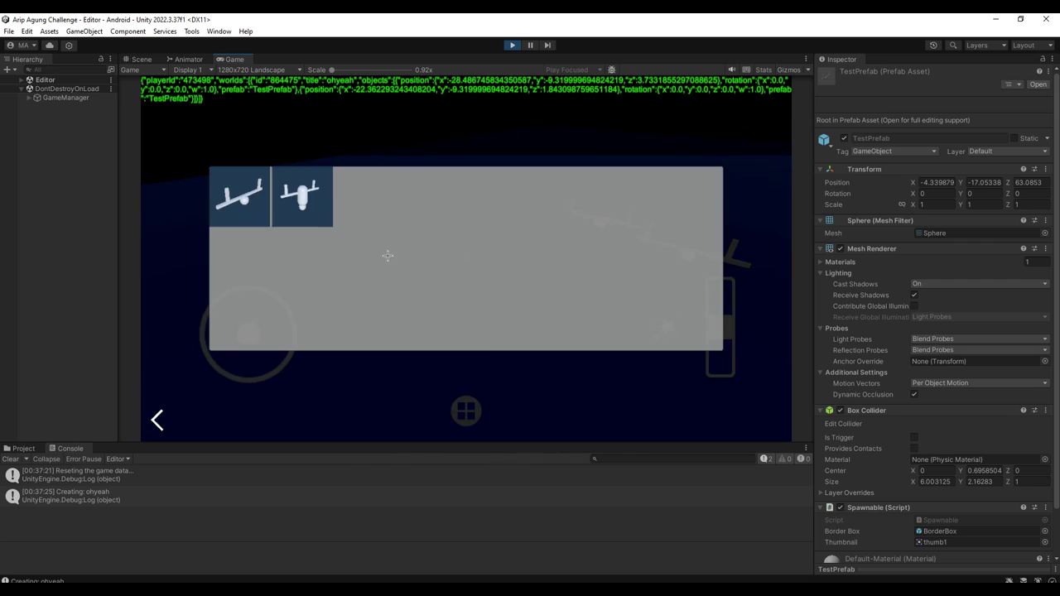
{"action": "left_click", "coordinate": [303, 197]}
{"action": "left_click", "coordinate": [666, 327]}
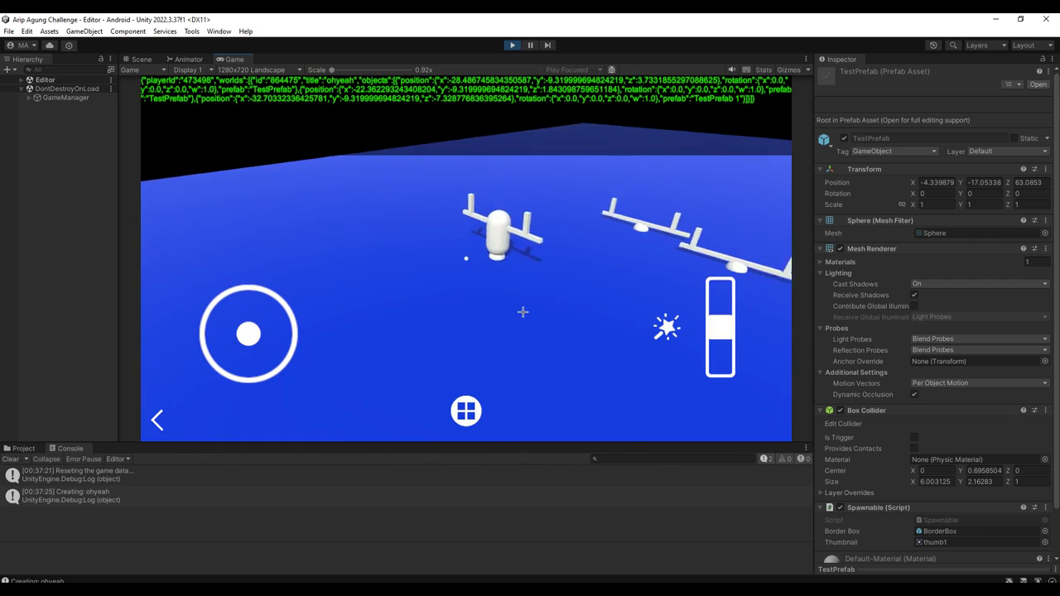
{"action": "left_click_drag", "start_coordinate": [629, 324], "coordinate": [547, 319]}
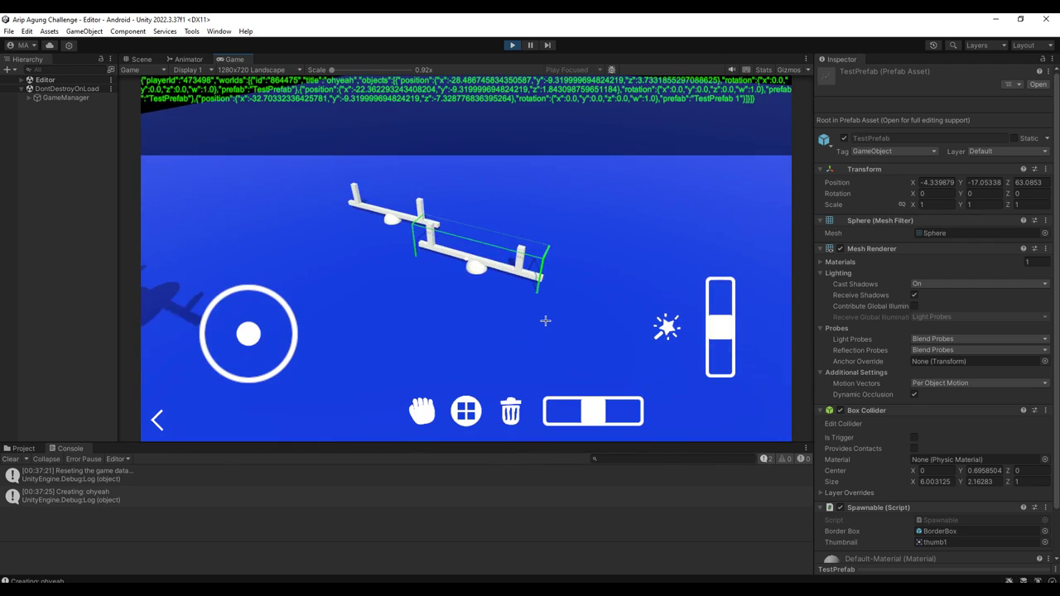
{"action": "left_click", "coordinate": [666, 327]}
{"action": "left_click_drag", "start_coordinate": [508, 344], "coordinate": [468, 354]}
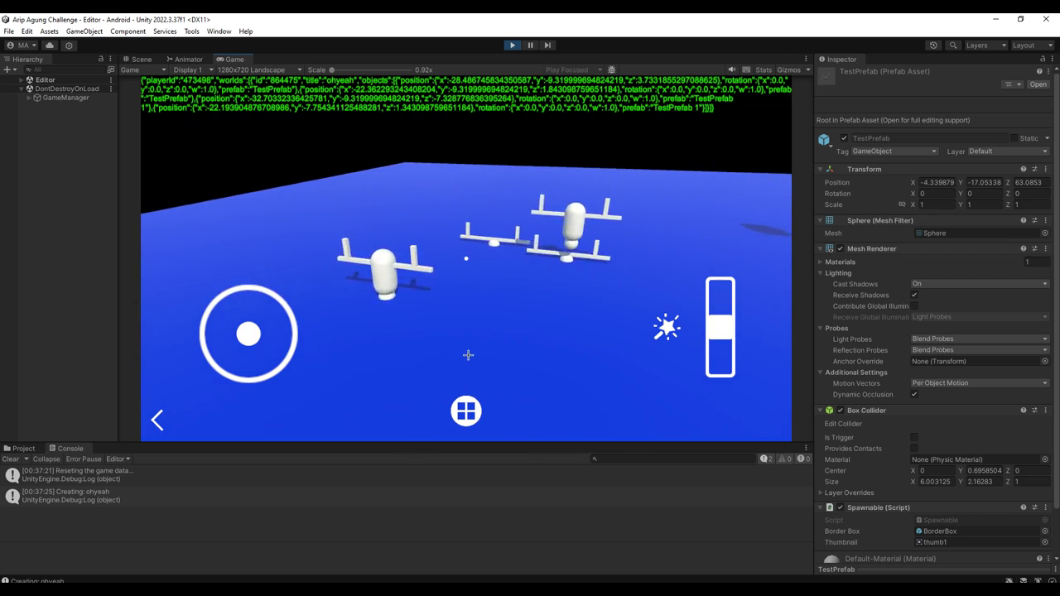
{"action": "left_click", "coordinate": [157, 420]}
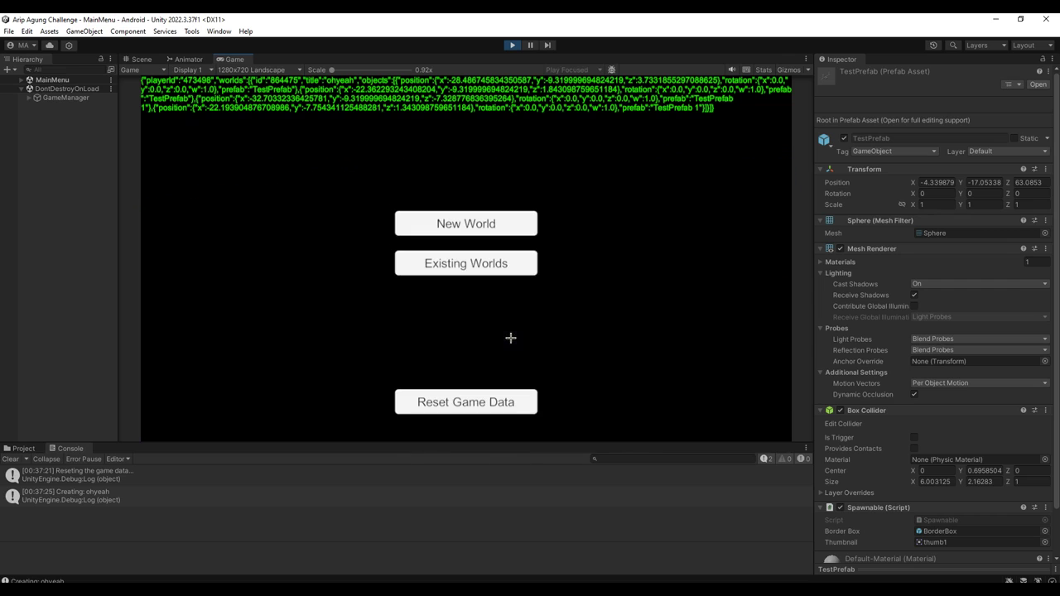
Reopen ohyeah and place a bench and a capsule from the inventory.
{"action": "left_click", "coordinate": [477, 262]}
{"action": "left_click", "coordinate": [466, 204]}
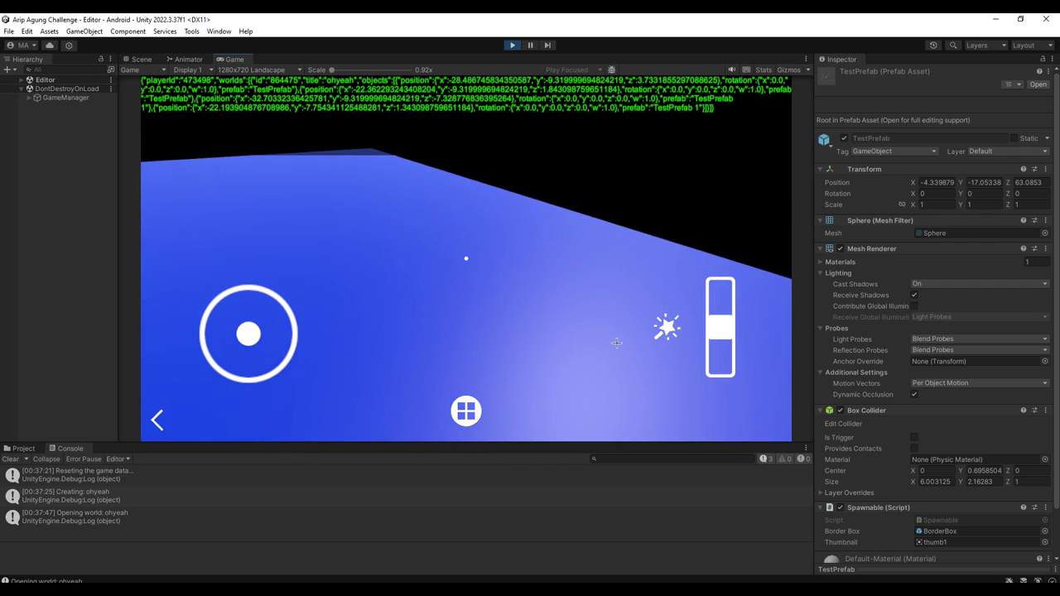
{"action": "left_click", "coordinate": [666, 329]}
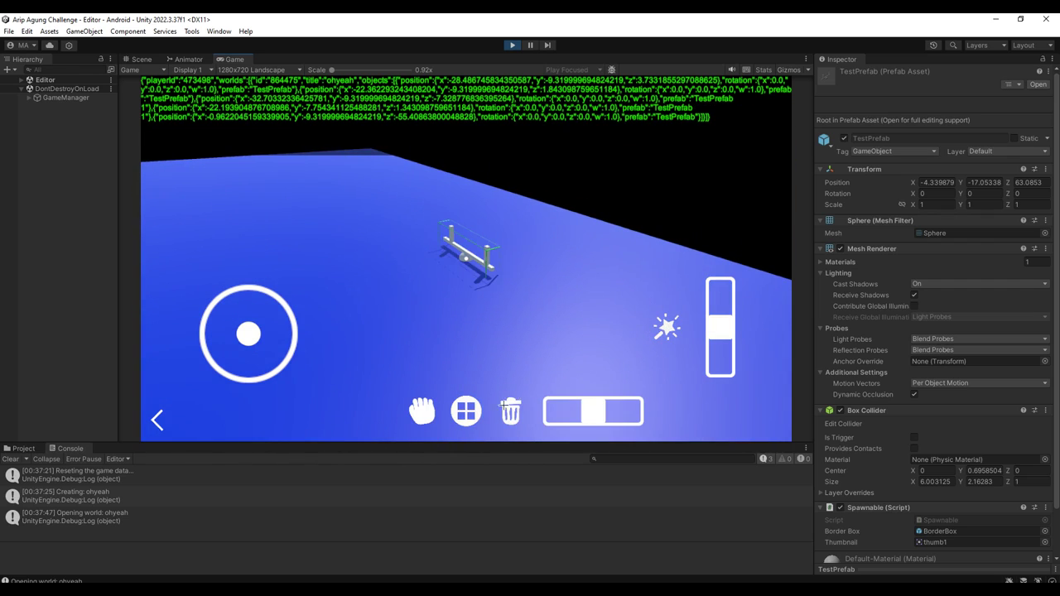
{"action": "left_click", "coordinate": [566, 354]}
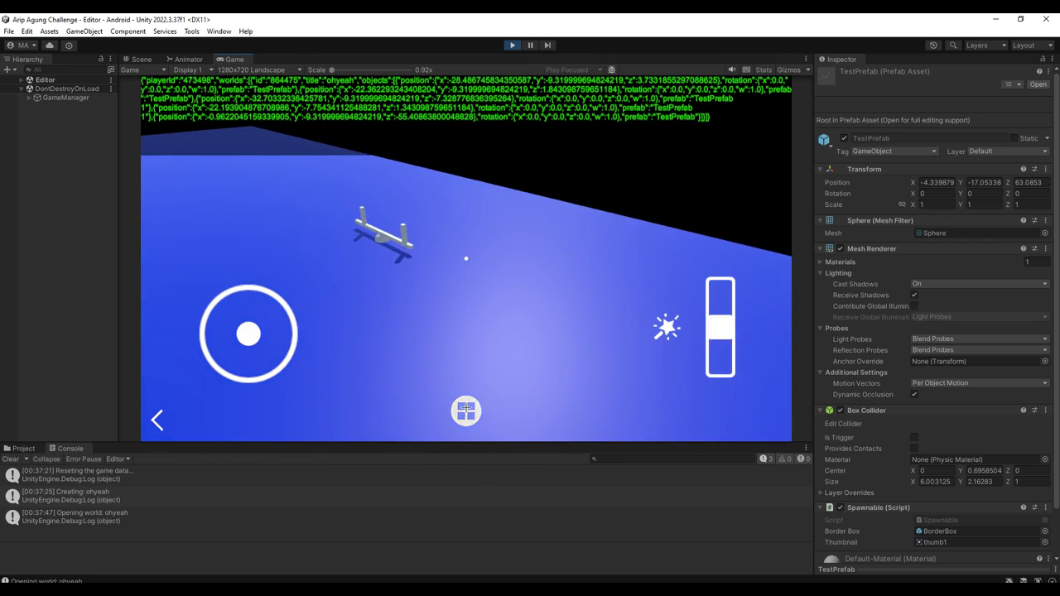
{"action": "left_click", "coordinate": [465, 410]}
{"action": "left_click", "coordinate": [328, 206]}
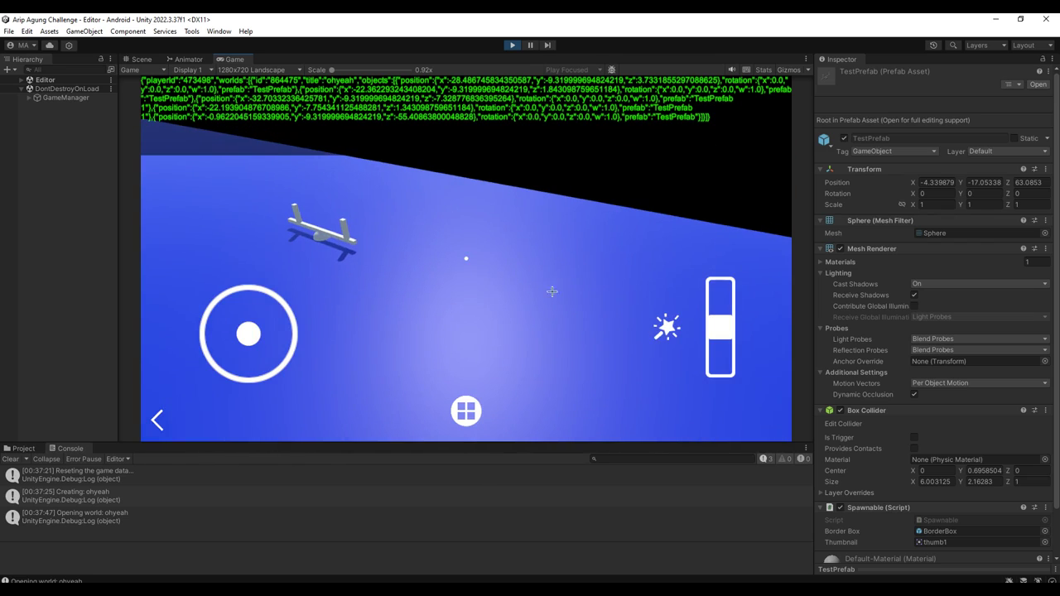
{"action": "left_click", "coordinate": [665, 336]}
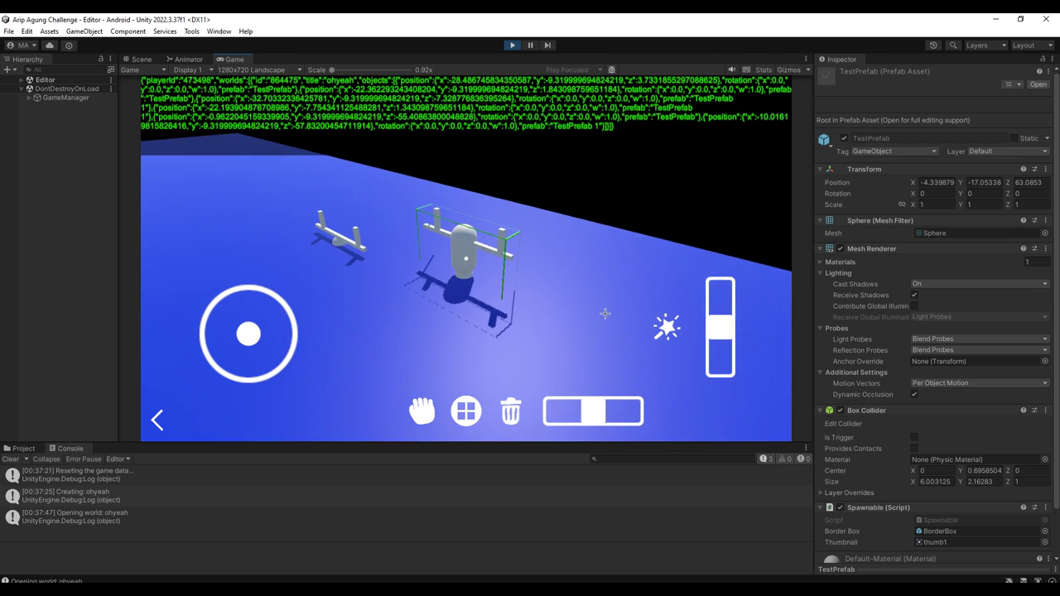
Rotate the capsule and the bench with the slider, then place another bench.
{"action": "left_click_drag", "start_coordinate": [594, 412], "coordinate": [514, 412]}
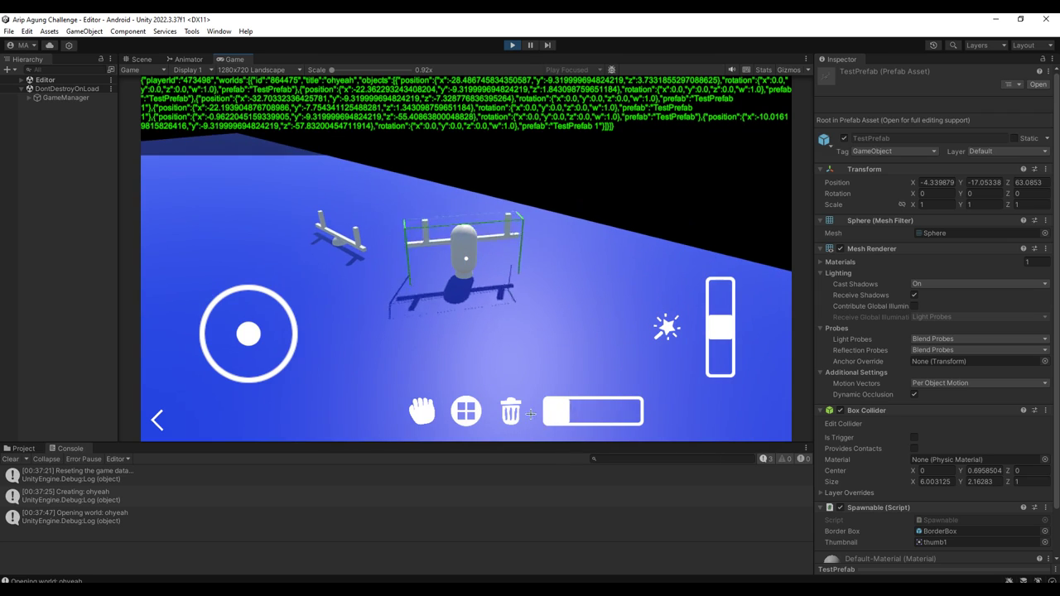
{"action": "left_click", "coordinate": [522, 350]}
{"action": "left_click", "coordinate": [523, 351]}
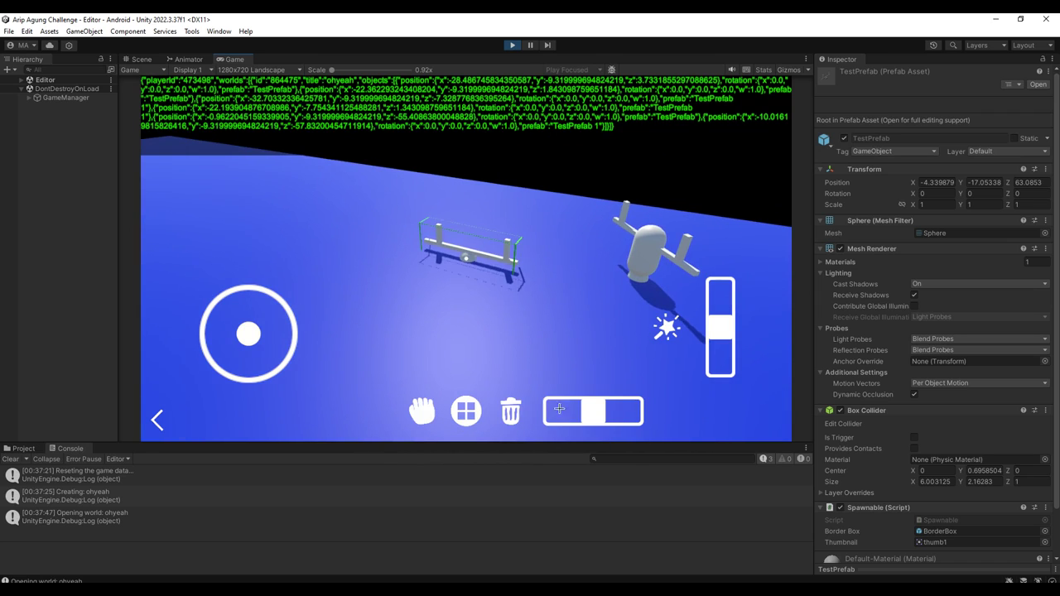
{"action": "left_click_drag", "start_coordinate": [584, 411], "coordinate": [603, 412]}
{"action": "left_click", "coordinate": [553, 334]}
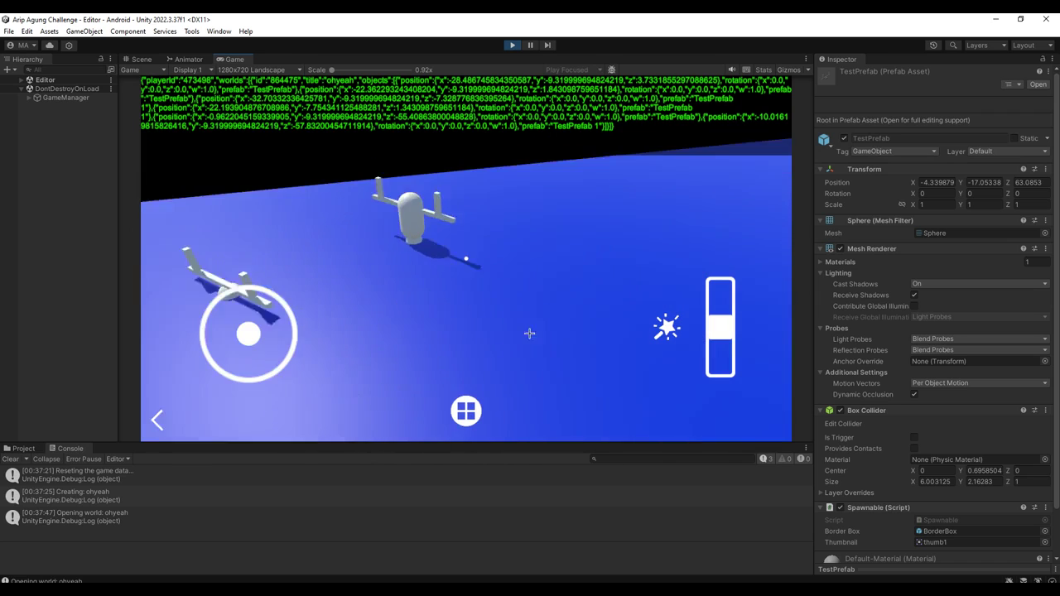
{"action": "left_click_drag", "start_coordinate": [554, 334], "coordinate": [525, 335]}
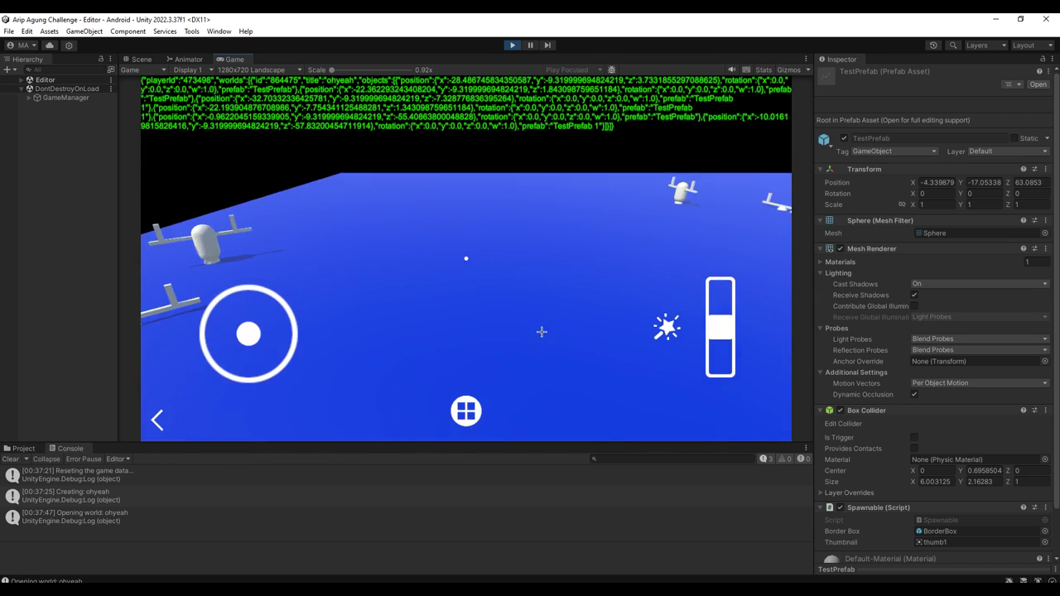
{"action": "left_click", "coordinate": [660, 319]}
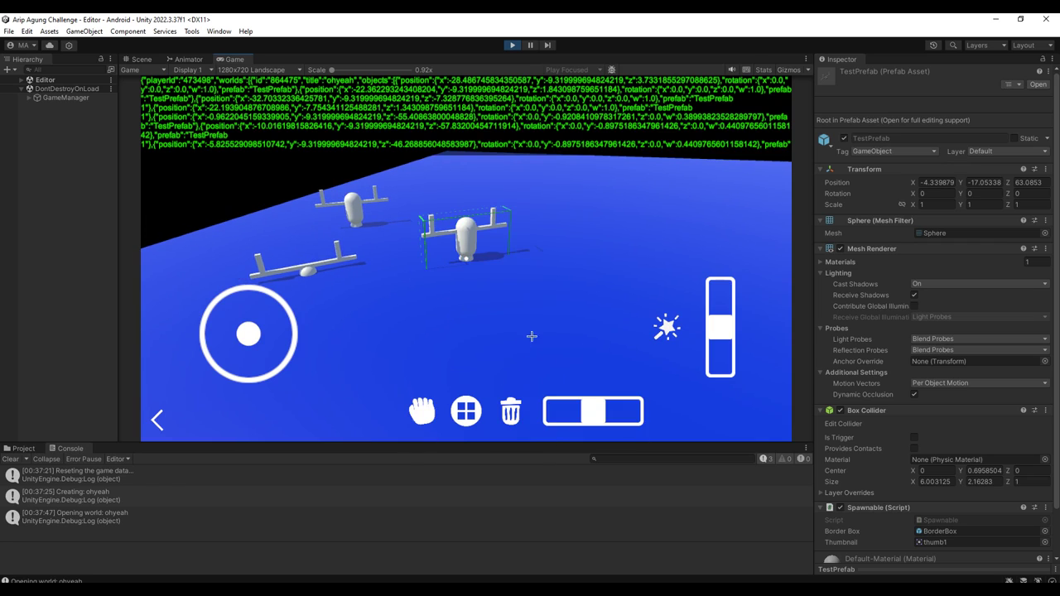
{"action": "mouse_move", "coordinate": [523, 324]}
{"action": "left_mouse_down"}
{"action": "mouse_move", "coordinate": [551, 310]}
{"action": "mouse_move", "coordinate": [415, 301]}
{"action": "left_mouse_up"}
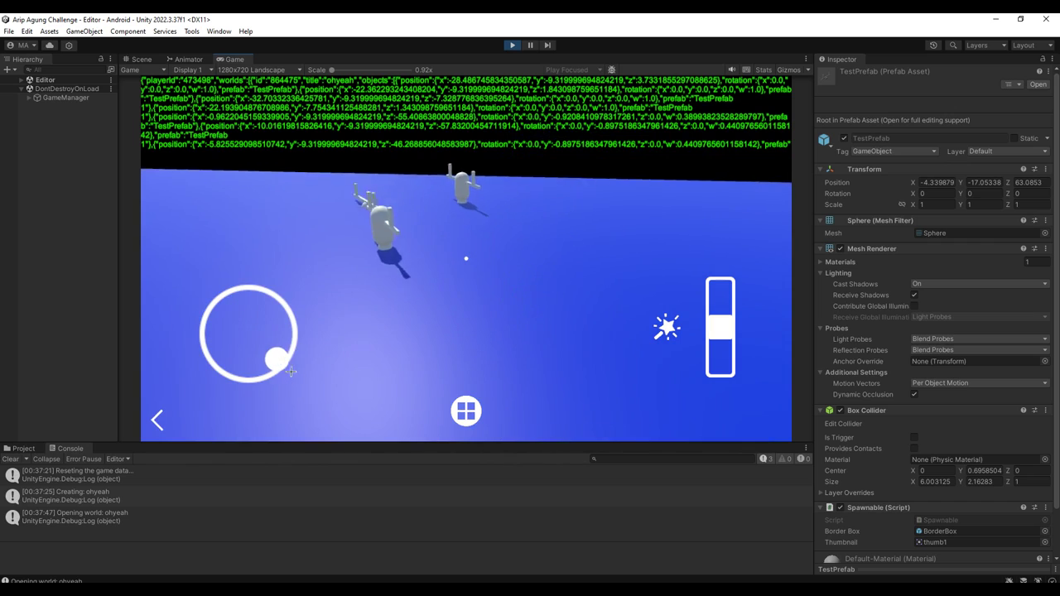
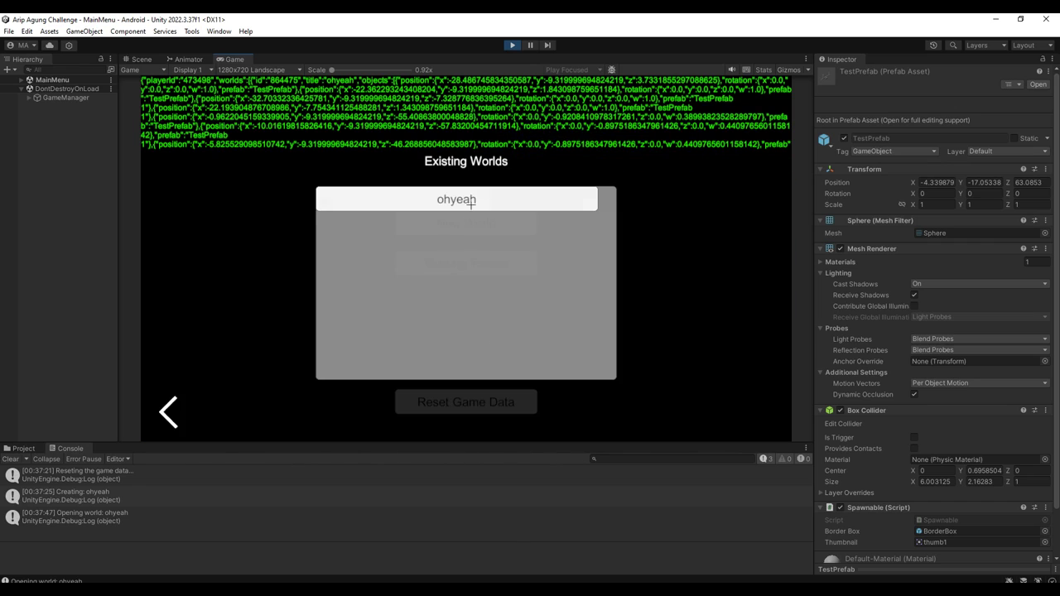
Load the saved world 'ohyeah' with its TestPrefab objects, view the floor, then exit to the main menu.
{"action": "left_click", "coordinate": [471, 202]}
{"action": "mouse_move", "coordinate": [517, 310]}
{"action": "left_mouse_down"}
{"action": "mouse_move", "coordinate": [580, 283]}
{"action": "mouse_move", "coordinate": [443, 282]}
{"action": "mouse_move", "coordinate": [250, 383]}
{"action": "left_mouse_up"}
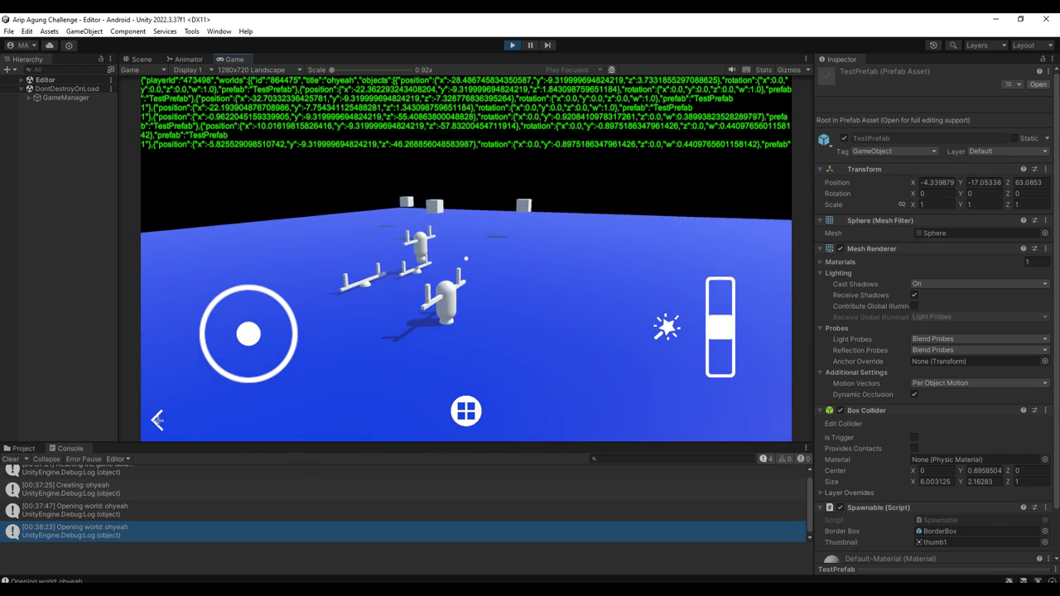
{"action": "left_click", "coordinate": [157, 420]}
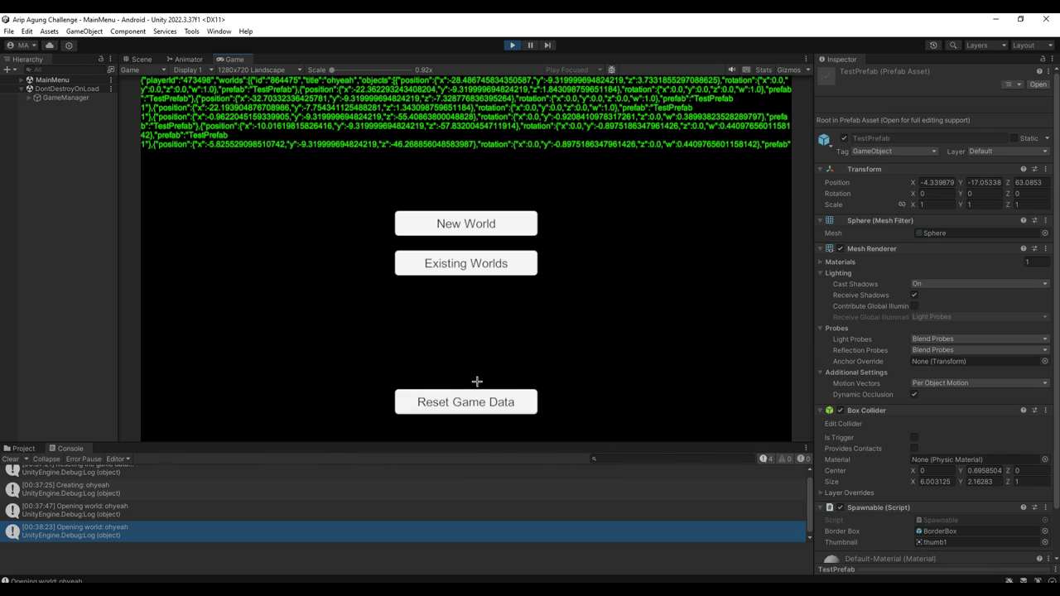